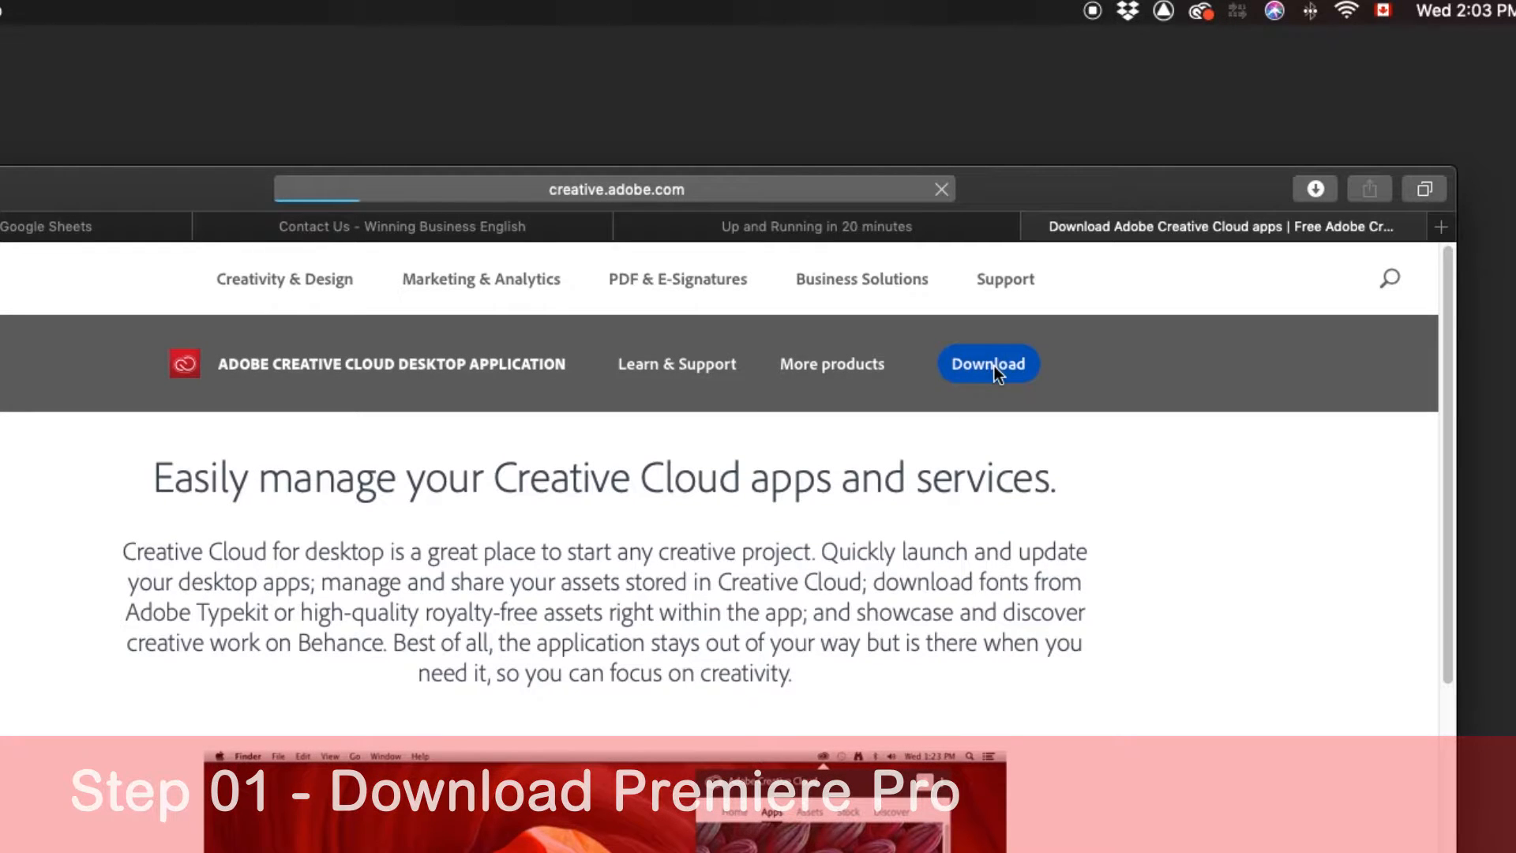
Download the Creative Cloud desktop application and browse its app list for Premiere Pro CC
left_click(996, 378)
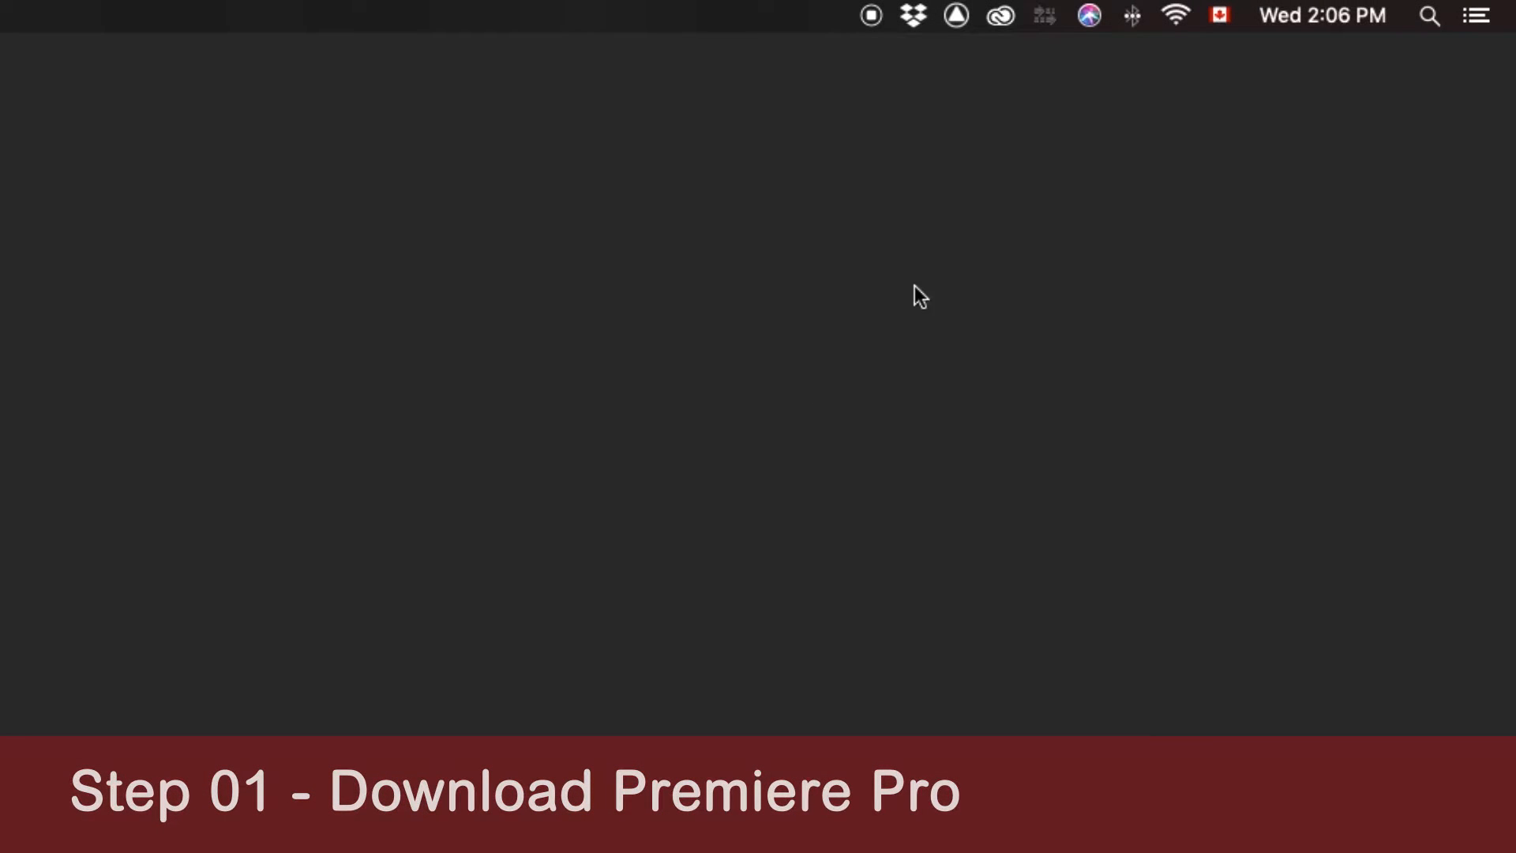
left_click(1000, 16)
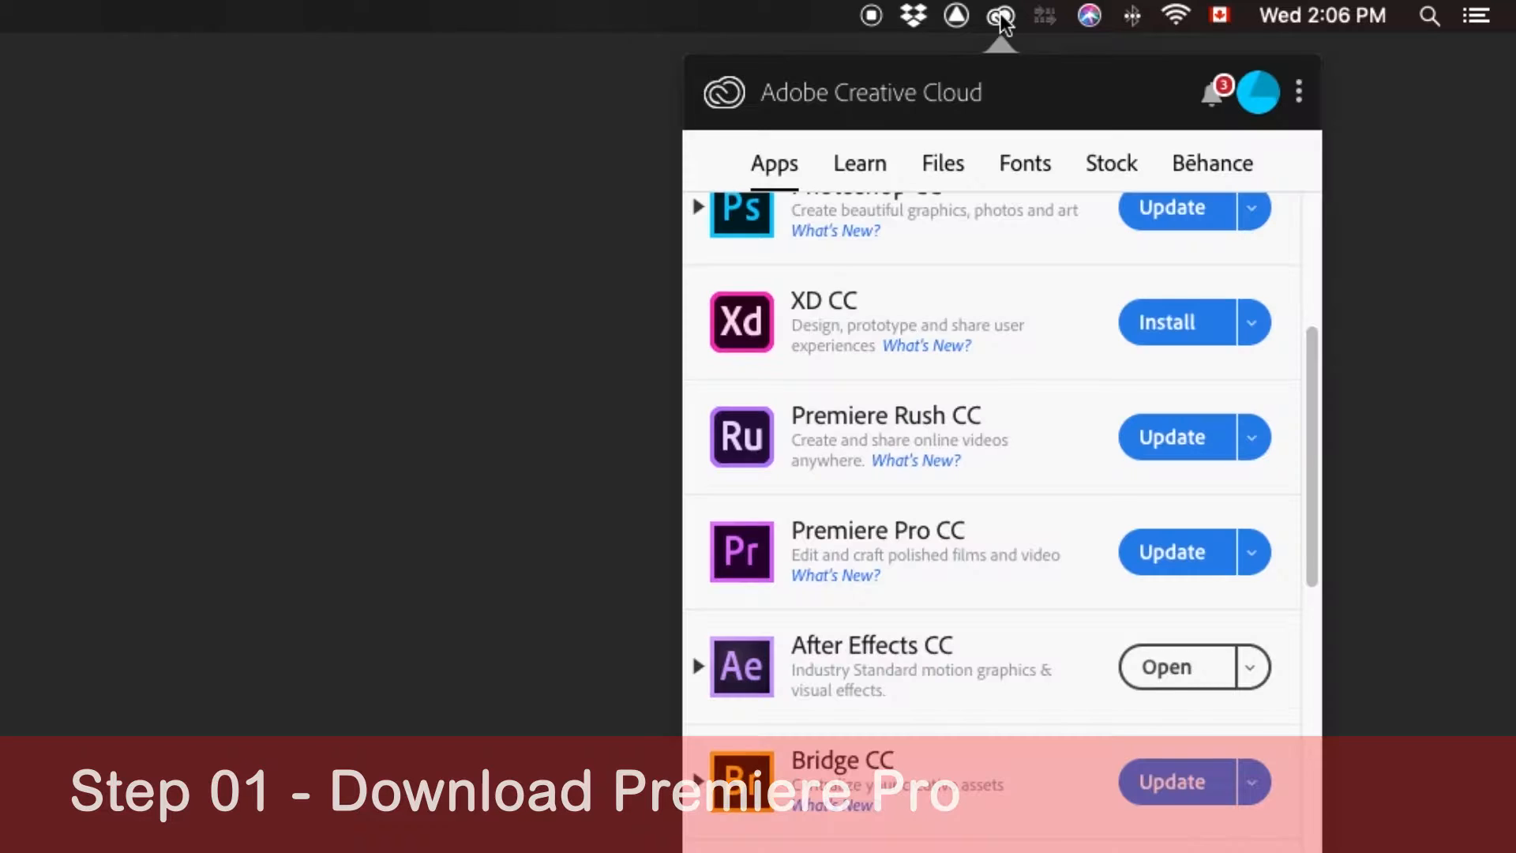
scroll(1031, 509, "down", 3)
scroll(1010, 501, "up", 2)
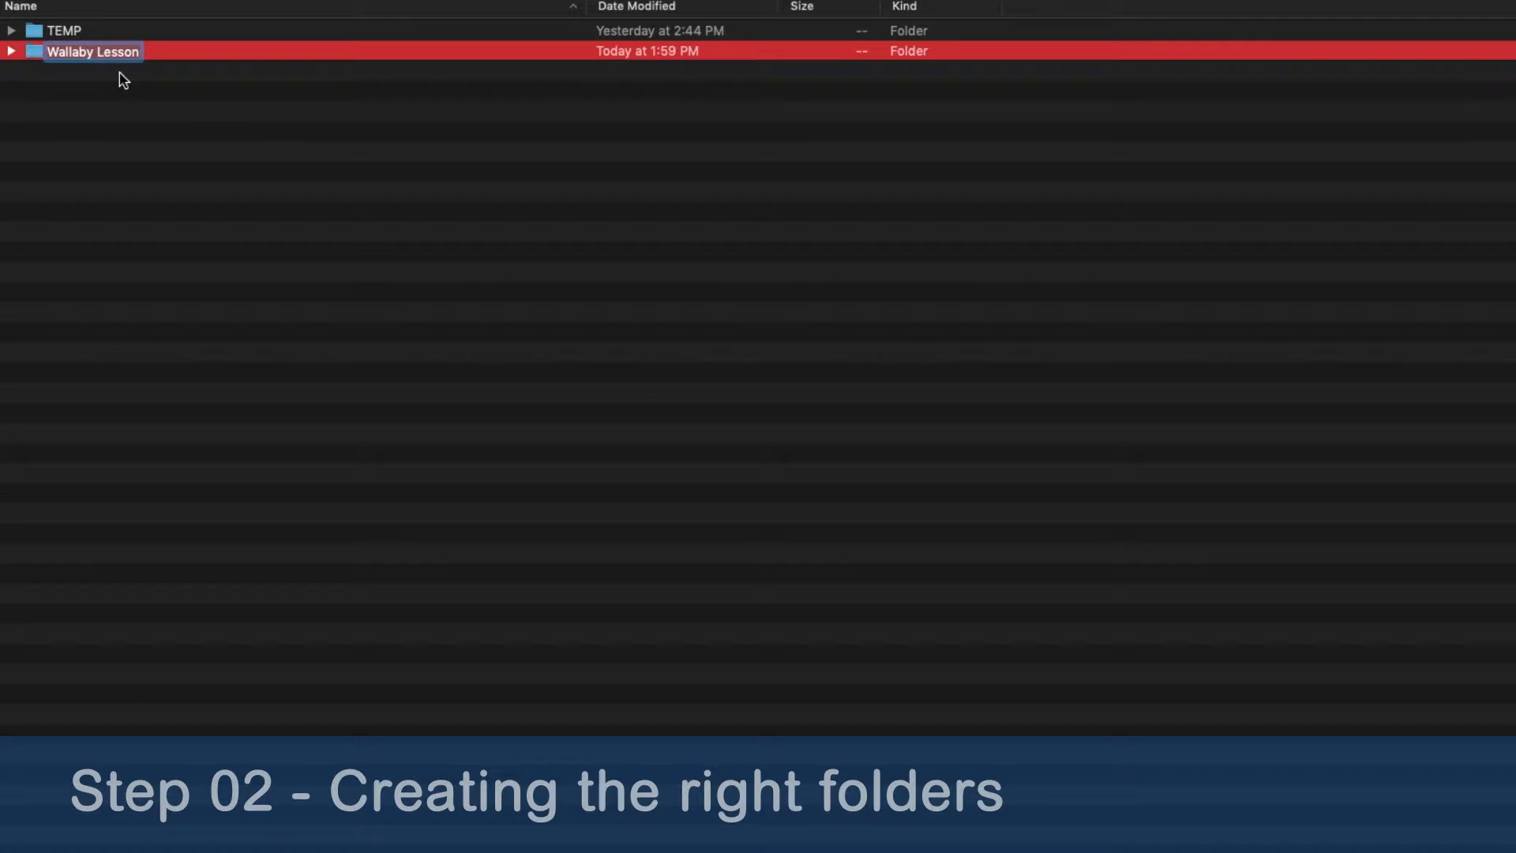
Name the project folder Wallaby Lesson and expand it
key("Return")
left_click(30, 79)
left_click(11, 52)
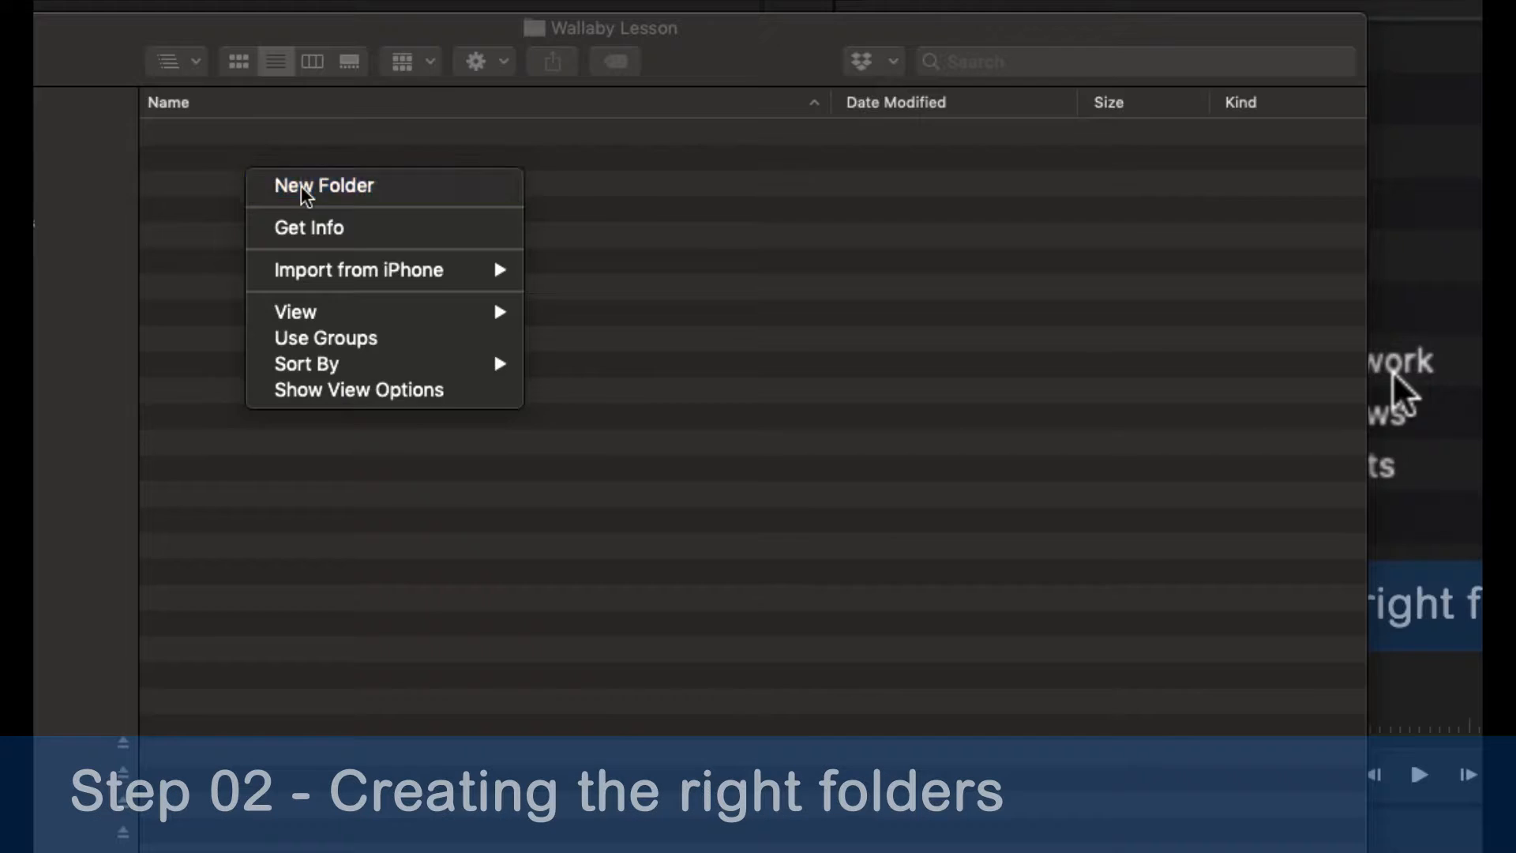
Create a new folder named Wallaby Lesson Audio inside the Wallaby Lesson folder
left_click(304, 193)
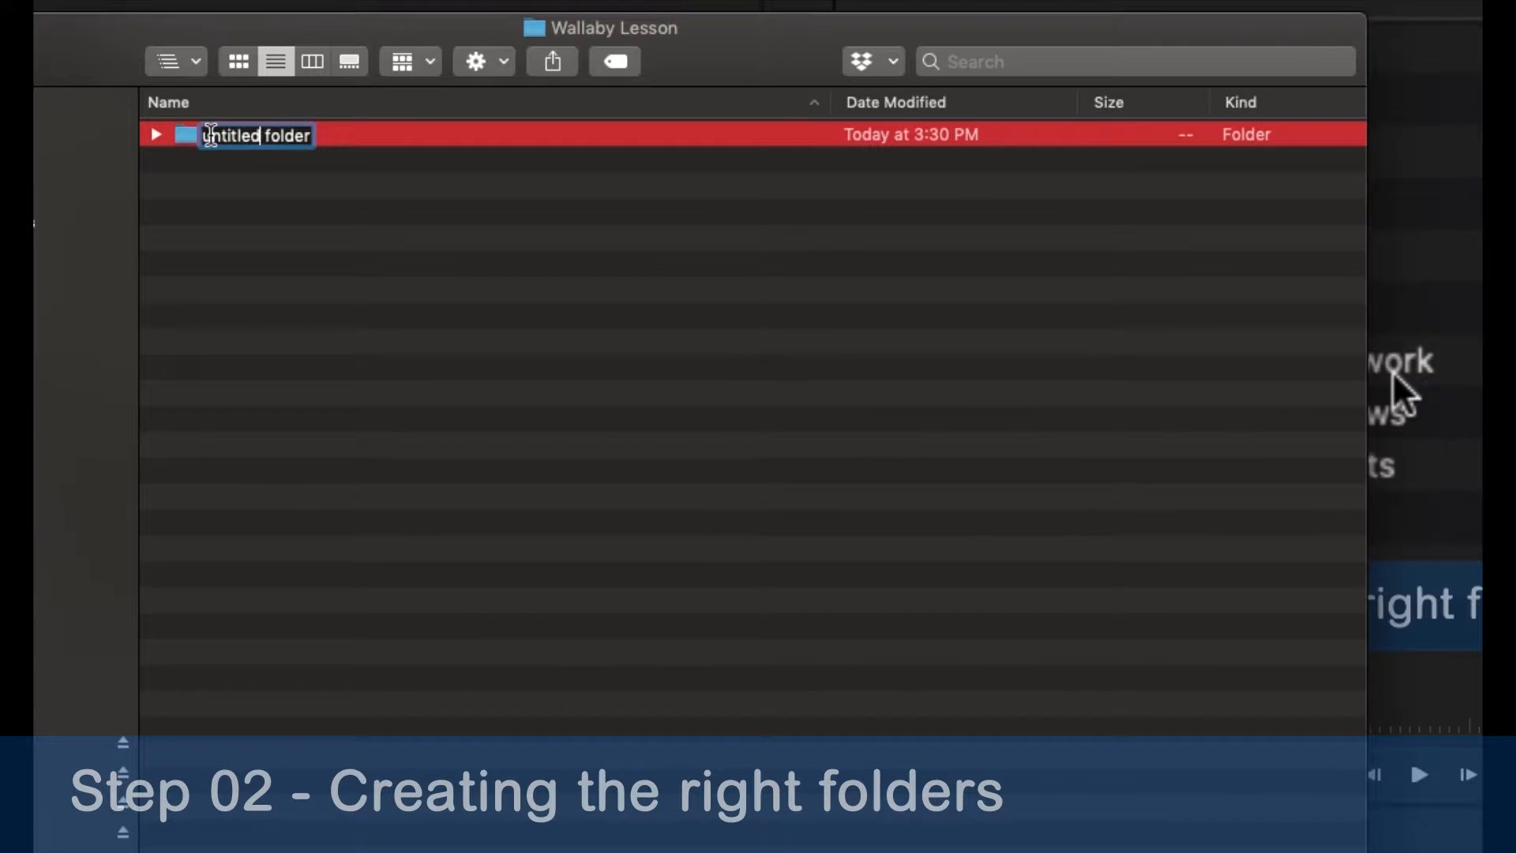
type("Wallaby Lesson")
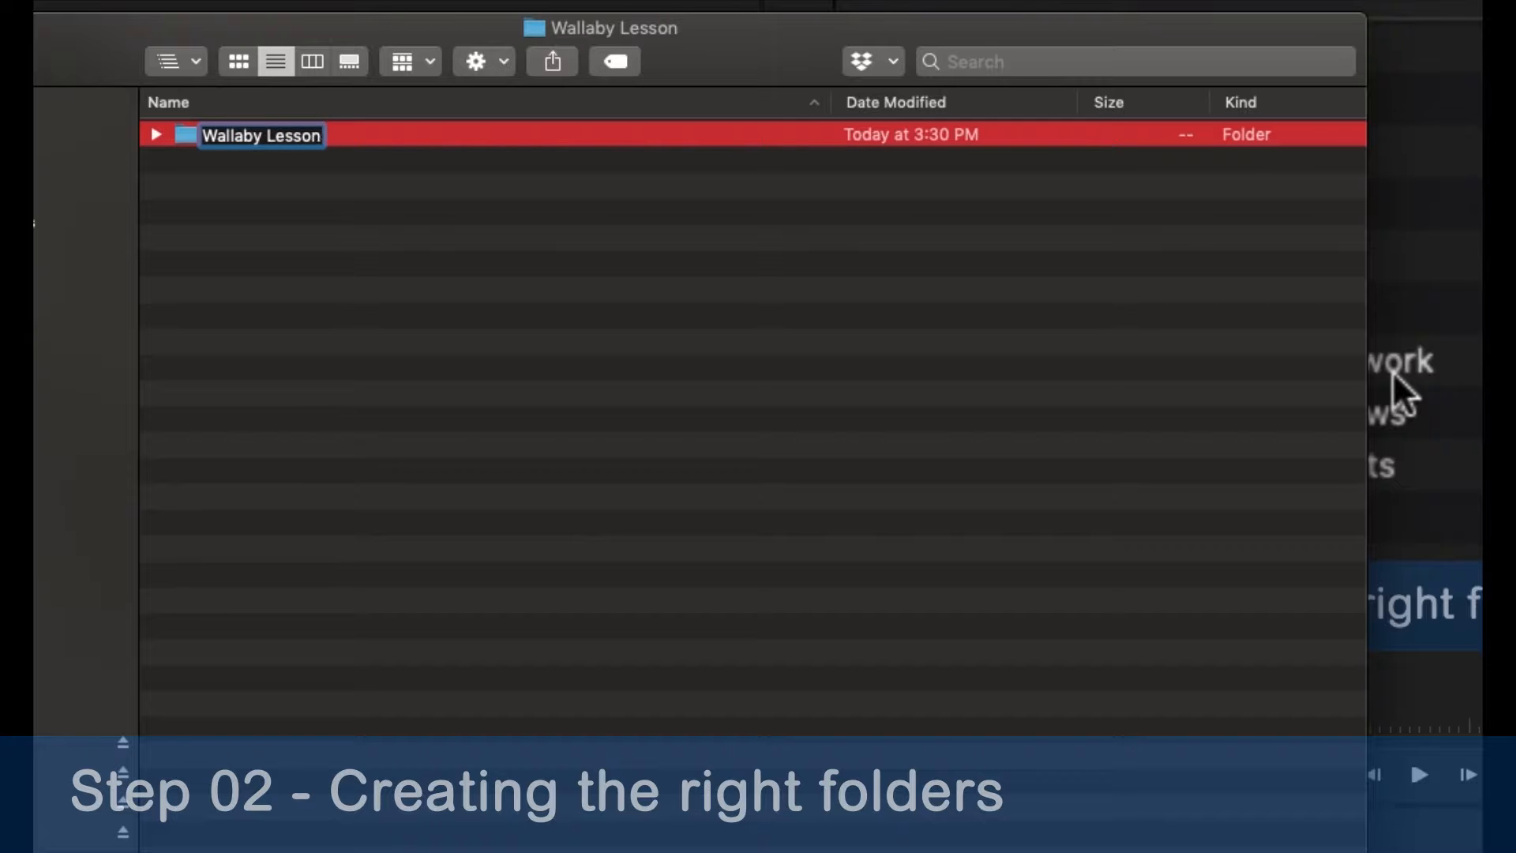
type(" Audio")
key("Return")
Duplicate the Wallaby Lesson Audio folder eight times
key("super+d")
key("super+d")
key("super+d")
key("super+d")
key("super+d")
key("super+d")
key("super+d")
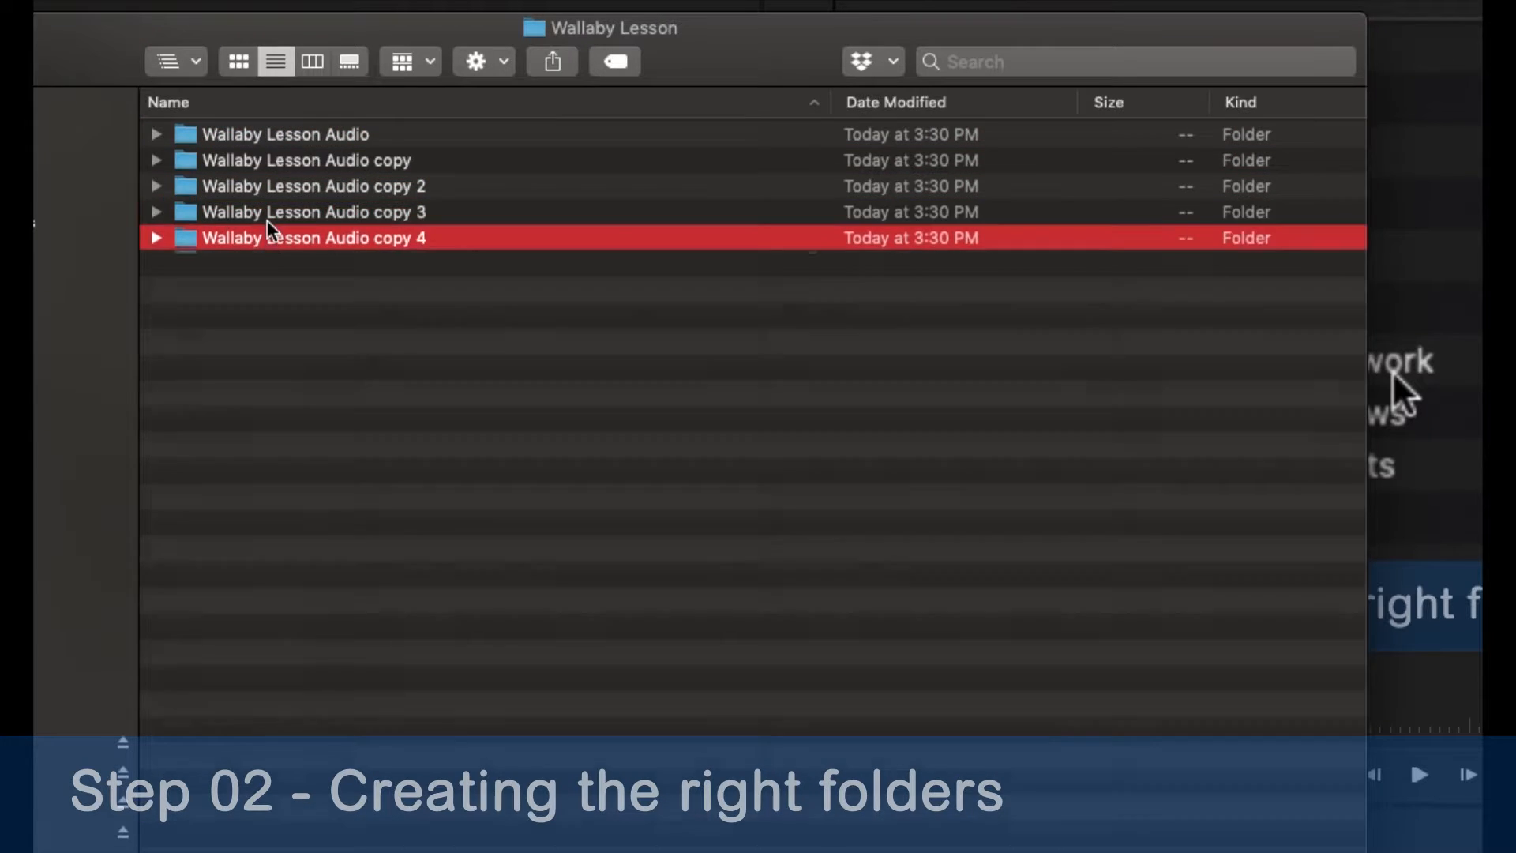
key("super+d")
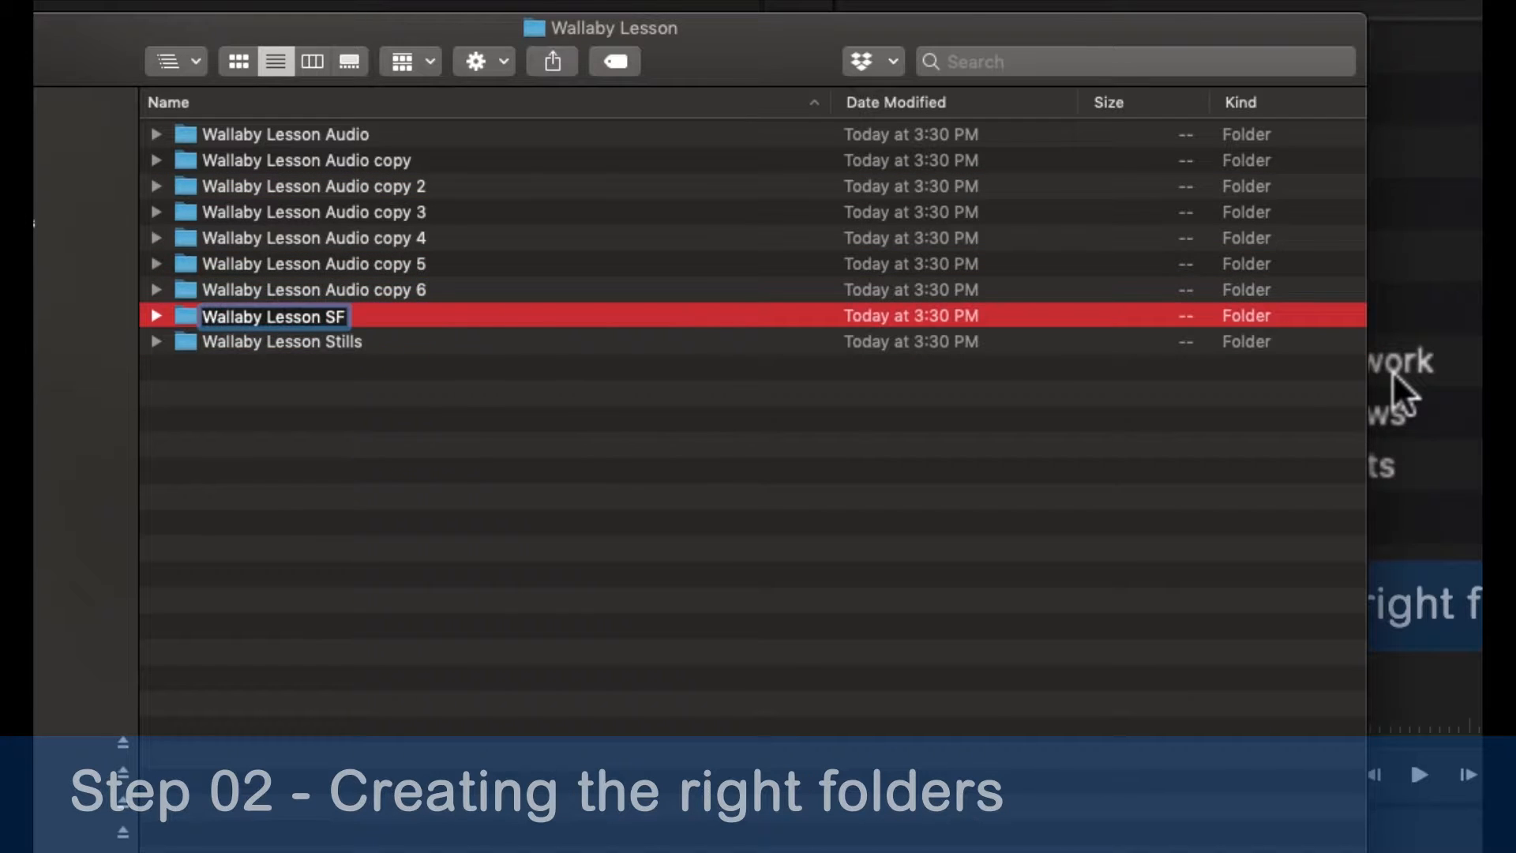
Rename the duplicated folders with the Wallaby Lesson prefix and the endings projects, previews, paperwork, media, grafix and fonts
type("pro")
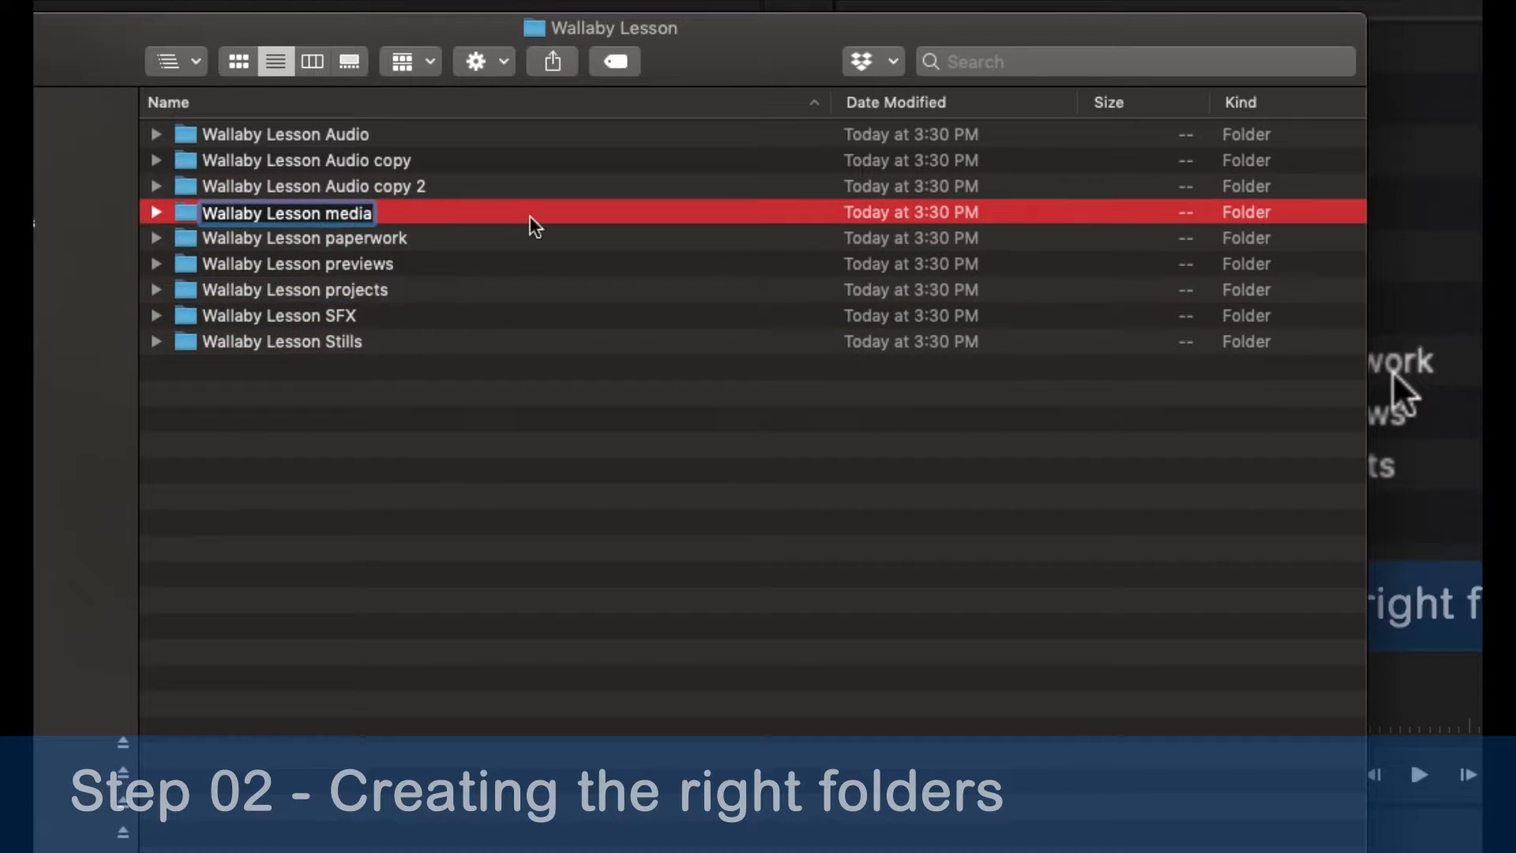
left_click(324, 186)
key("Return")
left_click_drag(325, 186, 481, 190)
type("grafix")
left_click(348, 160)
key("Return")
left_click_drag(324, 161, 499, 161)
type("fonts")
key("Return")
Group all nine Wallaby Lesson subfolders into a new folder named Wallaby Lesson and expand it
key("super+a")
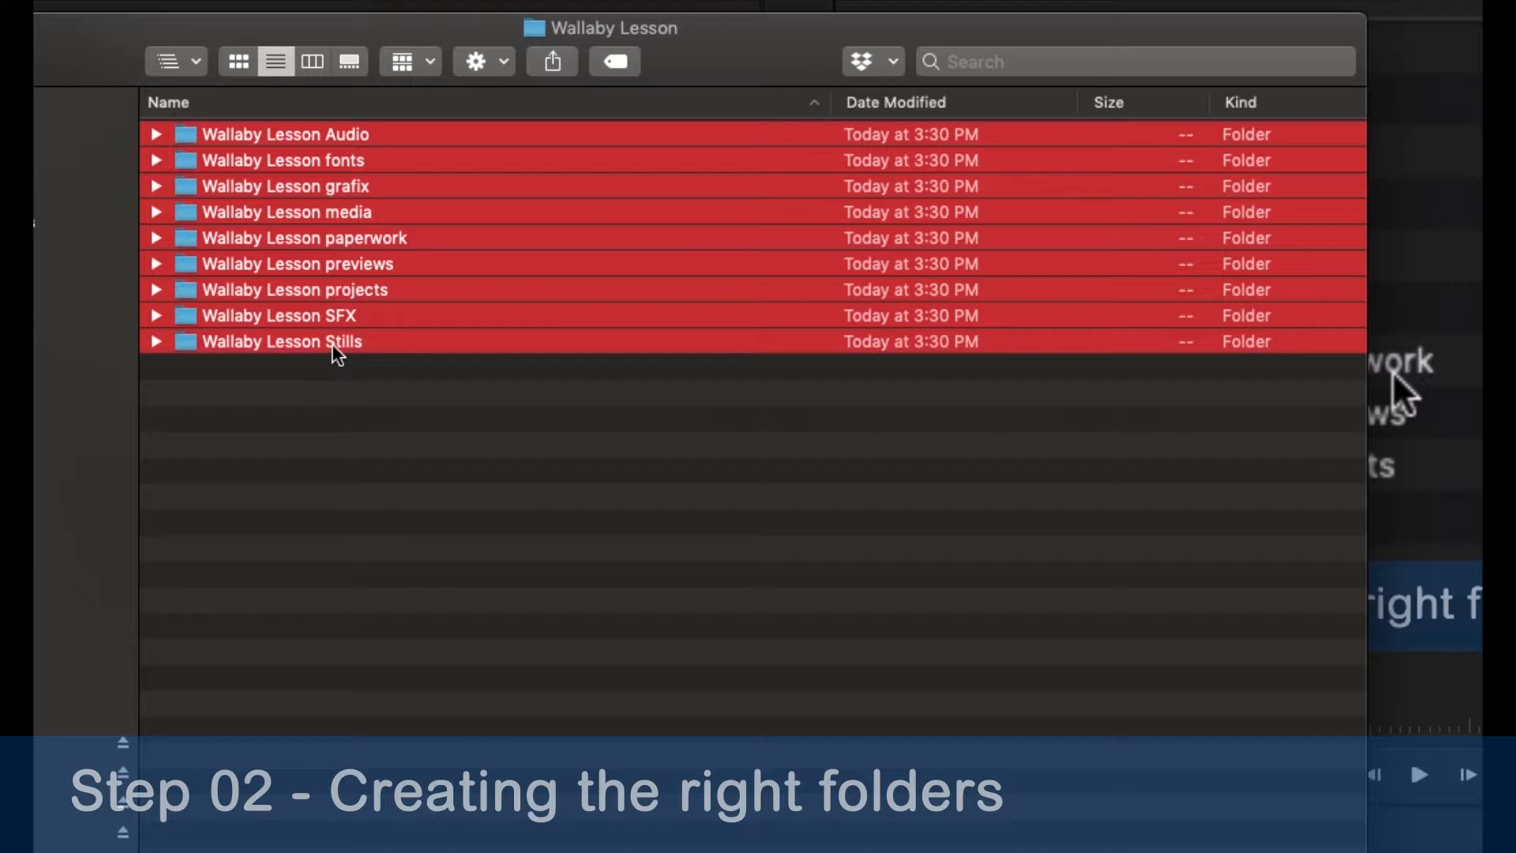
right_click(333, 343)
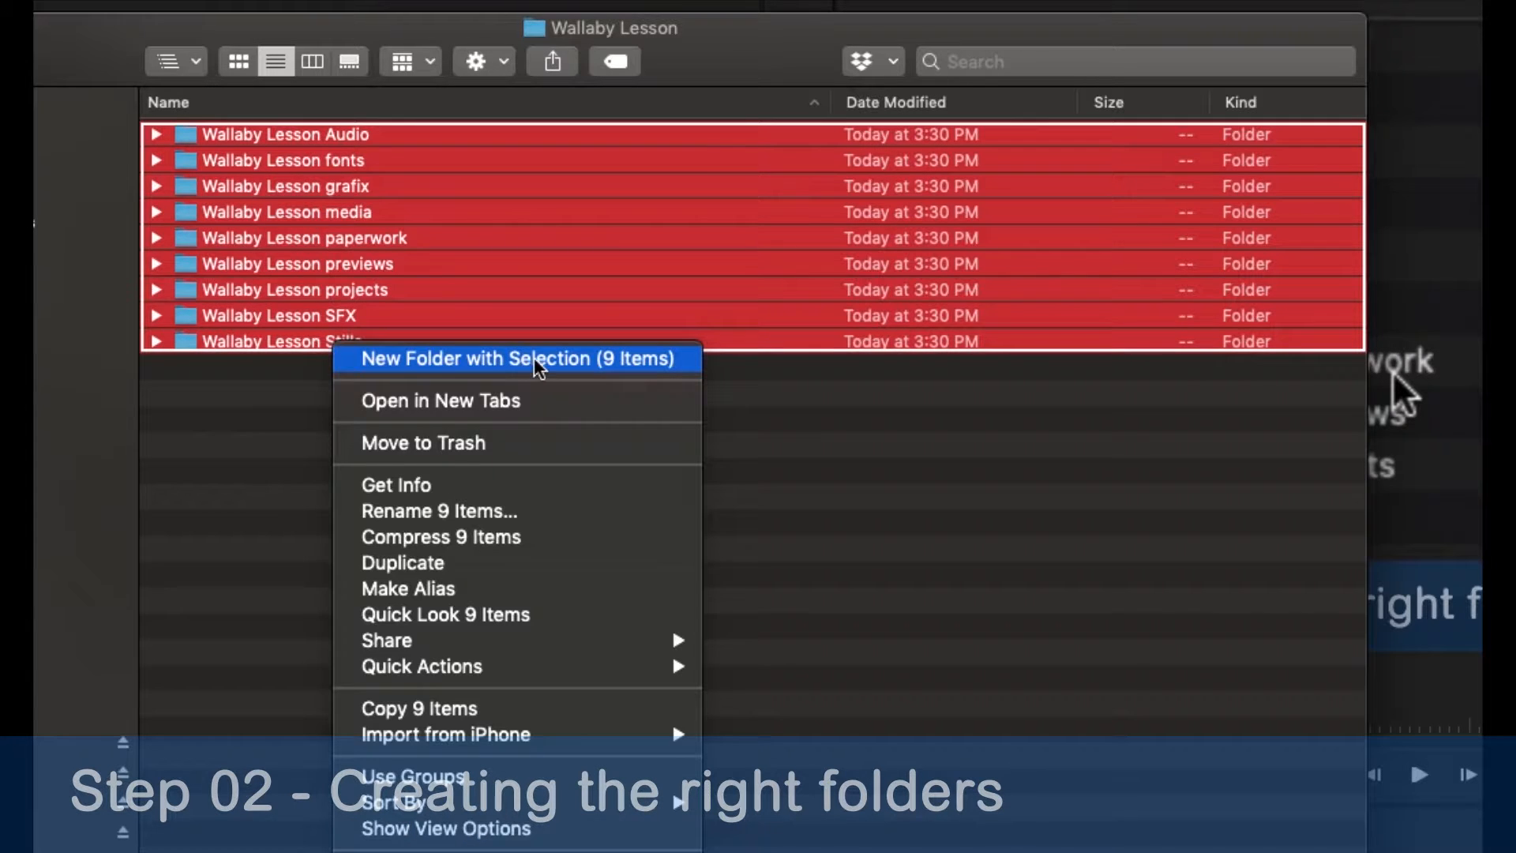
left_click(488, 365)
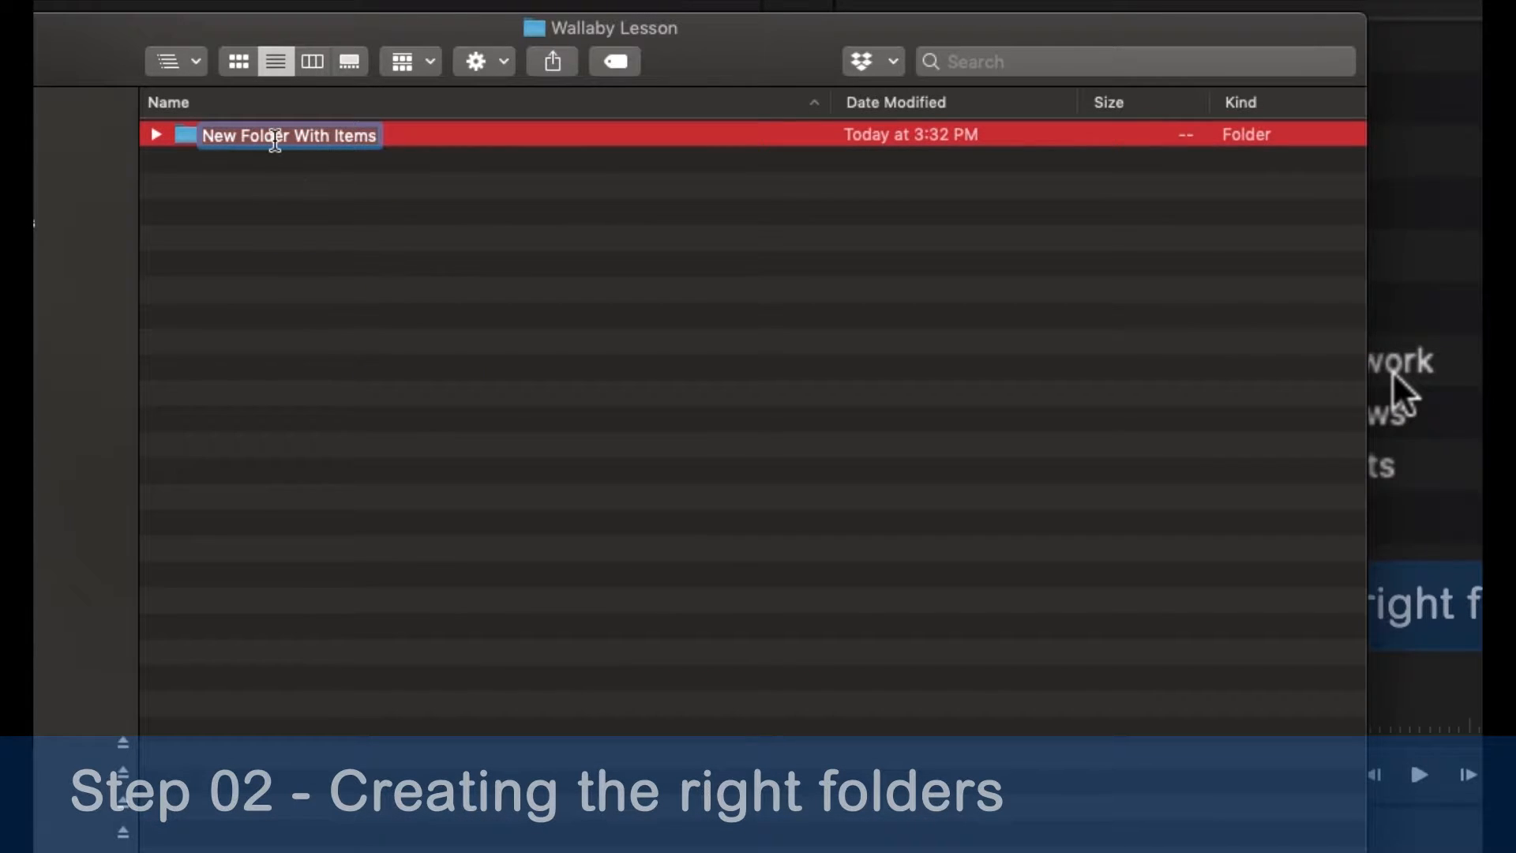
type("Wallaby Lessons")
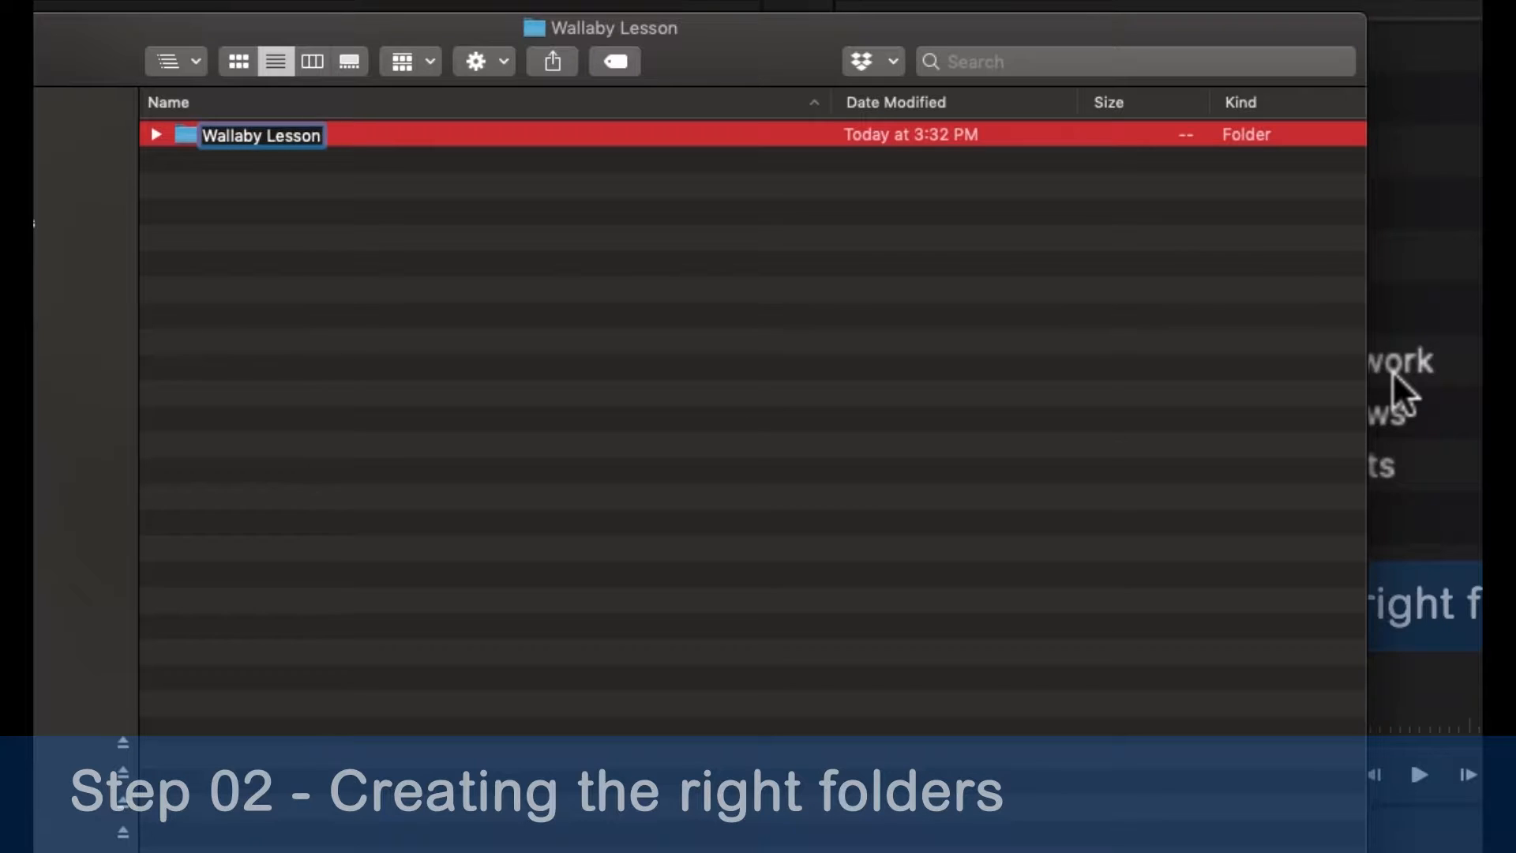
key("Return")
key("Right")
left_click(156, 134)
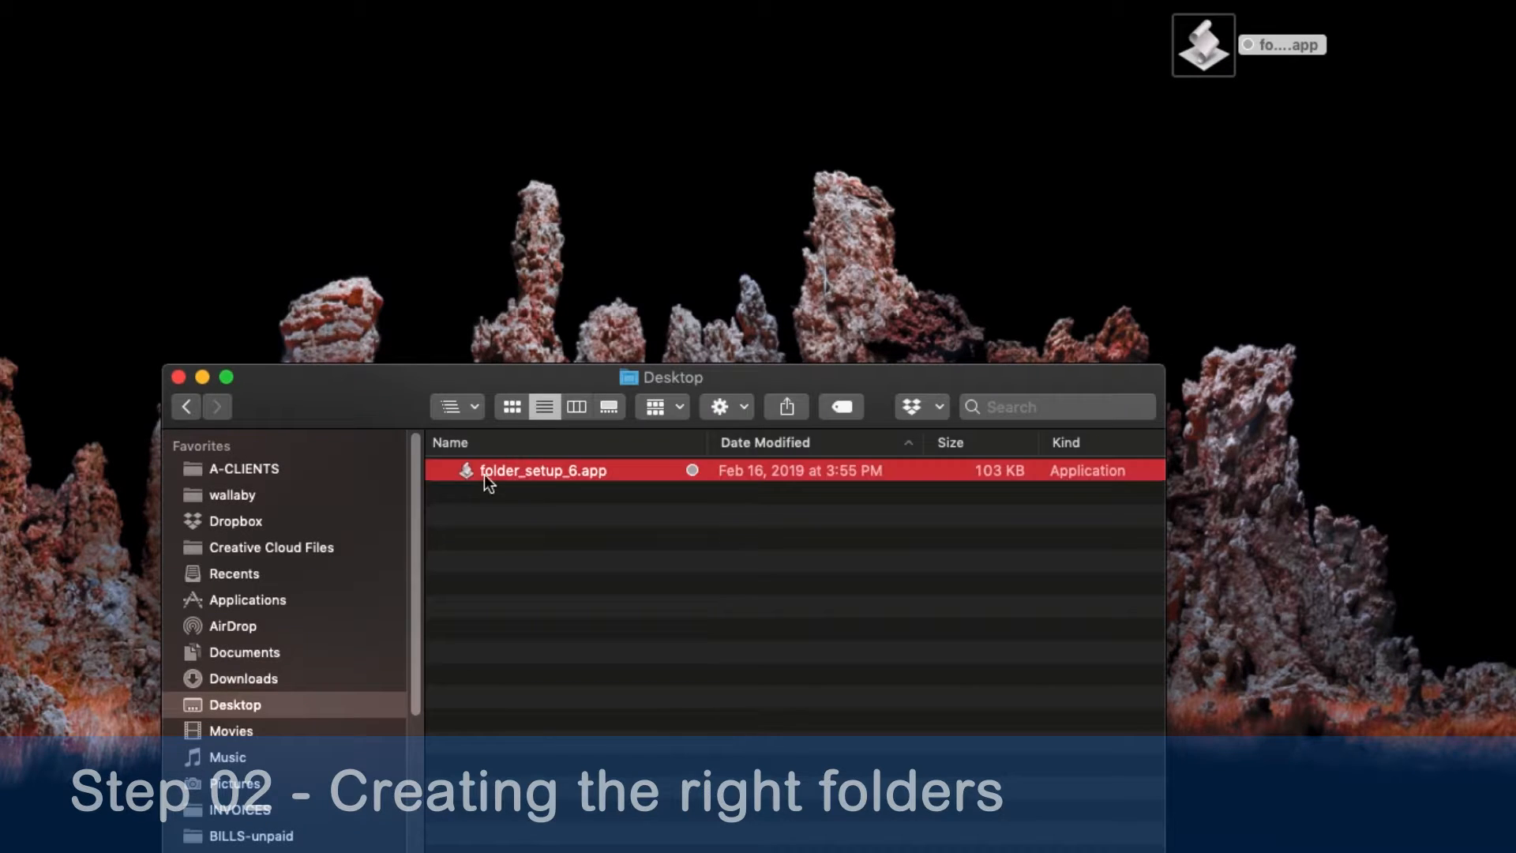
Run folder_setup_6.app to generate a project folder set named Test on the Desktop, allowing Finder control, and check its subfolders
double_click(466, 471)
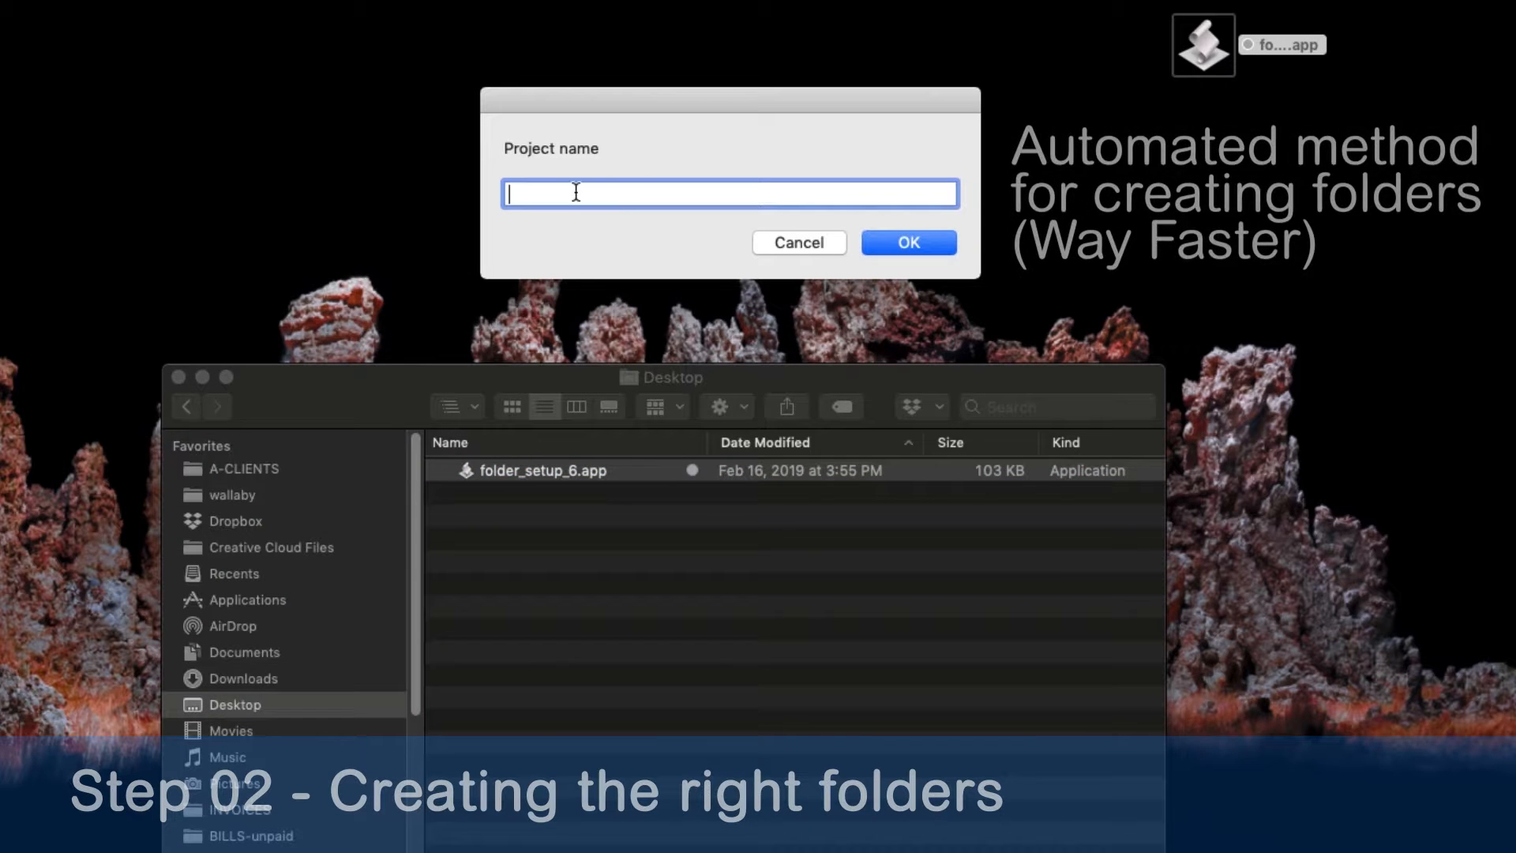
type("Test")
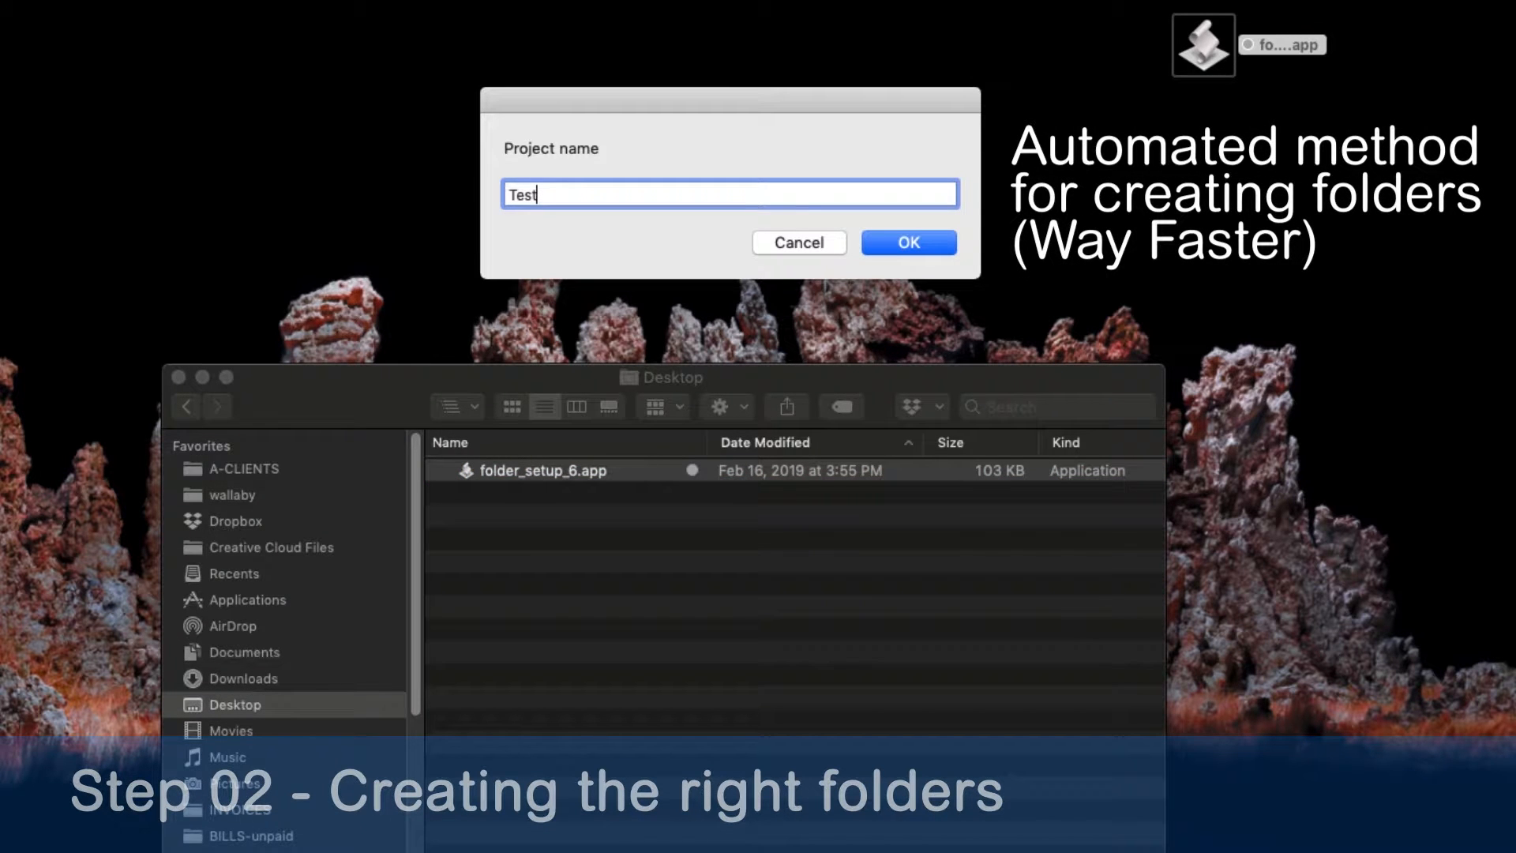
left_click(904, 243)
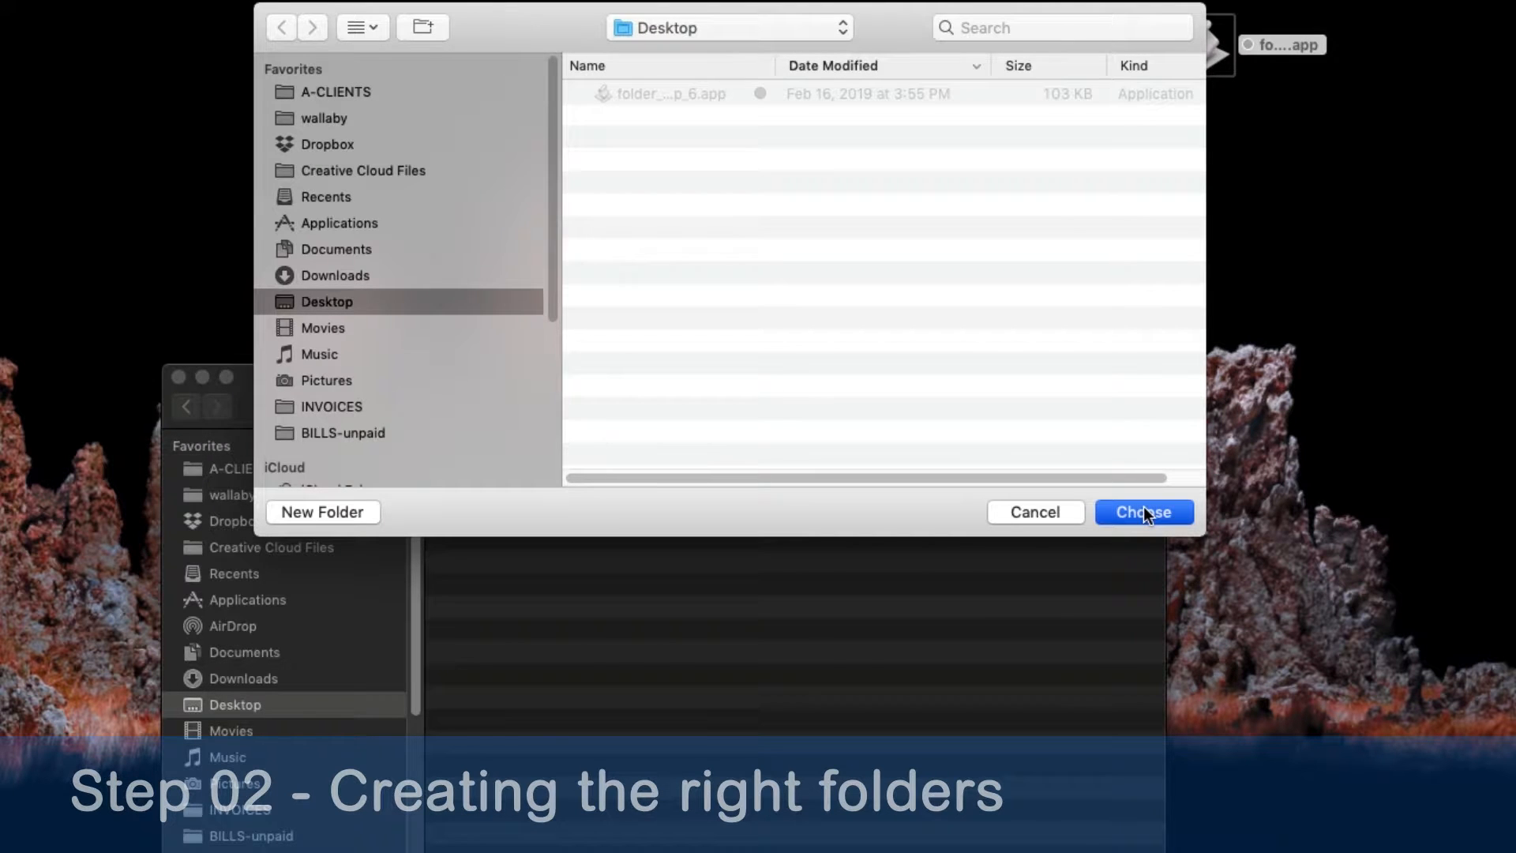
left_click(1143, 510)
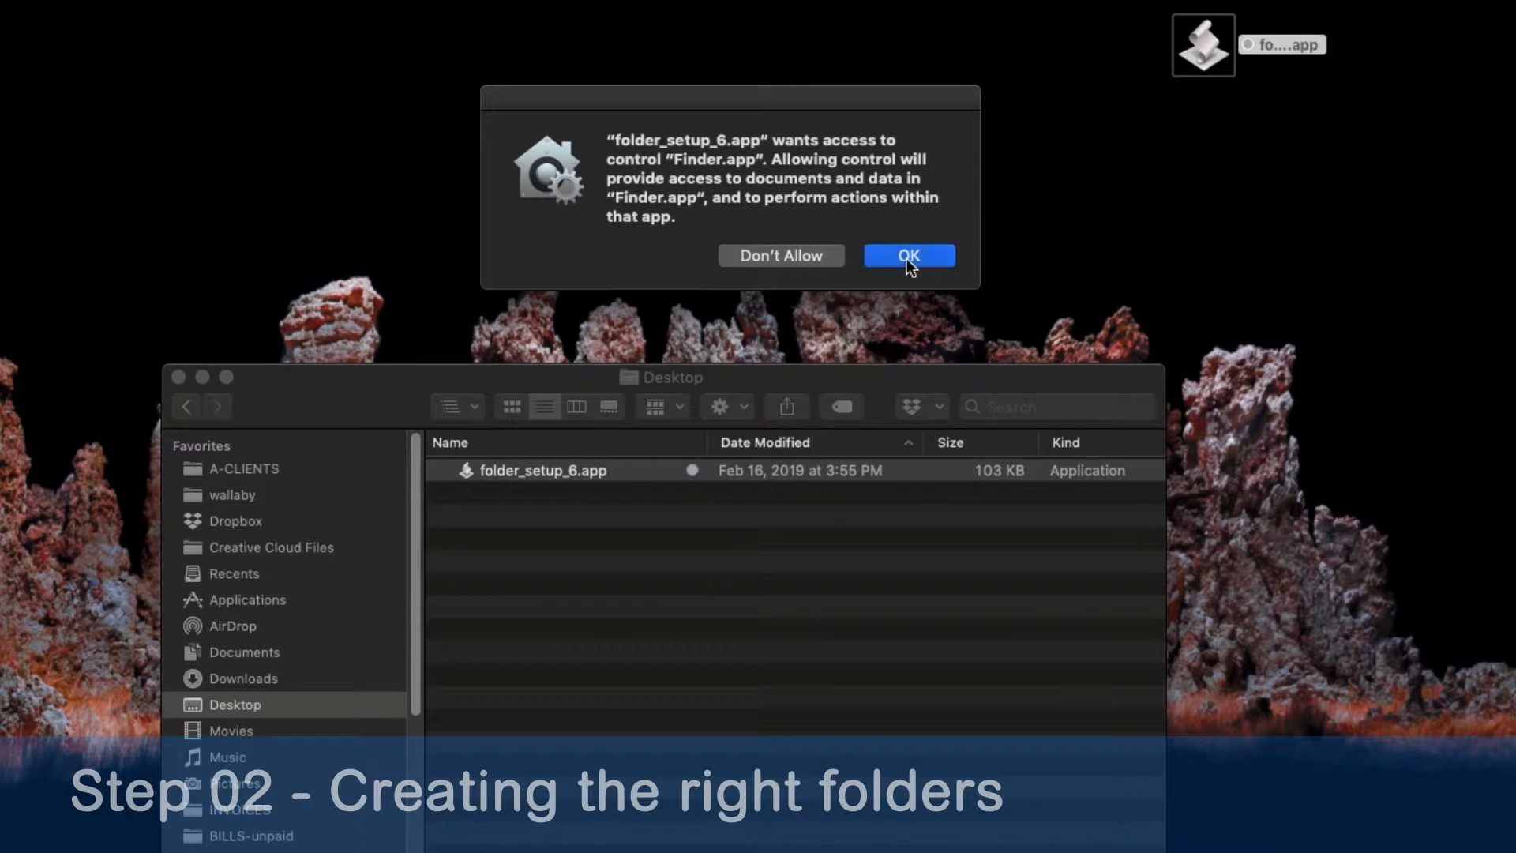
left_click(908, 256)
left_click(437, 494)
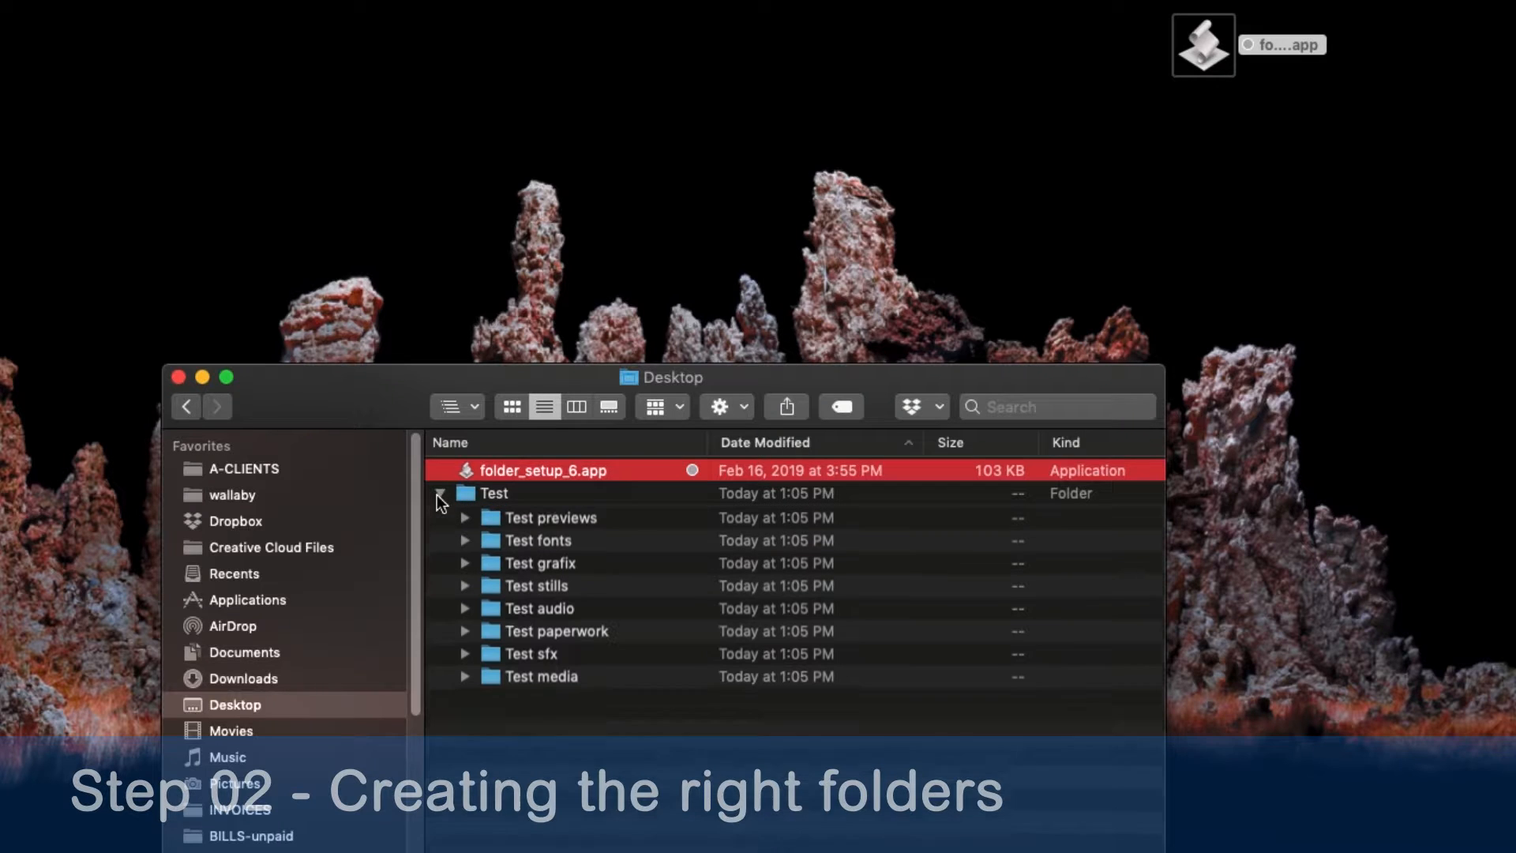
left_click(437, 494)
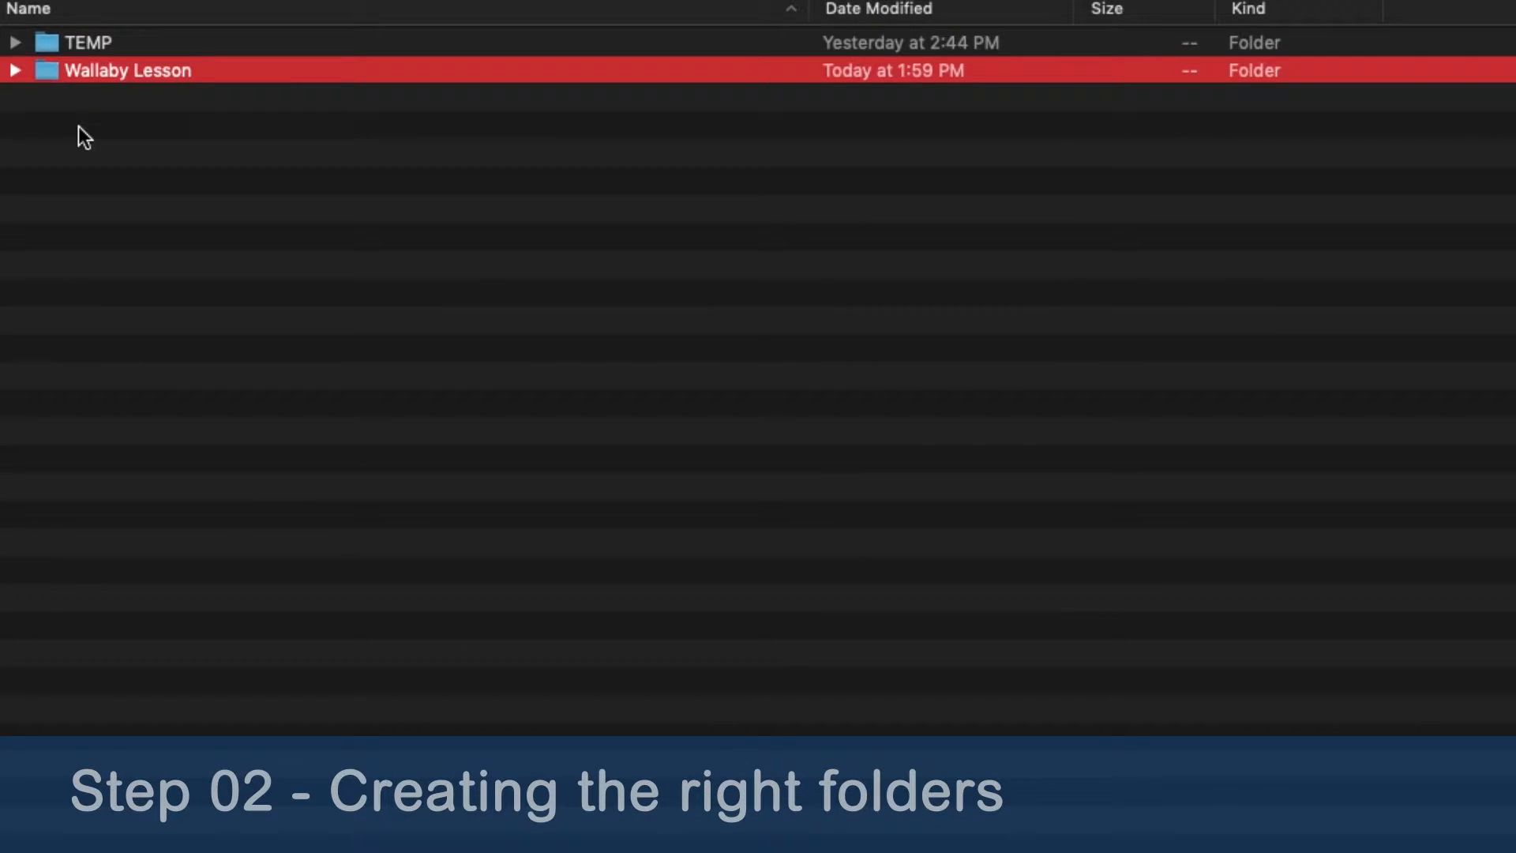
Expand the Wallaby Lesson folder and look through its media, previews, projects, sfx, stills and audio subfolders
left_click(15, 71)
left_click(242, 185)
left_click(249, 238)
left_click(250, 266)
left_click(251, 295)
left_click(260, 322)
left_click(211, 102)
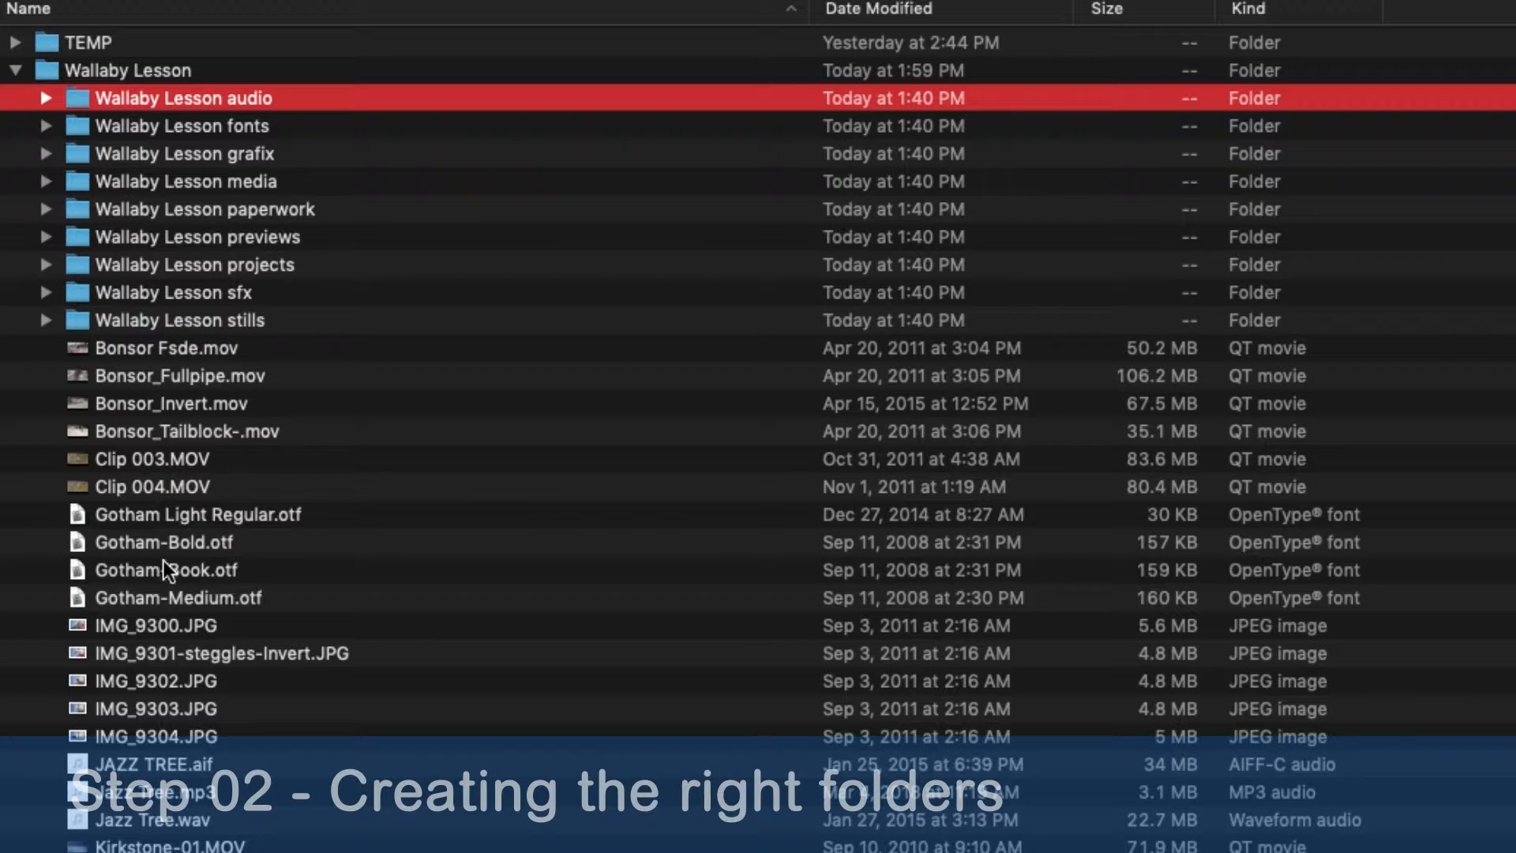
Move the three Jazz Tree audio files (.aif, .mp3 and .wav) into the Wallaby Lesson audio folder and check its contents
left_click(186, 780)
left_click(193, 763, "shift")
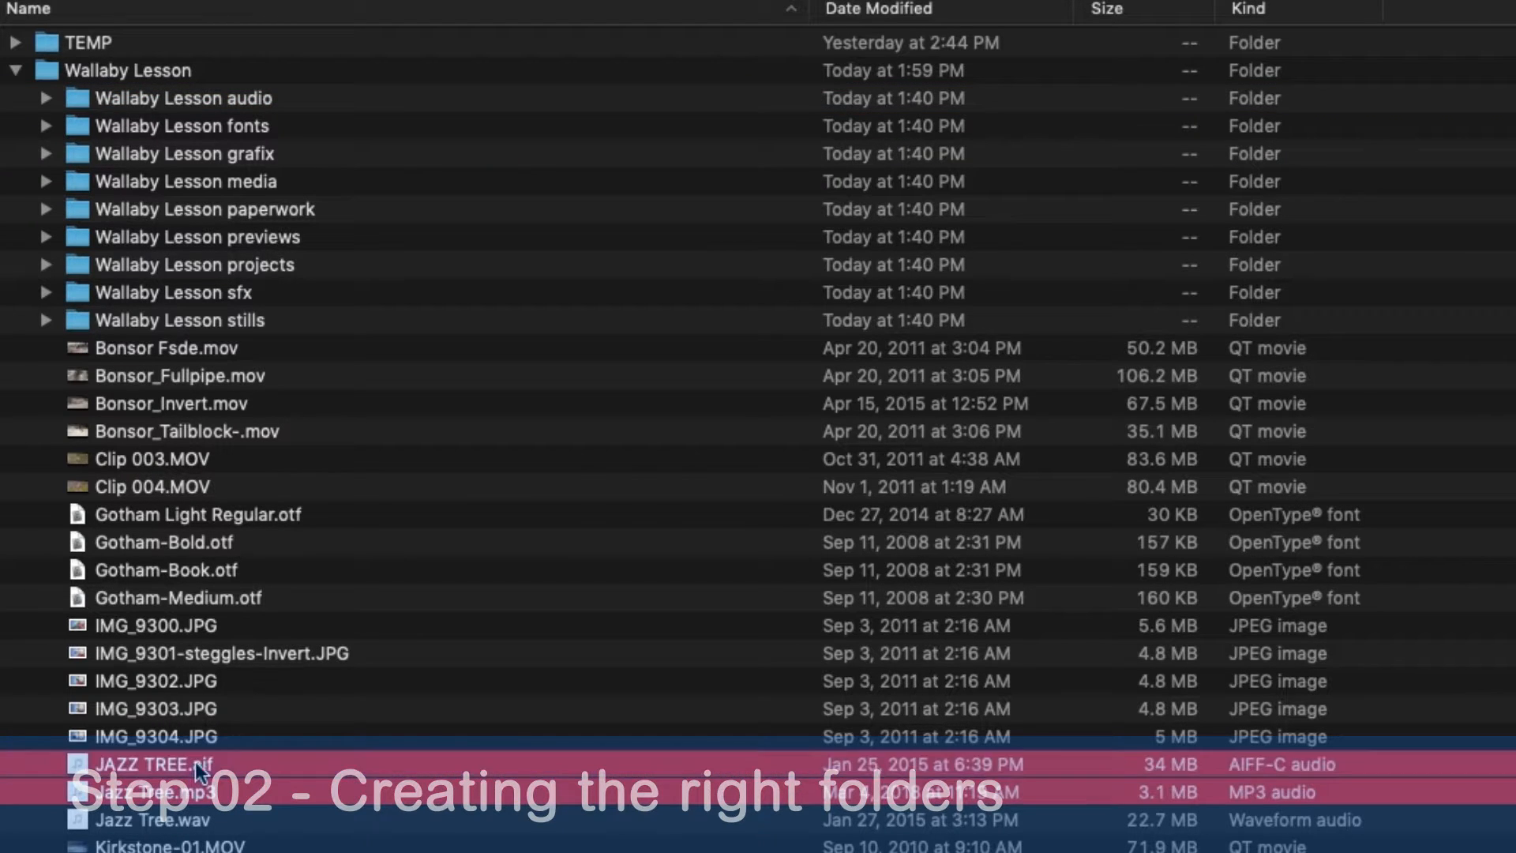
left_click(197, 821, "shift")
left_click(193, 764, "super")
left_click_drag(182, 822, 265, 101)
left_click(46, 98)
left_click(46, 98)
Move the four Gotham .otf font files into the Wallaby Lesson fonts folder and check its contents
left_click(247, 125)
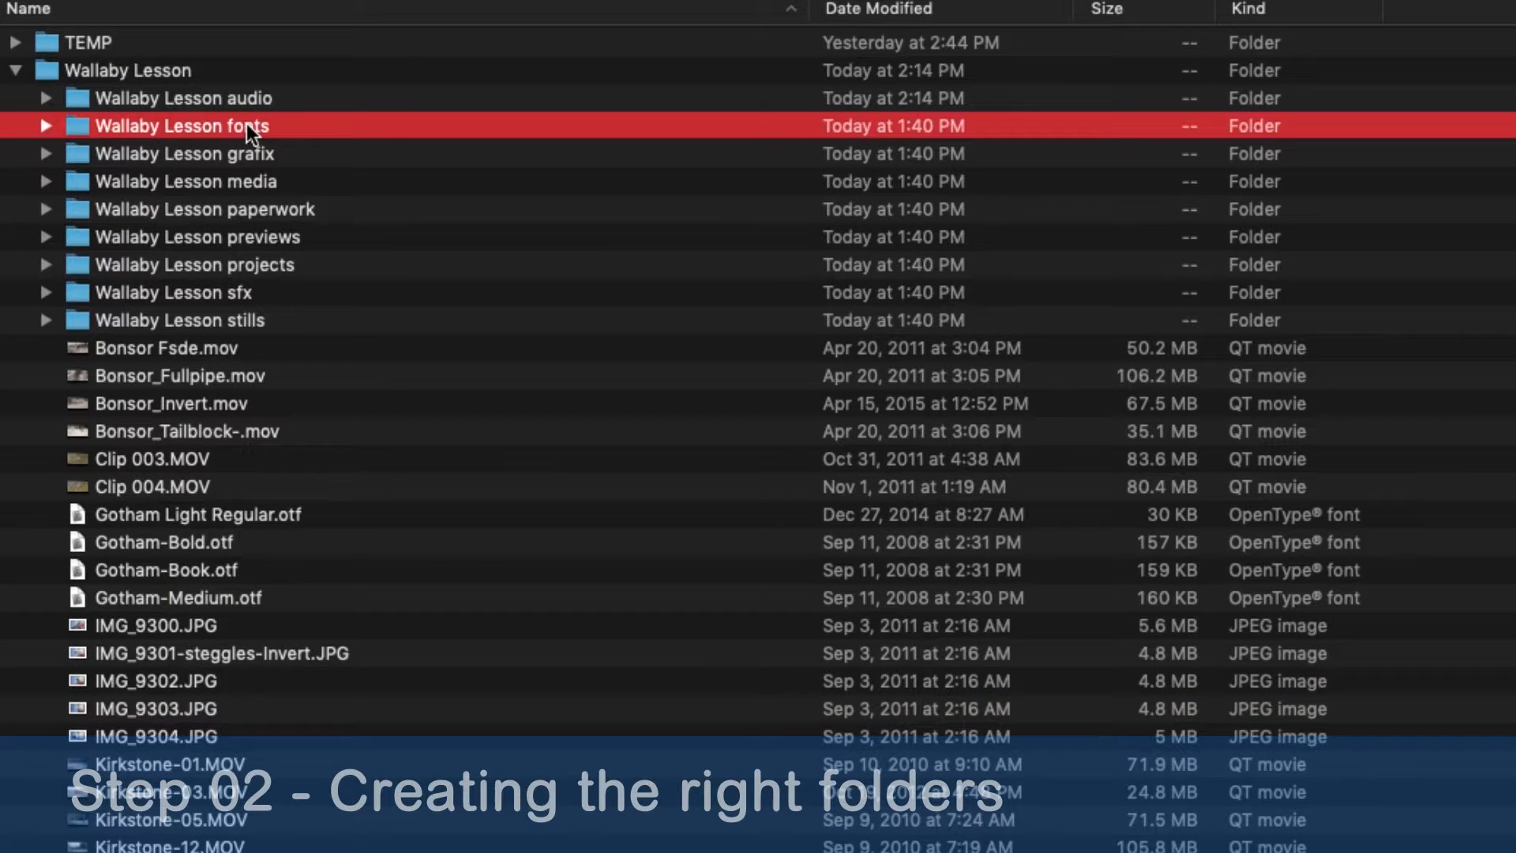
left_click(234, 520)
left_click(220, 599, "shift")
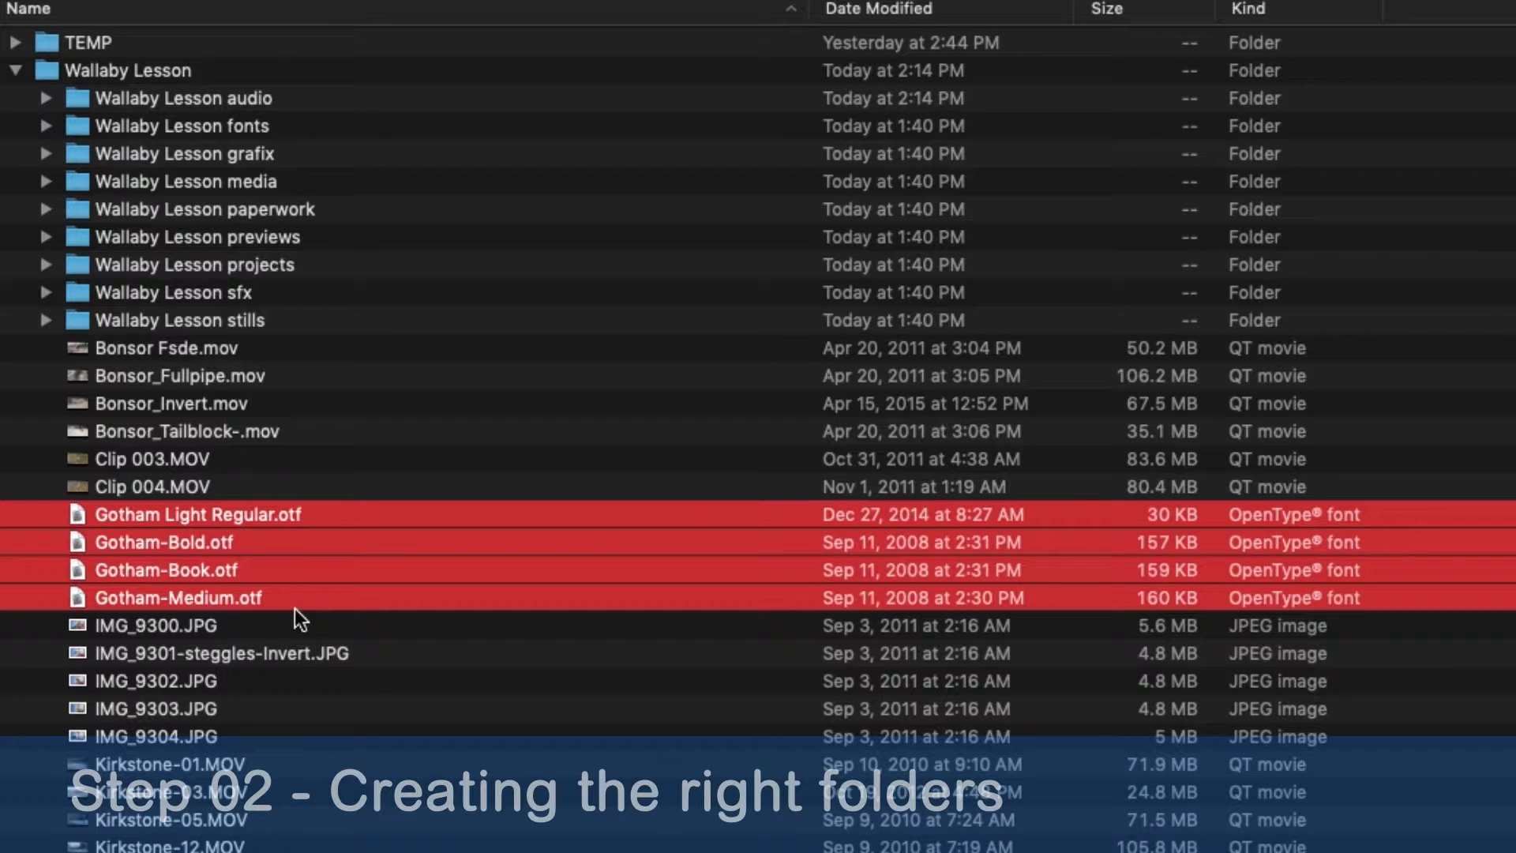
left_click_drag(83, 501, 253, 125)
left_click(45, 125)
left_click(46, 125)
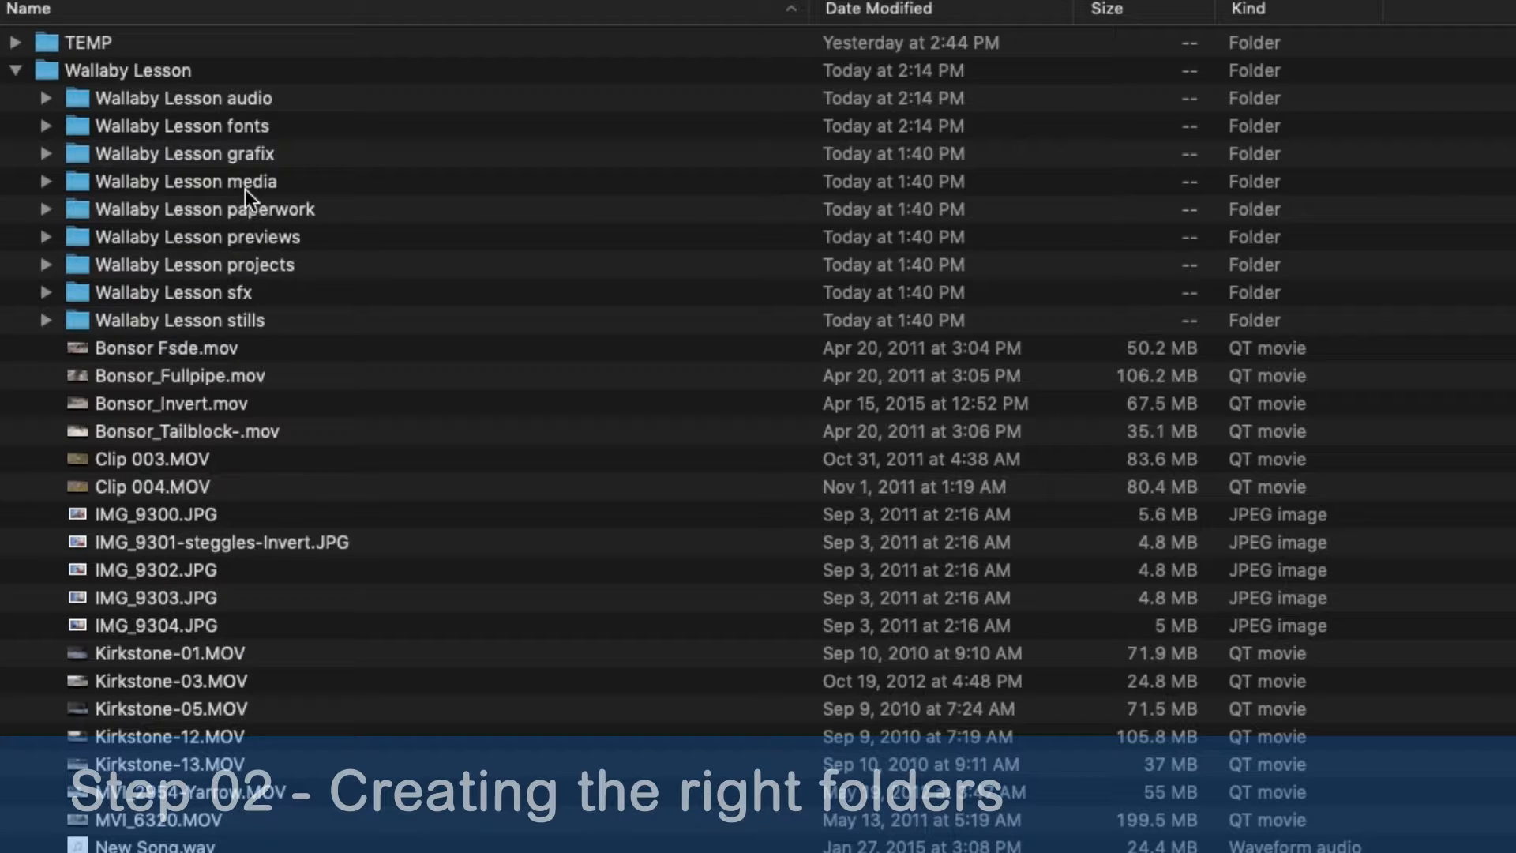
Move all the Bonsor, Clip, Kirkstone and MVI movie files into the Wallaby Lesson media folder and check its contents
left_click(185, 352)
left_click(195, 379, "super")
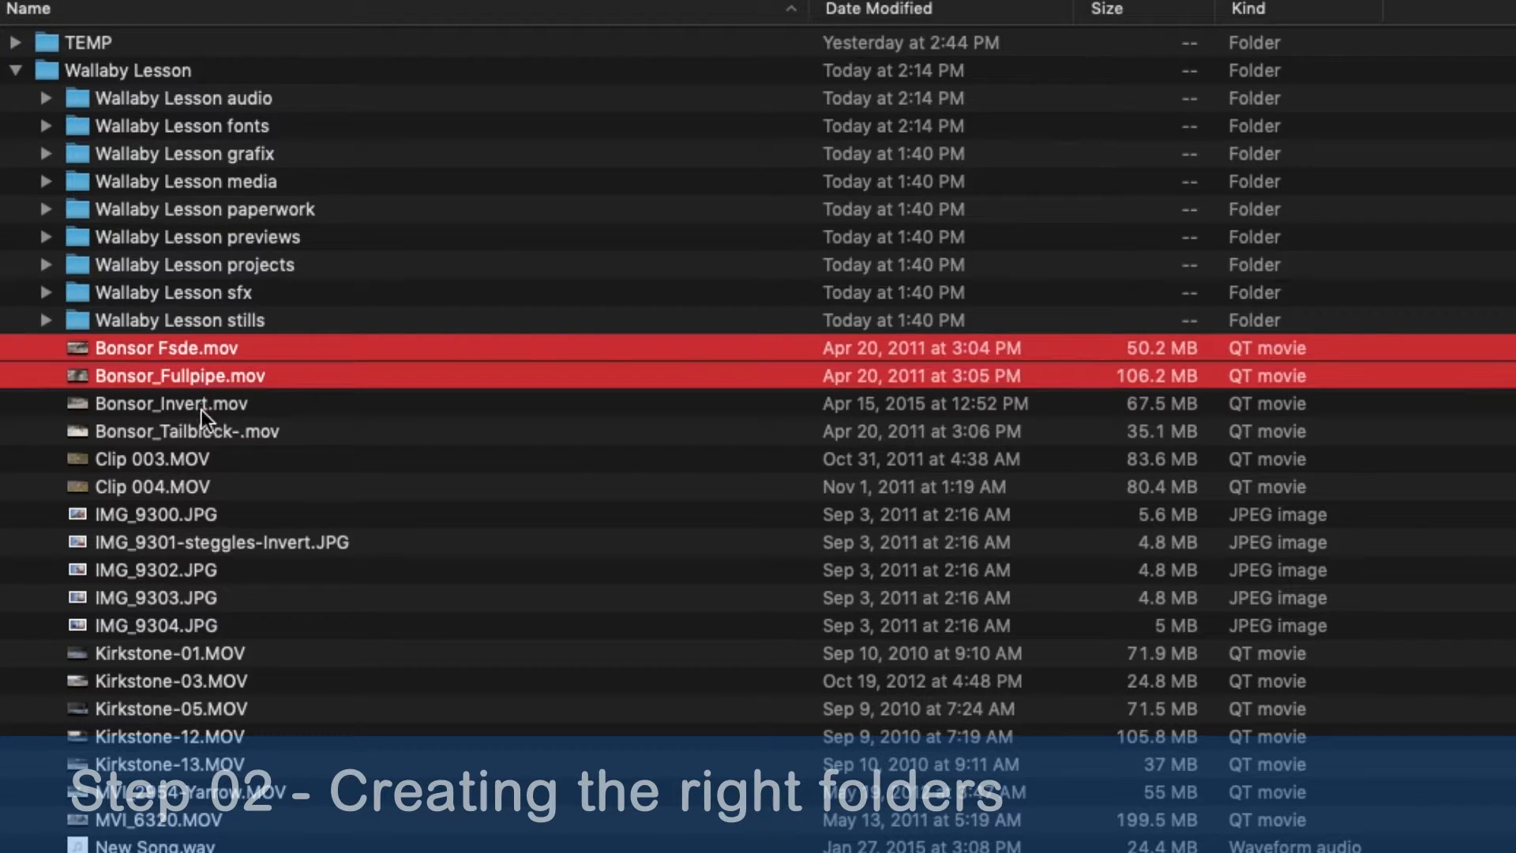
left_click(201, 407, "super")
left_click(201, 432, "super")
left_click(177, 461, "super")
left_click(169, 488, "super")
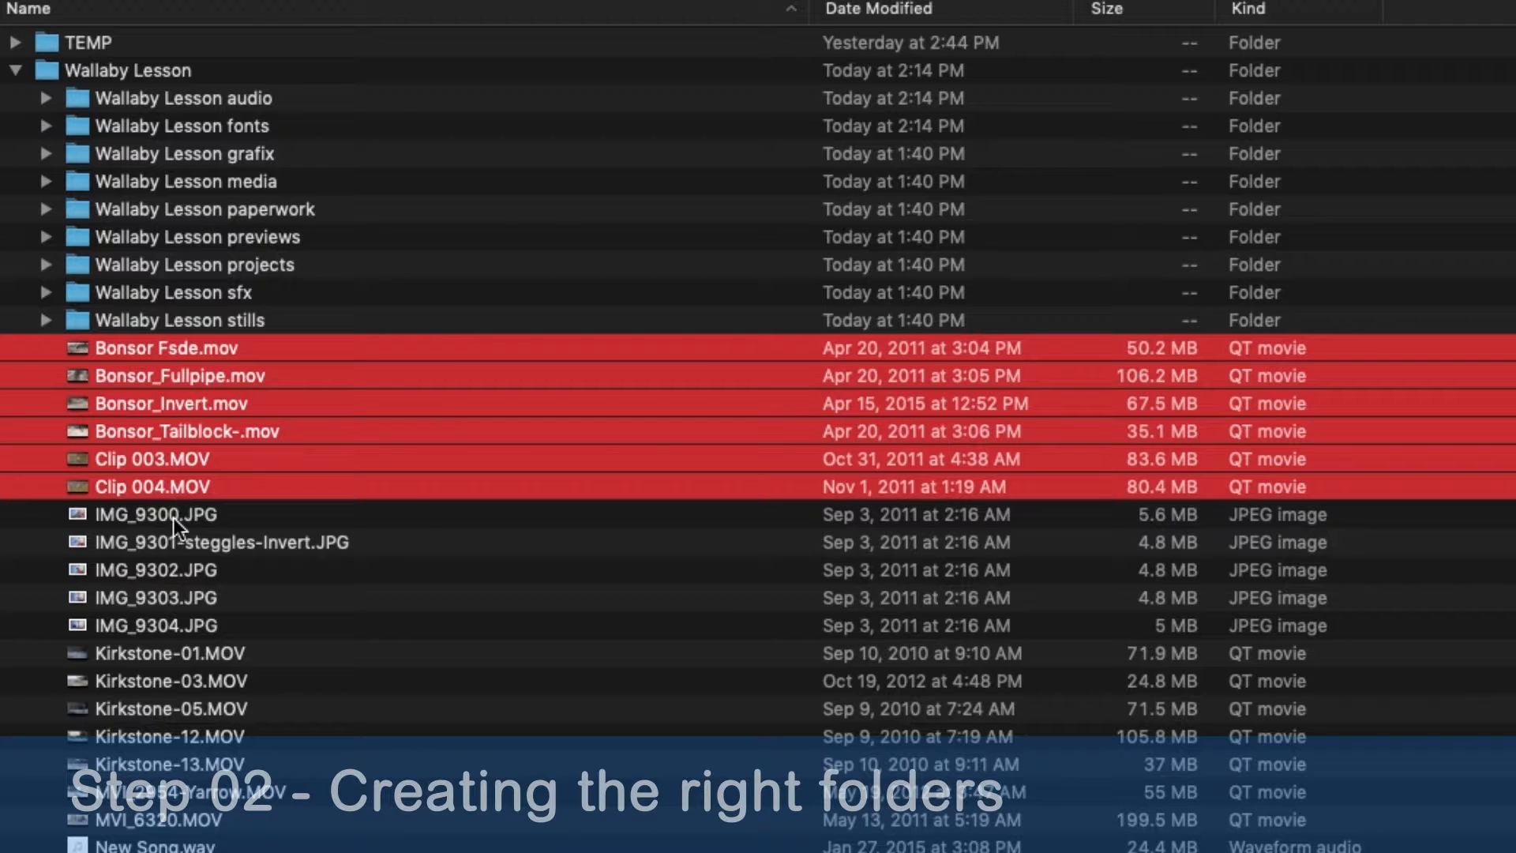
left_click(191, 660, "super")
left_click(196, 684, "super")
left_click(199, 710, "super")
left_click(200, 737, "super")
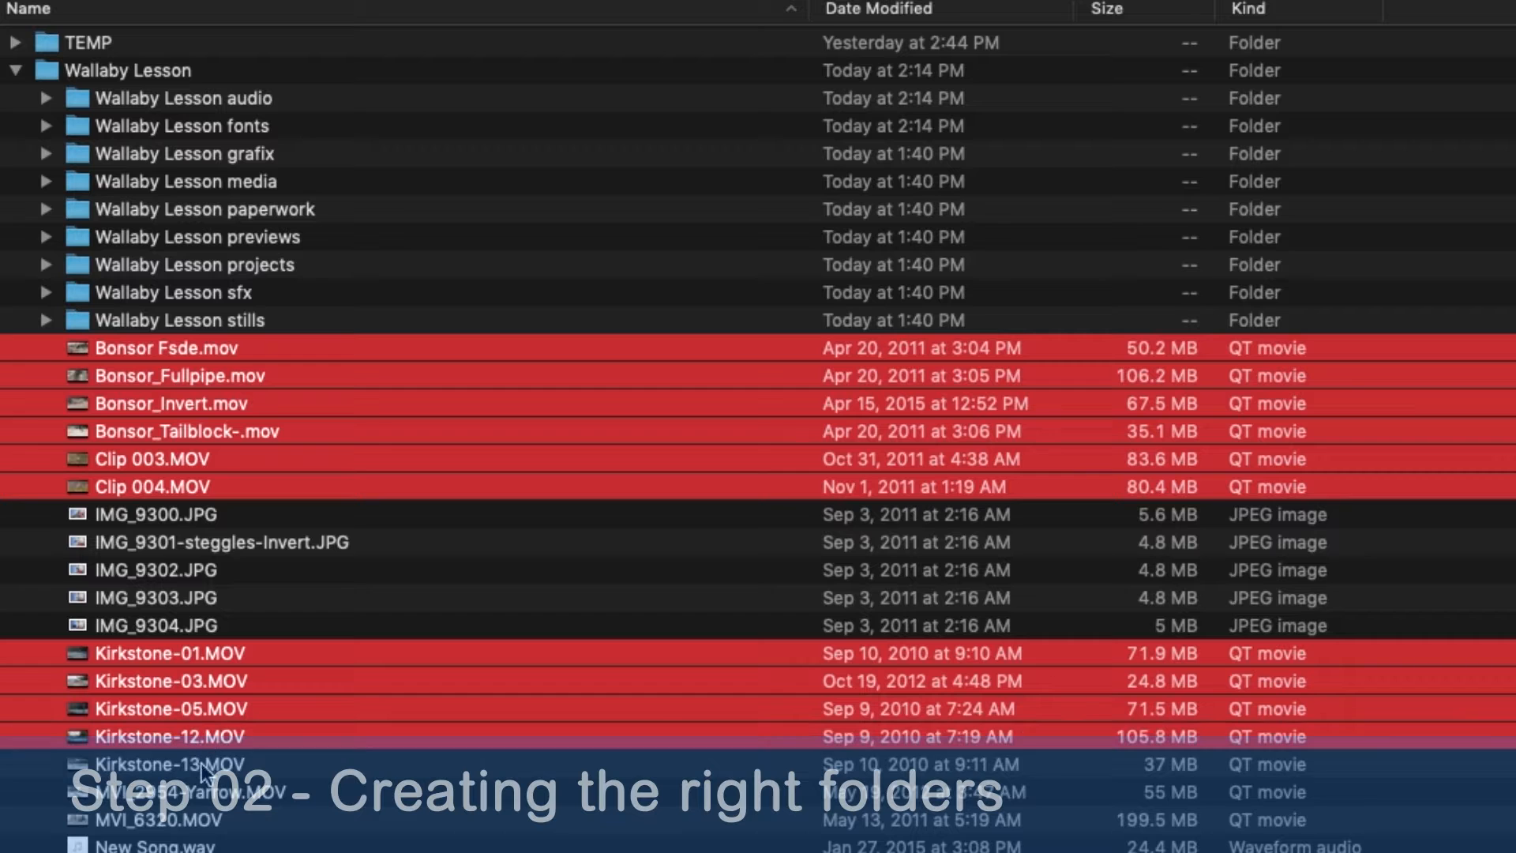
left_click(203, 765, "super")
left_click(197, 793, "super")
left_click(186, 821, "super")
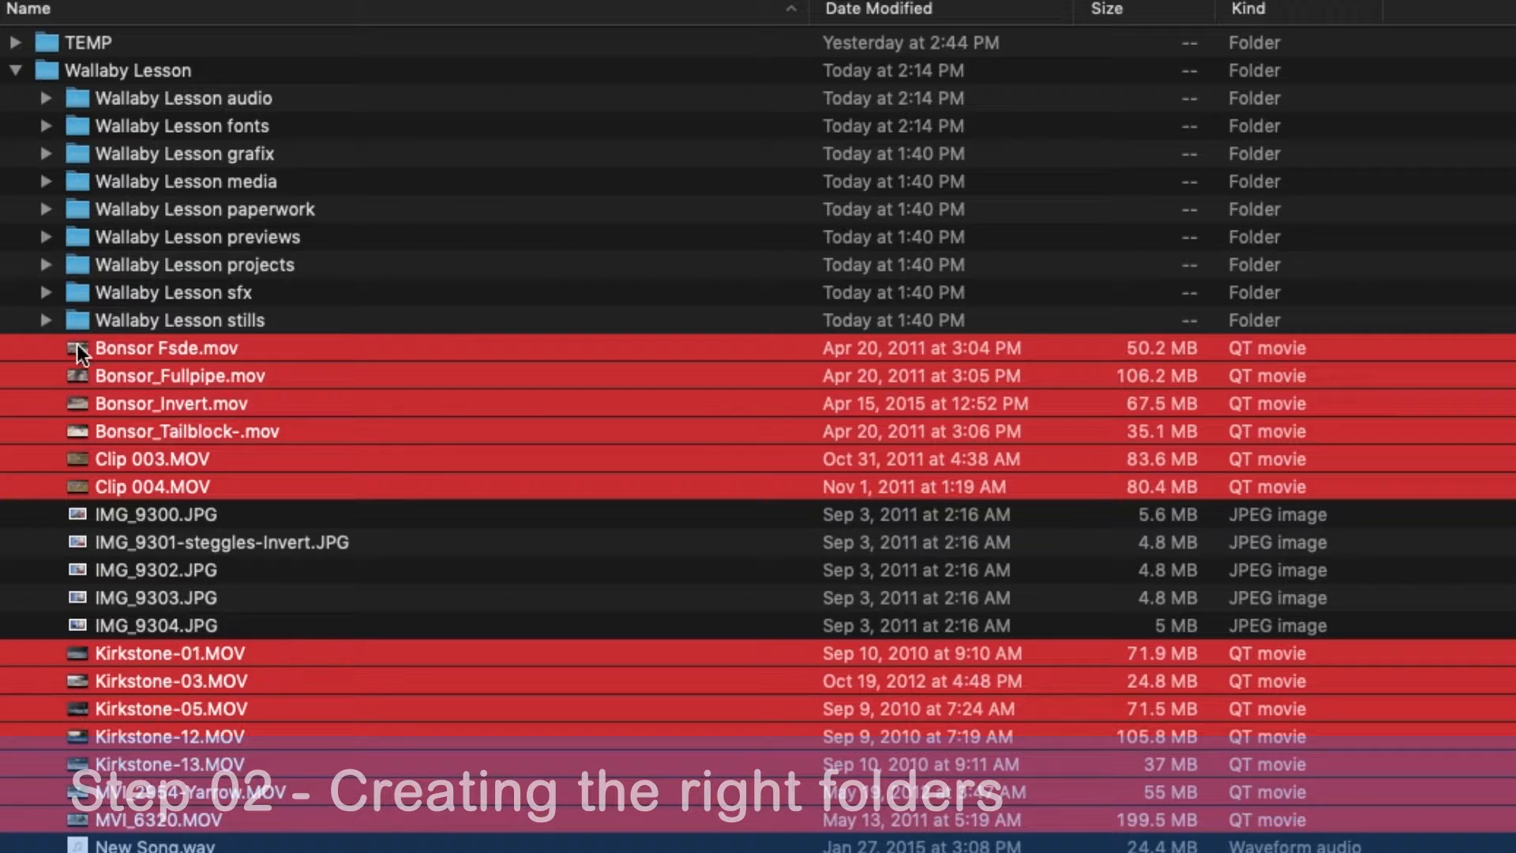
left_click_drag(78, 347, 246, 183)
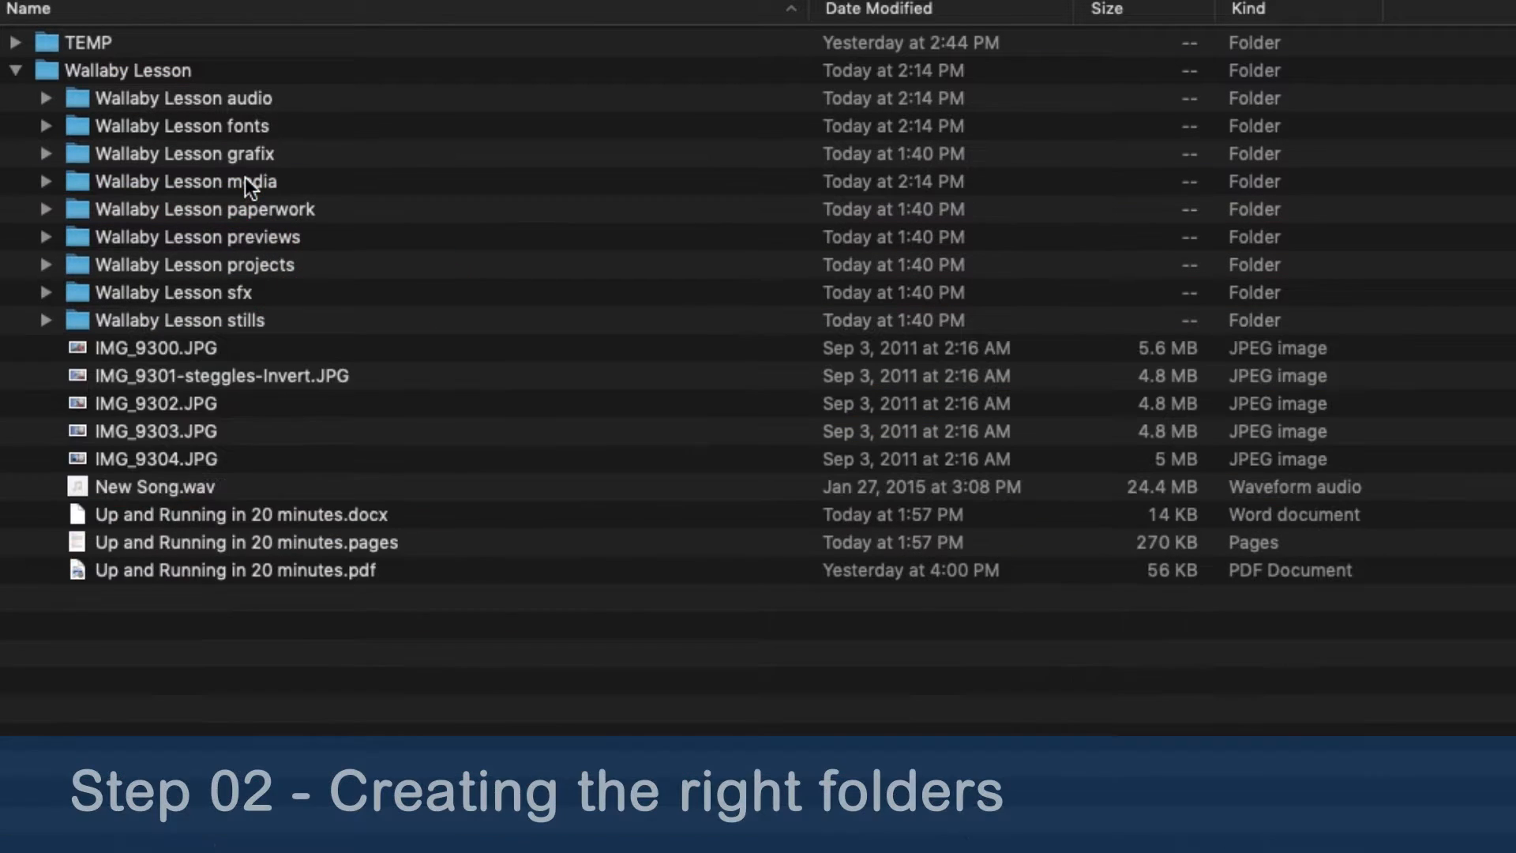
left_click(201, 188)
left_click(45, 181)
left_click(45, 180)
Move the Up and Running in 20 minutes .docx, .pages and .pdf files into the Wallaby Lesson paperwork folder
left_click(242, 214)
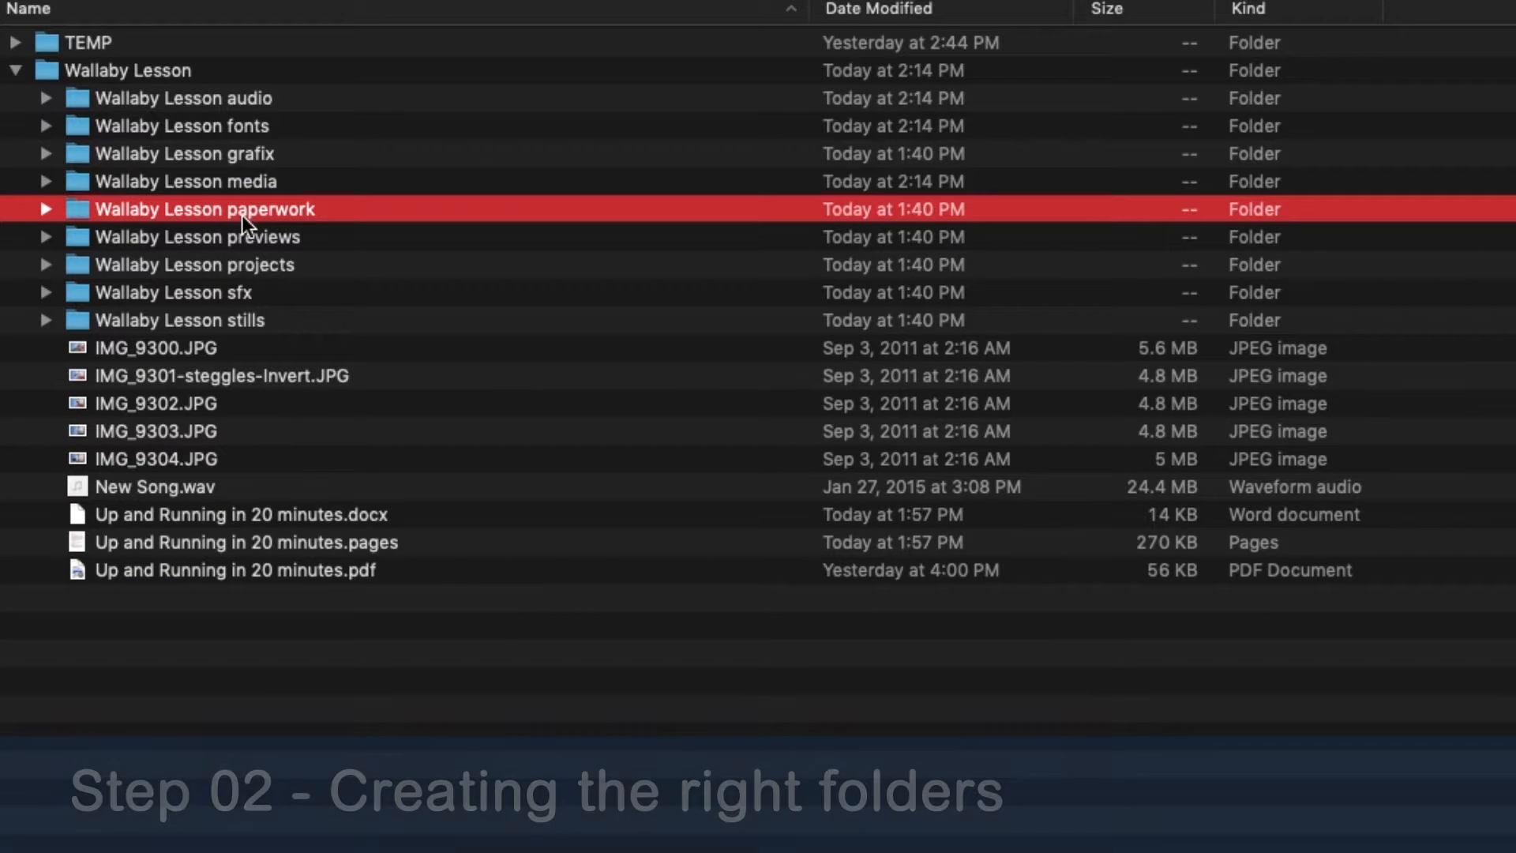
left_click(323, 517)
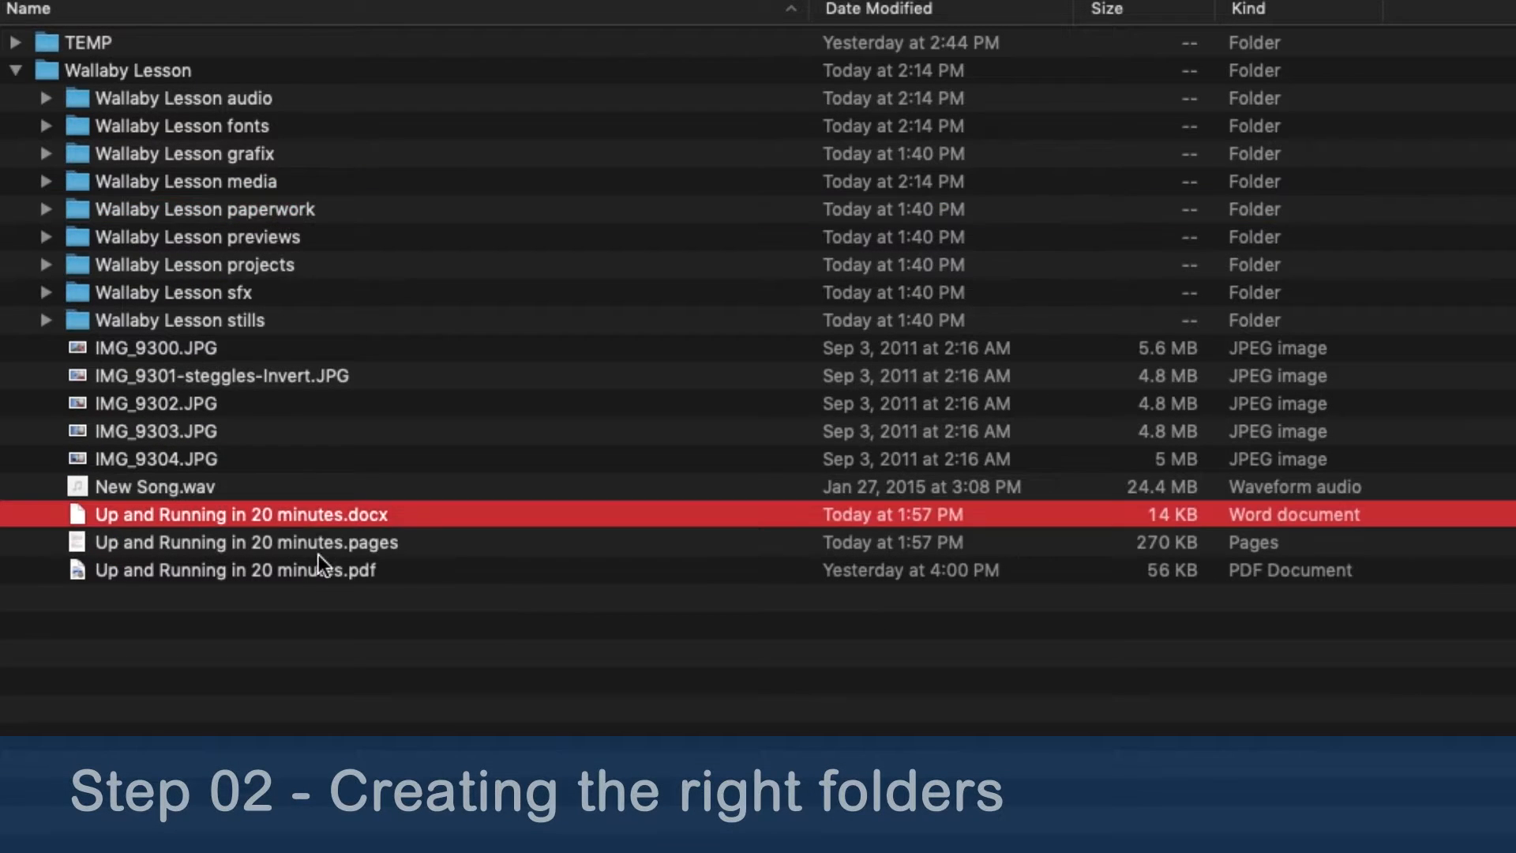
left_click(366, 547, "shift")
left_click(364, 575, "shift")
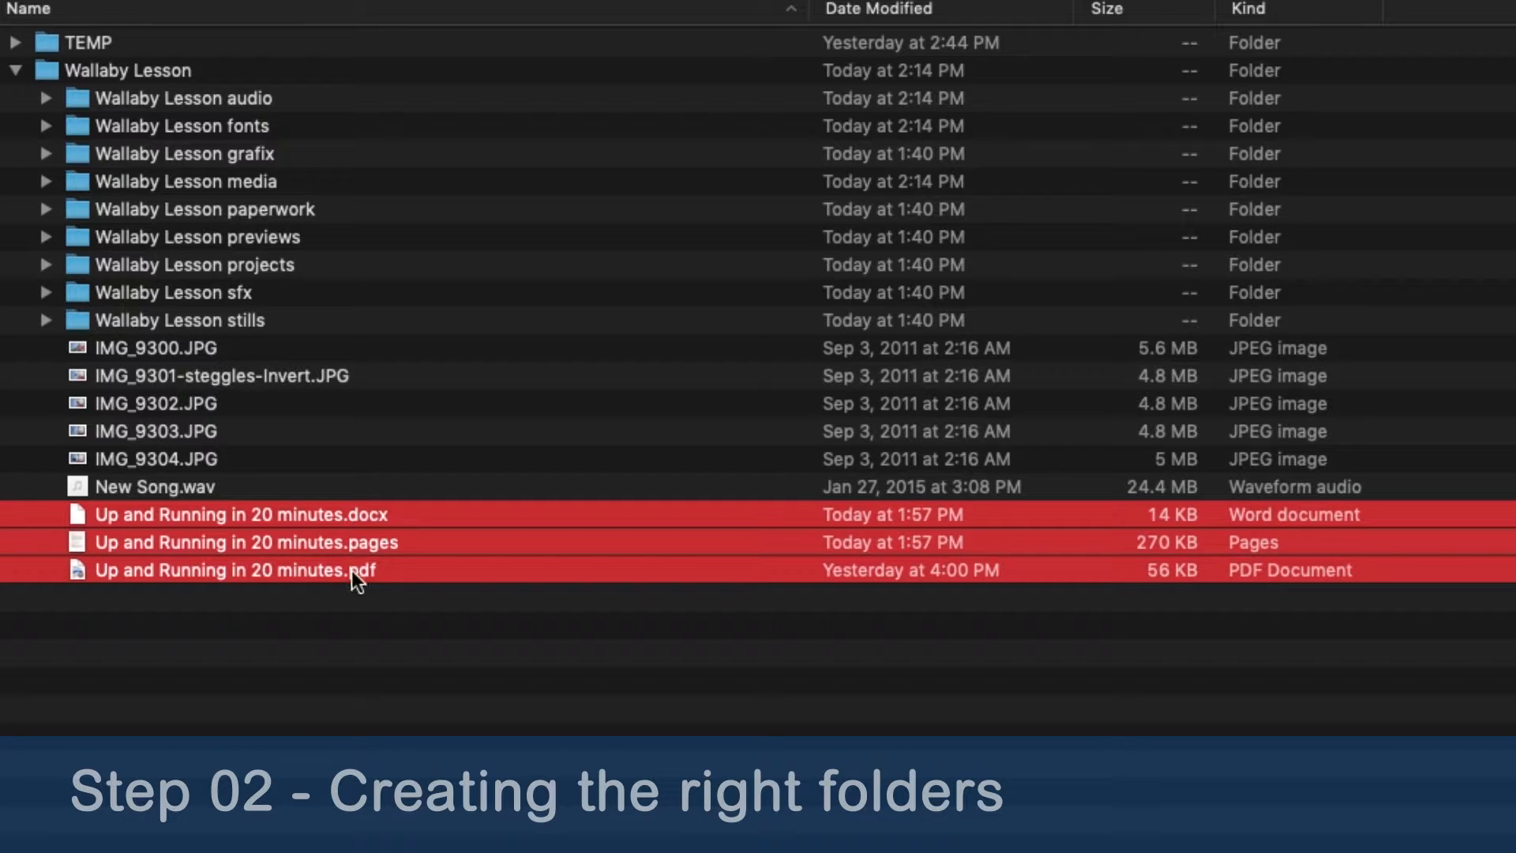
left_click_drag(79, 508, 281, 215)
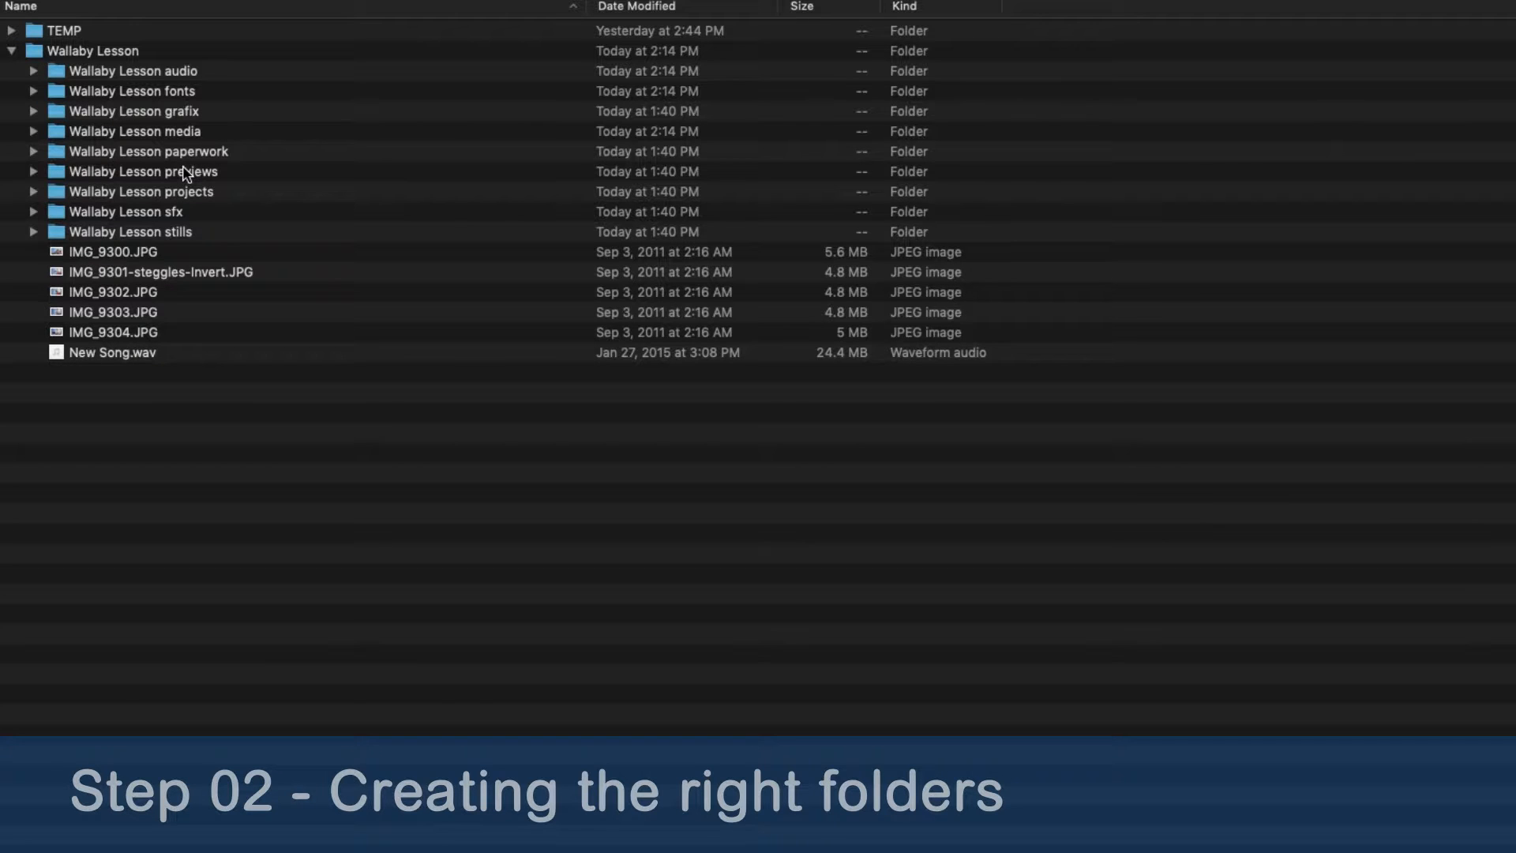
Select the Wallaby Lesson previews folder and look at its contents
left_click(94, 174)
left_click(32, 171)
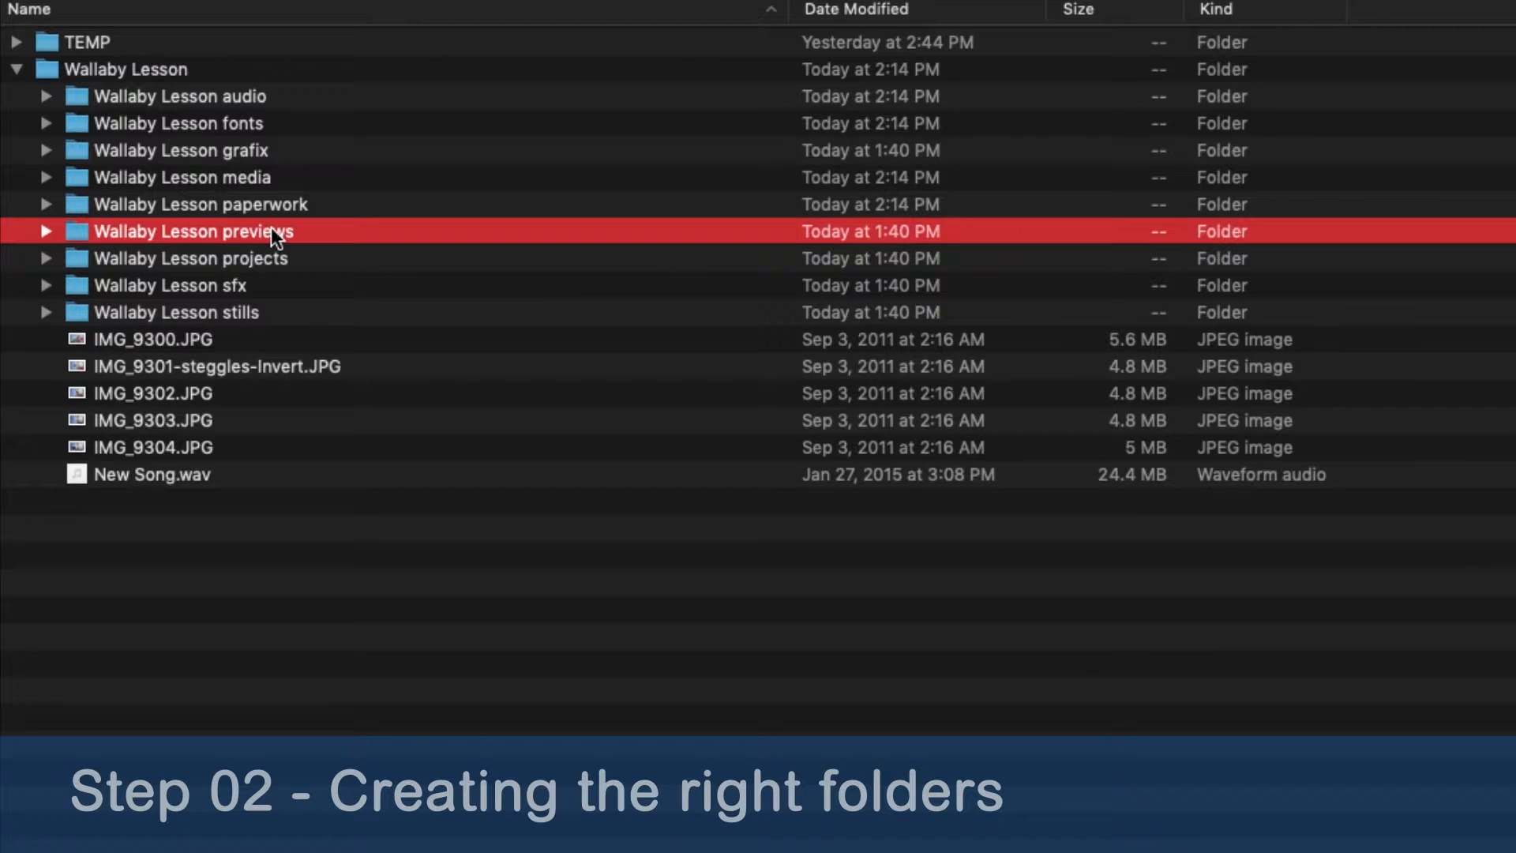
Select the Wallaby Lesson projects, sfx and stills folders one after another to review their purpose
left_click(278, 262)
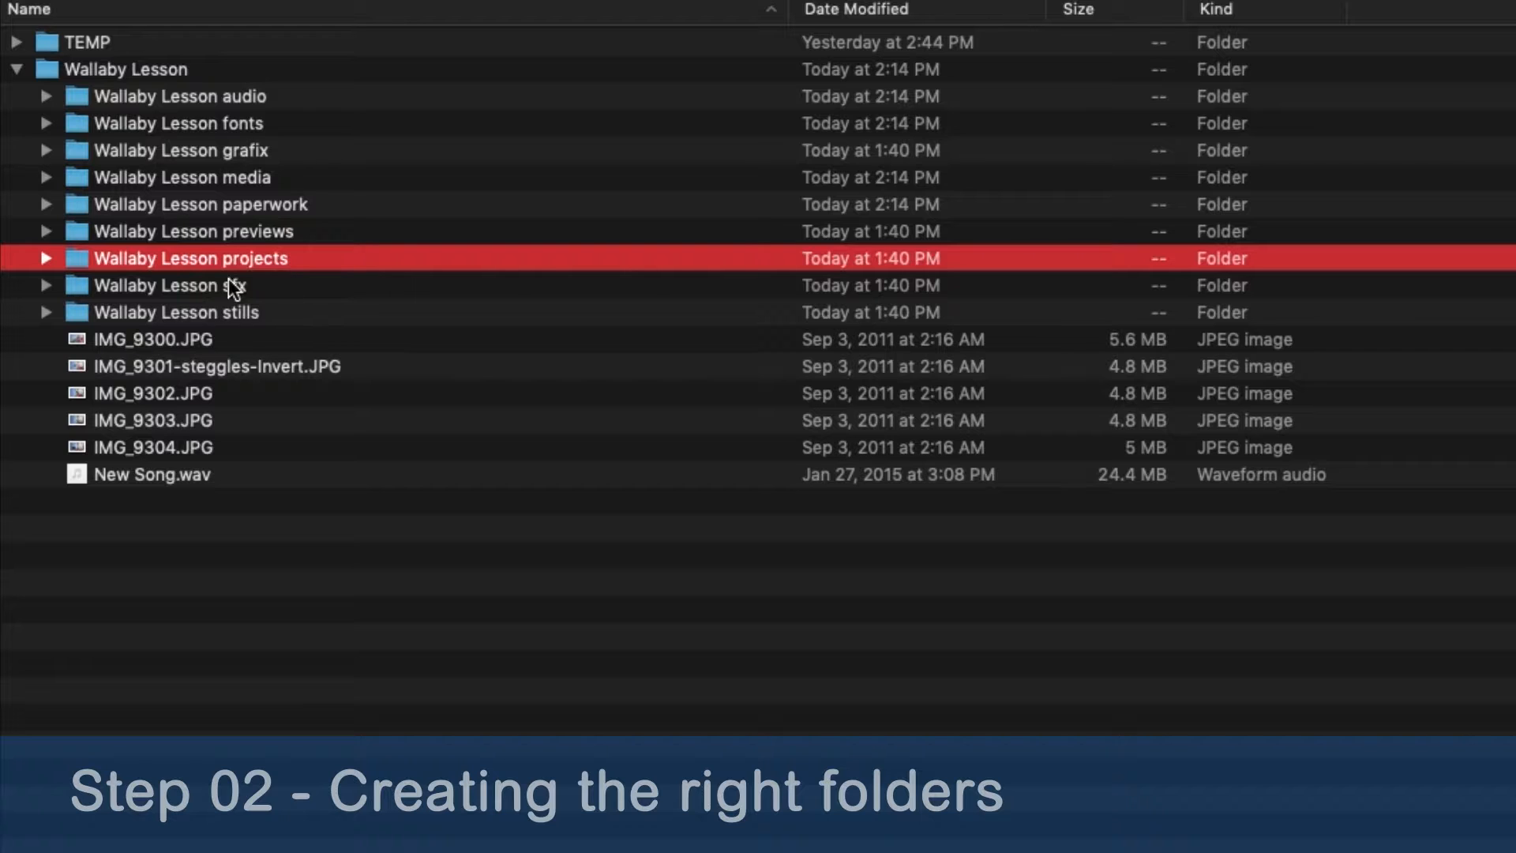
left_click(205, 288)
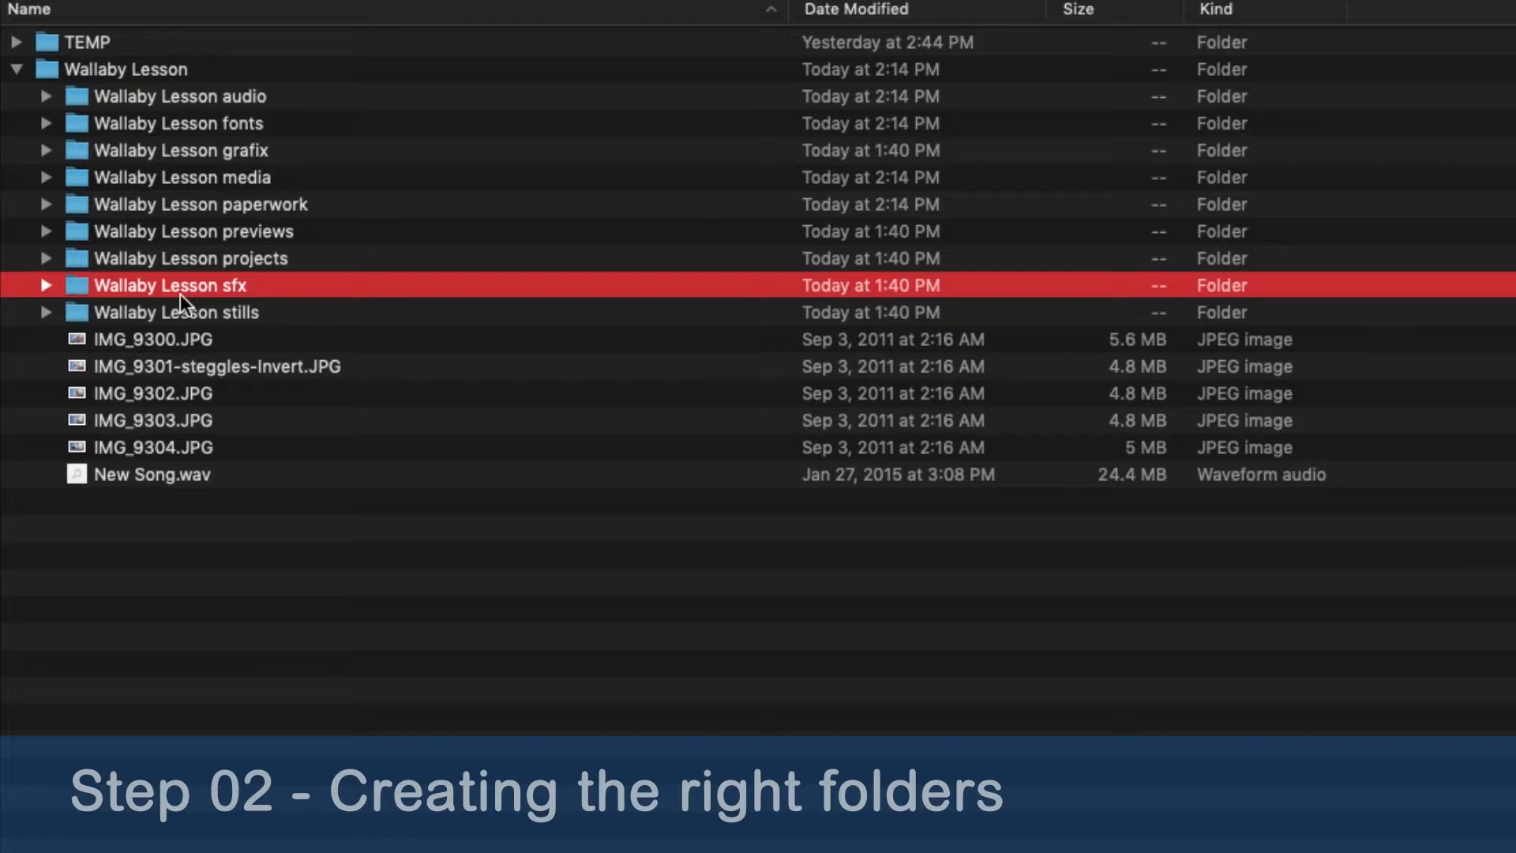
left_click(237, 320)
Move the five IMG JPEG files into the Wallaby Lesson stills folder and New Song.wav into the Wallaby Lesson audio folder
left_click(188, 338)
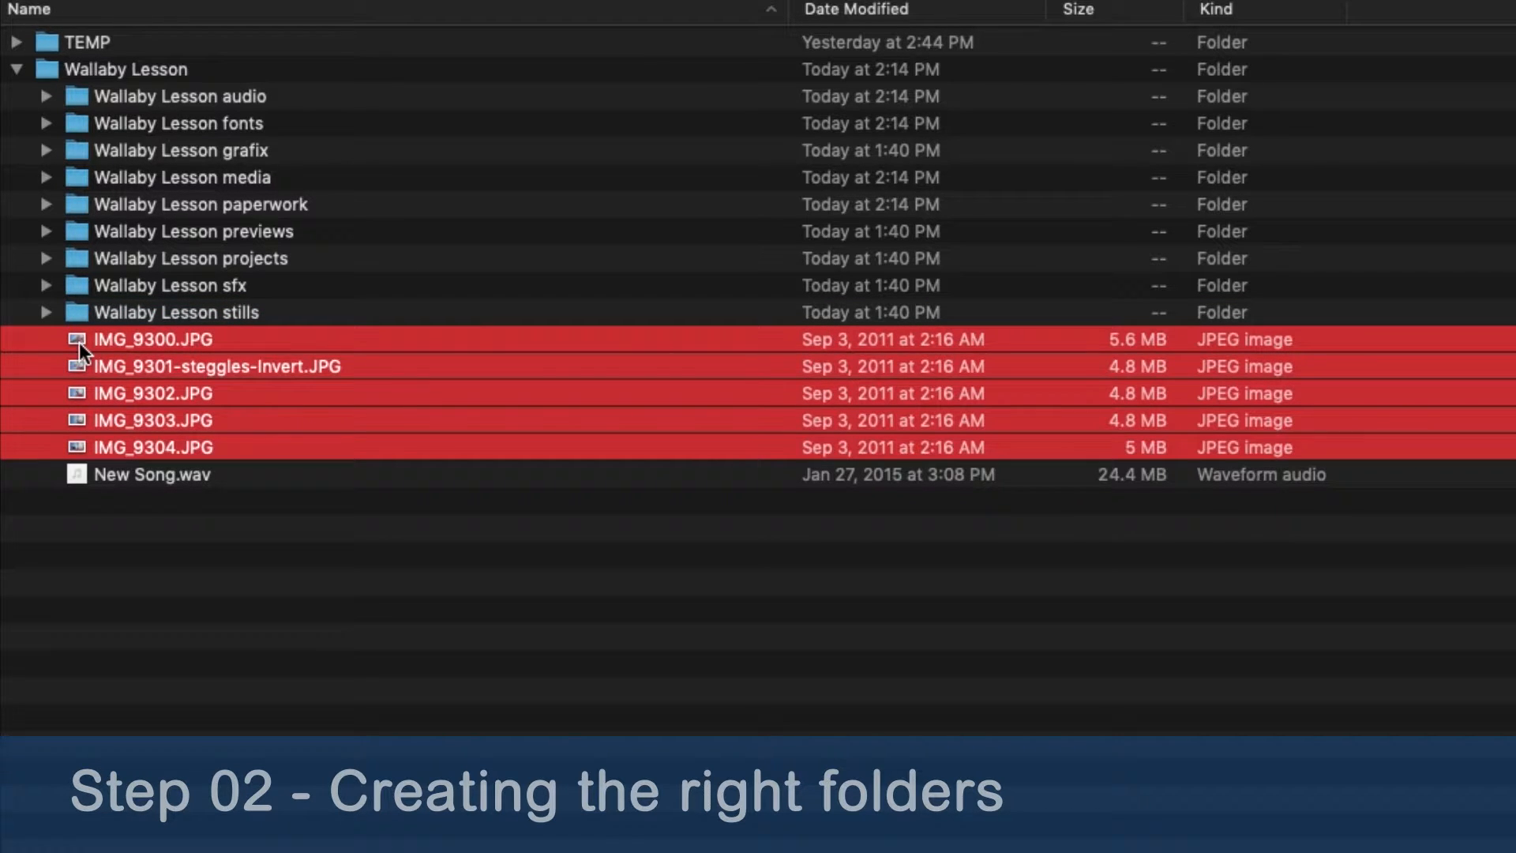
left_click_drag(79, 343, 145, 319)
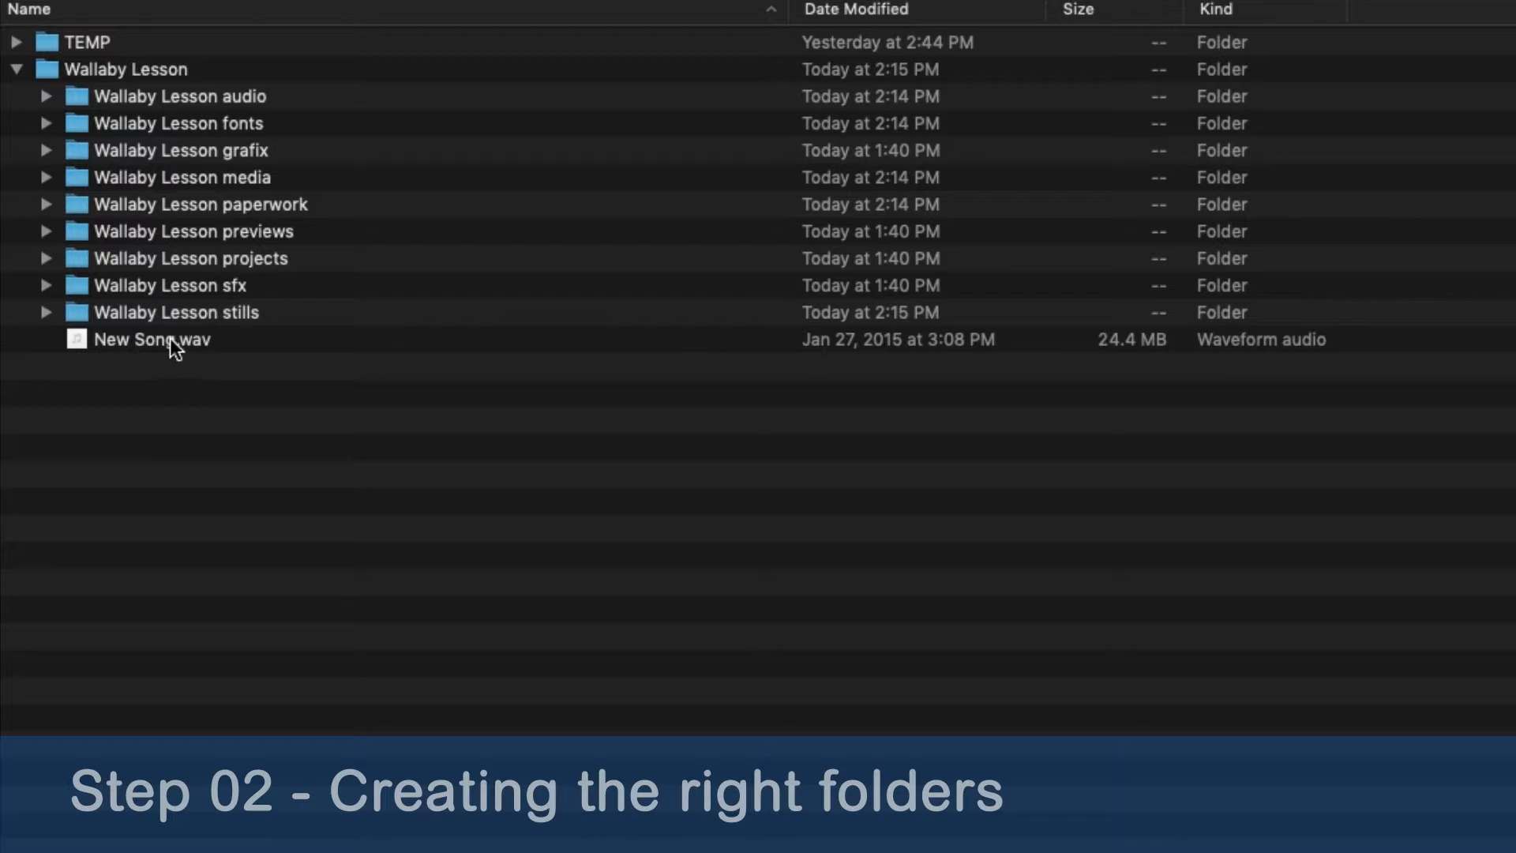
left_click(169, 339)
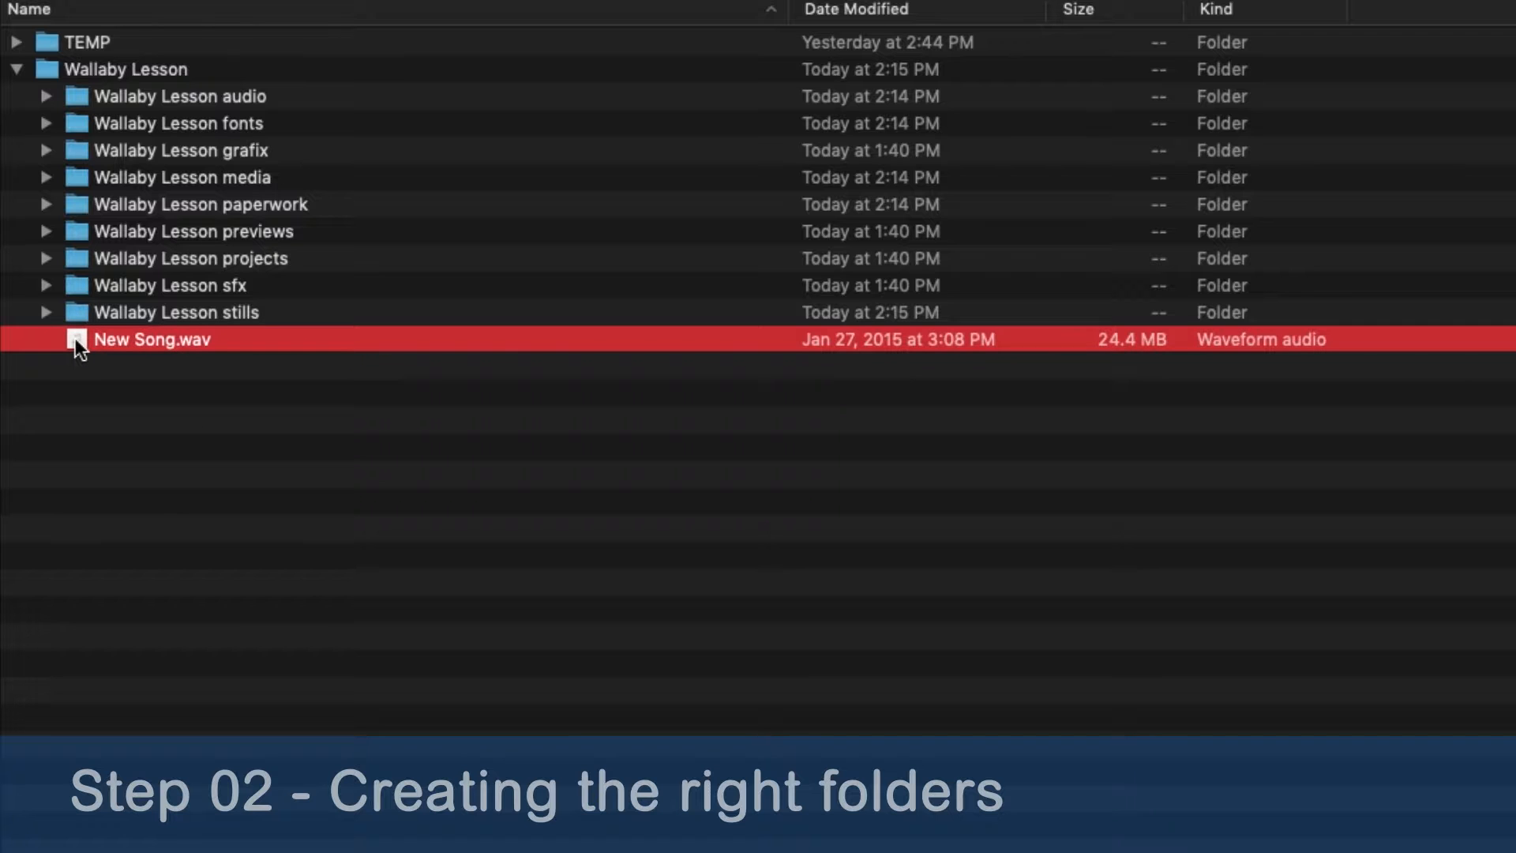
left_click_drag(74, 338, 230, 103)
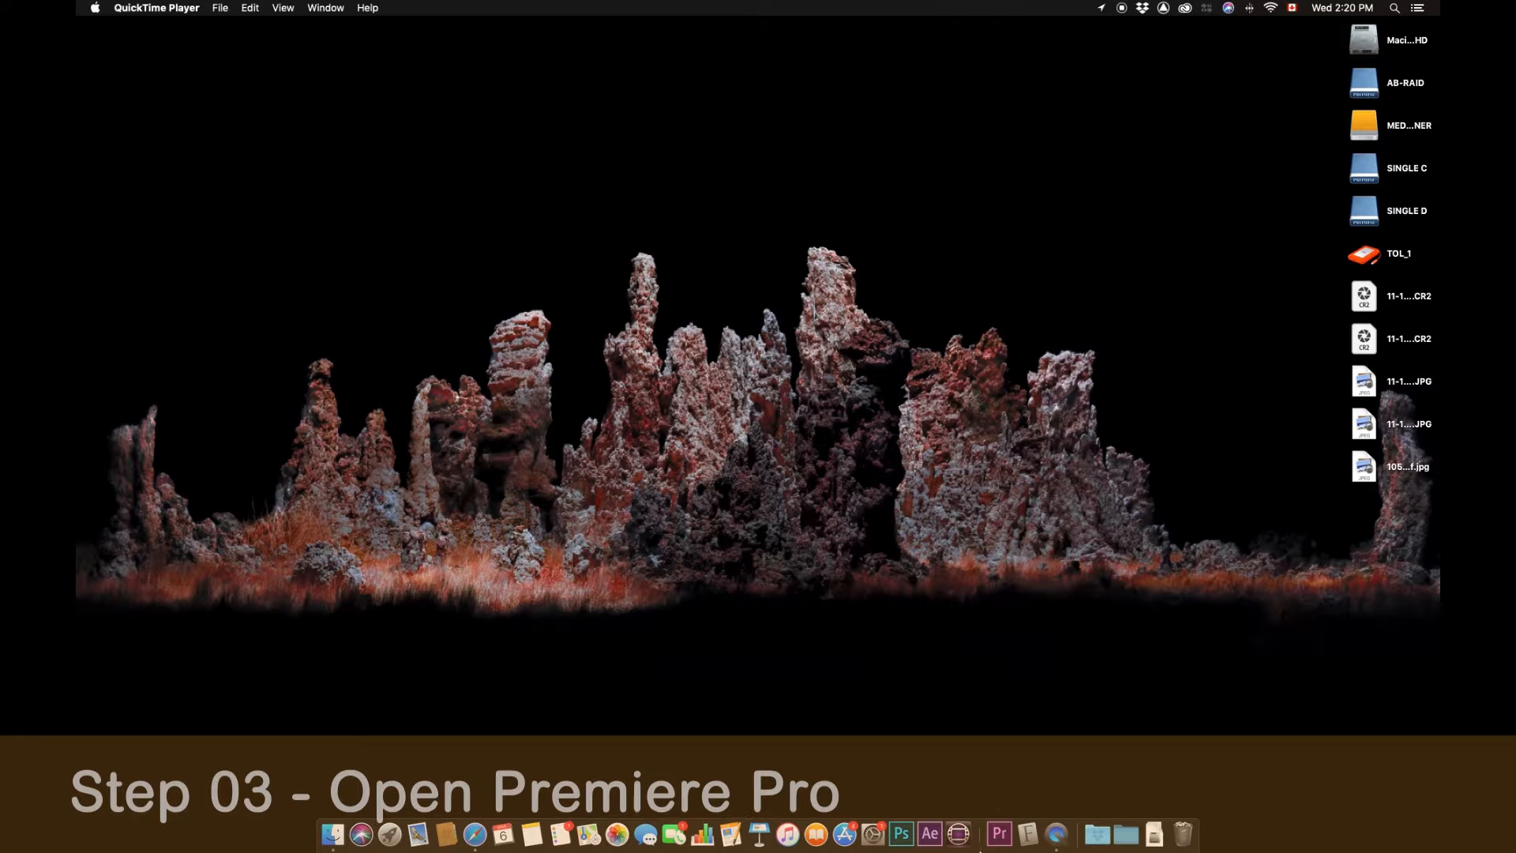
Switch to Premiere Pro and start a new project named Wallaby Lesson
left_click(999, 834)
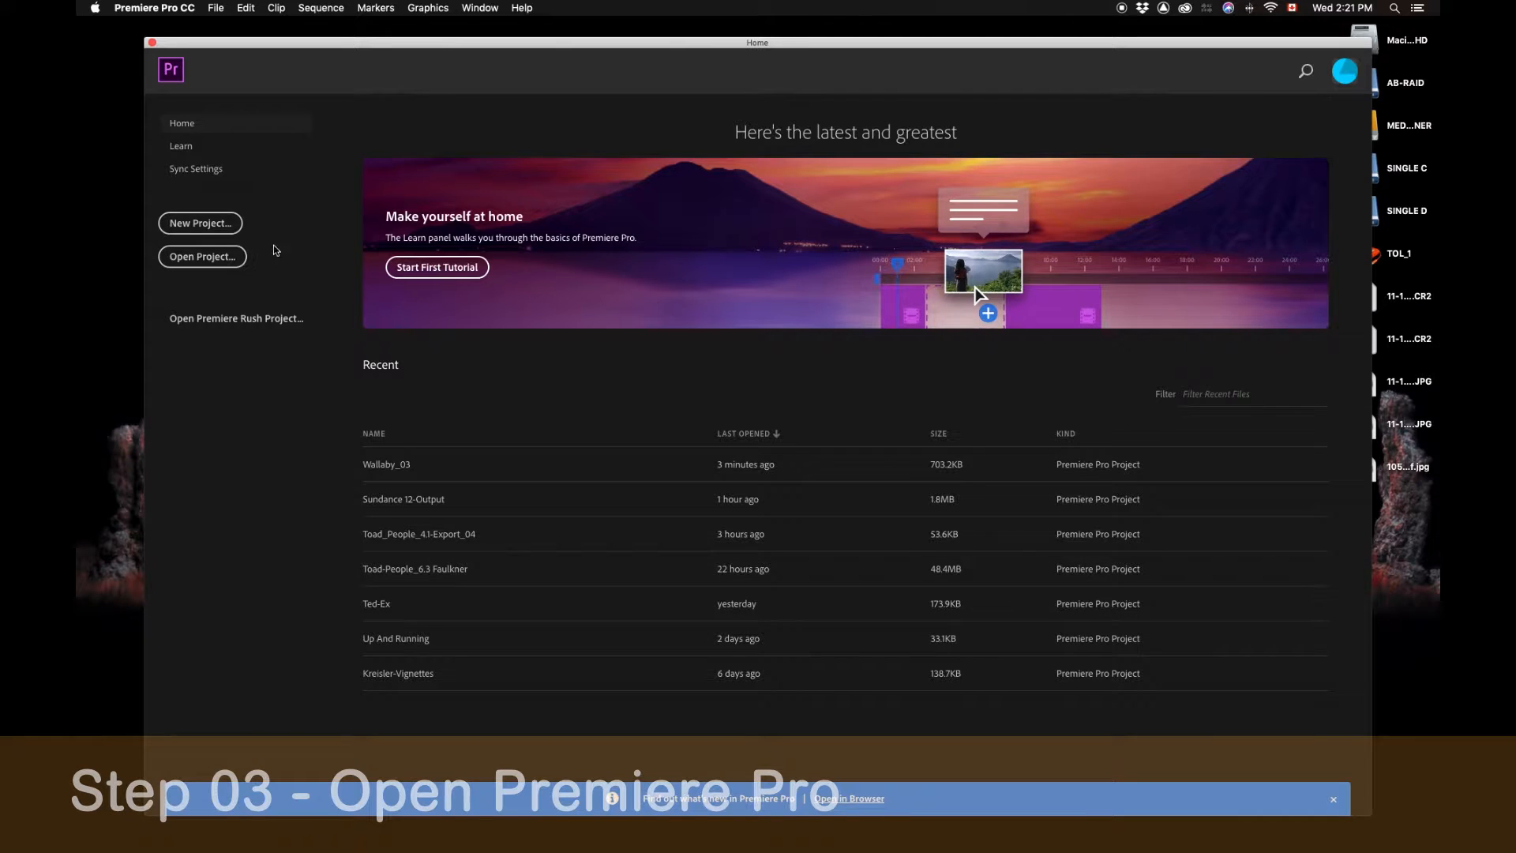
left_click(156, 9)
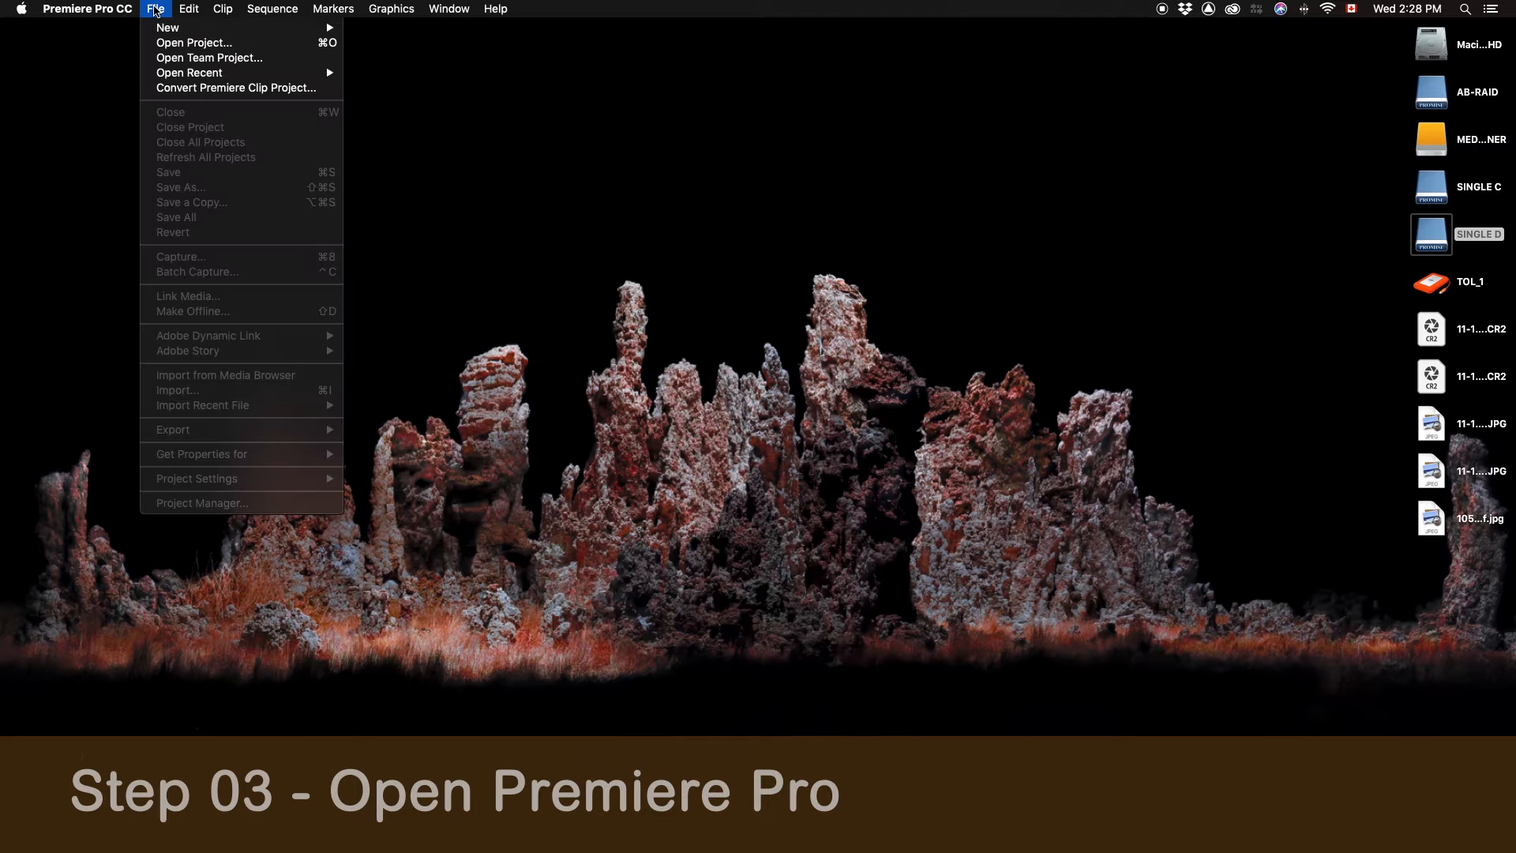
mouse_move(178, 28)
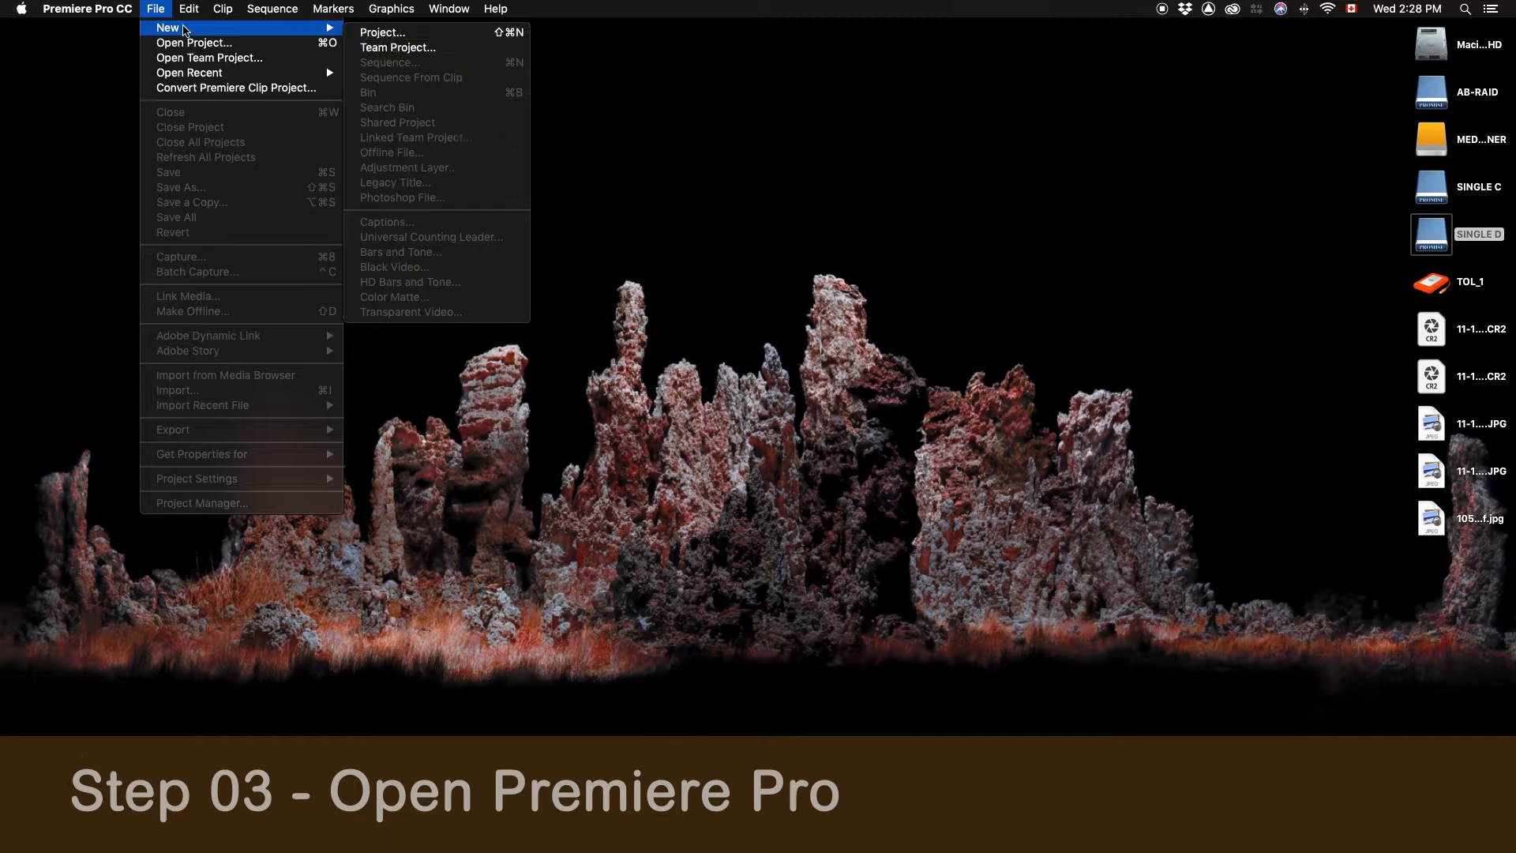
left_click(400, 35)
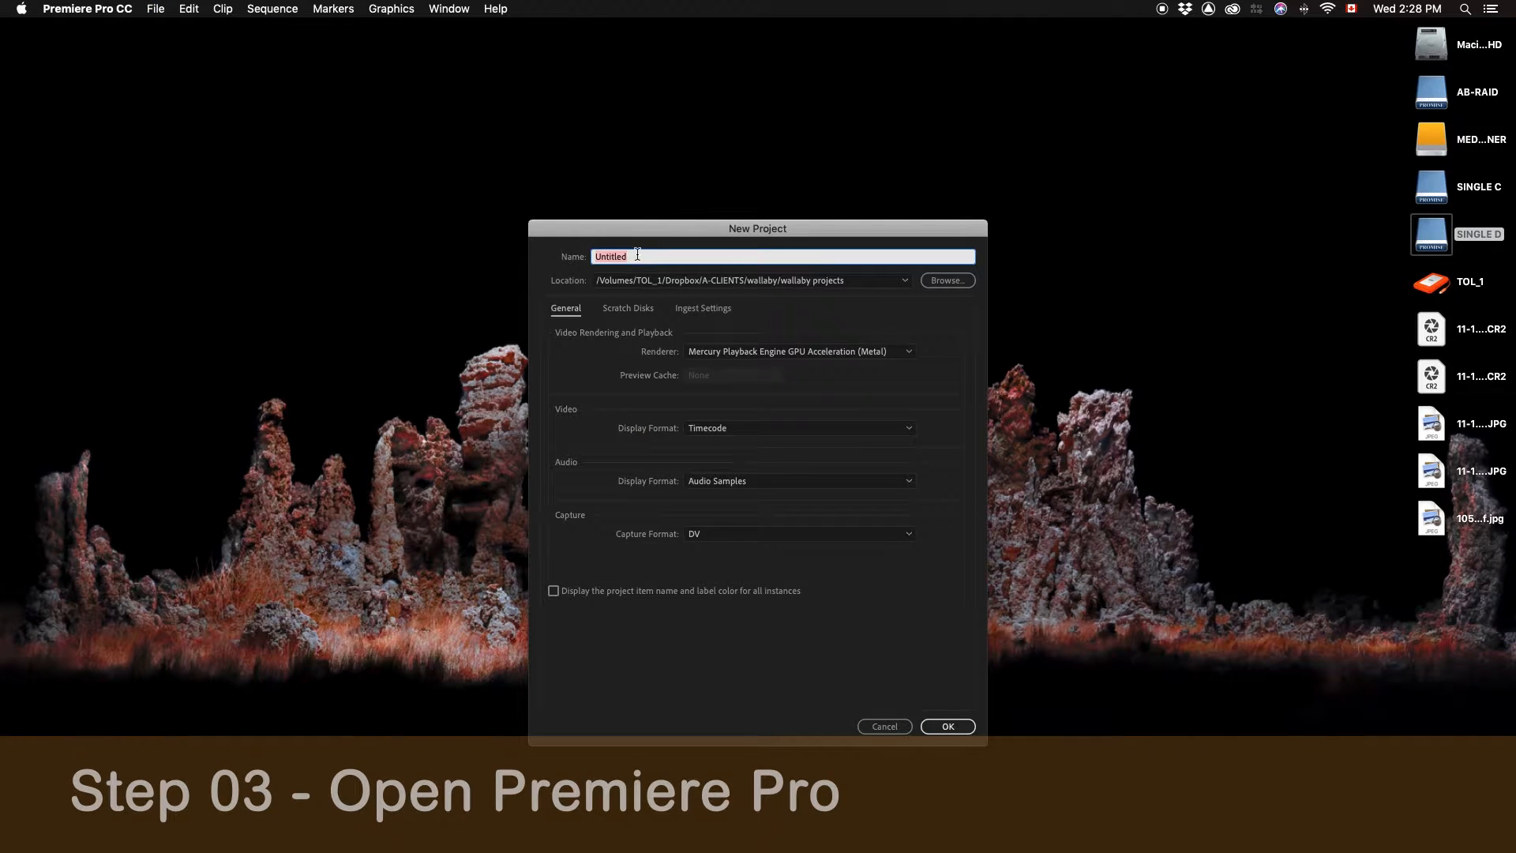
type("Wallaby Lesson")
Set the new project's location to the Wallaby Lesson projects folder inside Wallaby Lesson on the SINGLE D drive
left_click(948, 281)
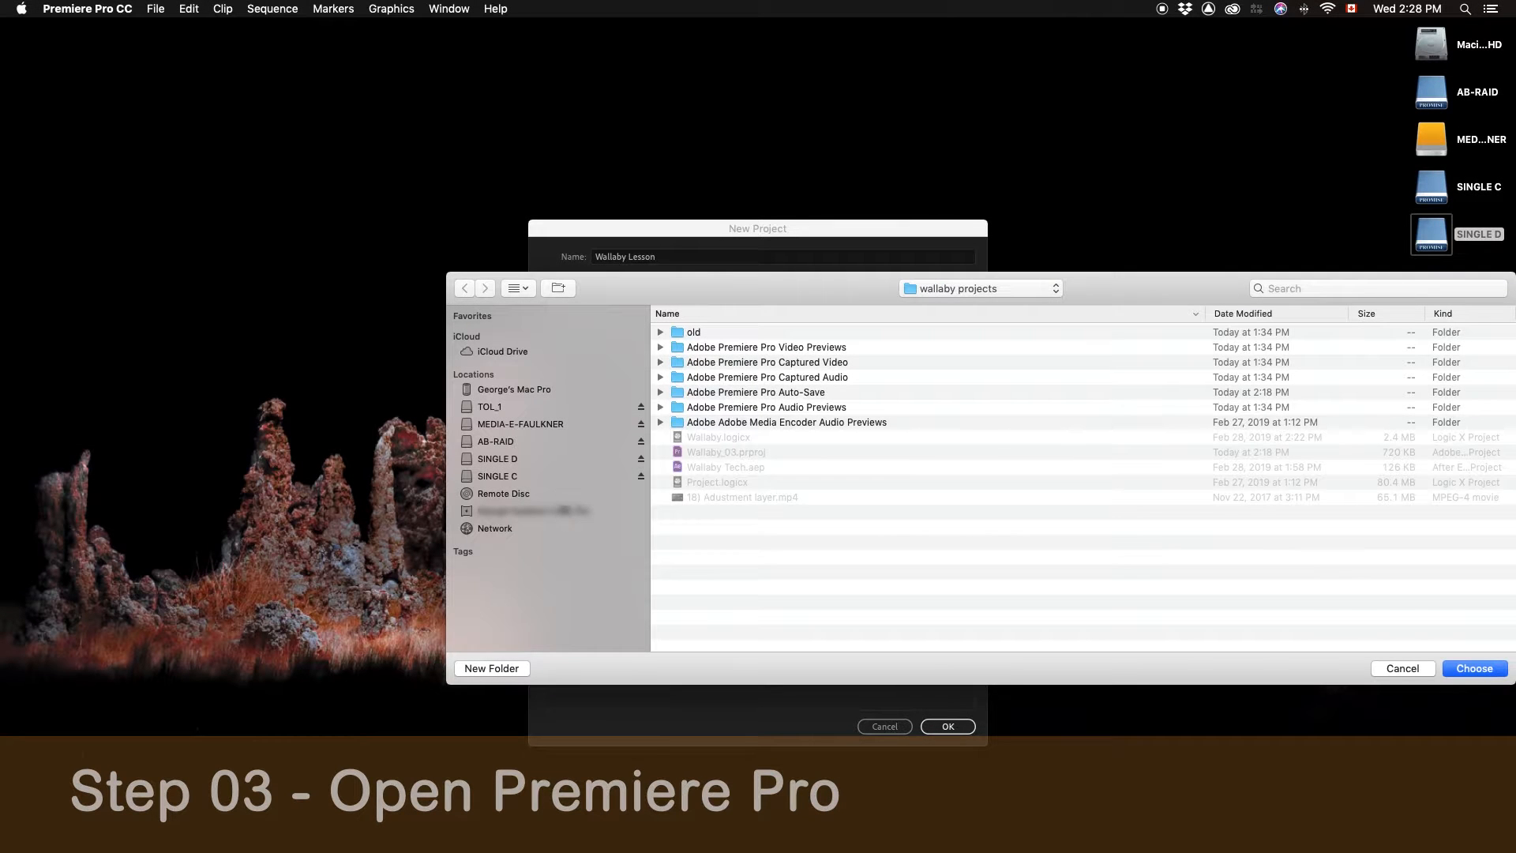
left_click(509, 459)
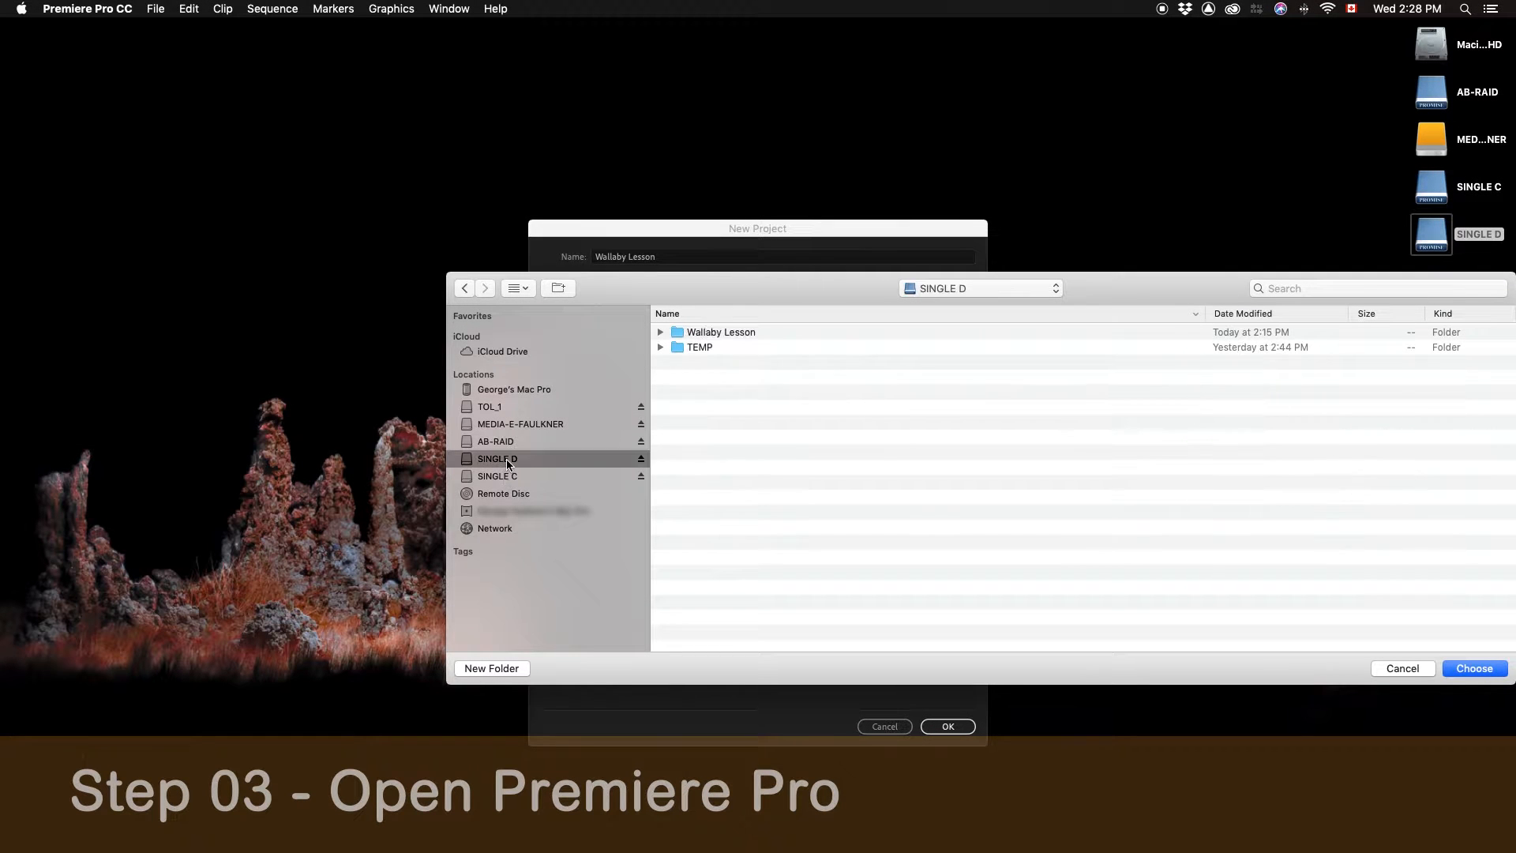
left_click(720, 333)
key("Right")
double_click(791, 375)
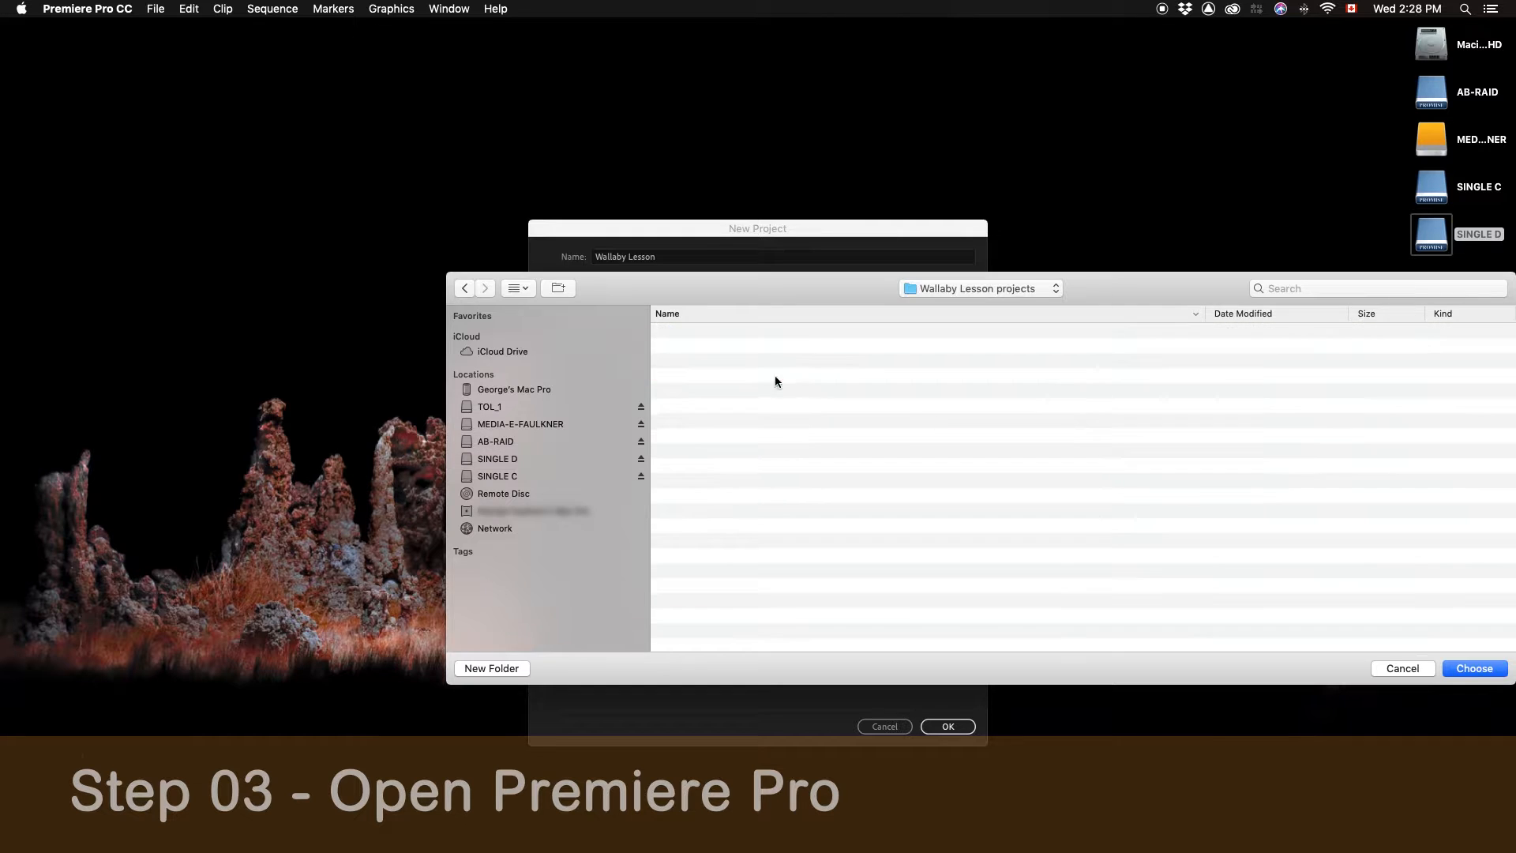
key("Return")
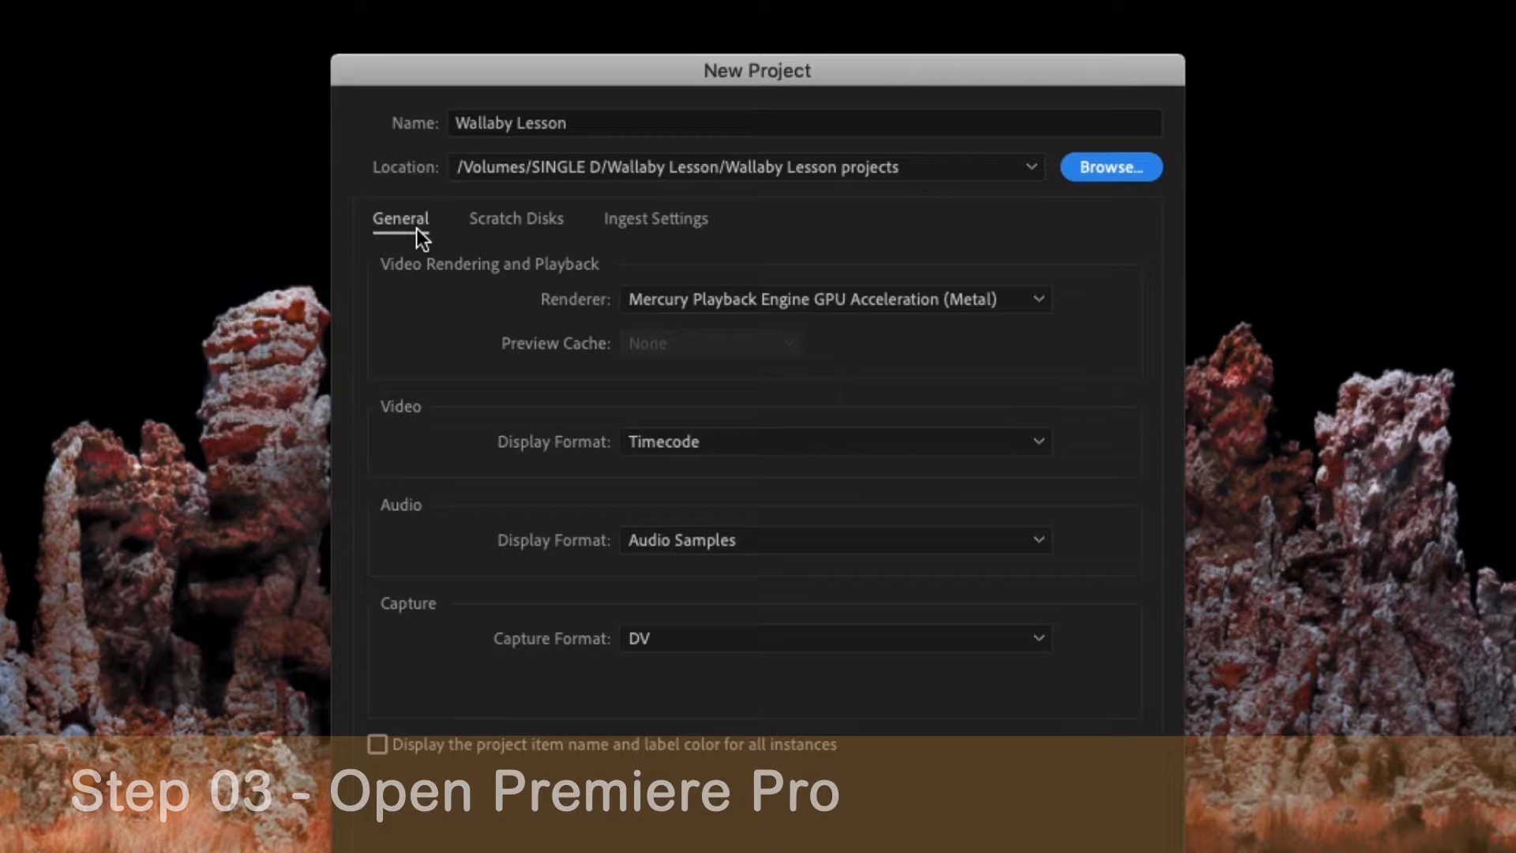
Set the scratch disks for video previews and audio previews to the SINGLE D drive and accept the project settings
left_click(521, 227)
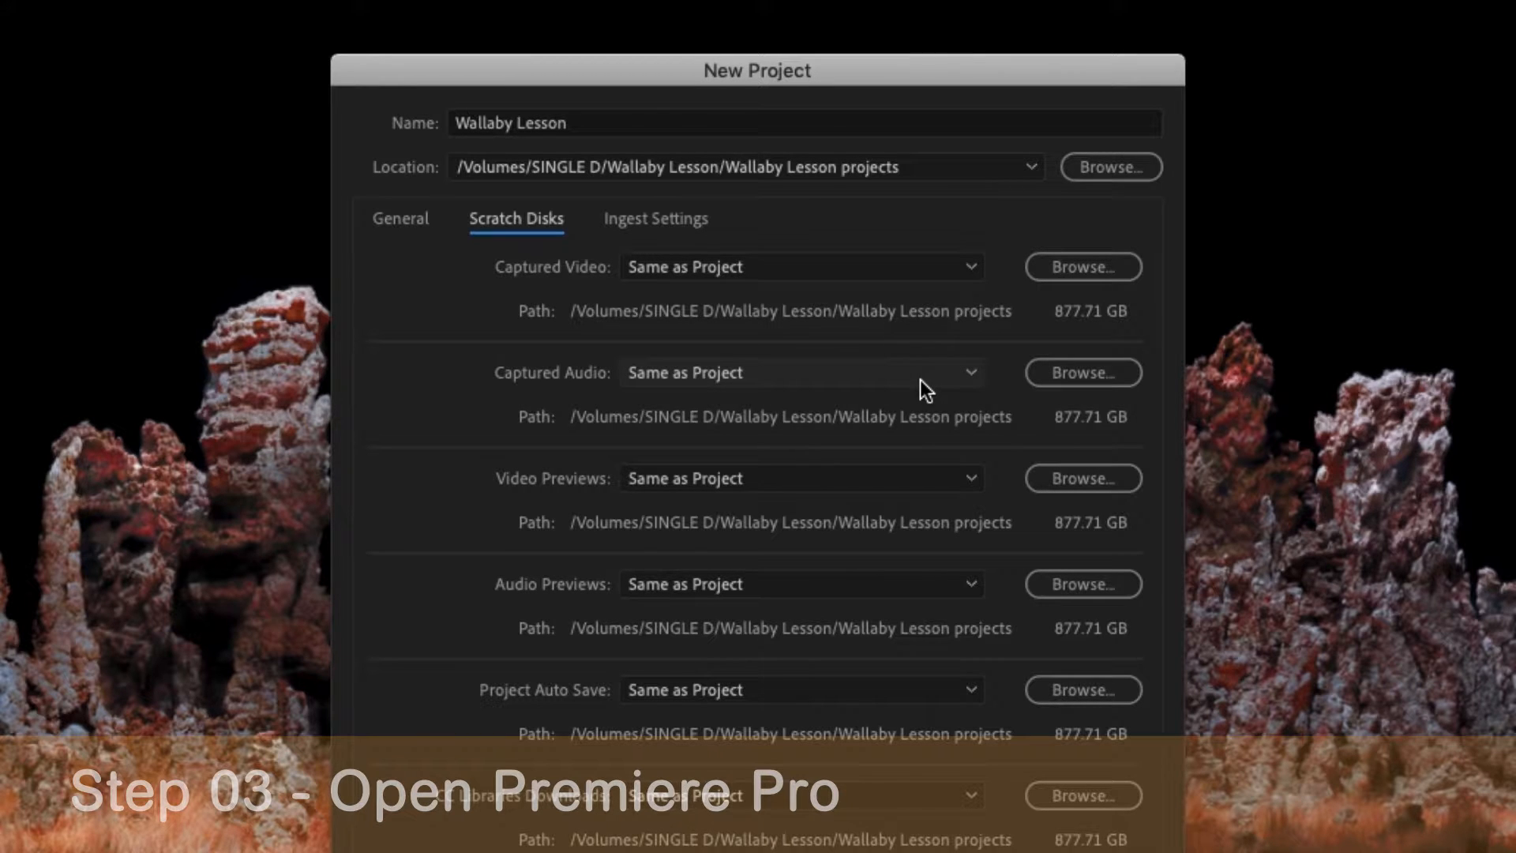
left_click(1075, 478)
left_click(162, 456)
left_click(1410, 707)
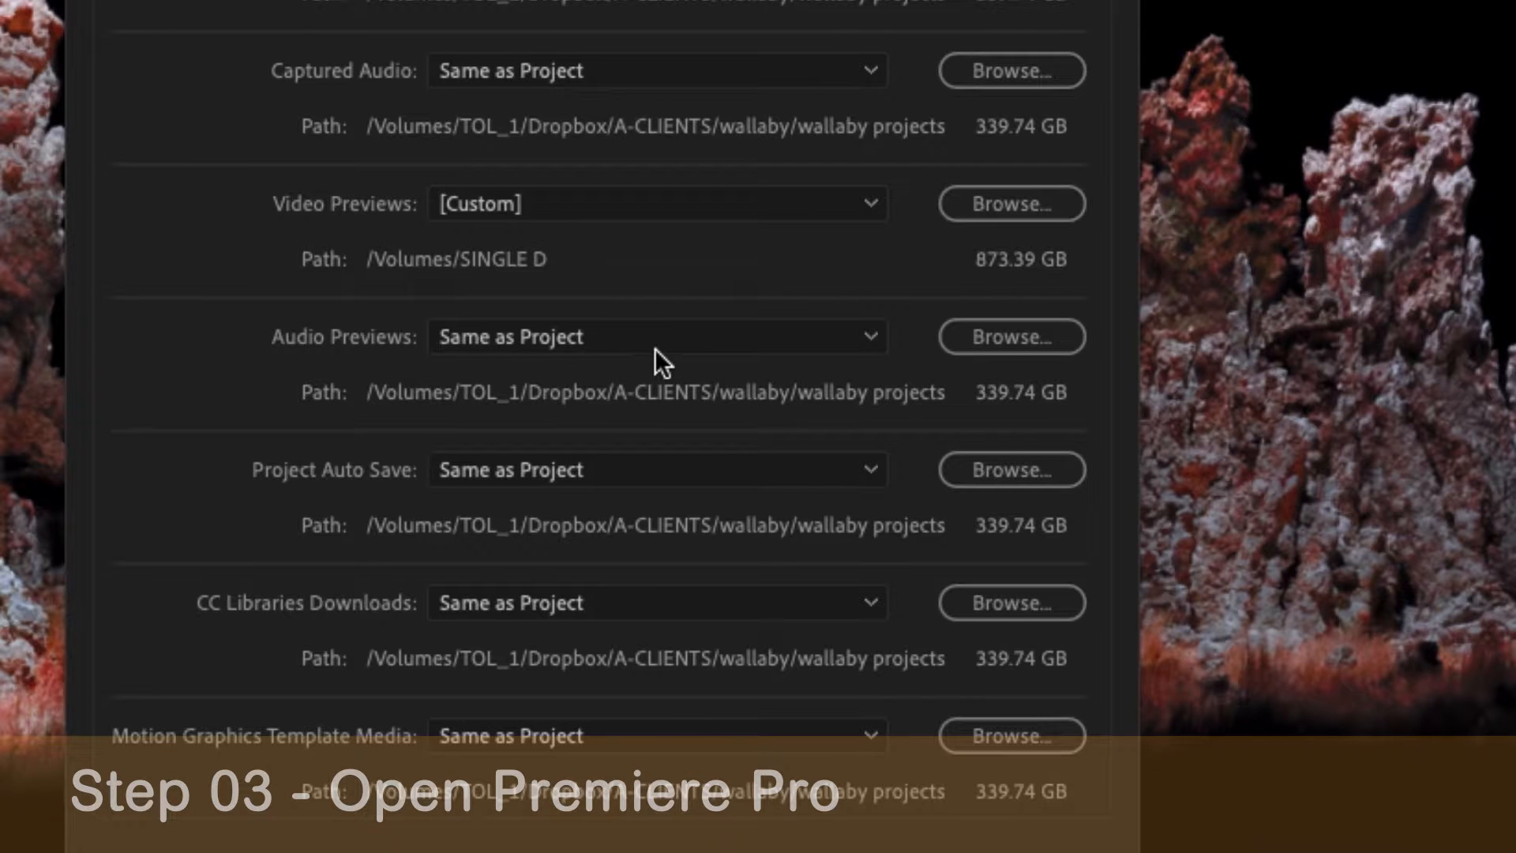
left_click(1029, 336)
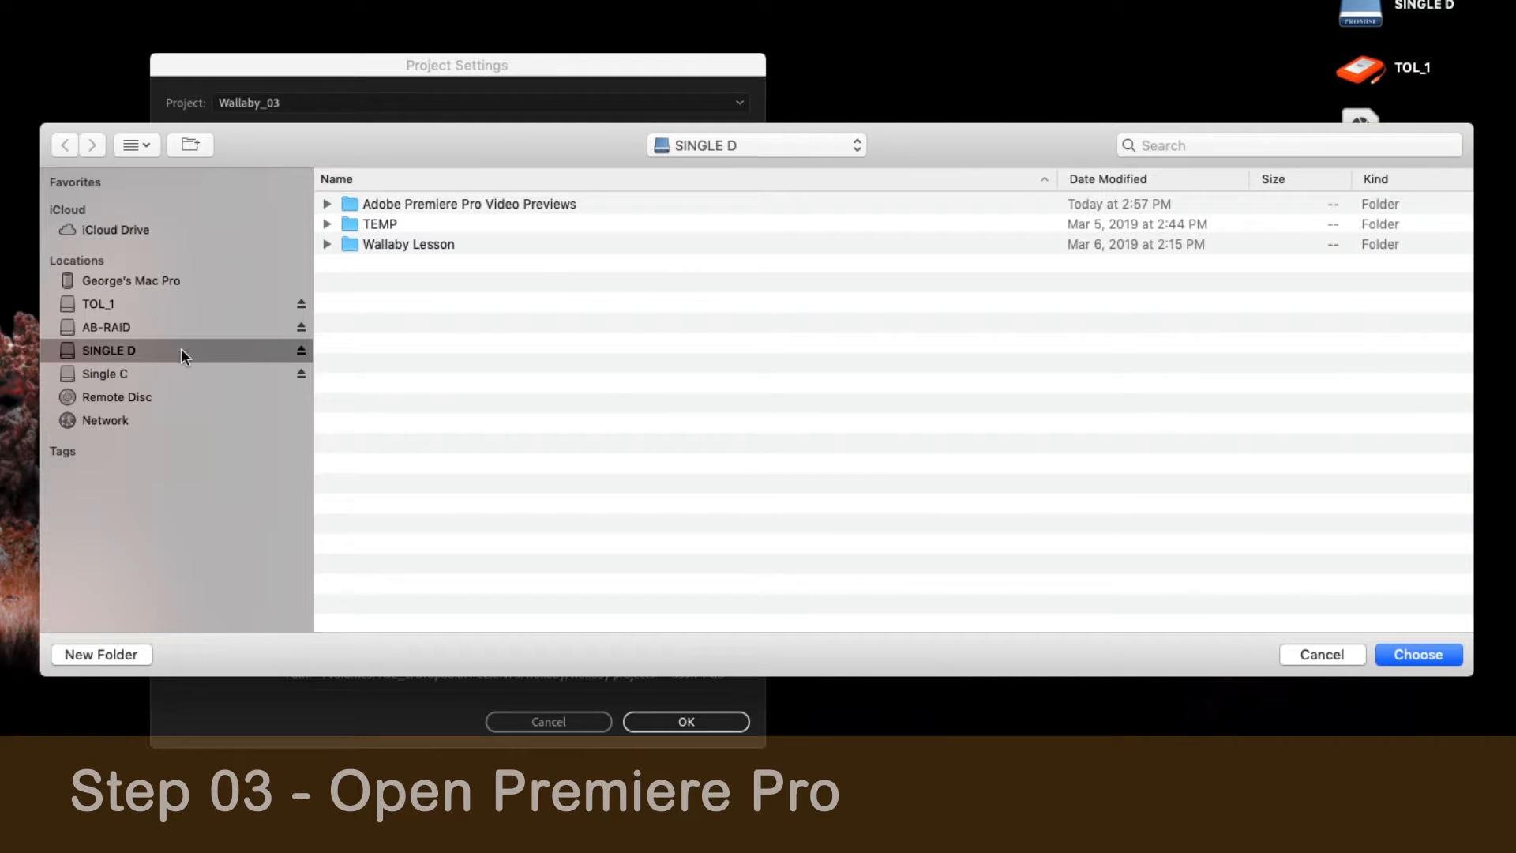
left_click(1391, 656)
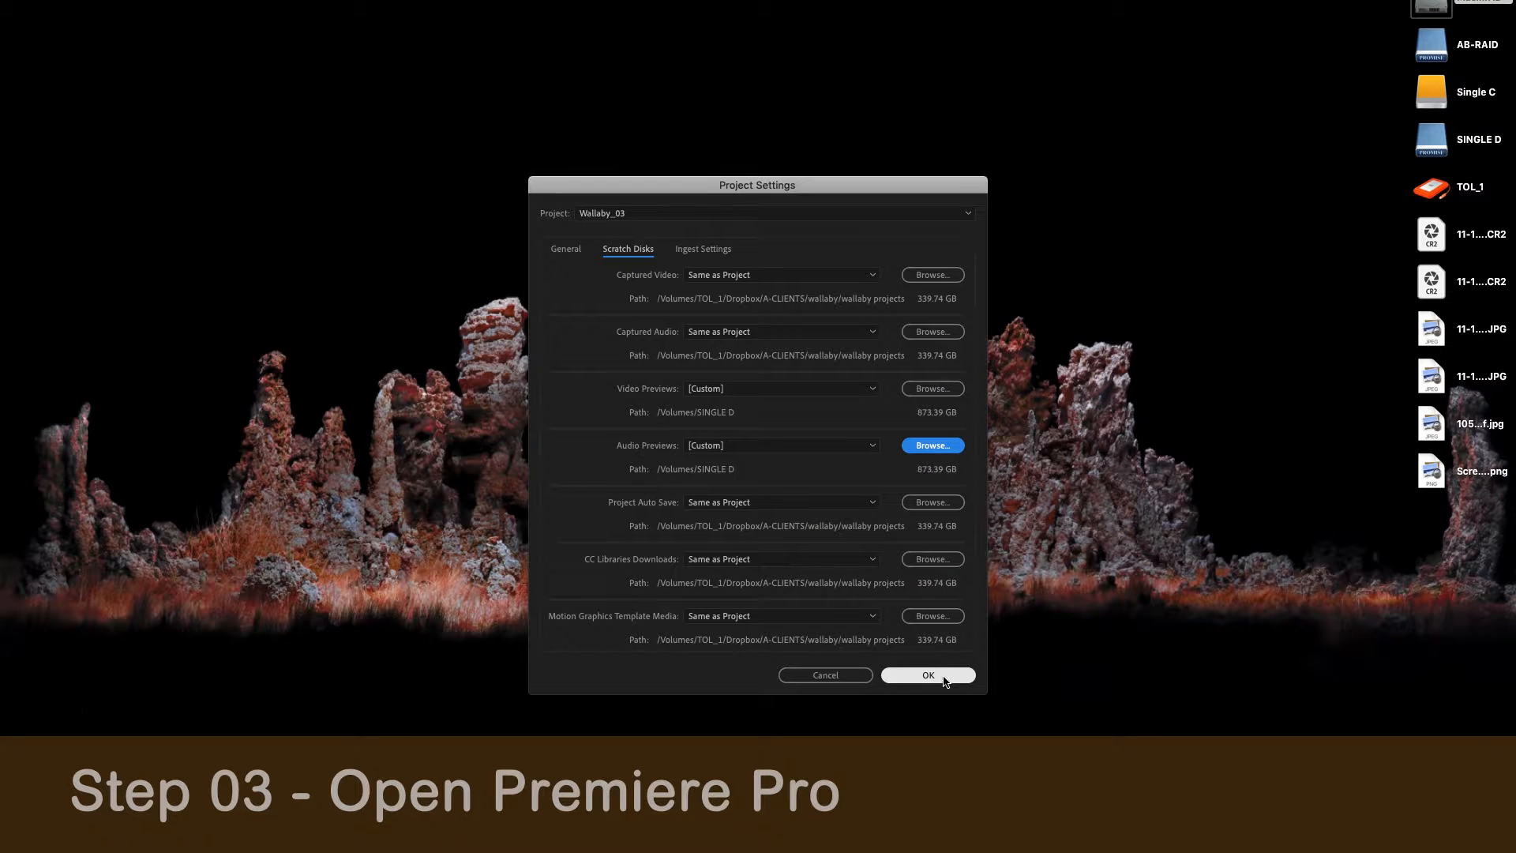
left_click(928, 675)
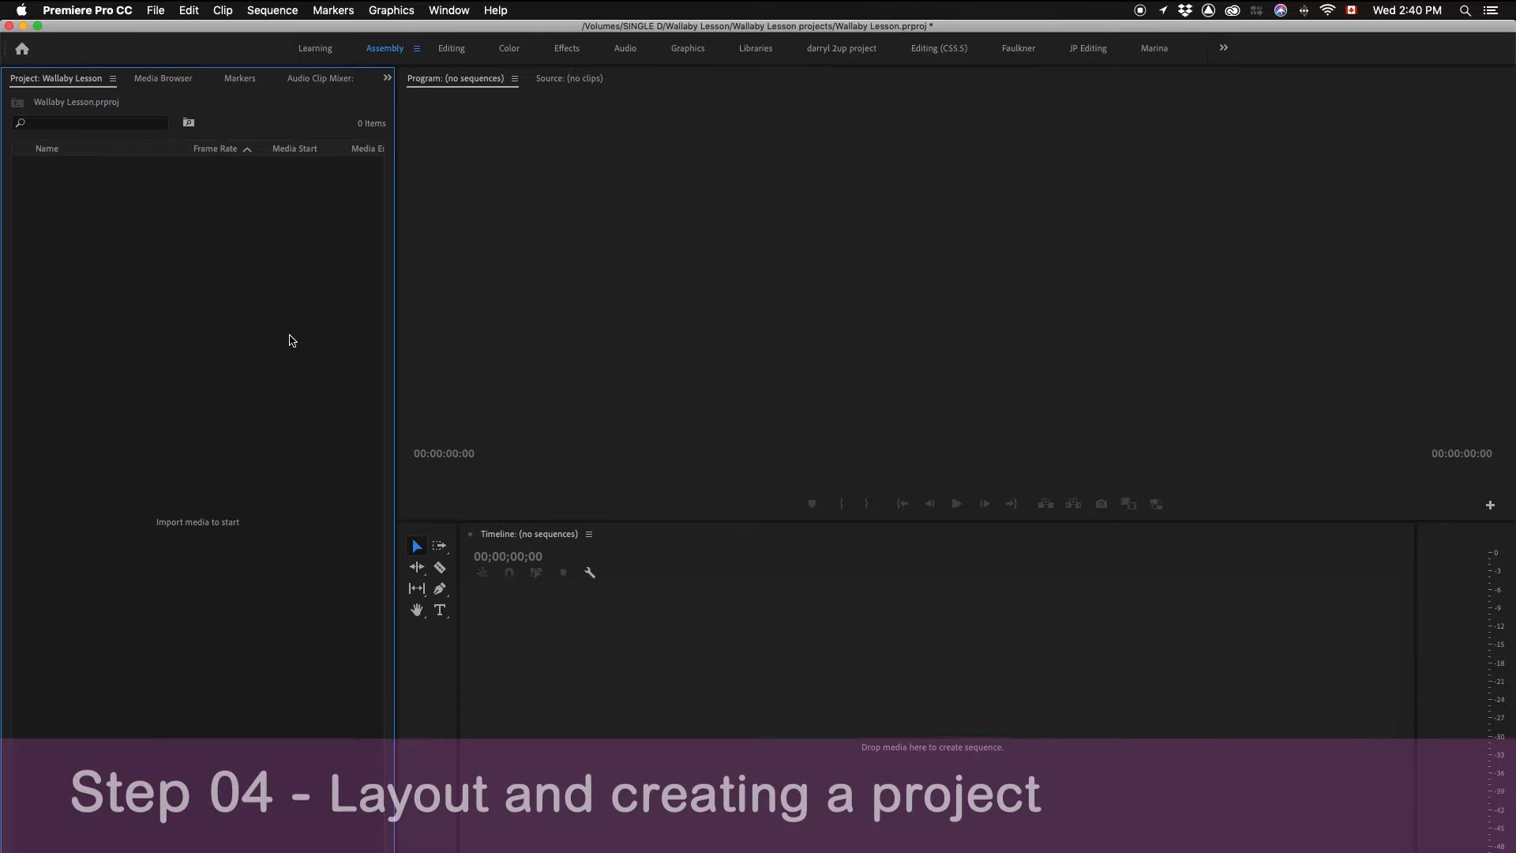
Visit the program, timeline and project areas and change the layout to the All Panels workspace
left_click(519, 329)
left_click(665, 638)
left_click(251, 449)
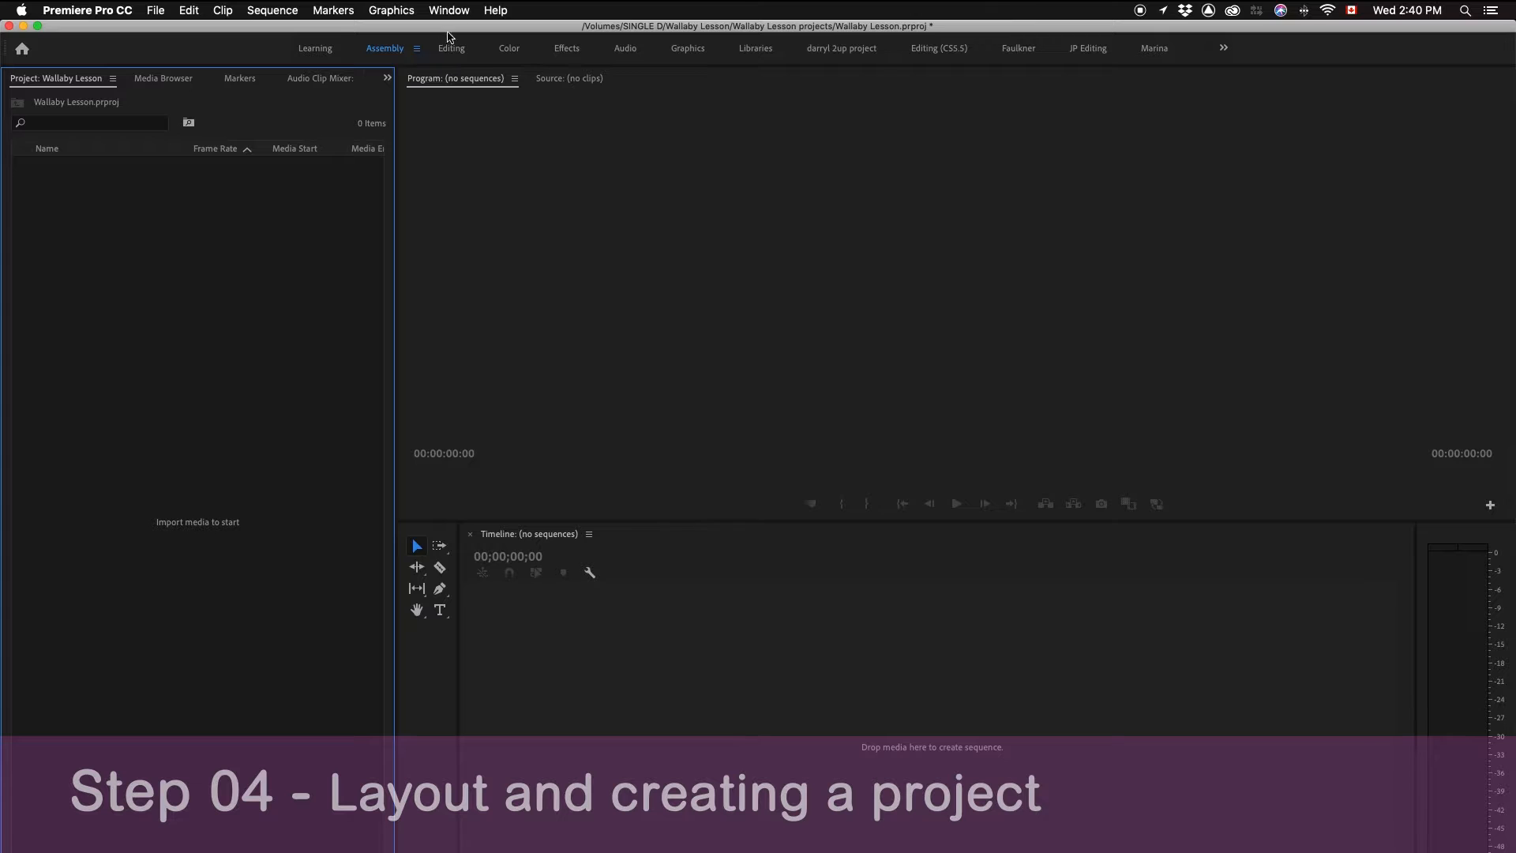
left_click(459, 10)
mouse_move(459, 35)
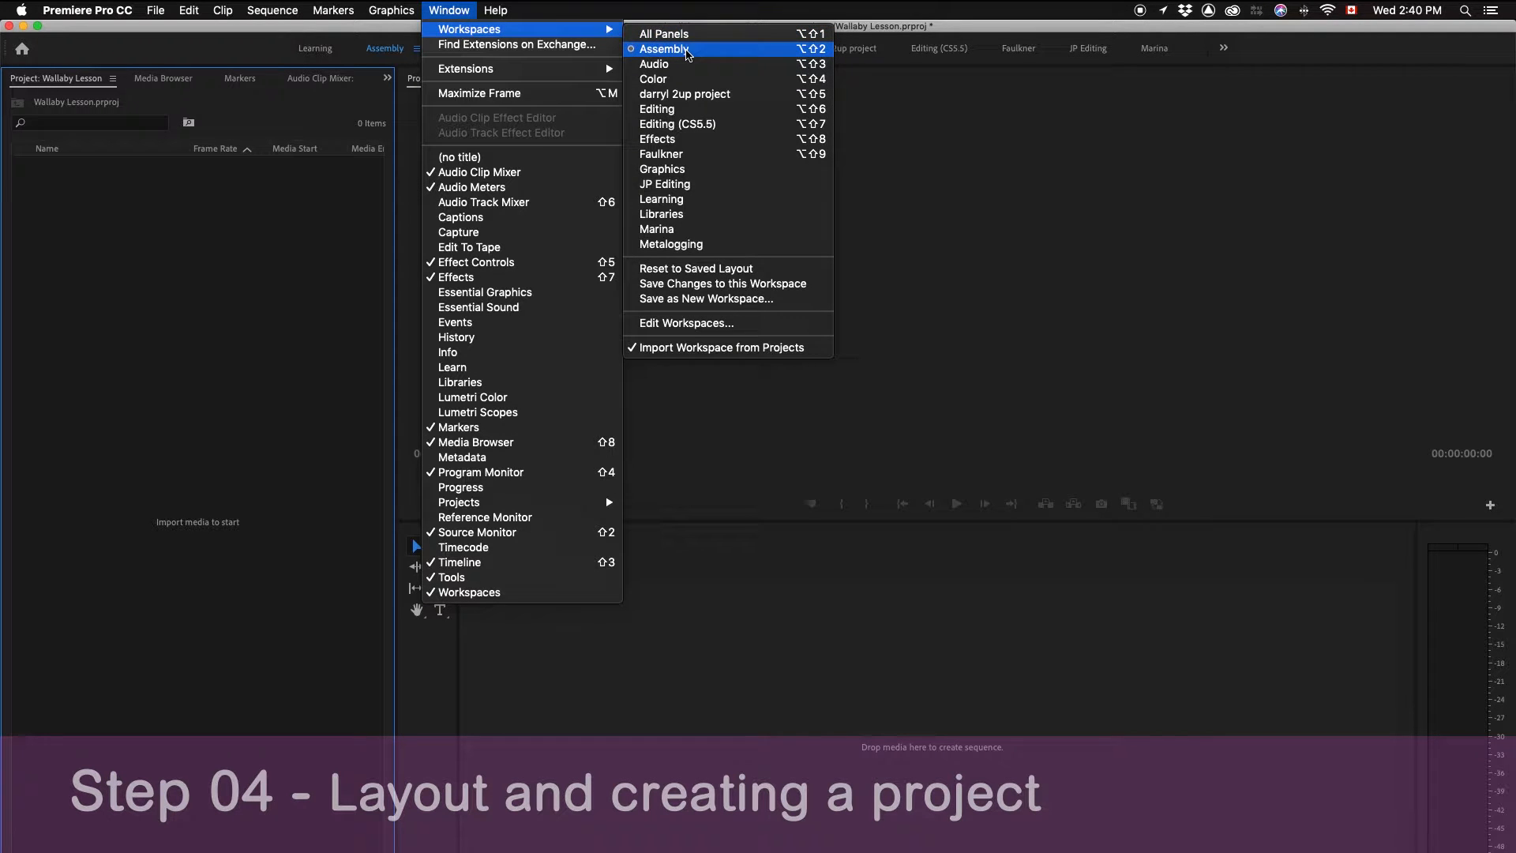
left_click(681, 34)
Enlarge the source and program monitor panels downward and reset the All Panels workspace to its saved layout
left_click_drag(589, 713, 557, 846)
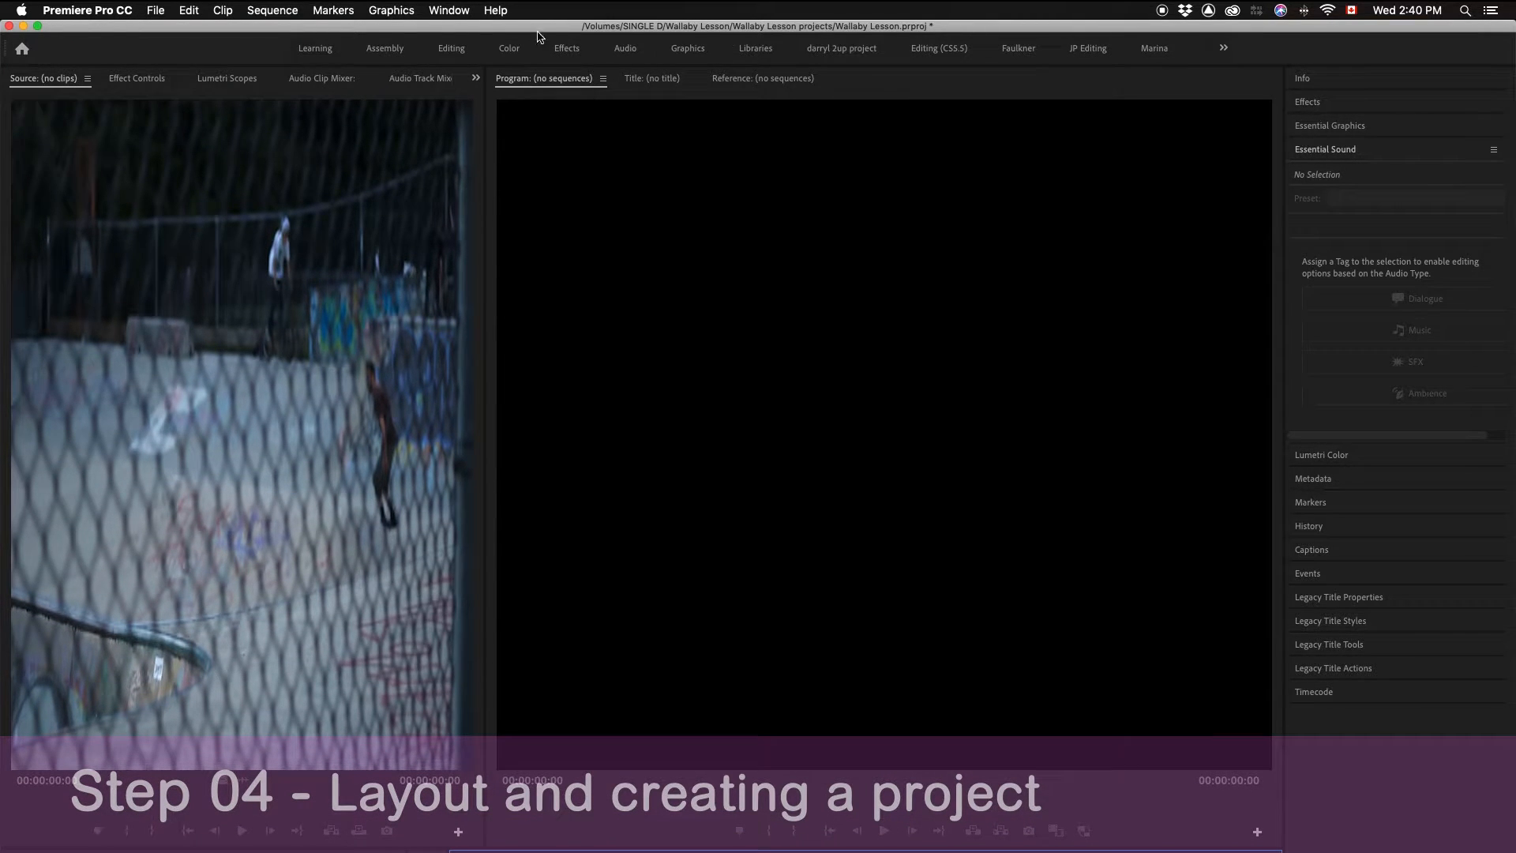
left_click(465, 11)
mouse_move(544, 31)
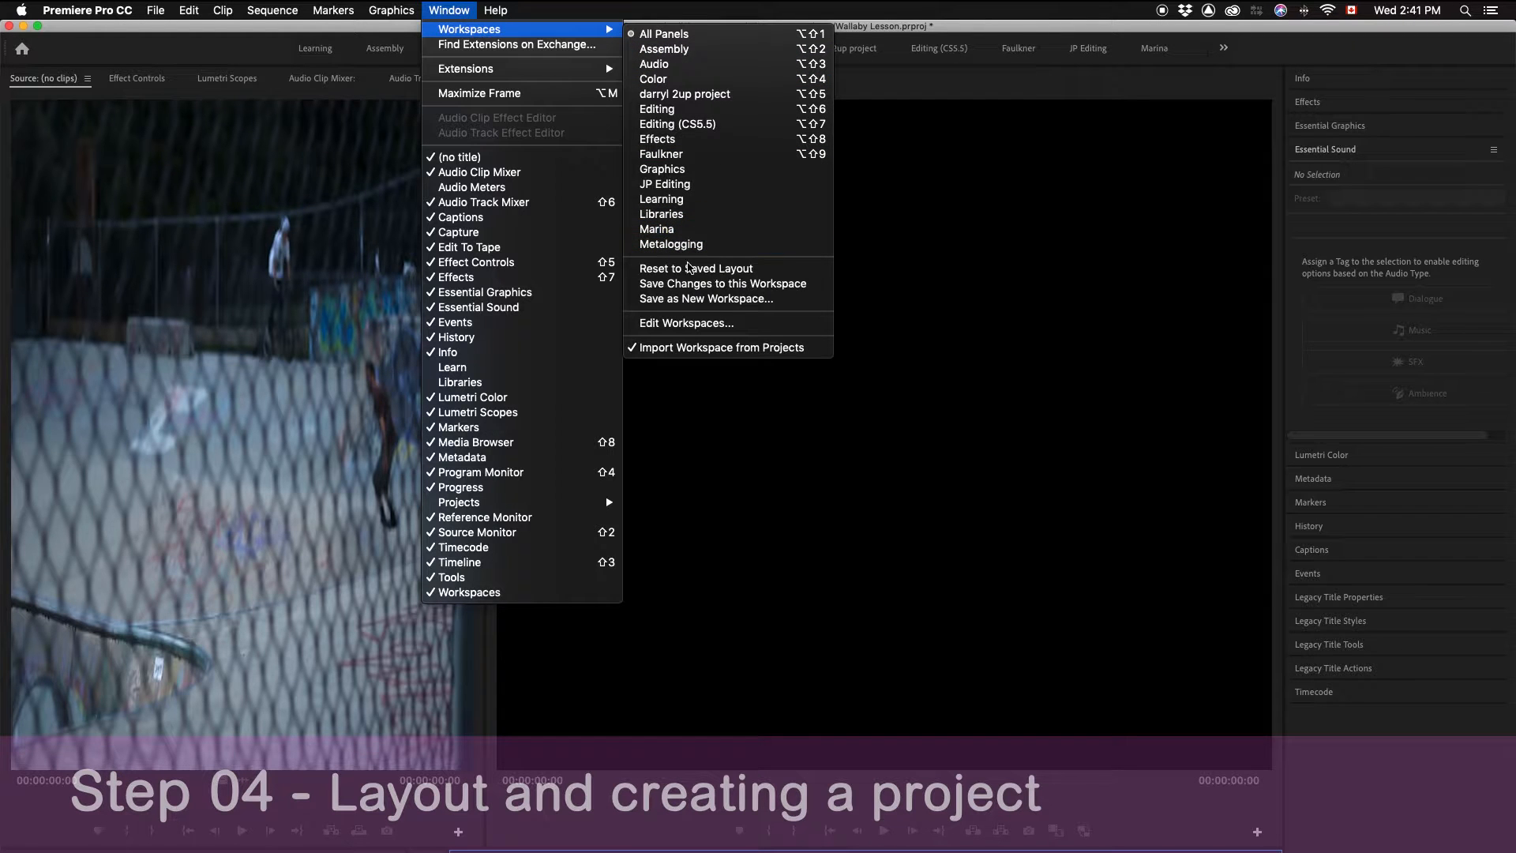
left_click(745, 274)
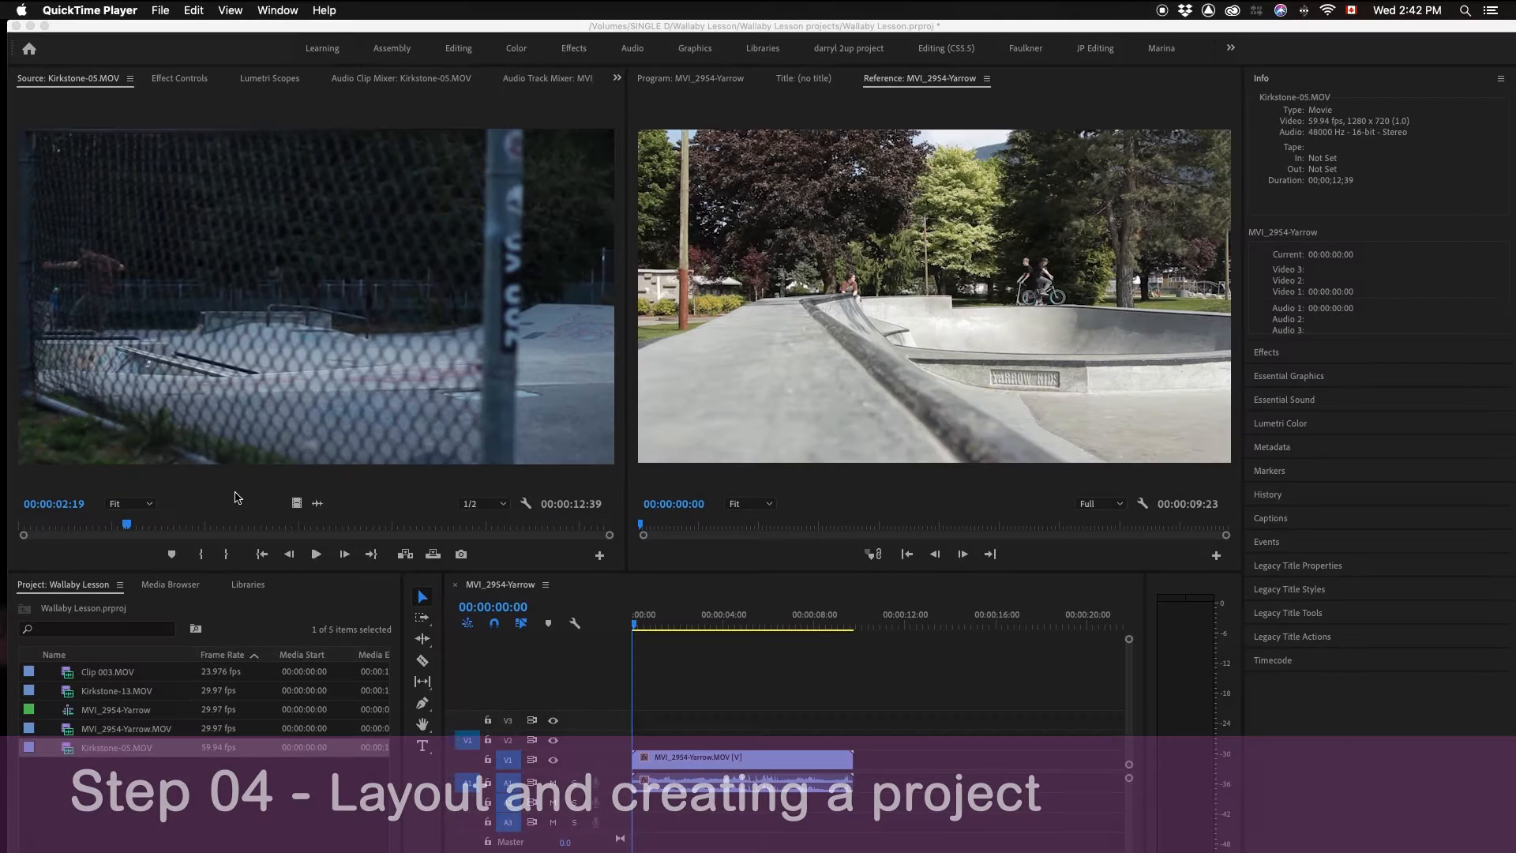
Examine the Effect Controls, Lumetri Scopes, Audio Clip Mixer and Audio Track Mixer panels grouped with the source monitor, ending on the source view
left_click(632, 535)
left_click(439, 361)
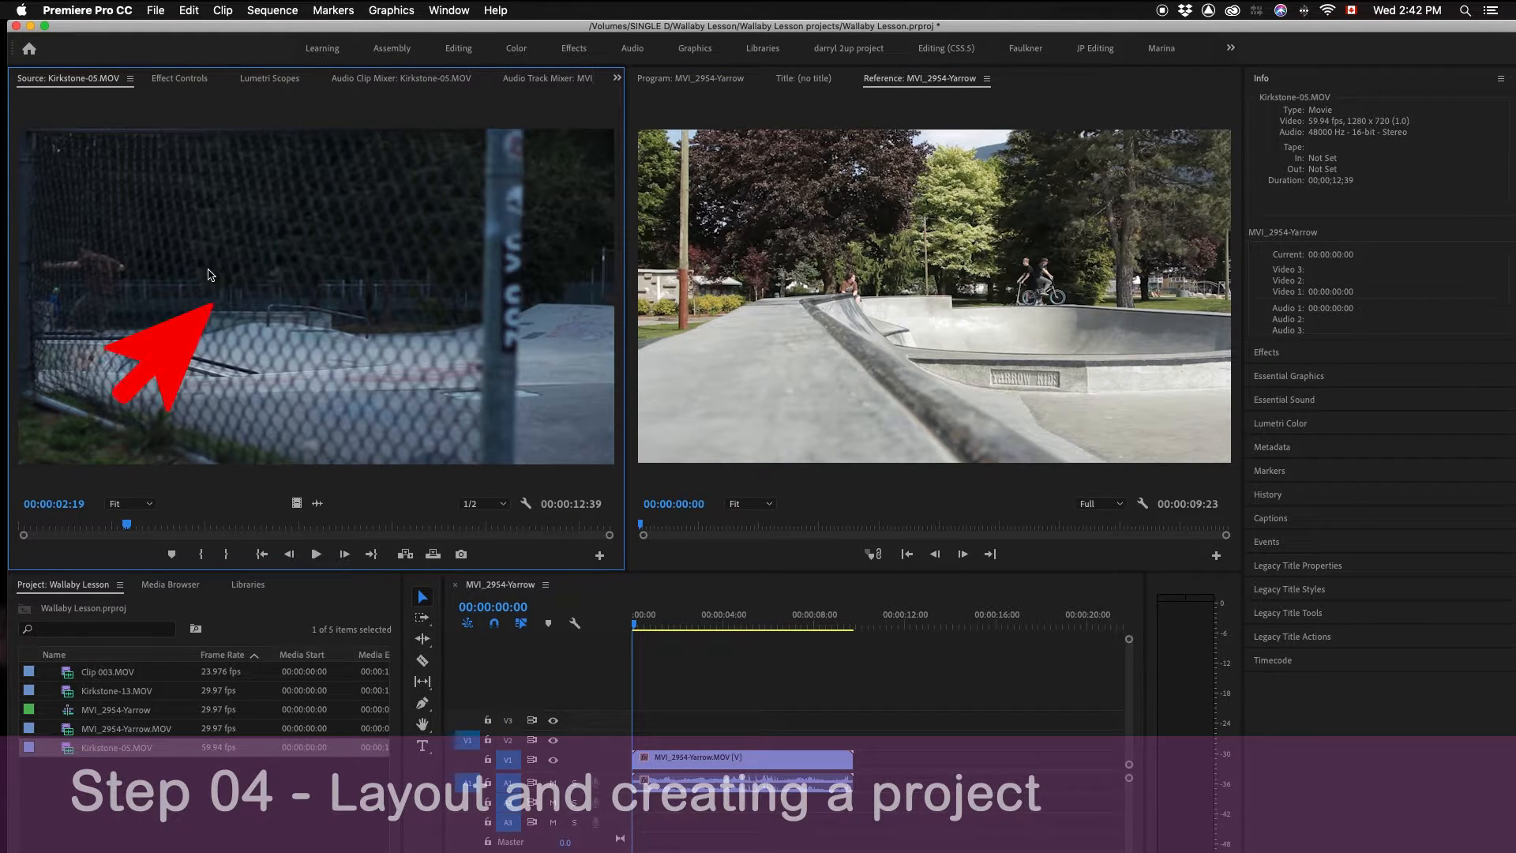
left_click(179, 82)
left_click(277, 82)
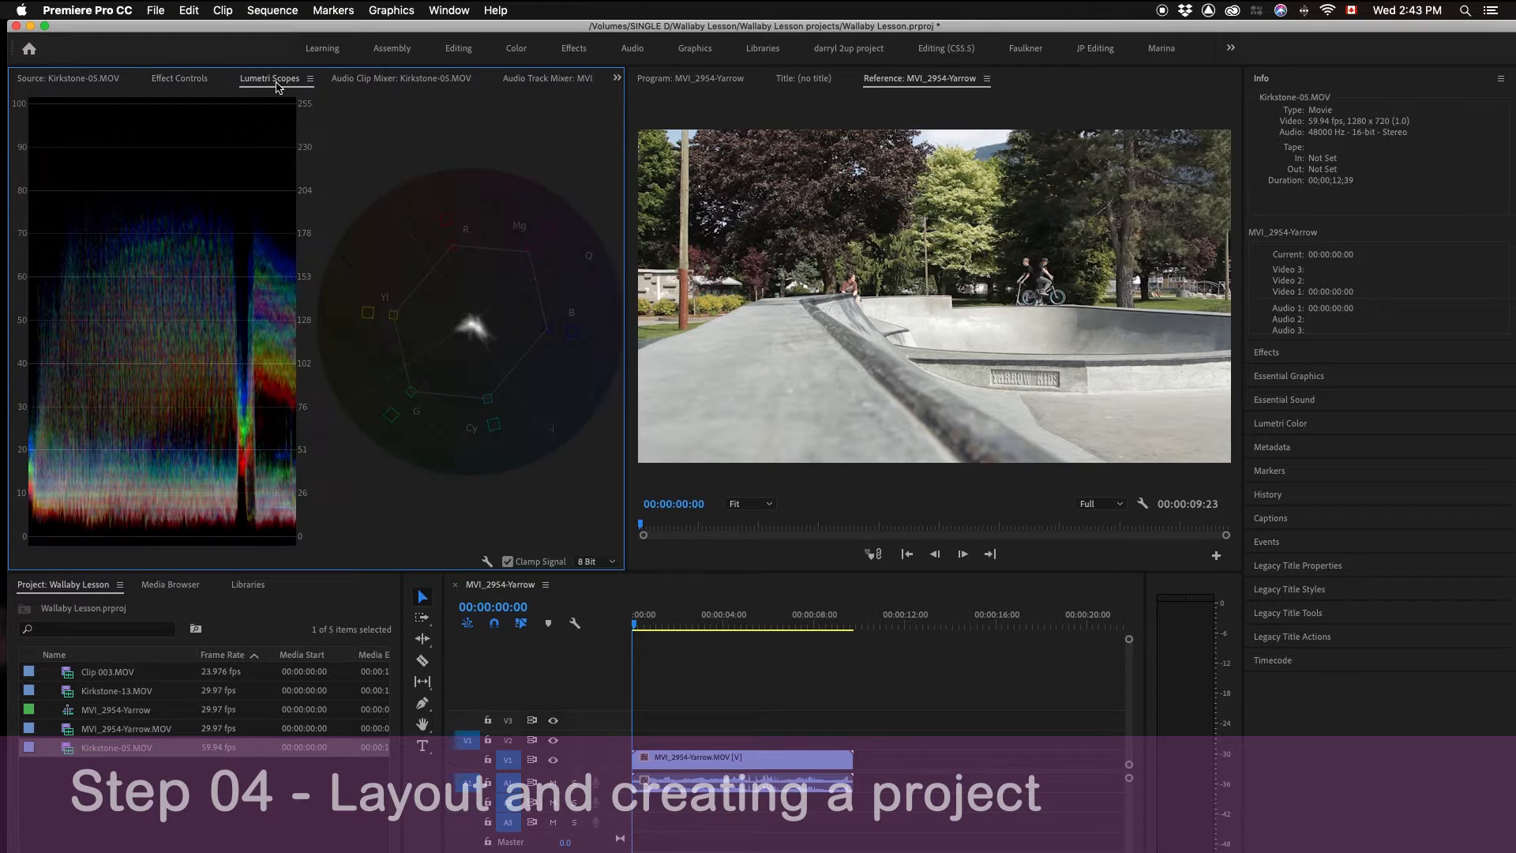
left_click(363, 82)
left_click(526, 82)
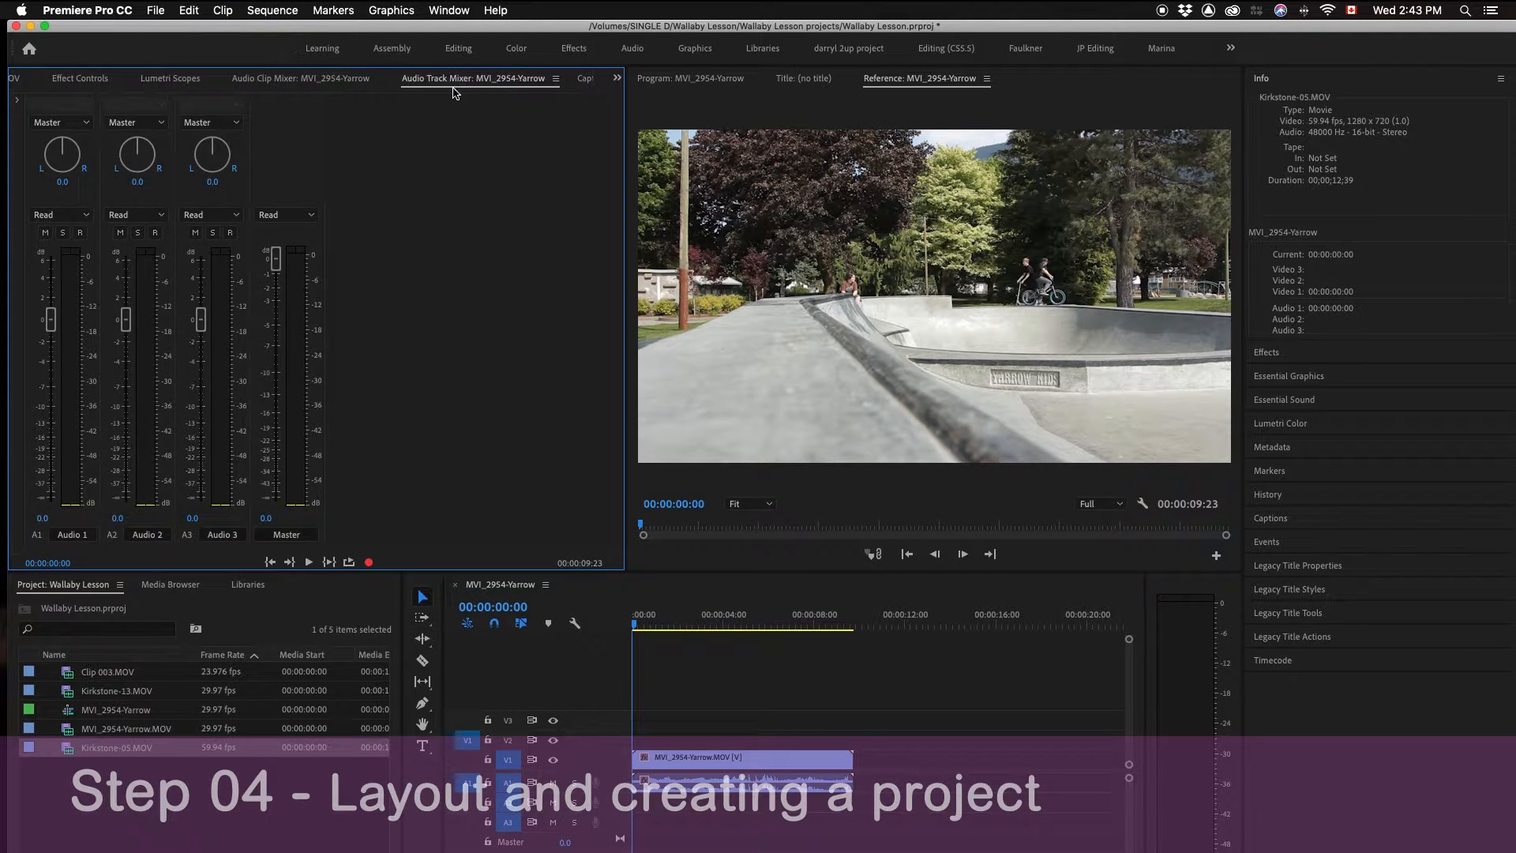
left_click(311, 82)
left_click(169, 82)
left_click(96, 82)
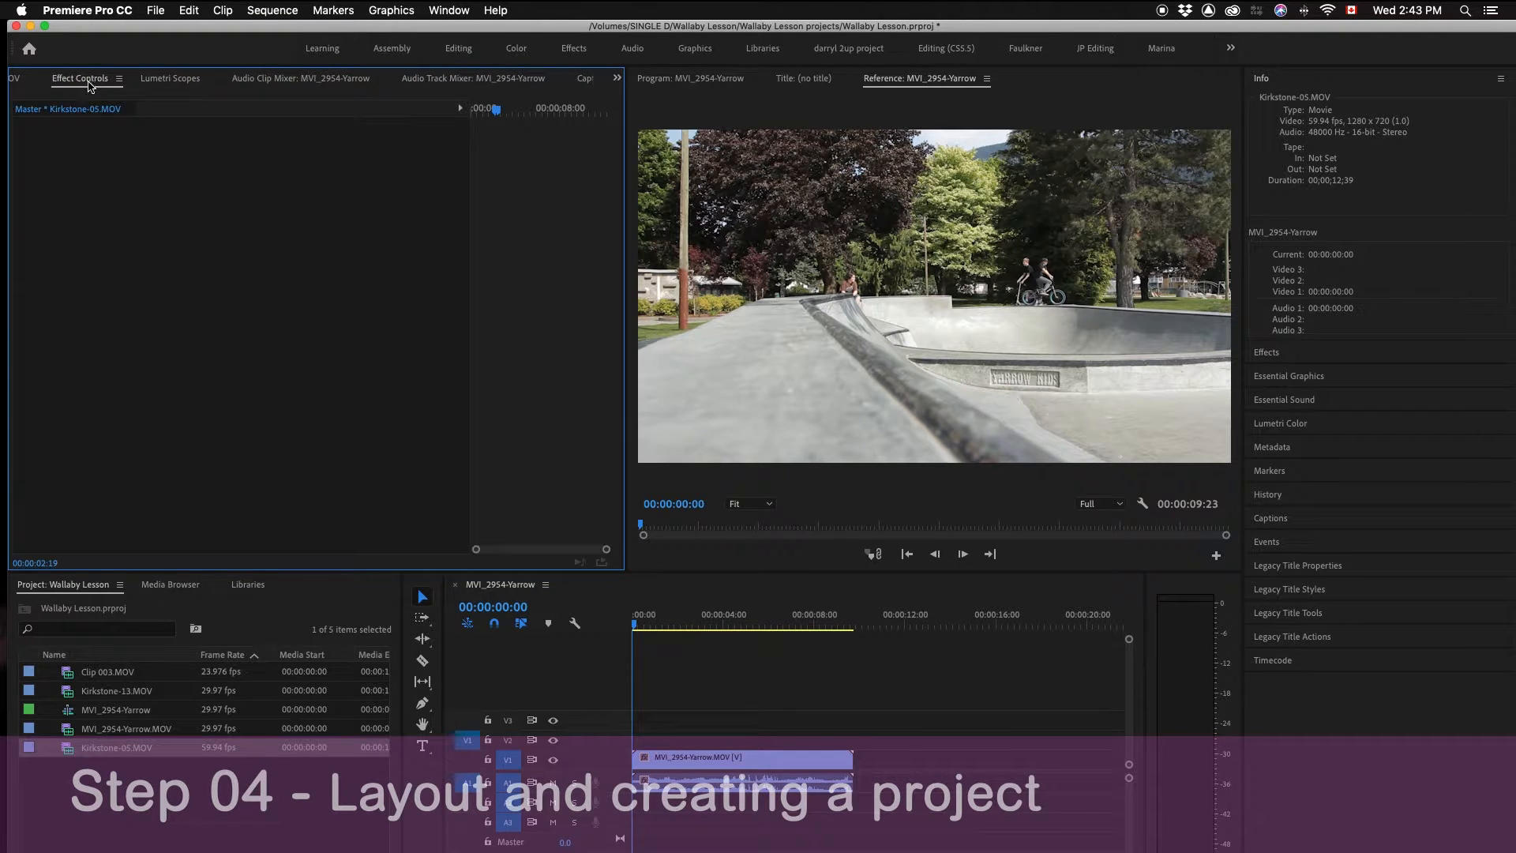
left_click(19, 82)
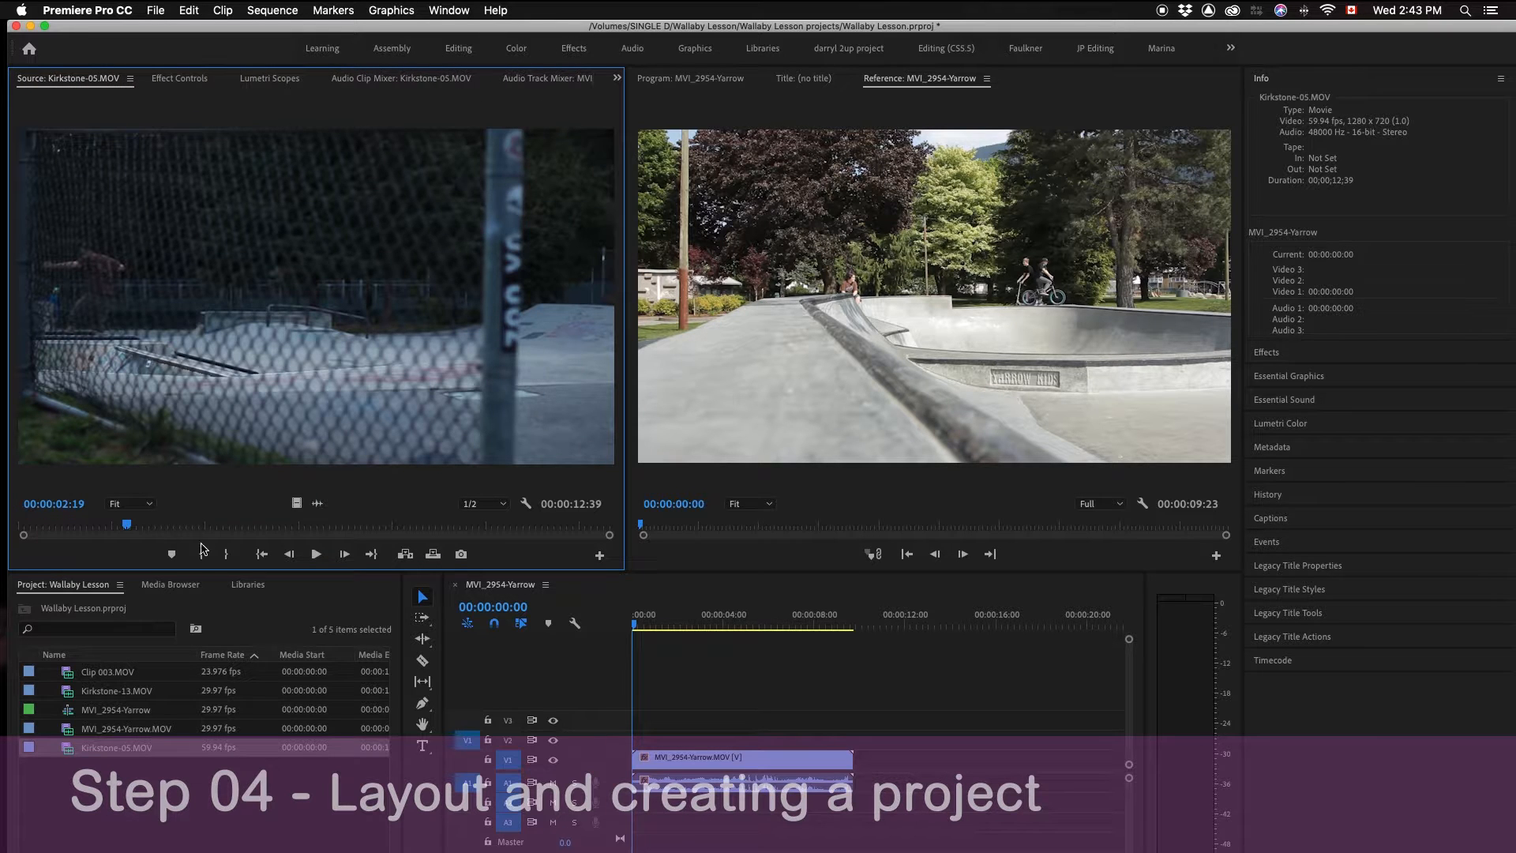
Scrub Kirkstone-05.MOV to 00:00:06:12 in the source monitor and load MVI_2954-Yarrow.MOV and Kirkstone-05.MOV there in turn
left_click_drag(136, 528, 308, 537)
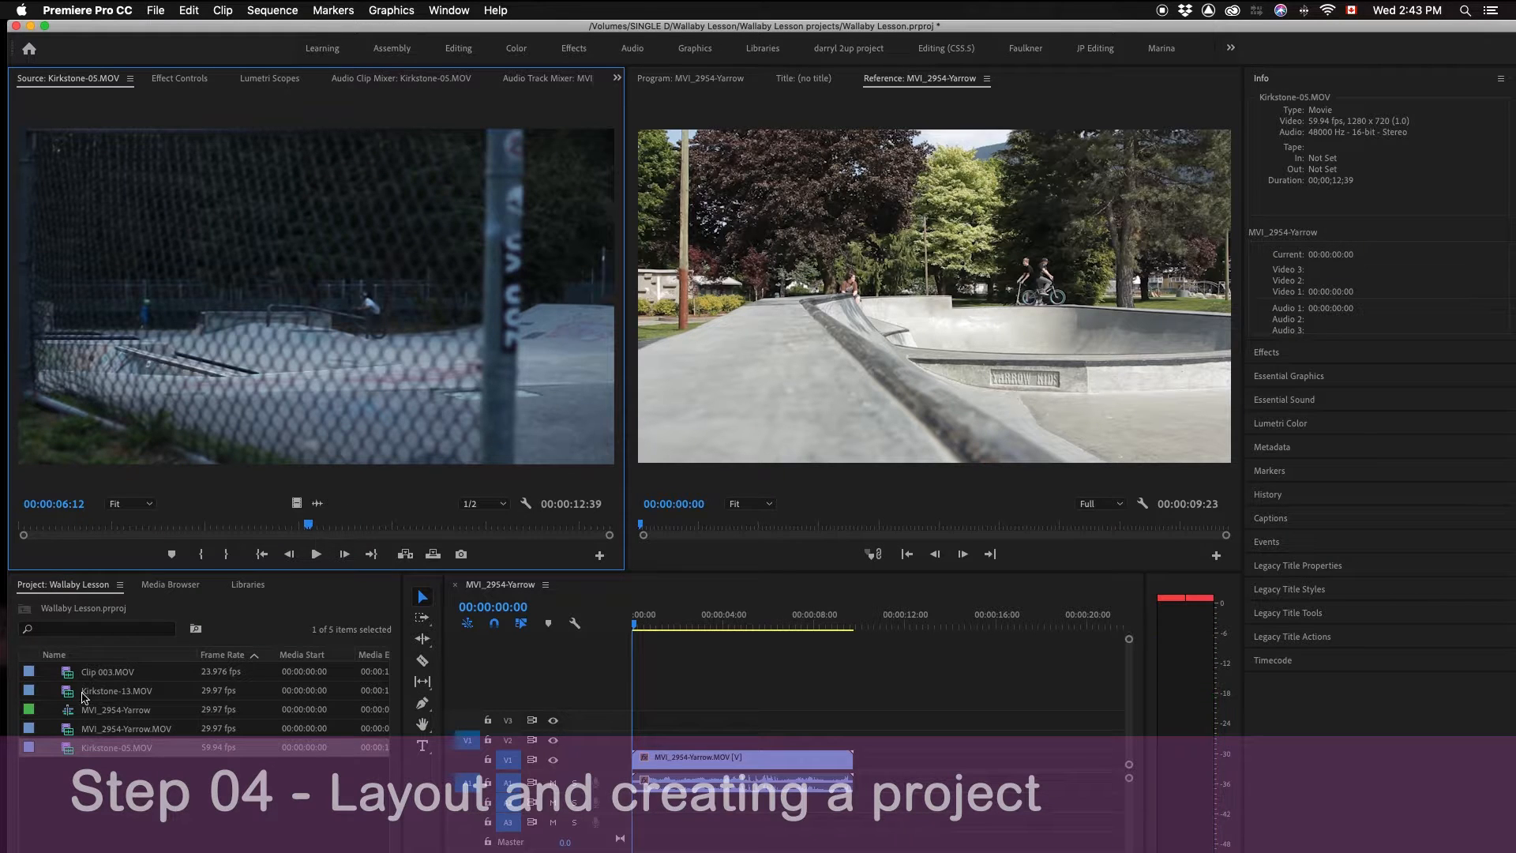
double_click(64, 730)
double_click(65, 748)
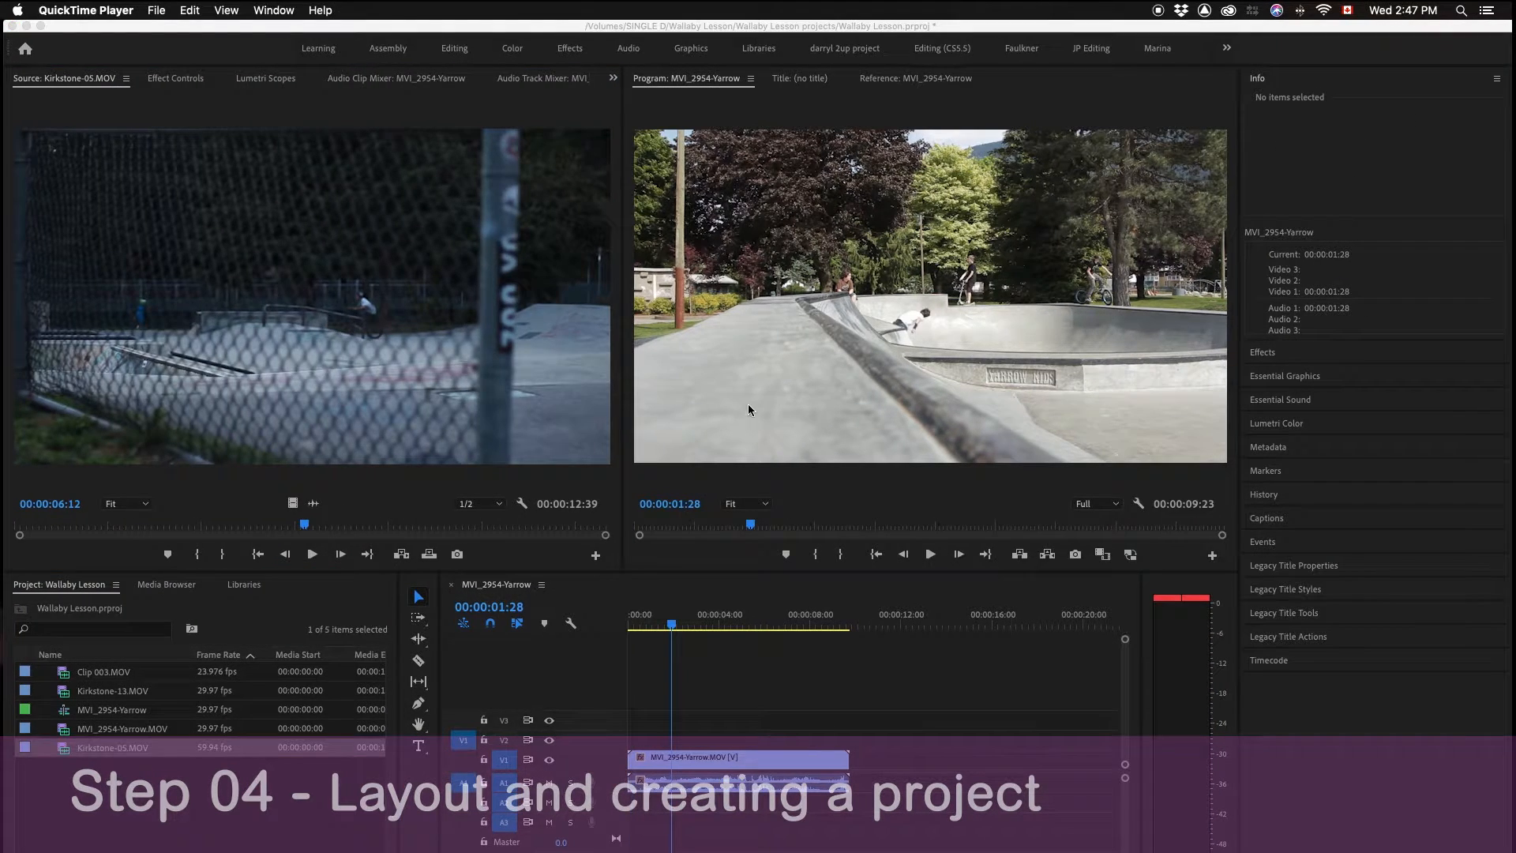
Scrub the MVI_2954-Yarrow sequence to 00:00:04:14 and look at the title panel beside the program monitor
left_click(749, 410)
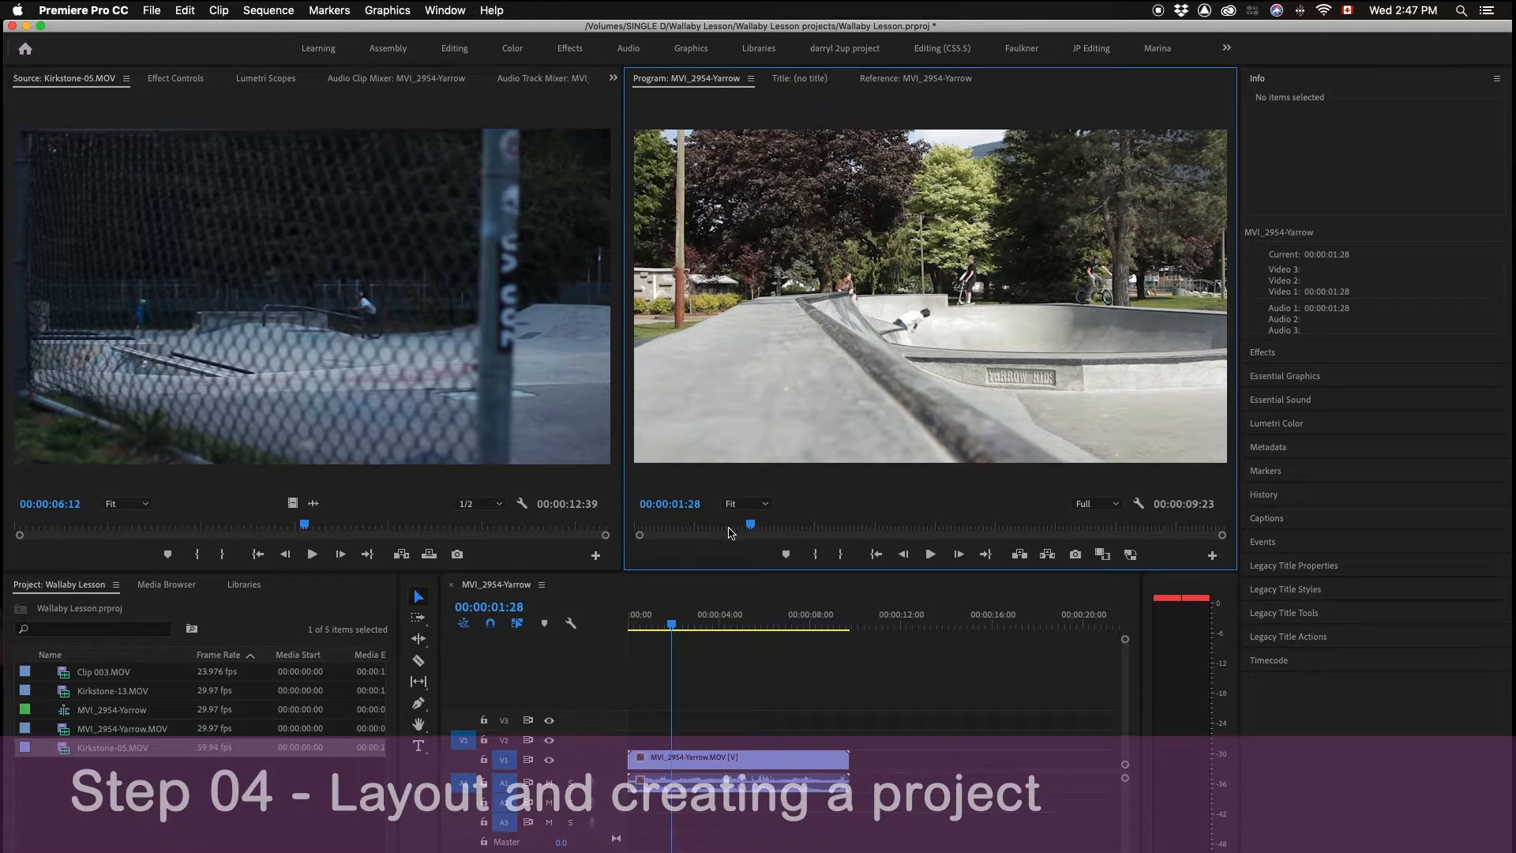
left_click_drag(833, 527, 854, 527)
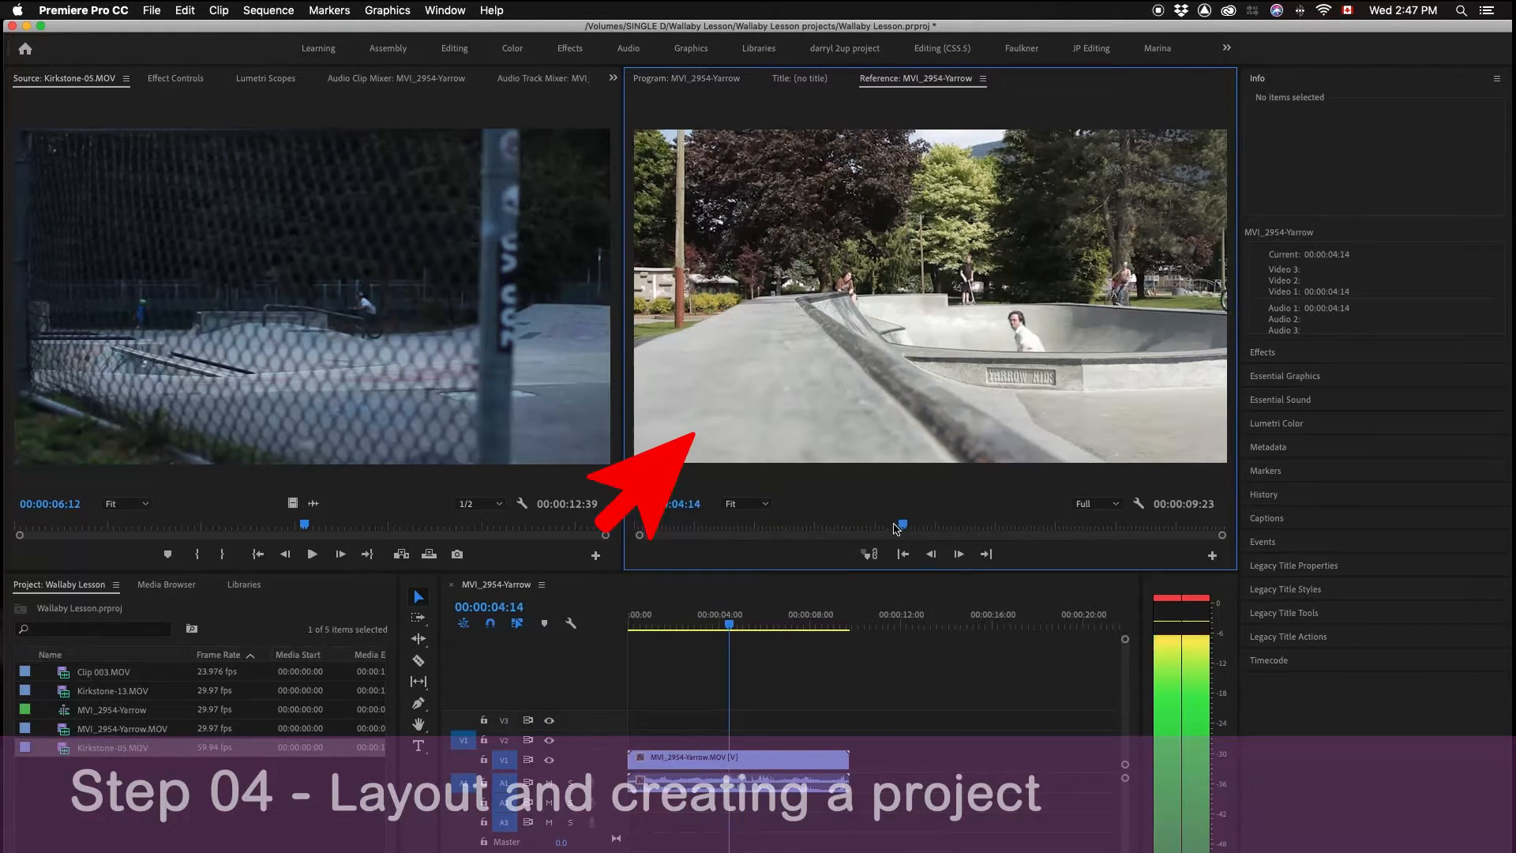
left_click_drag(948, 527, 906, 531)
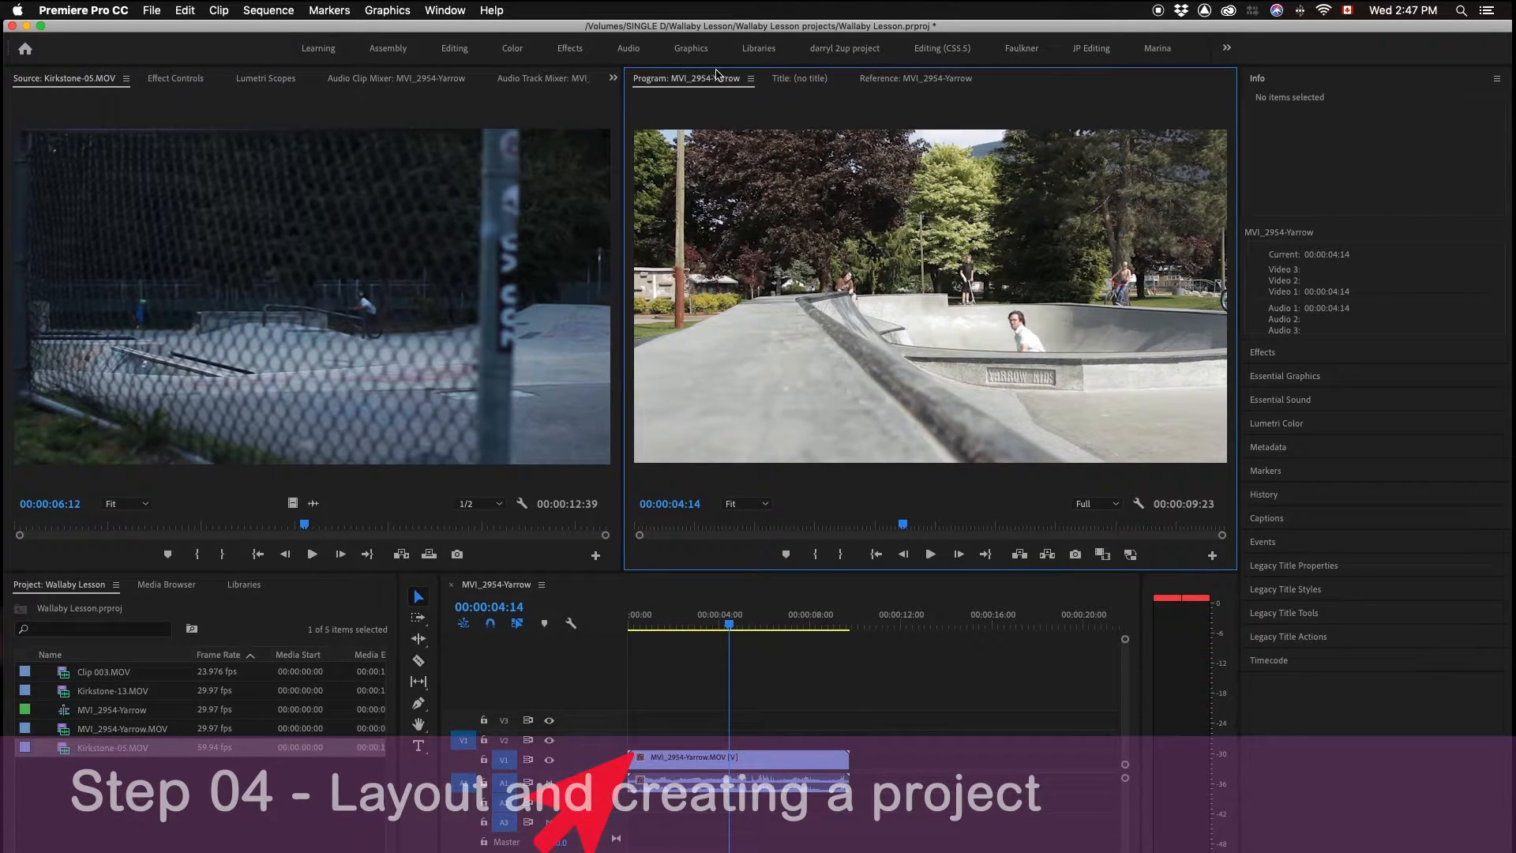
left_click(804, 79)
left_click(720, 79)
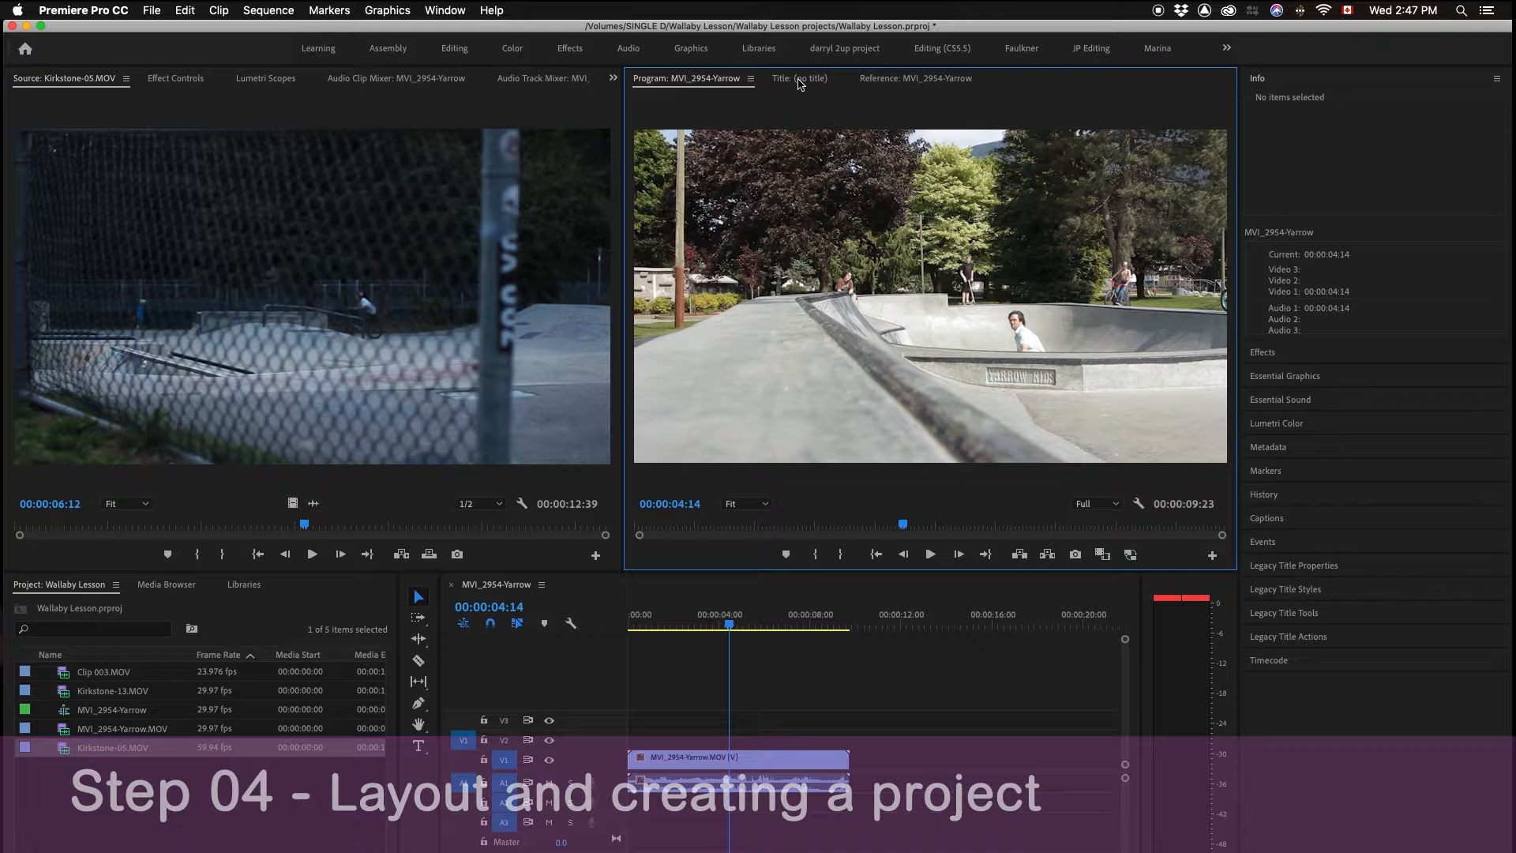
Delete all clips and the MVI_2954-Yarrow sequence from the Wallaby Lesson project
left_click_drag(731, 626, 732, 628)
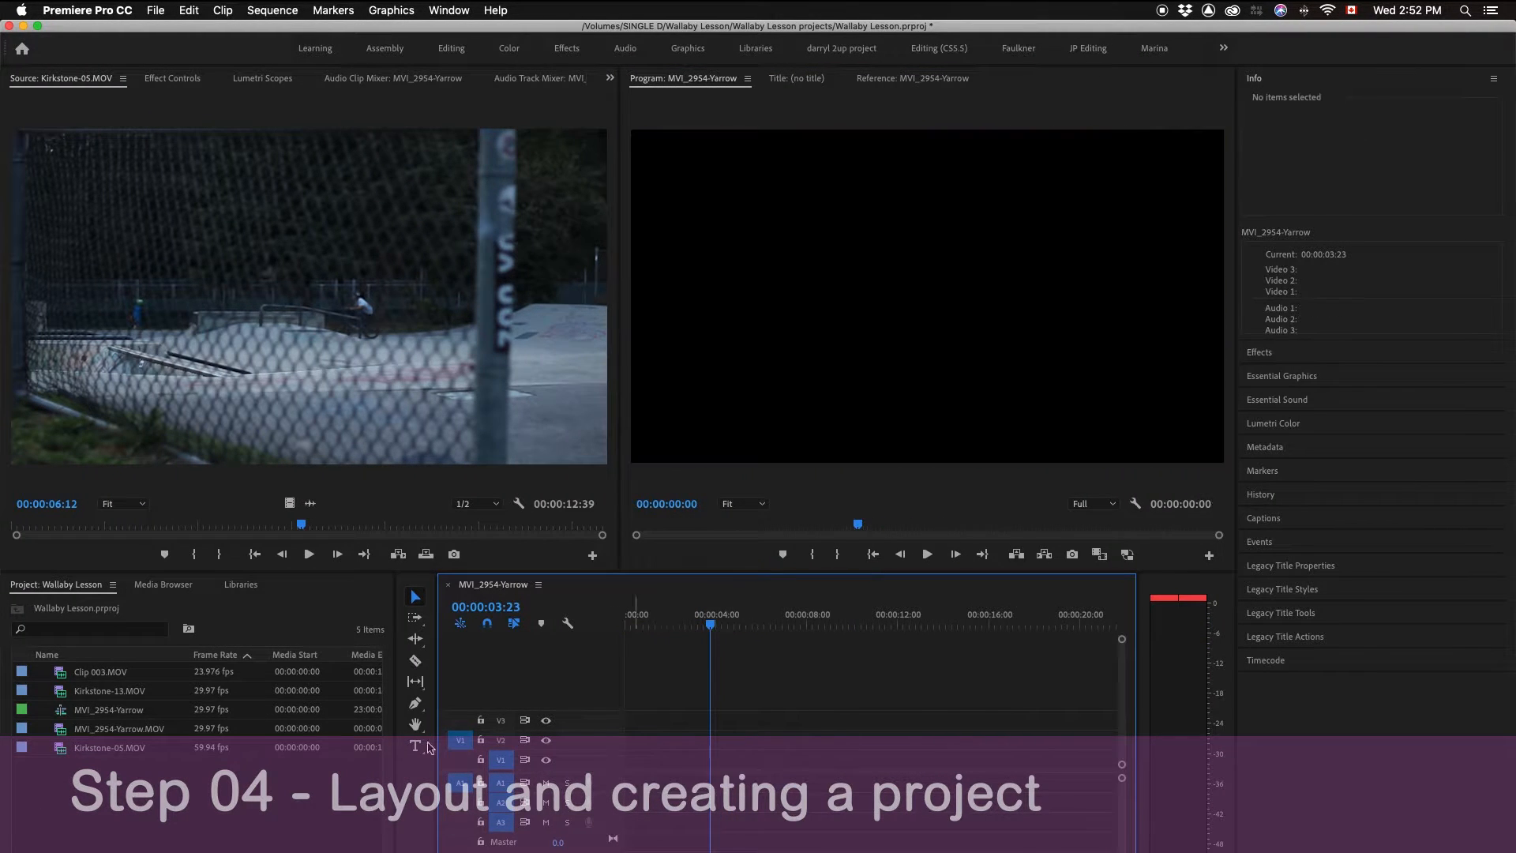
left_click_drag(84, 783, 127, 671)
key("Delete")
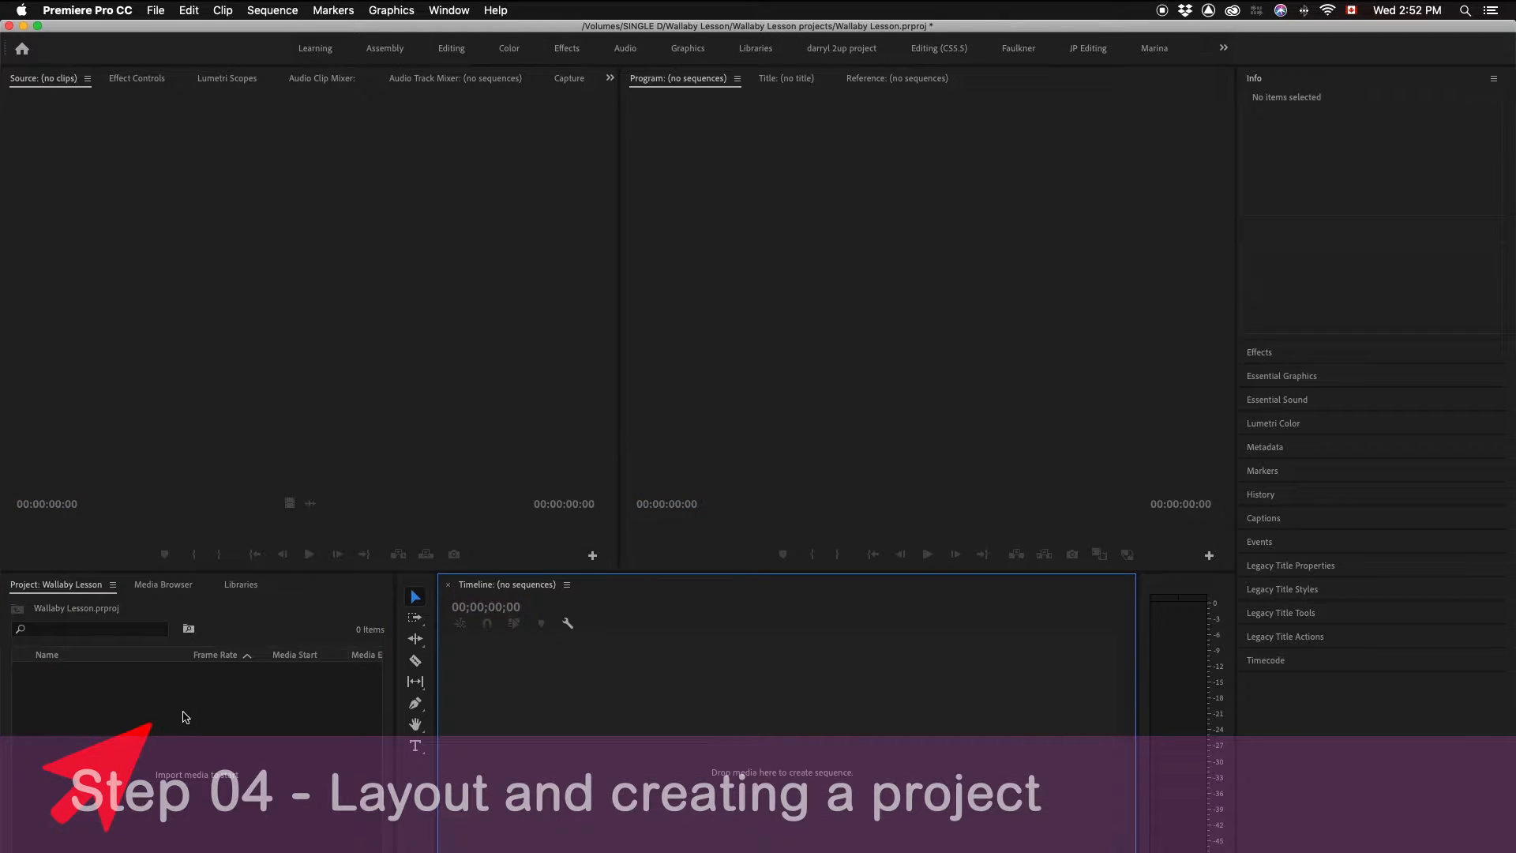
left_click(240, 734)
left_click(587, 701)
left_click(754, 488)
left_click(710, 667)
left_click(352, 700)
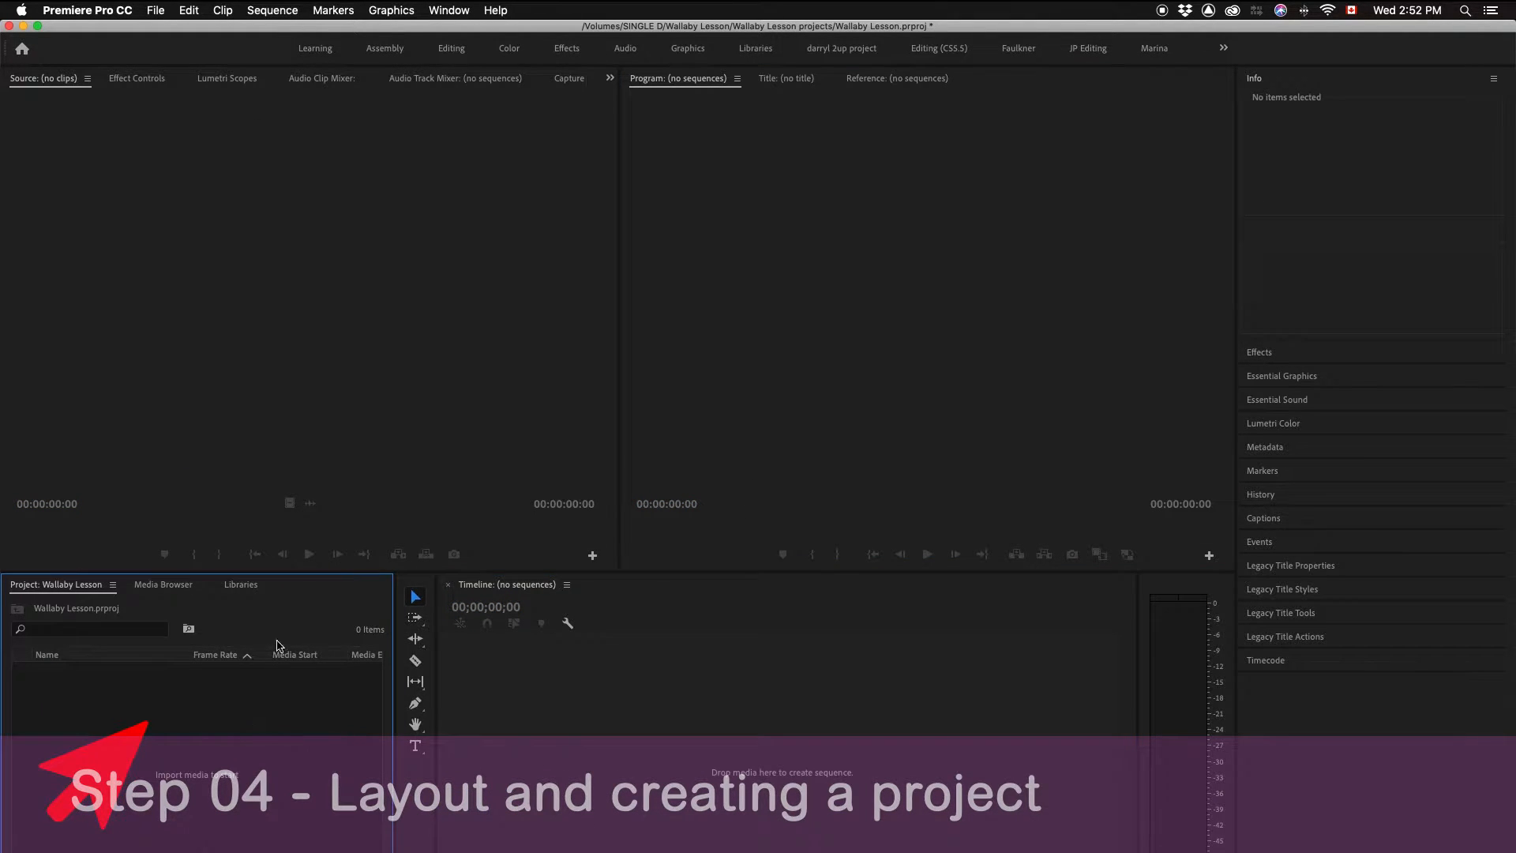
left_click(323, 479)
left_click(221, 748)
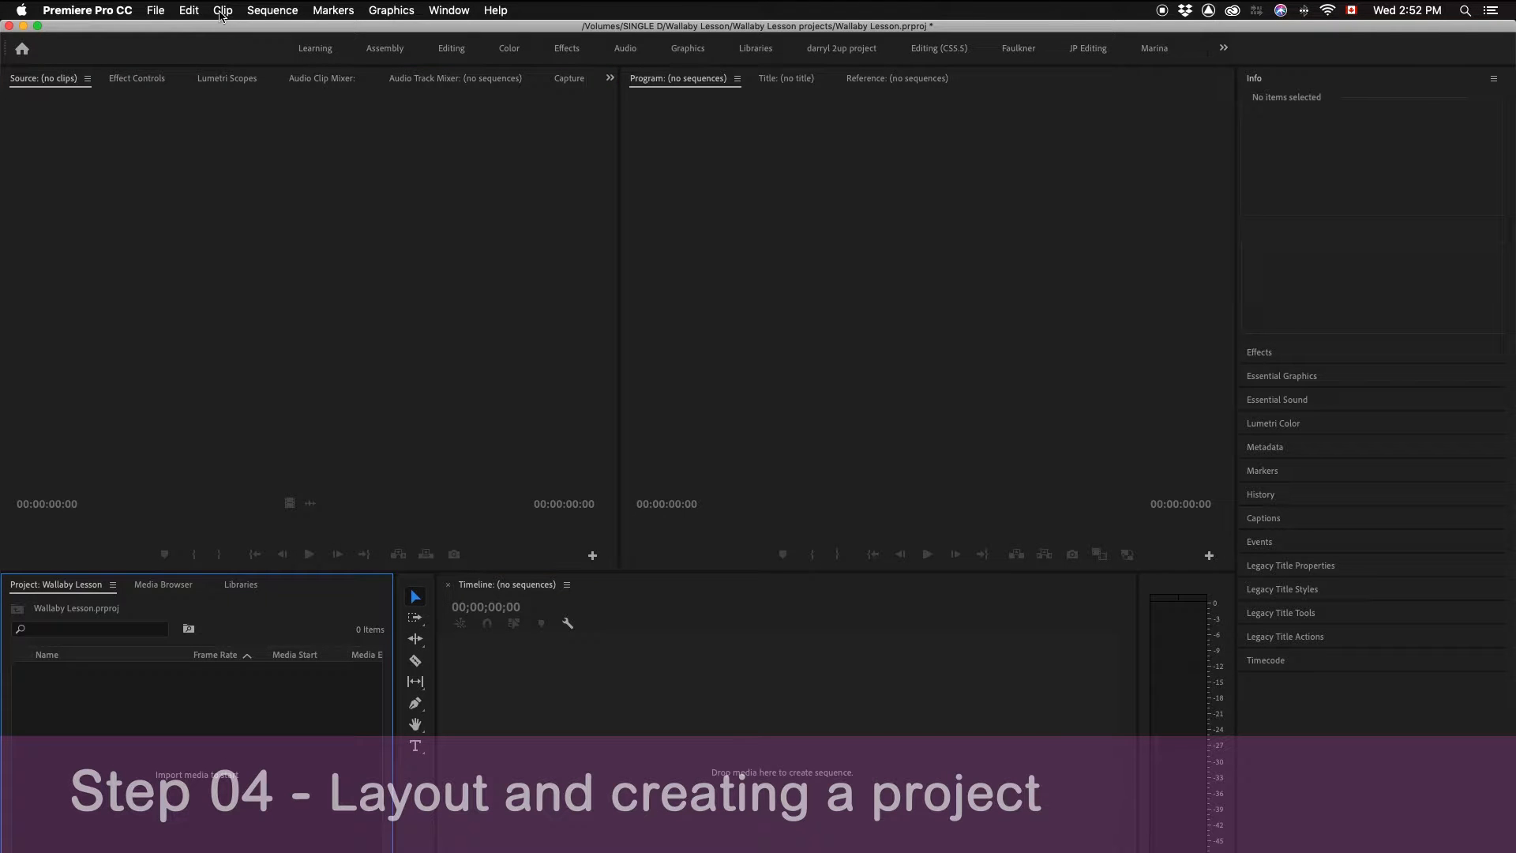
Move the Premiere window aside to uncover the Finder folders and bring the Wallaby Lesson media folder into the project as a bin
left_click_drag(192, 30, 495, 30)
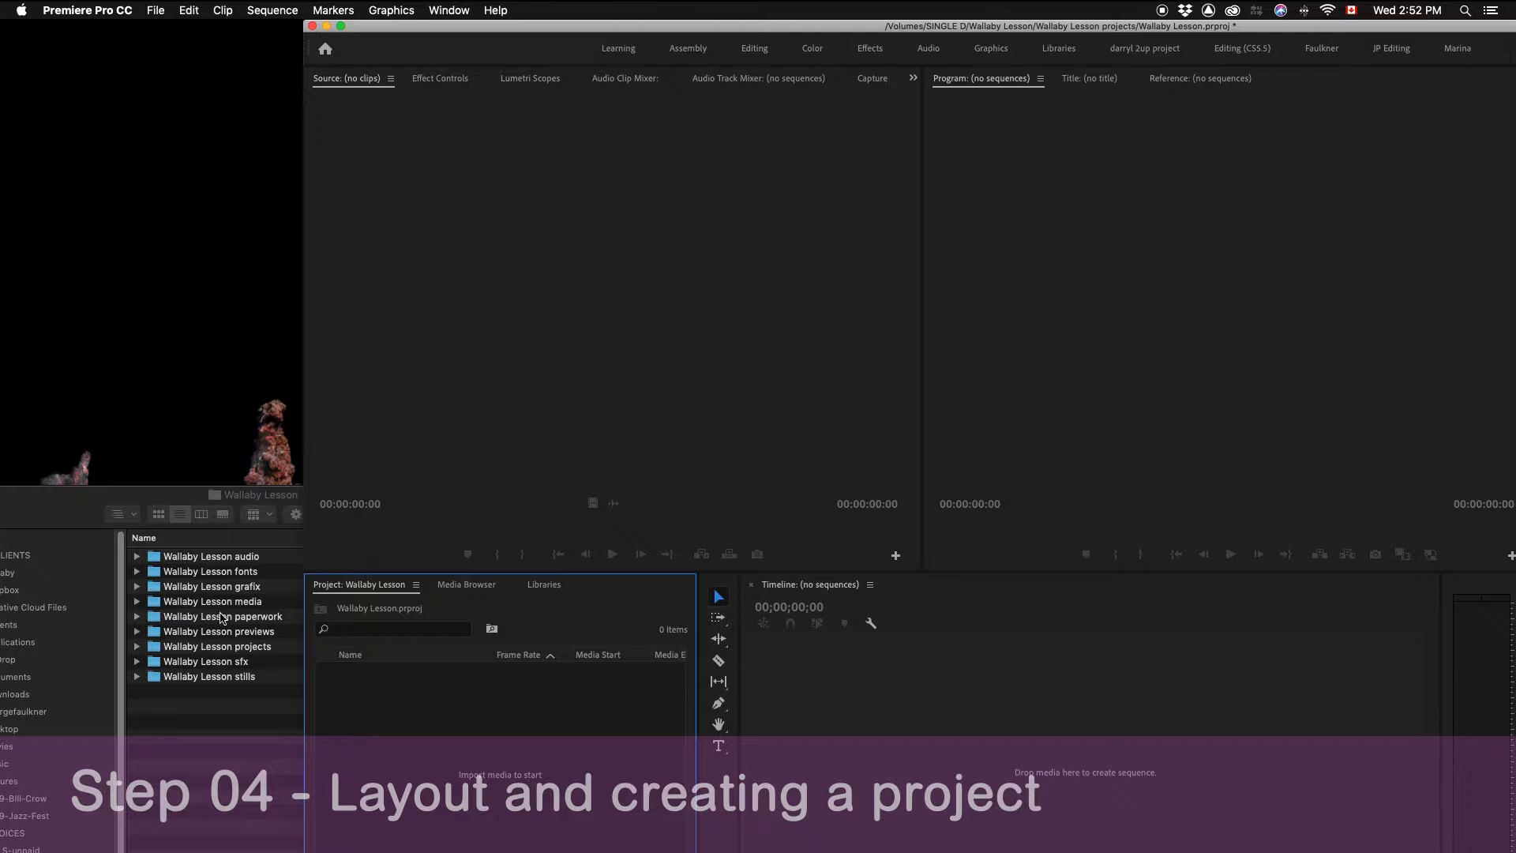
left_click(163, 605)
left_click_drag(163, 605, 395, 724)
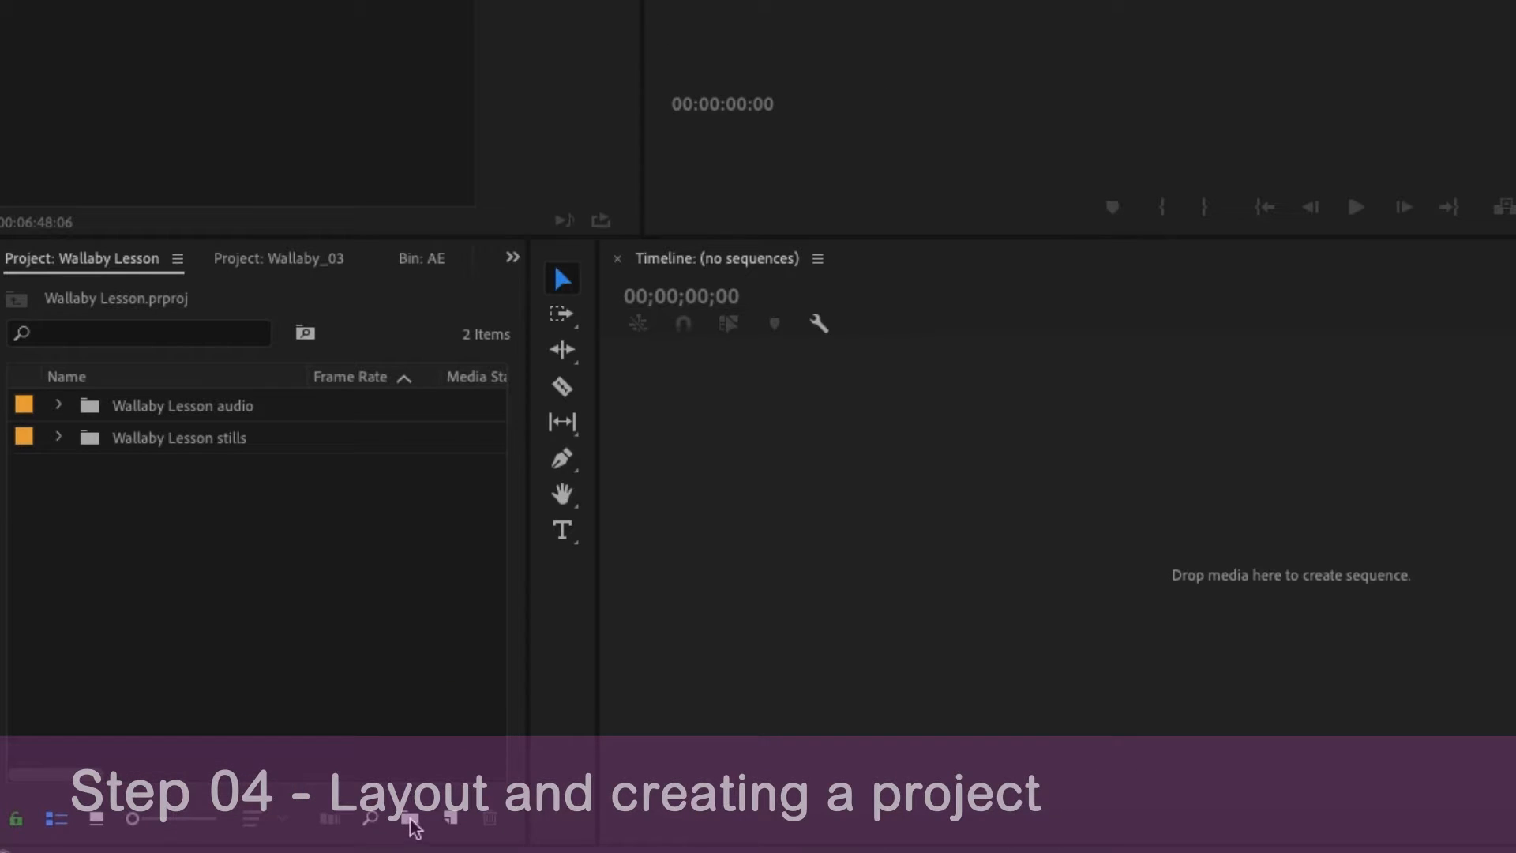
Create a new bin named Media in the project and start an import into it
left_click(442, 713)
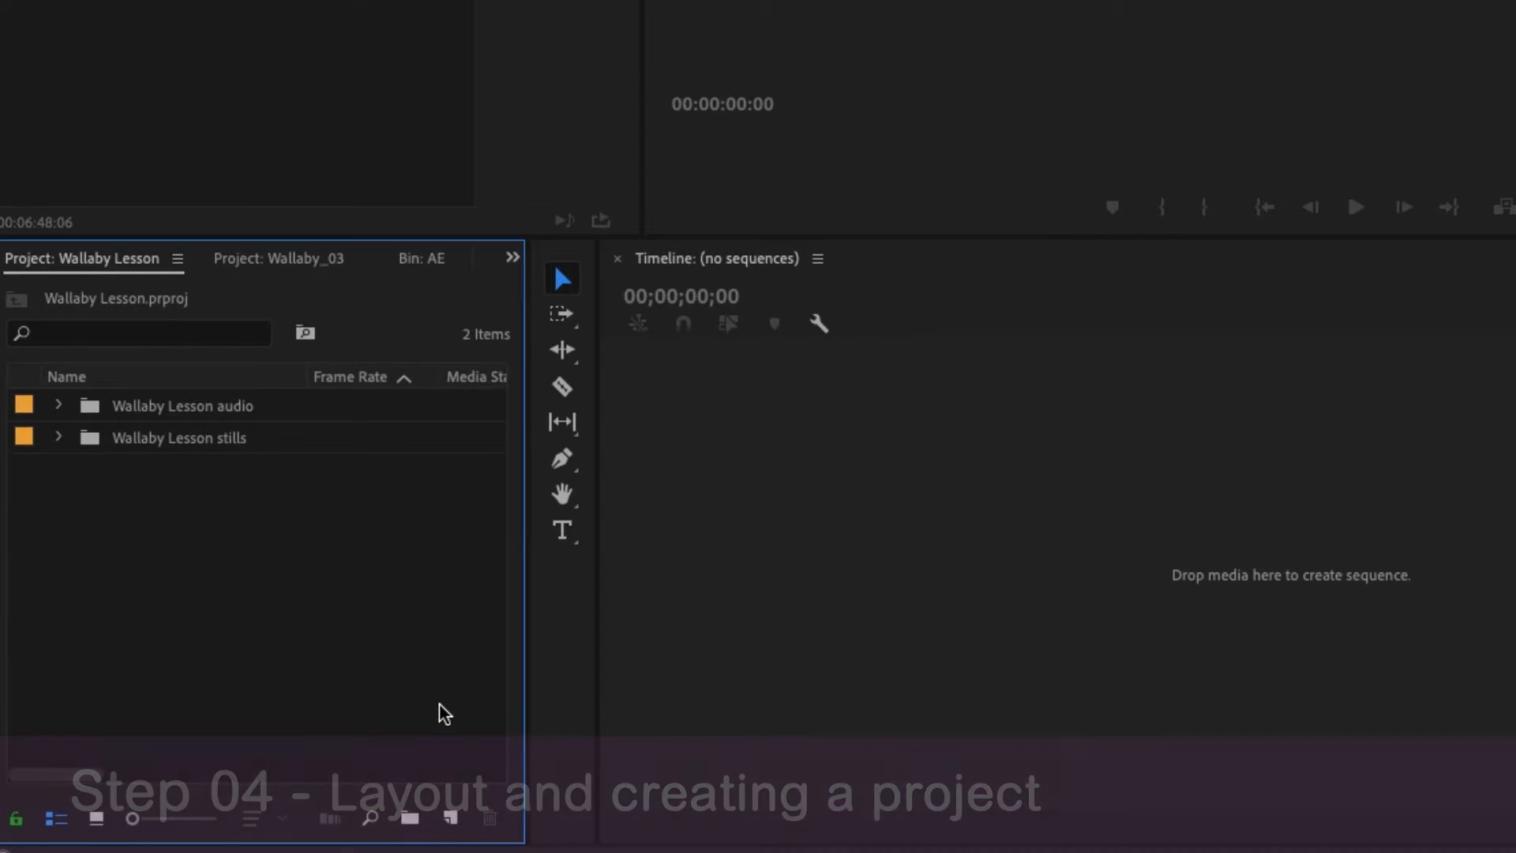
left_click(410, 819)
type("Media")
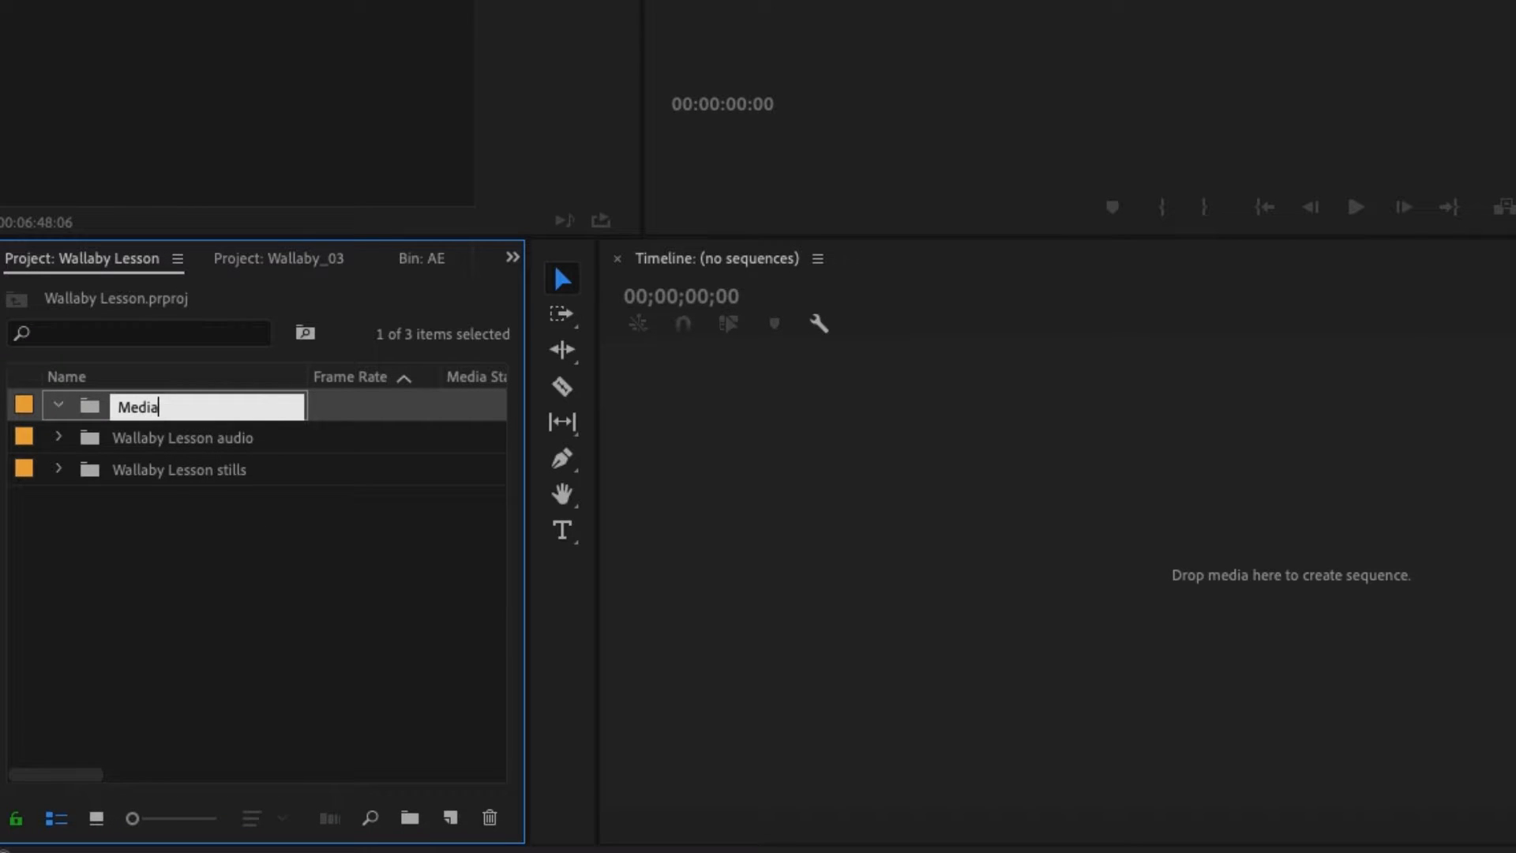
left_click(261, 531)
left_click(92, 409)
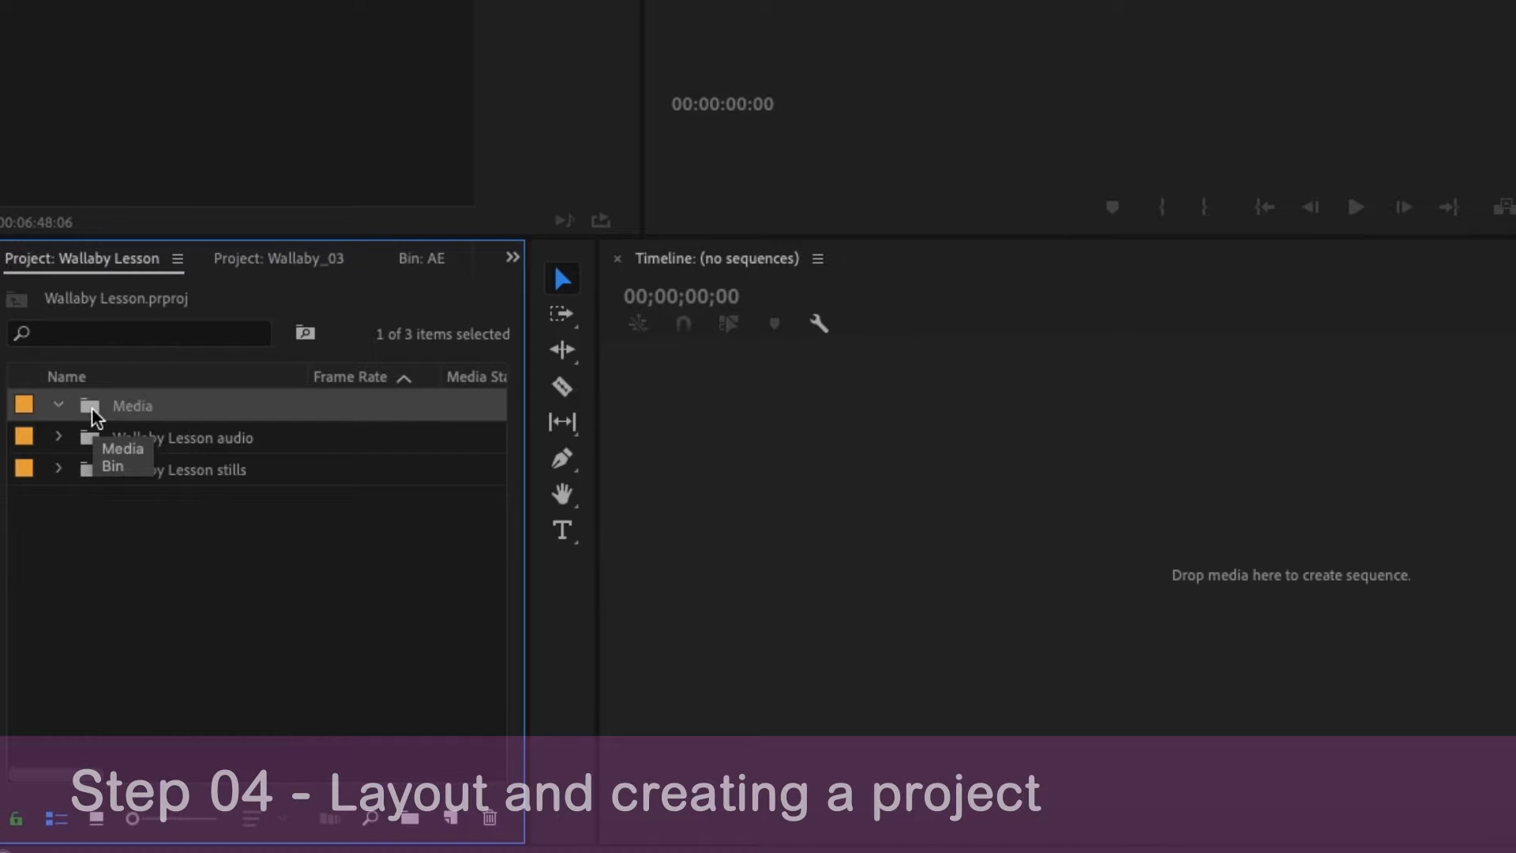
right_click(93, 416)
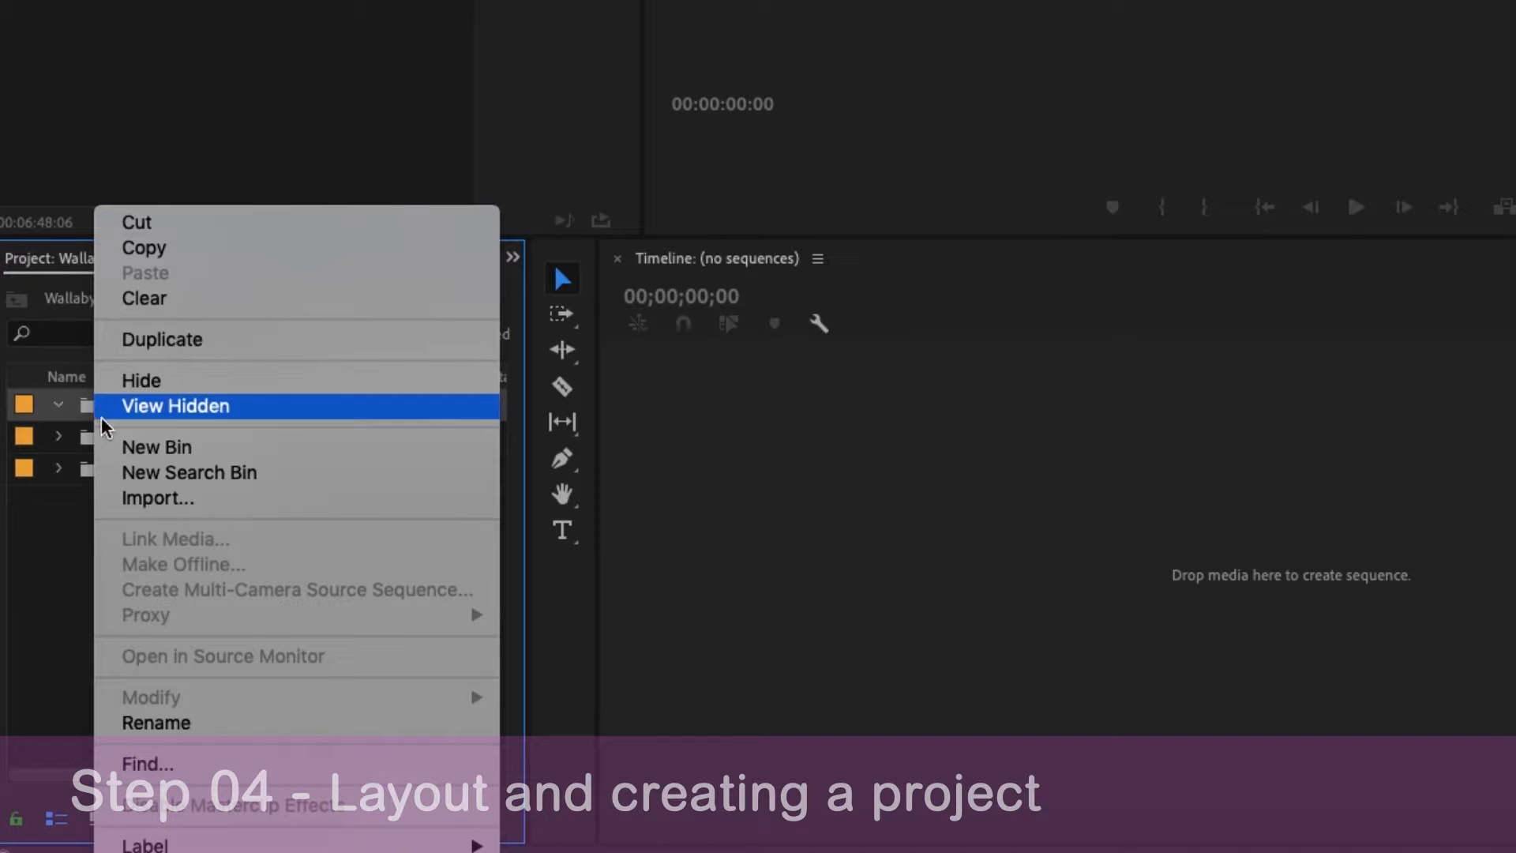
left_click(162, 499)
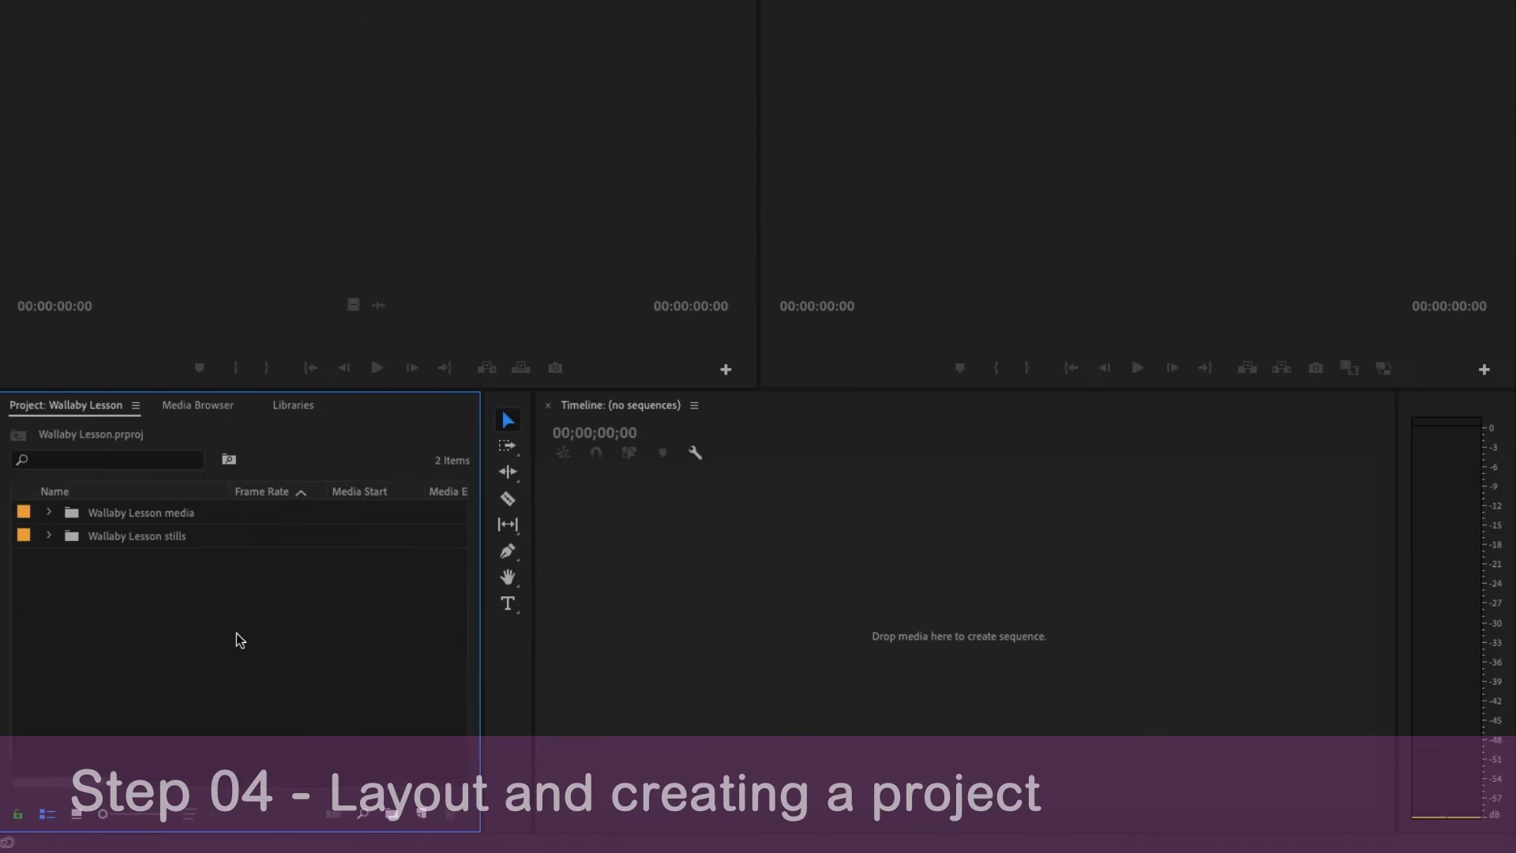
left_click(796, 628)
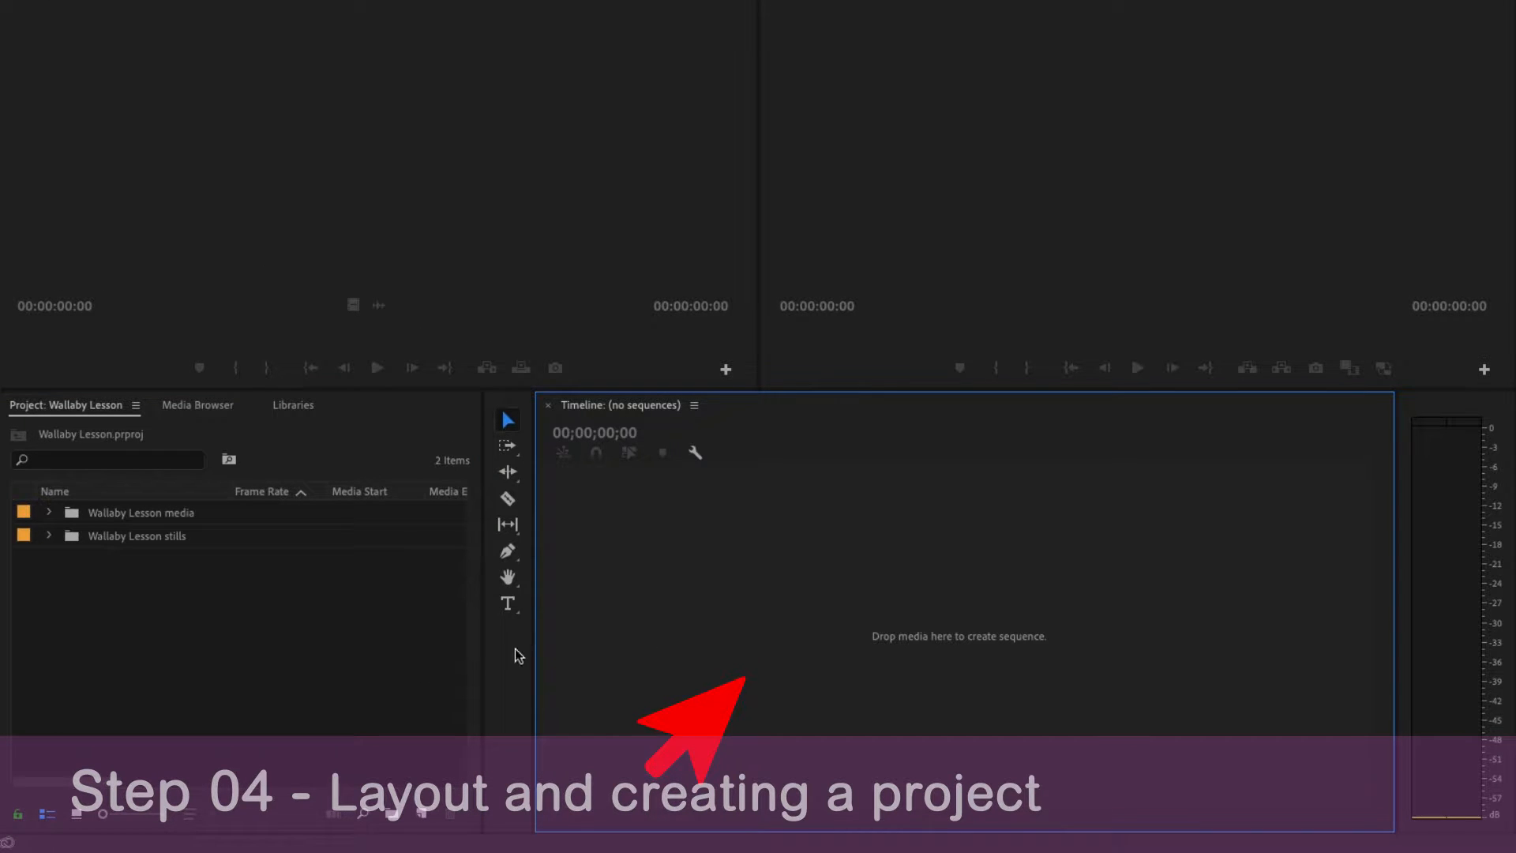
left_click(390, 675)
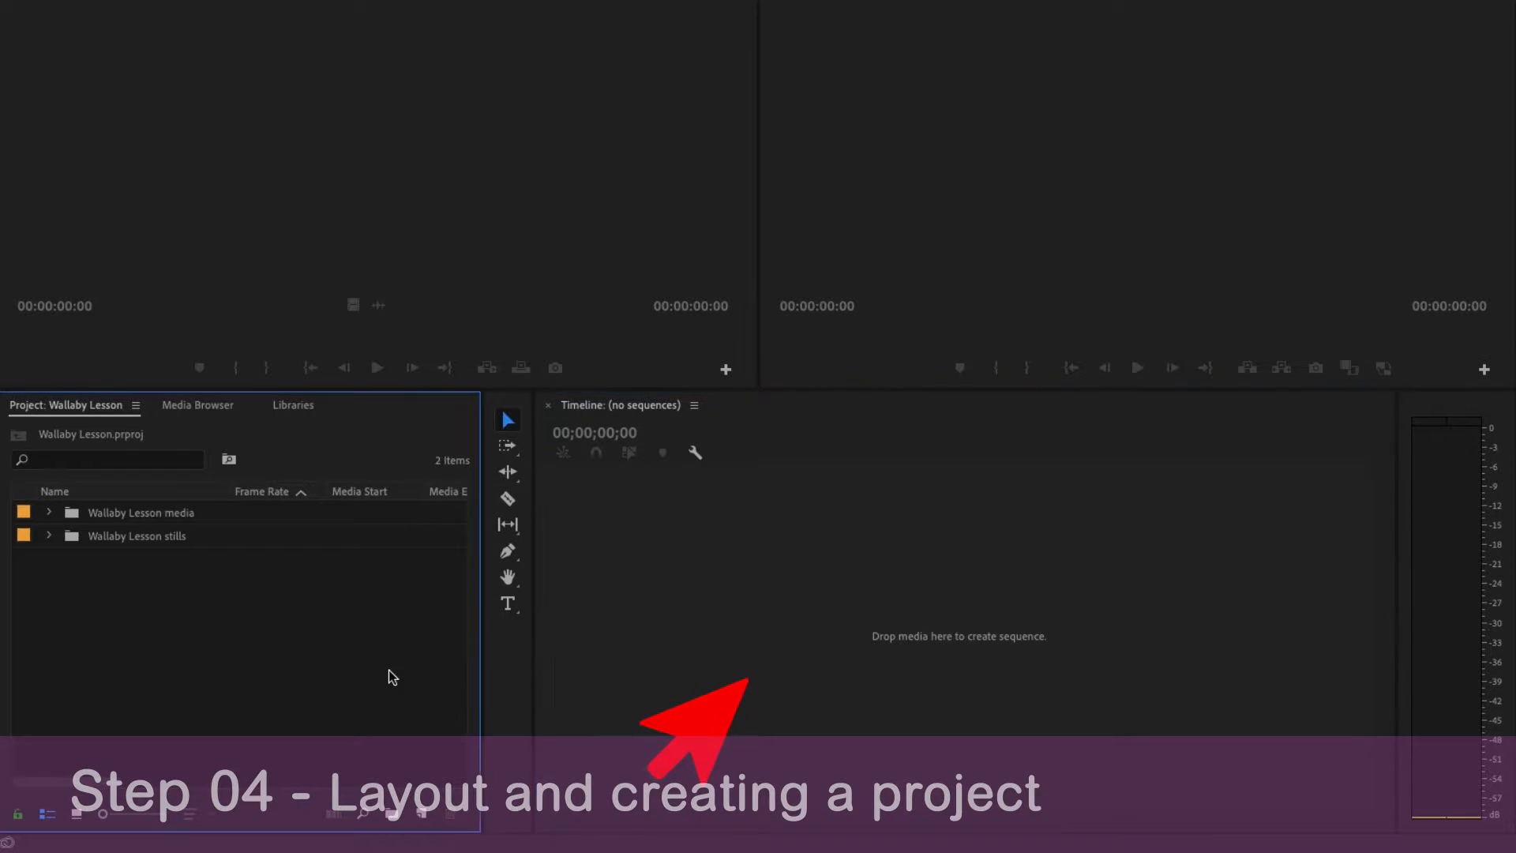
left_click(422, 815)
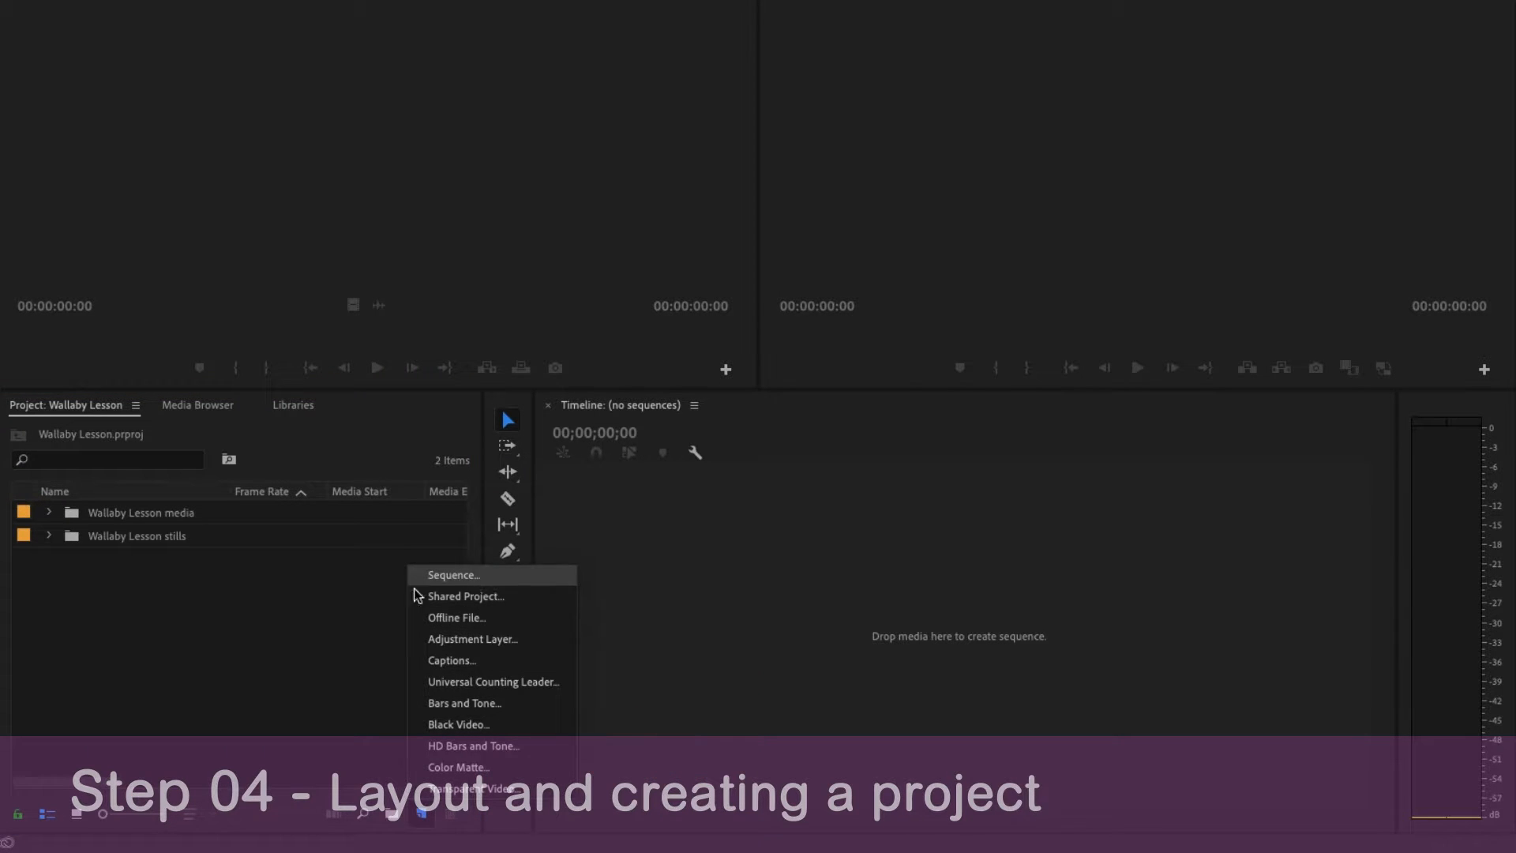
left_click(235, 621)
right_click(235, 621)
mouse_move(320, 707)
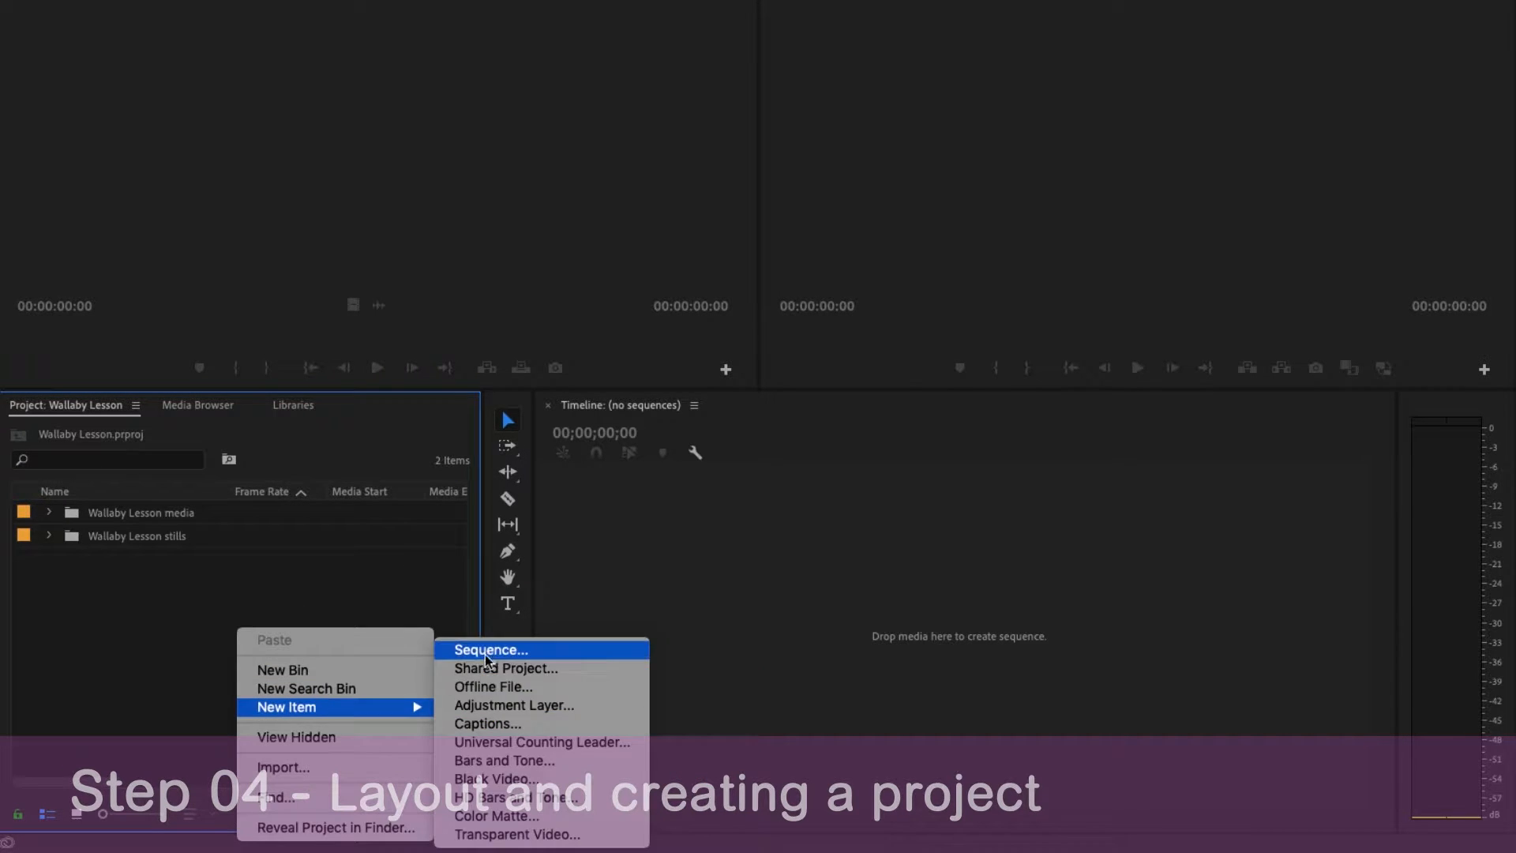
left_click(429, 626)
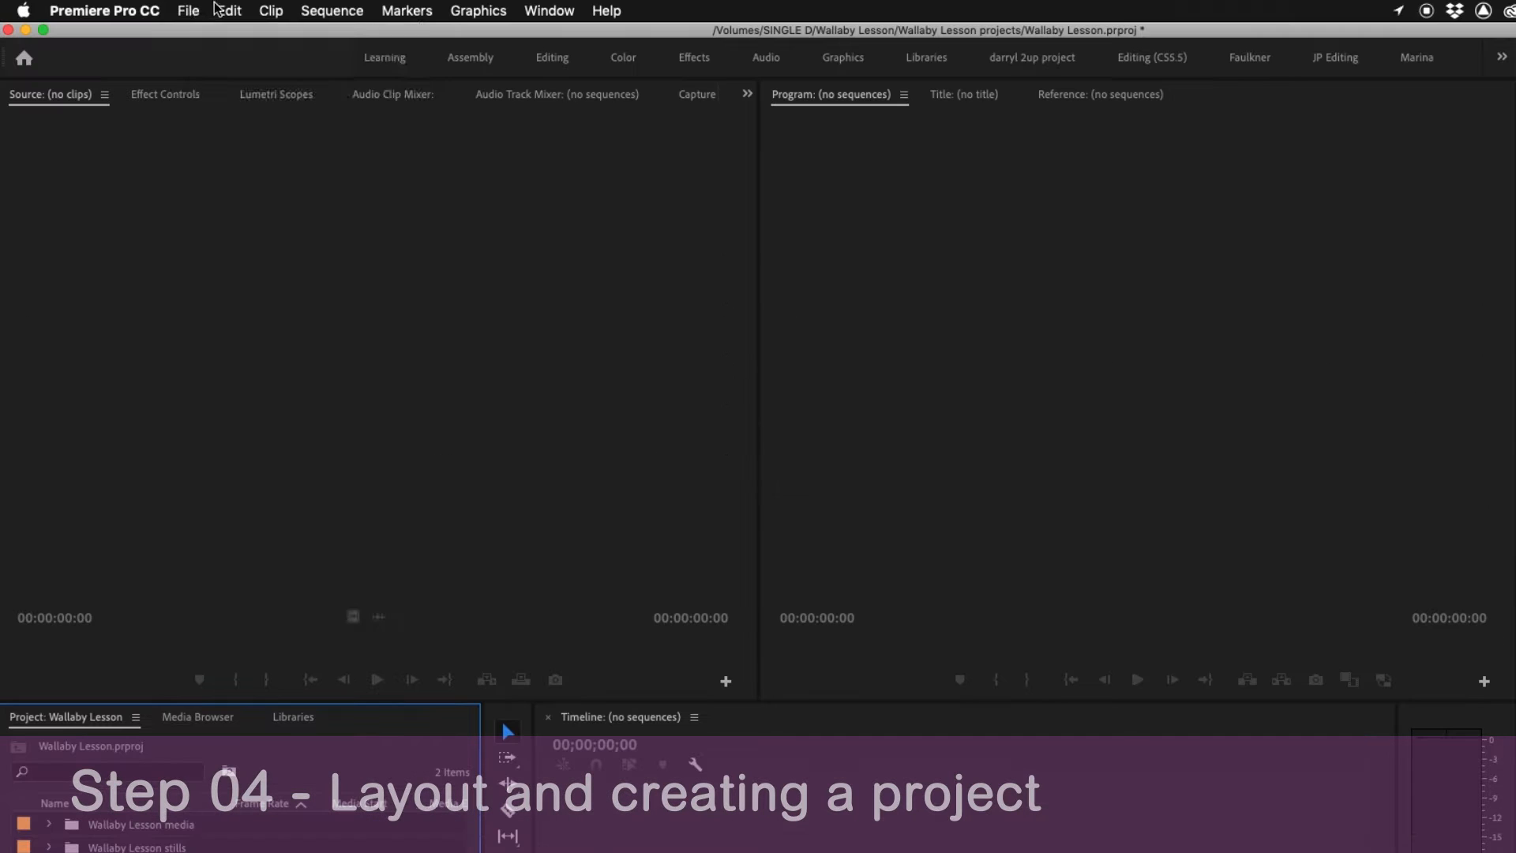
Create a new sequence named Wallaby Lesson with the DV - NTSC Standard 48kHz preset
left_click(189, 10)
mouse_move(214, 34)
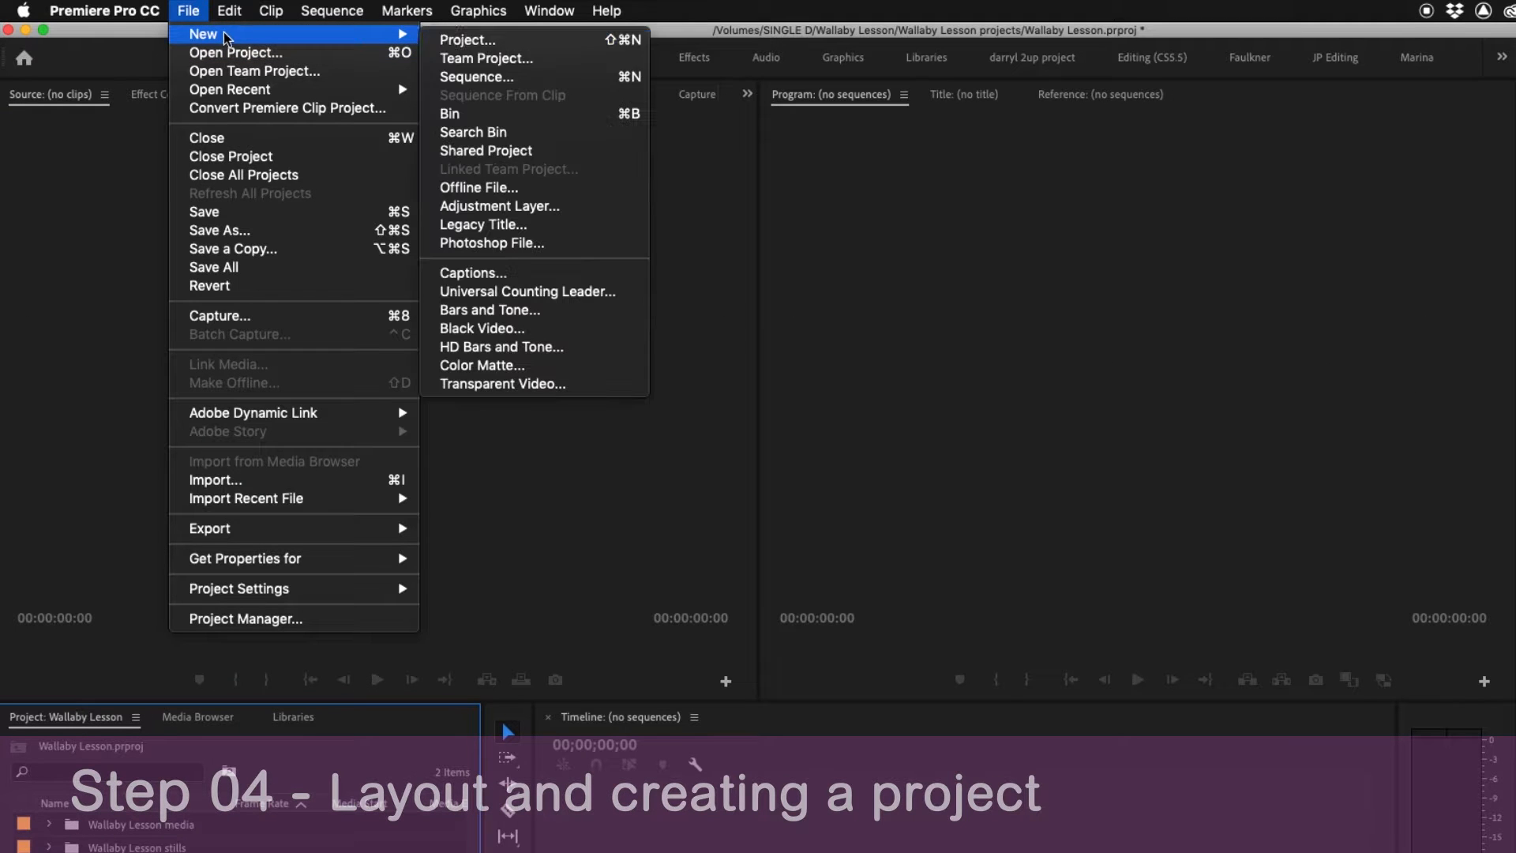
left_click(494, 76)
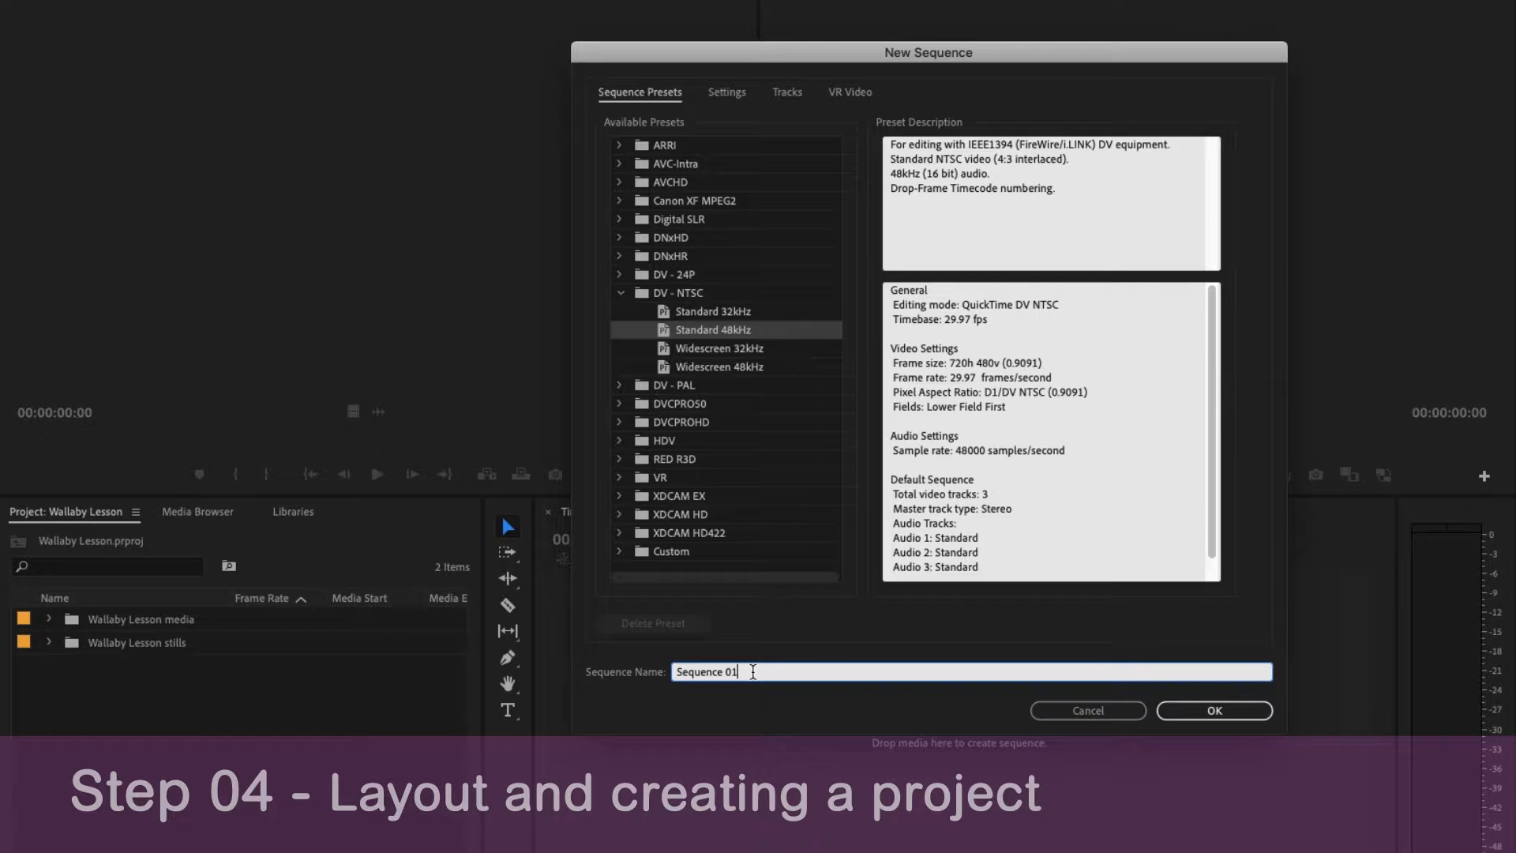
triple_click(752, 671)
type("Wallaby Lesson")
left_click(742, 335)
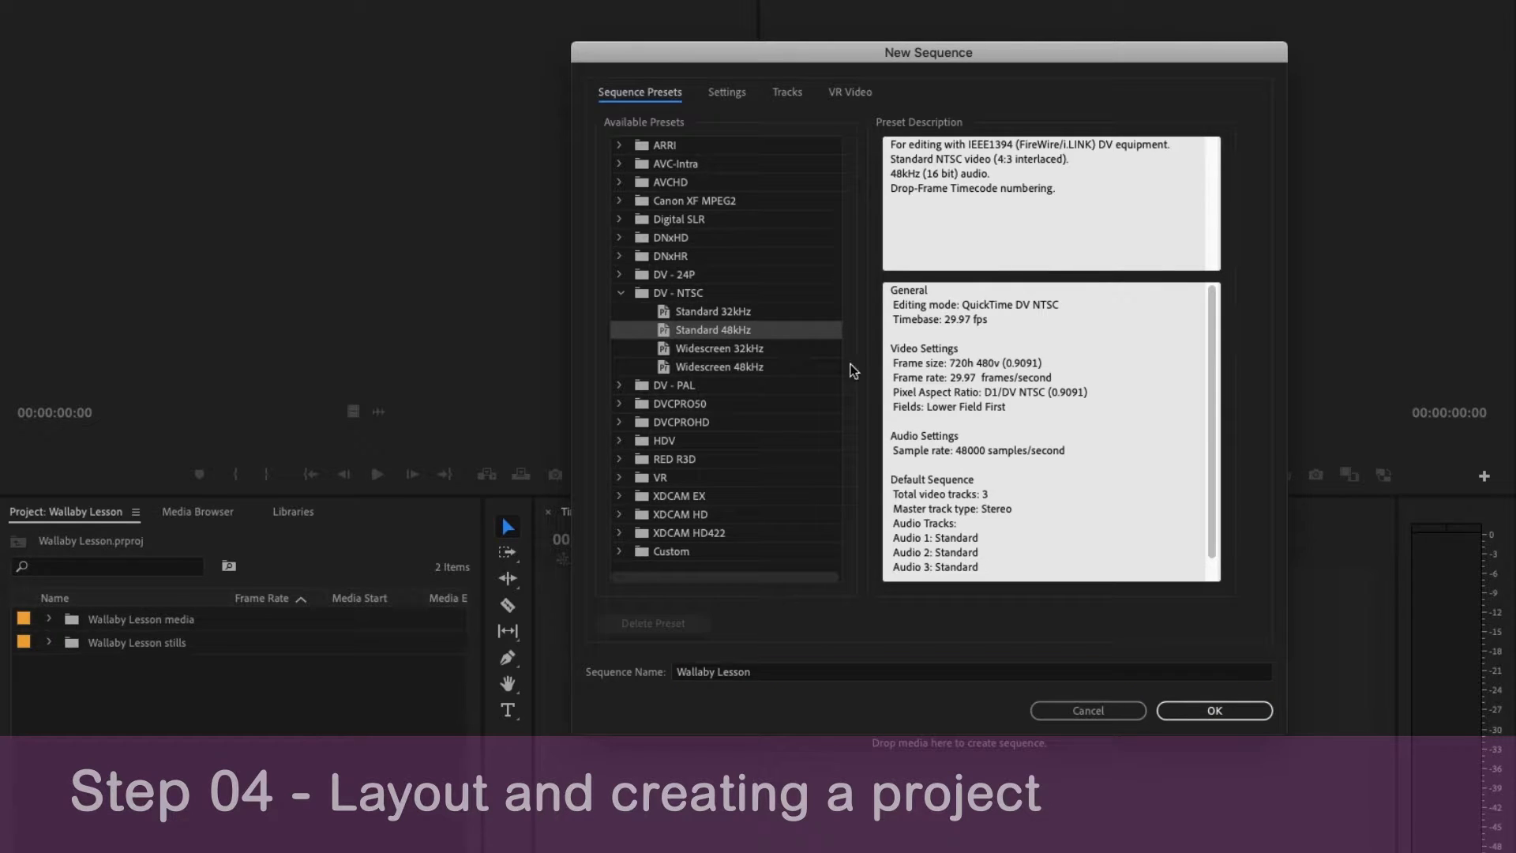
left_click(1212, 714)
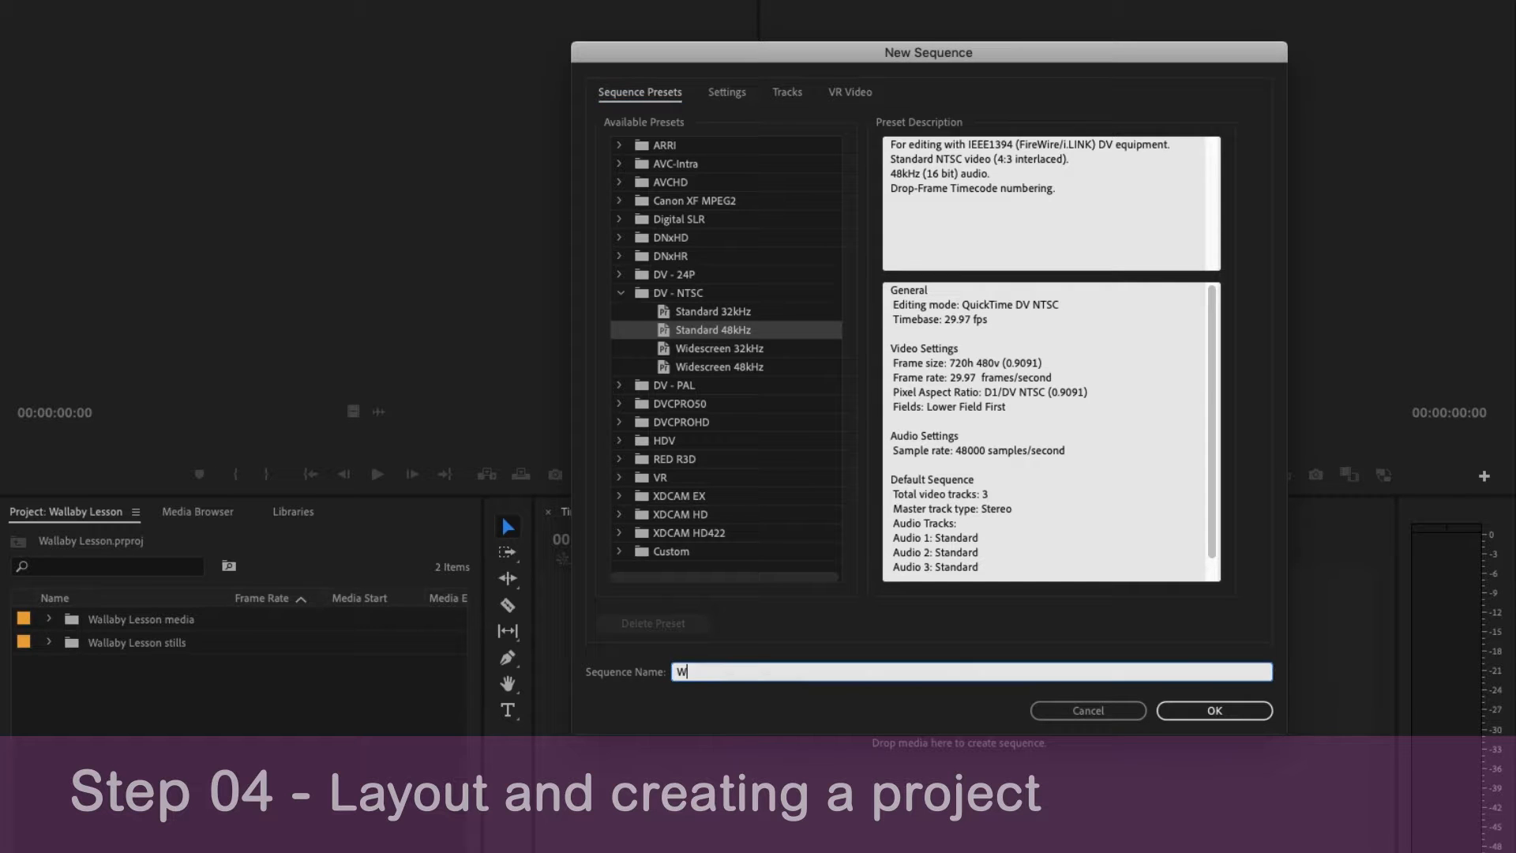
type("allaby")
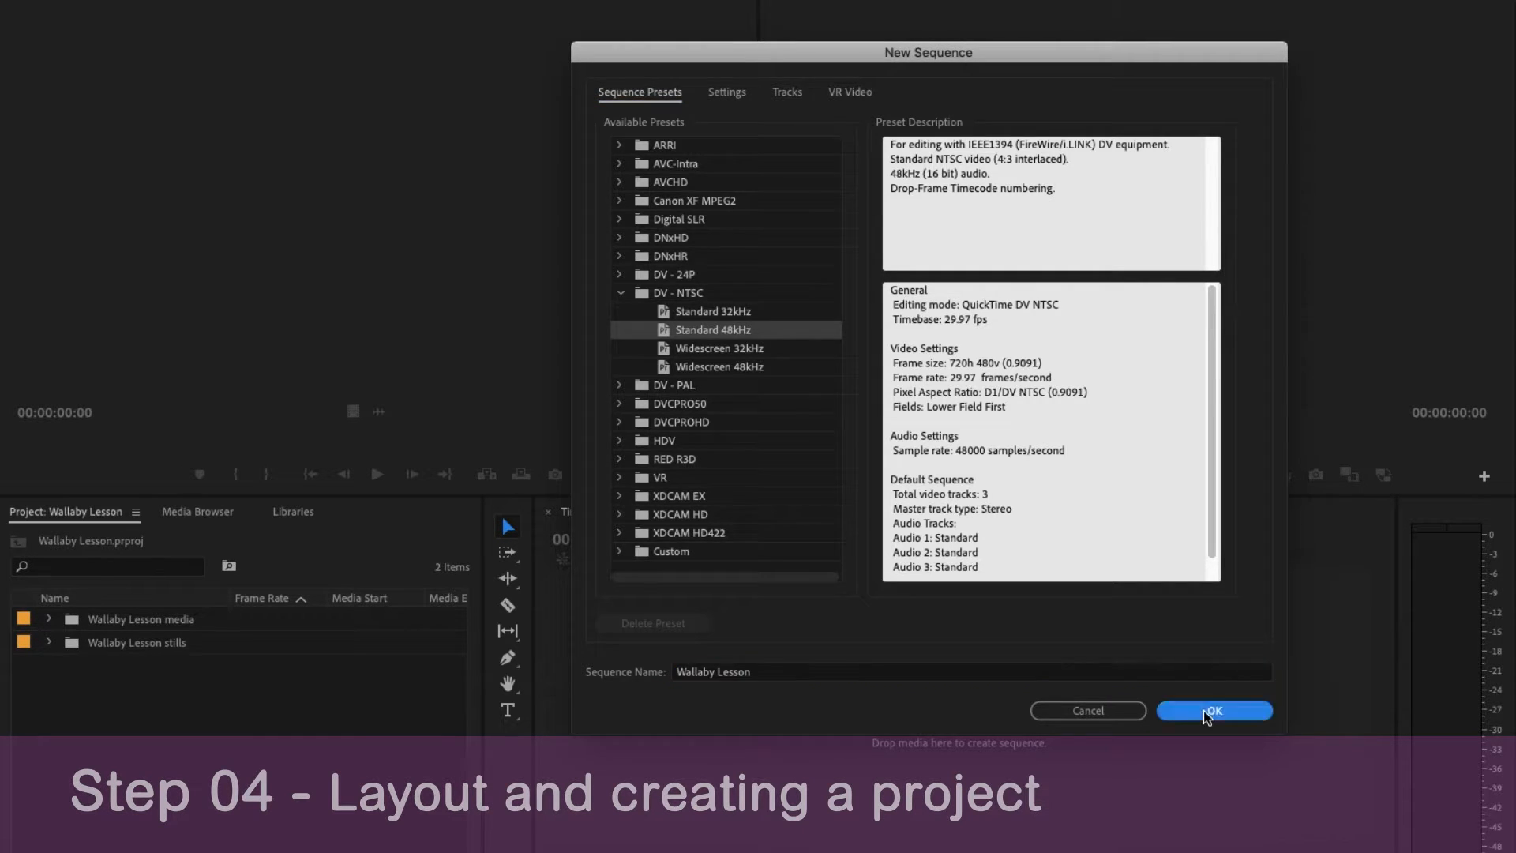
left_click(1208, 712)
Locate the Wallaby Lesson sequence in the project and look at its video tracks in the timeline
left_click(127, 667)
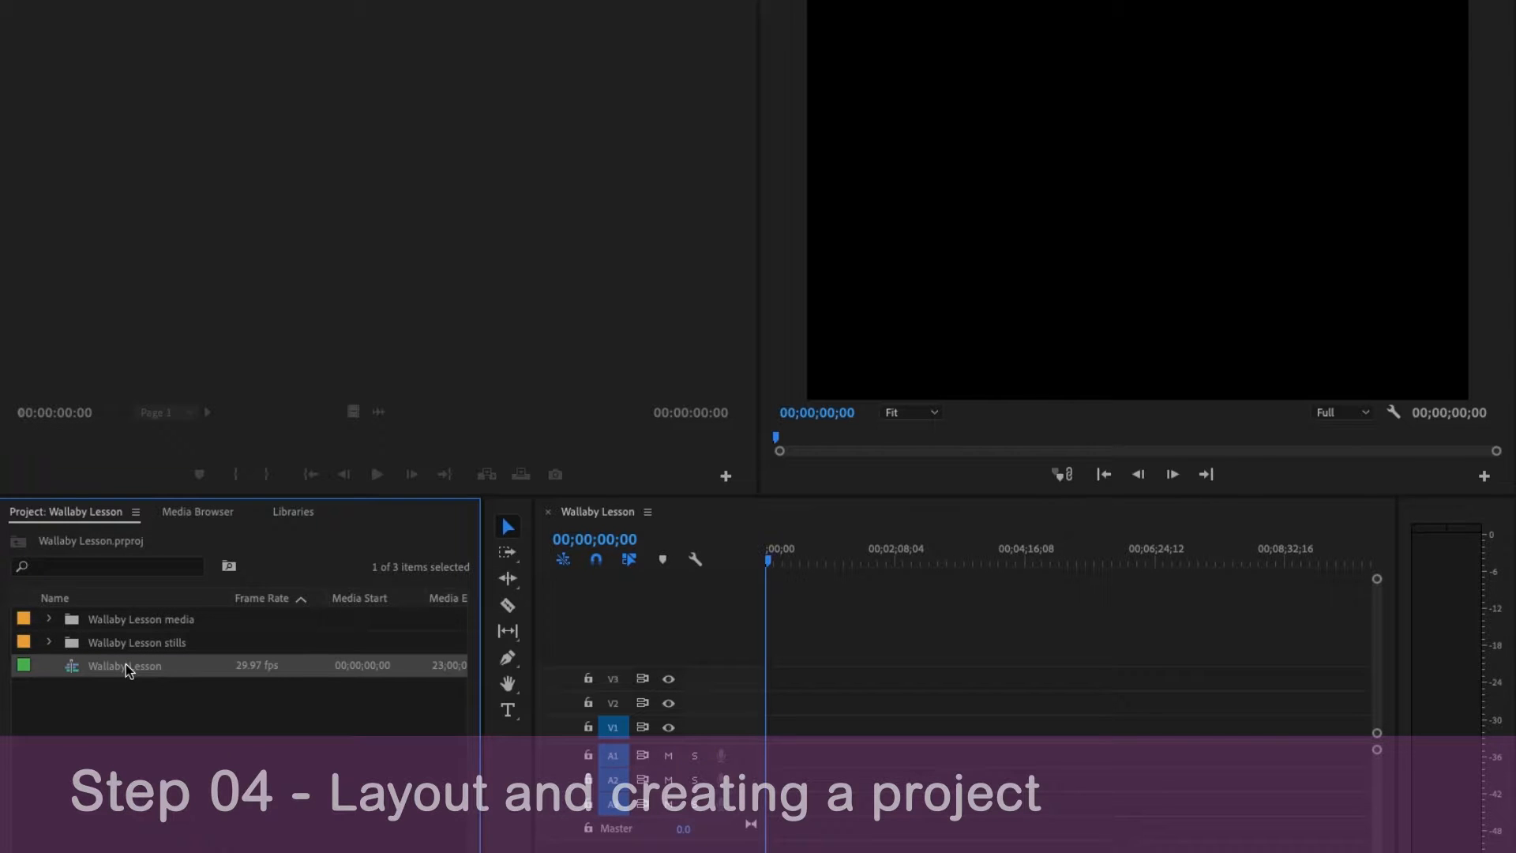
left_click(618, 714)
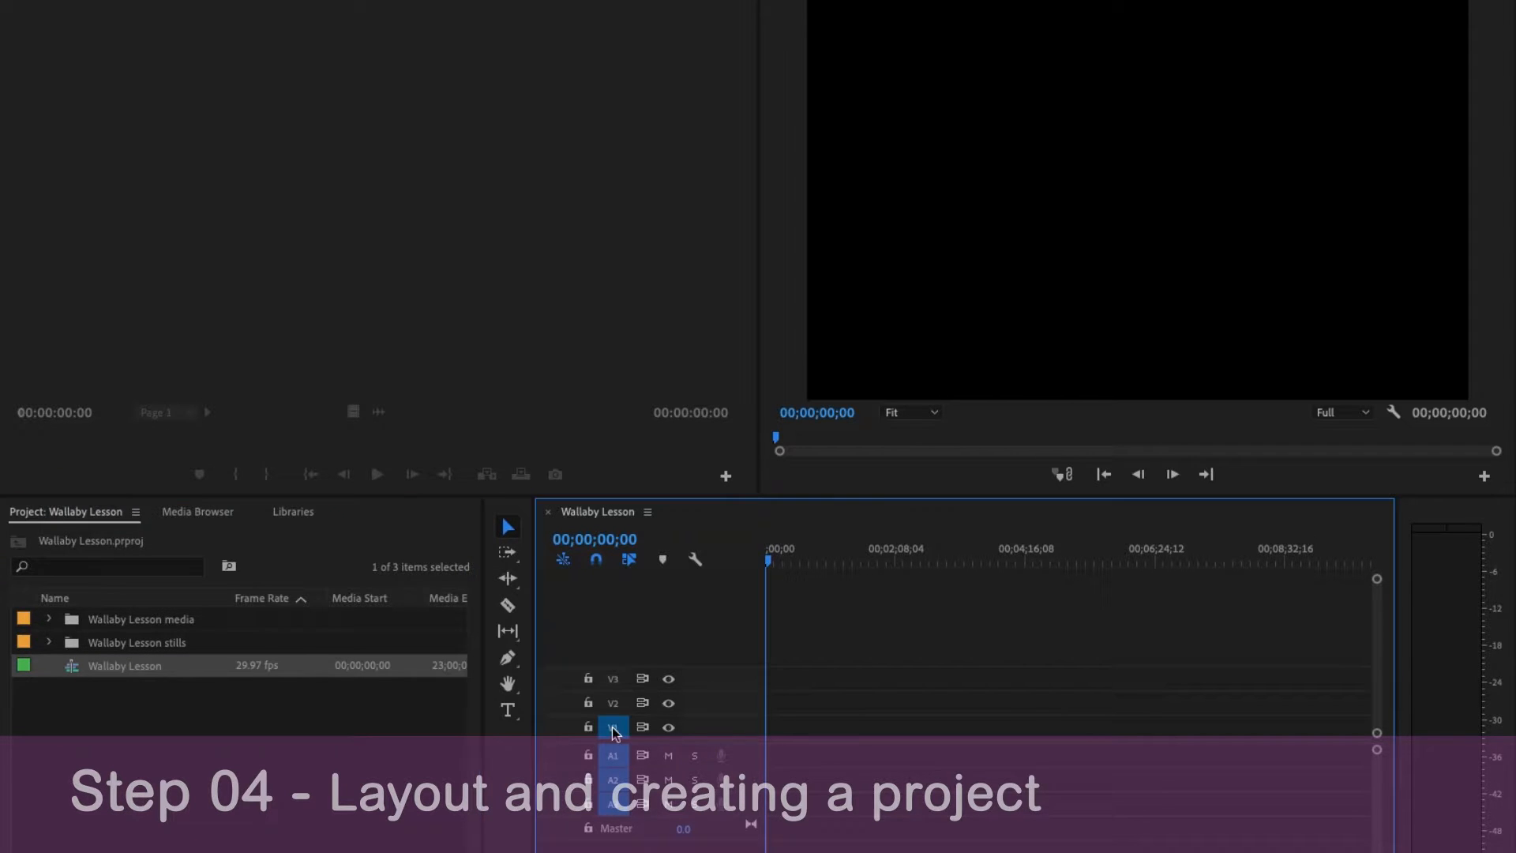
left_click(616, 704)
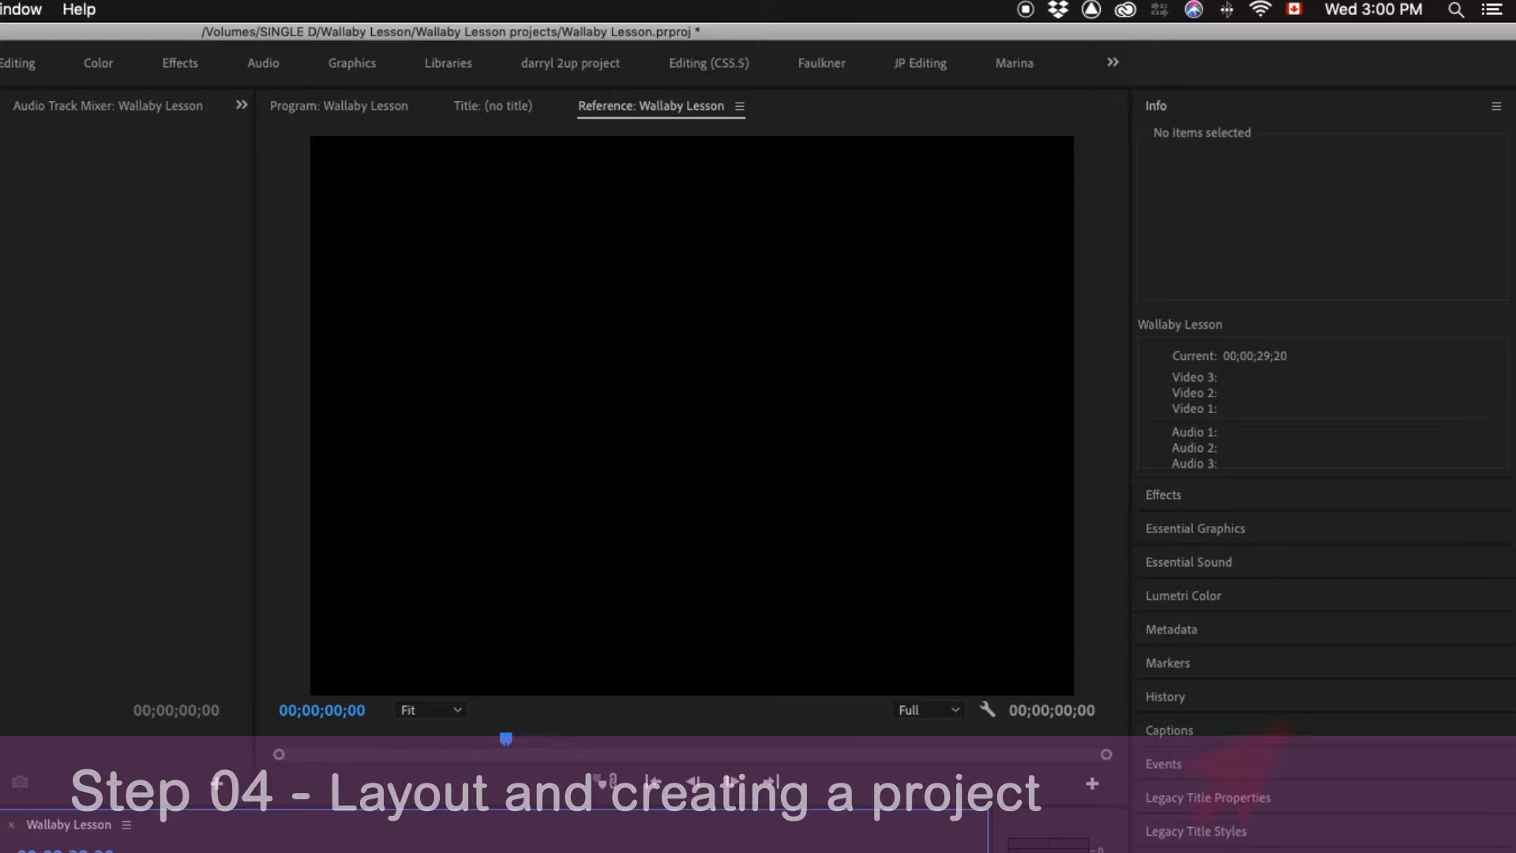
Examine the stacked Events, History and Effects panels, ending with Lumetri Color open
left_click(1168, 498)
left_click(1175, 615)
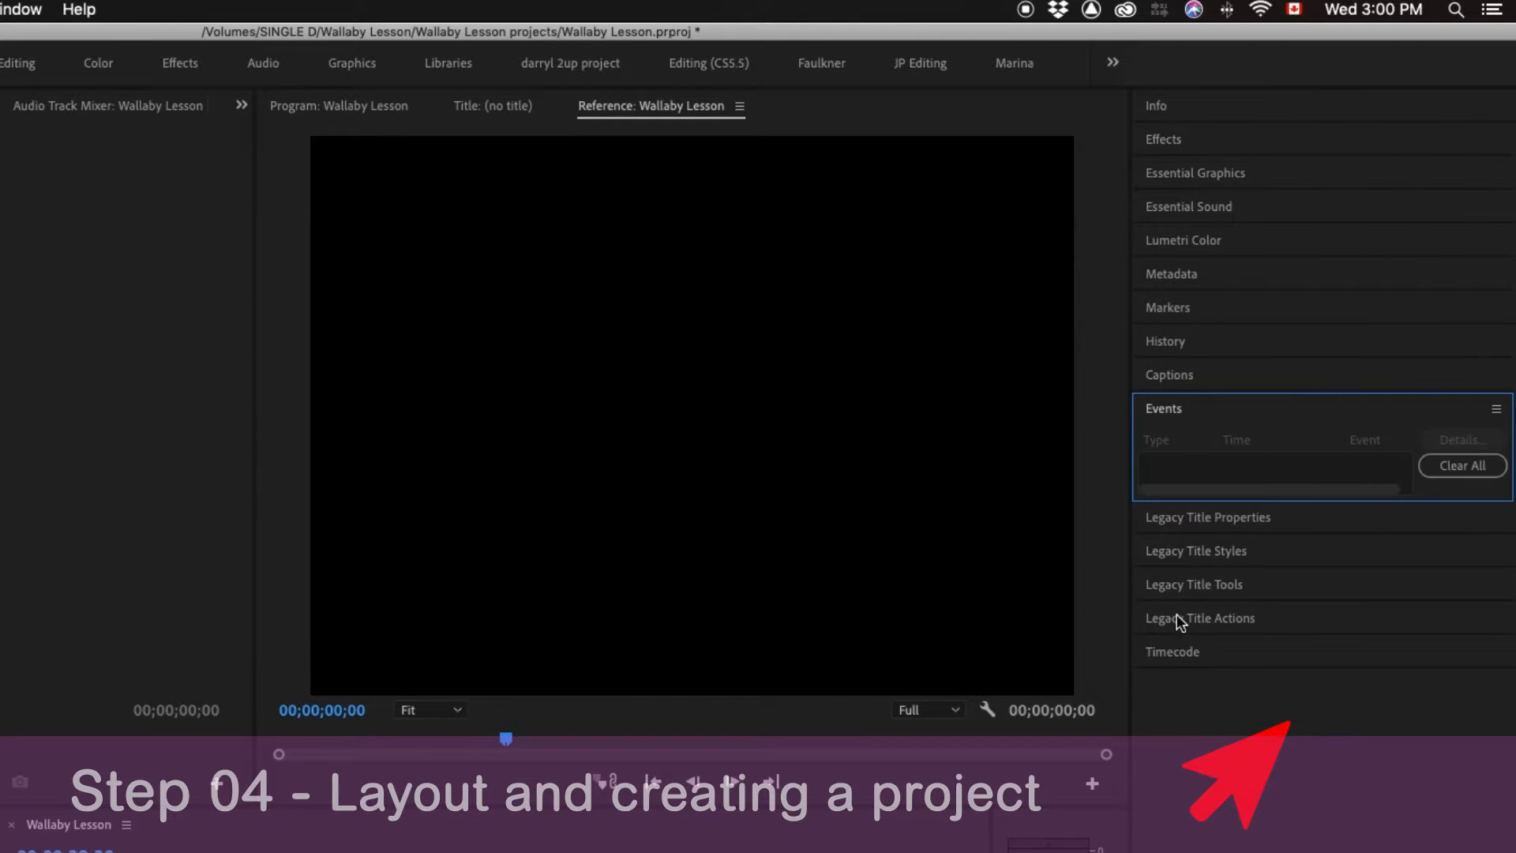
left_click(1177, 619)
left_click(1165, 412)
left_click(1159, 341)
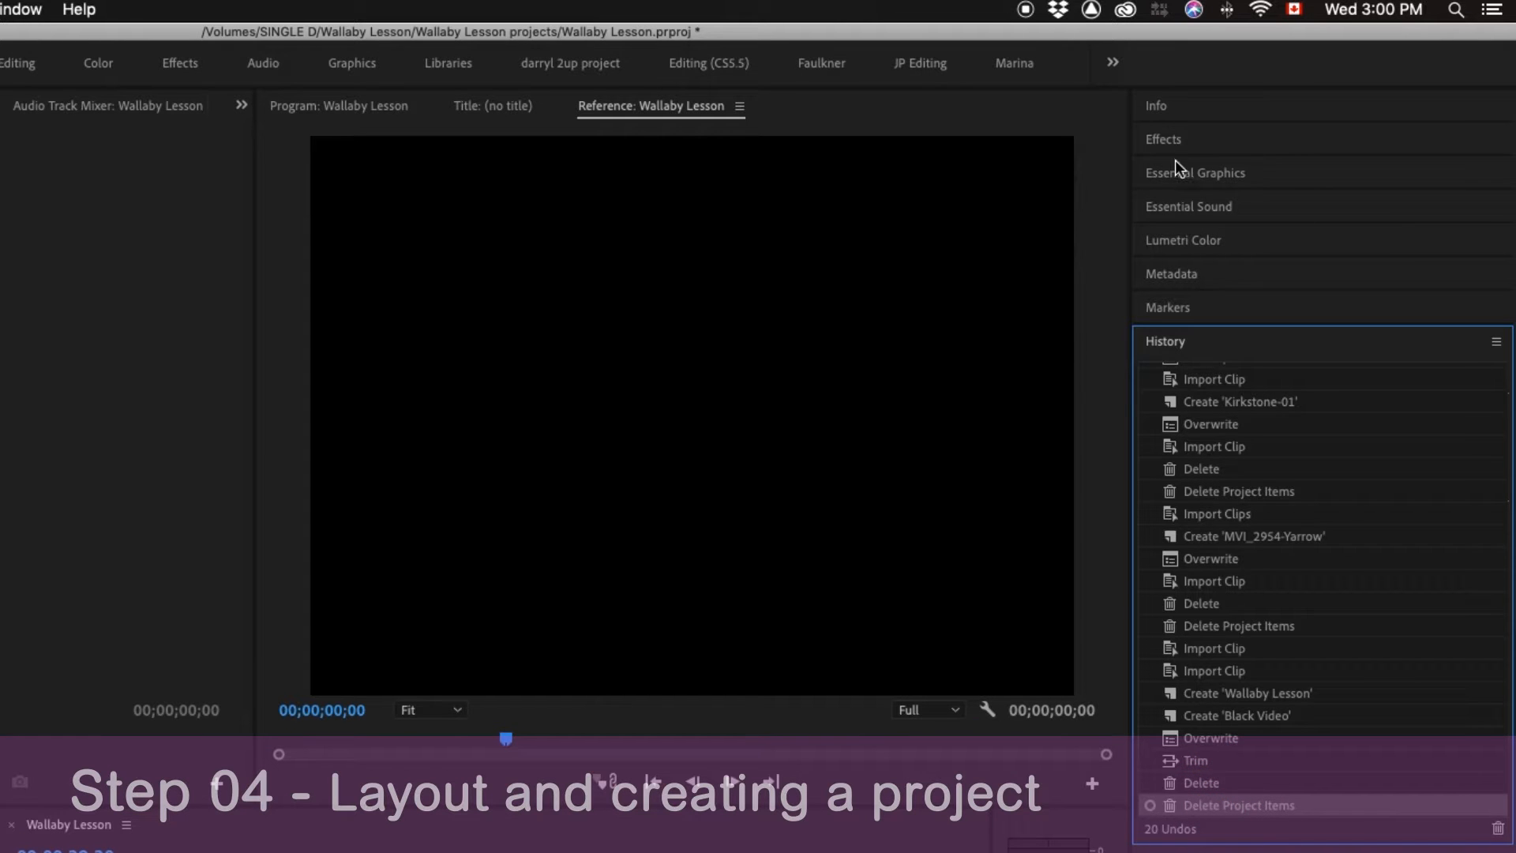
left_click(1165, 140)
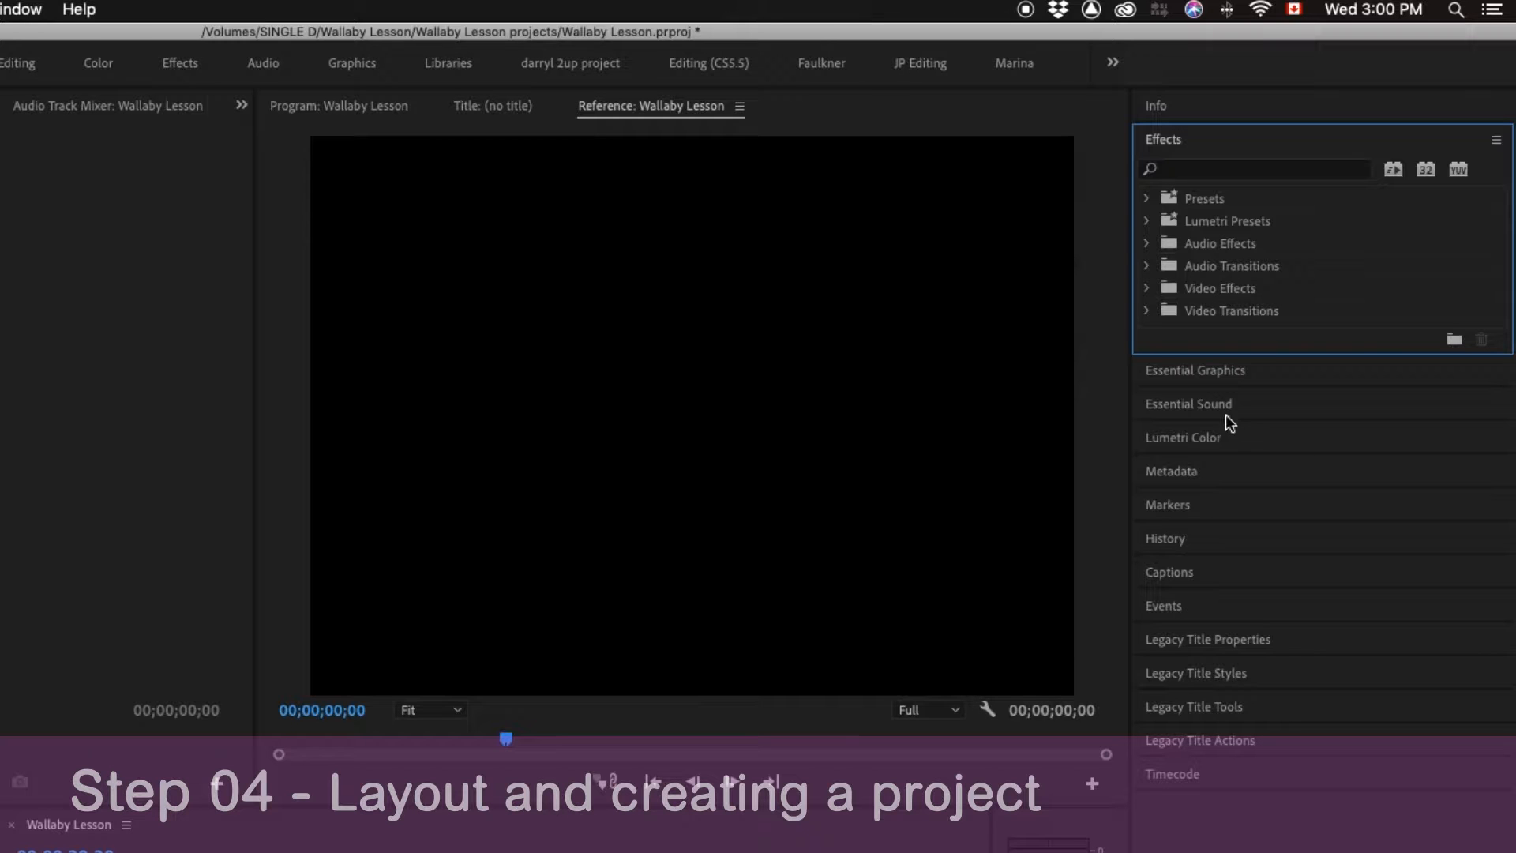
left_click(1201, 435)
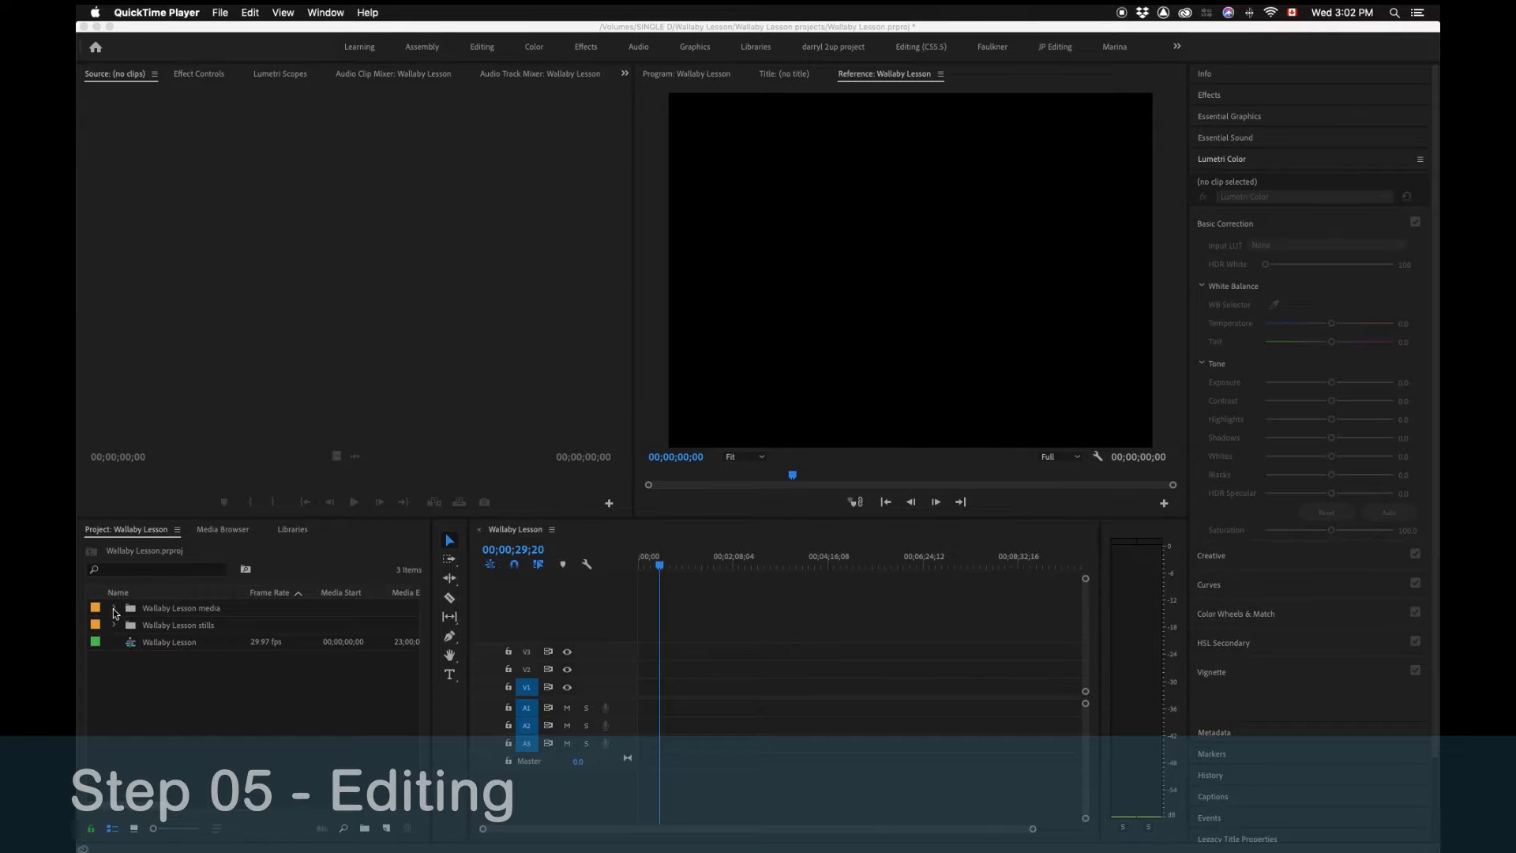
Expand the Wallaby Lesson media bin and load Bonsor_Invert.mov in the source monitor
left_click(115, 614)
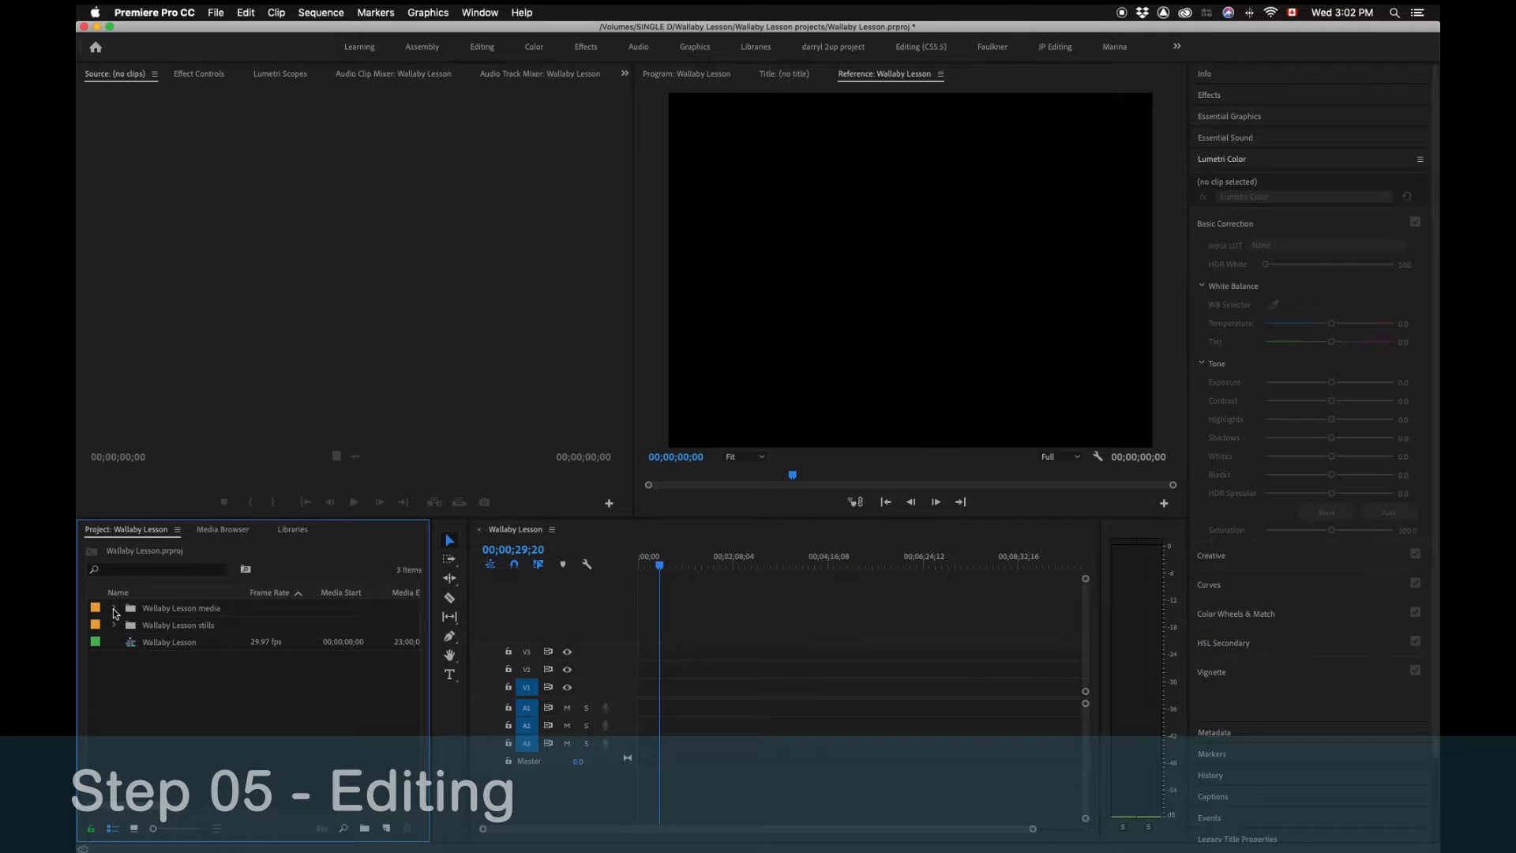
left_click(115, 609)
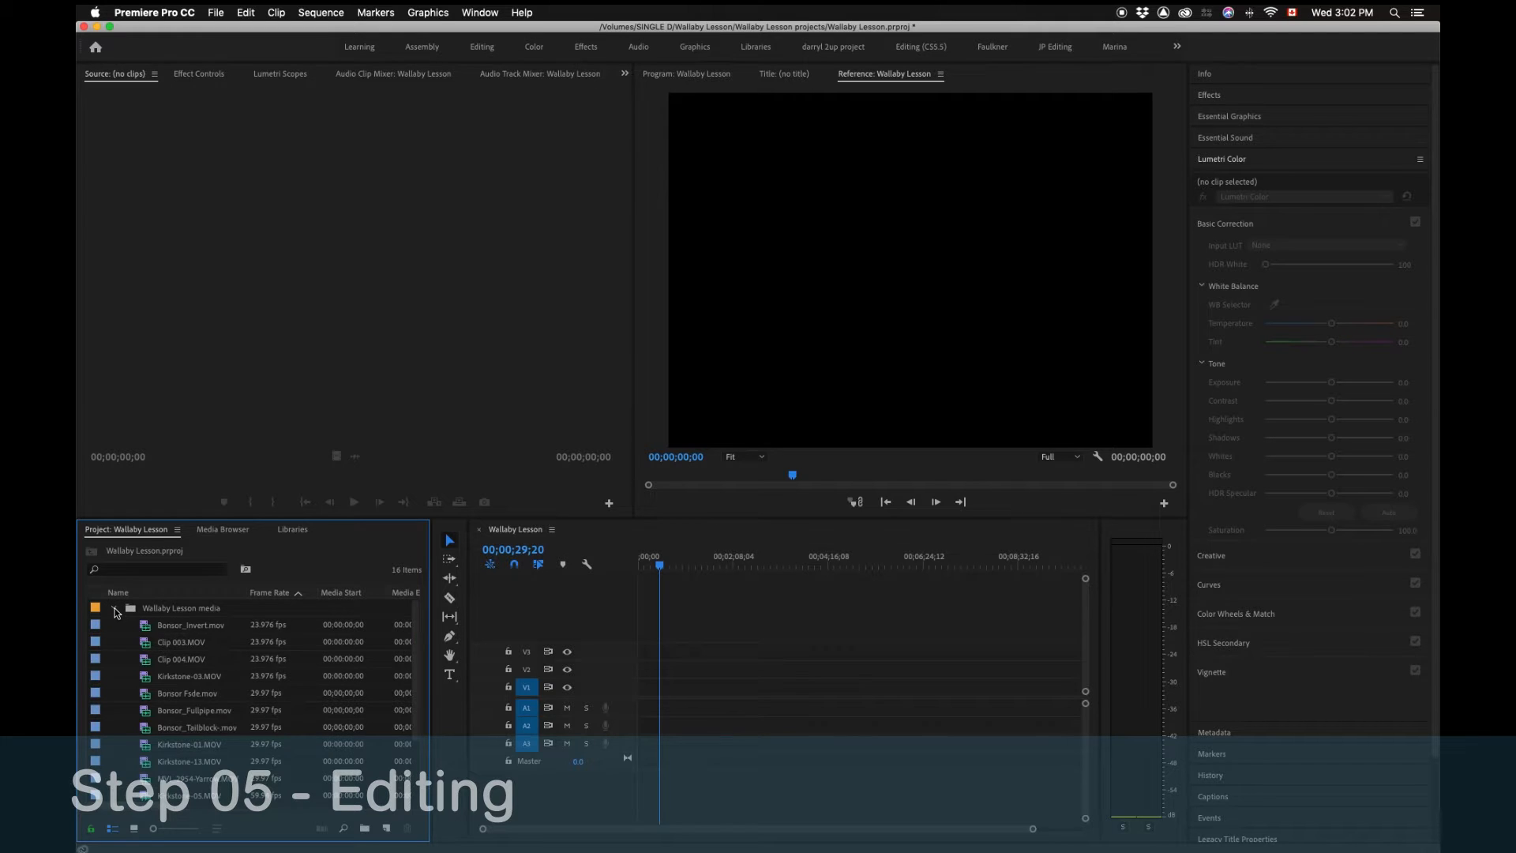
double_click(147, 632)
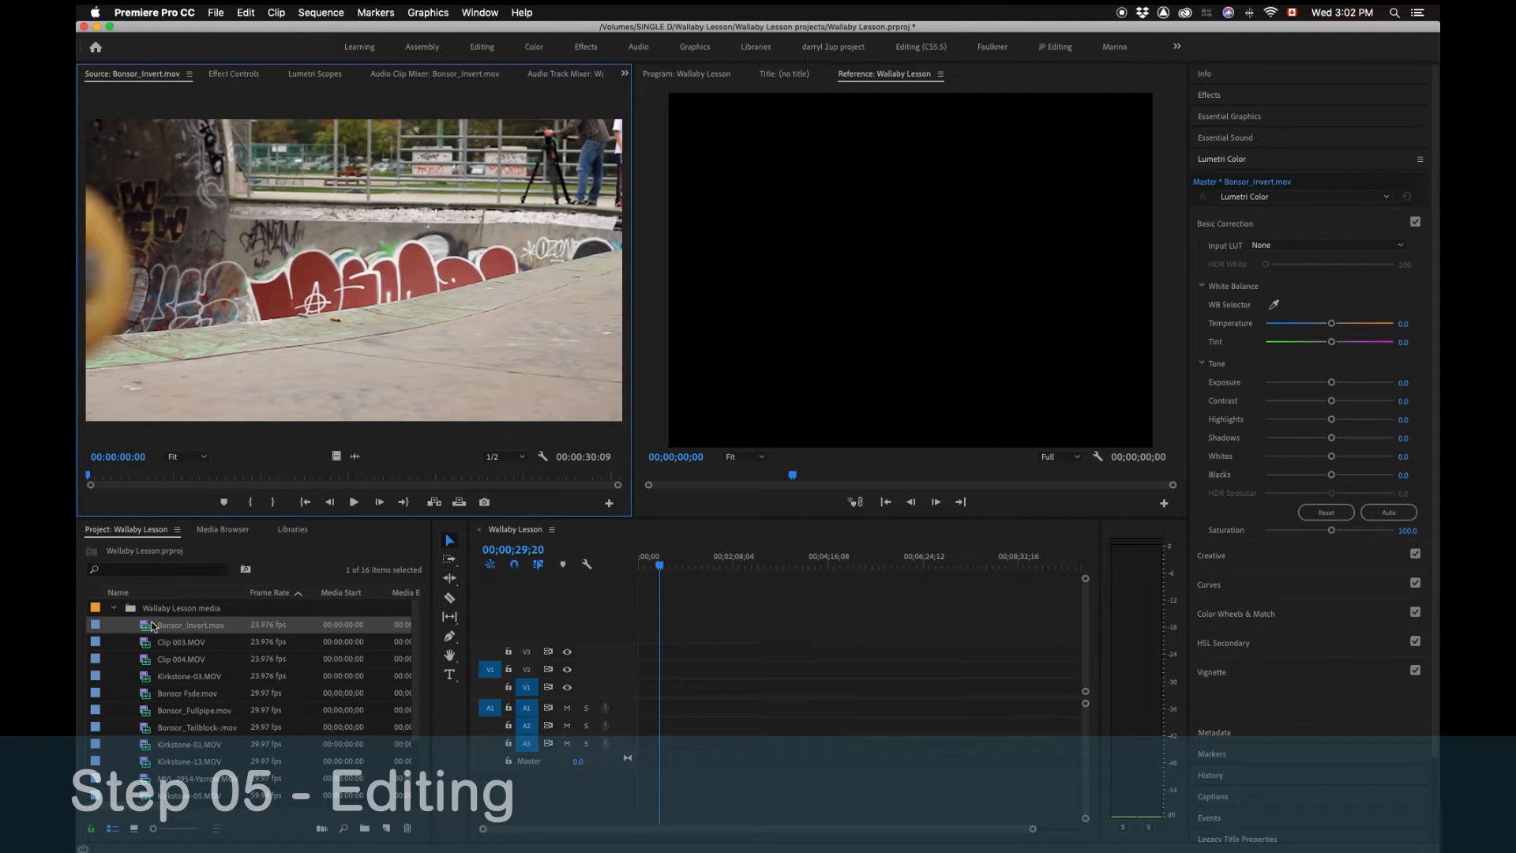
Mark about six seconds of Bonsor_Invert.mov from 00:00:14:00 and place the section on V1 at the start of the Wallaby Lesson sequence
left_click_drag(115, 478, 331, 481)
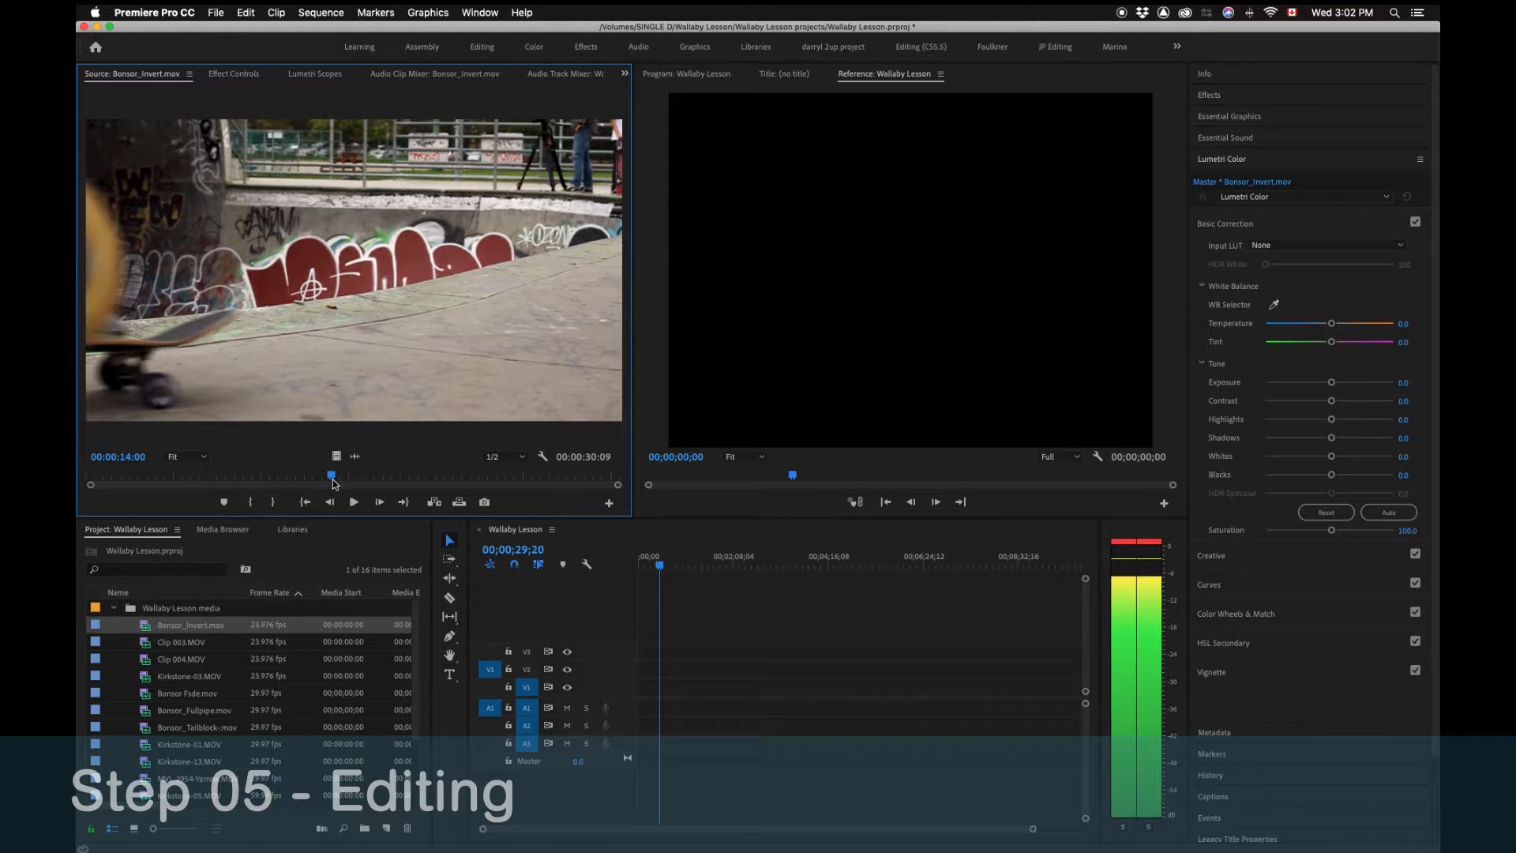
left_click(252, 503)
left_click_drag(332, 480, 433, 479)
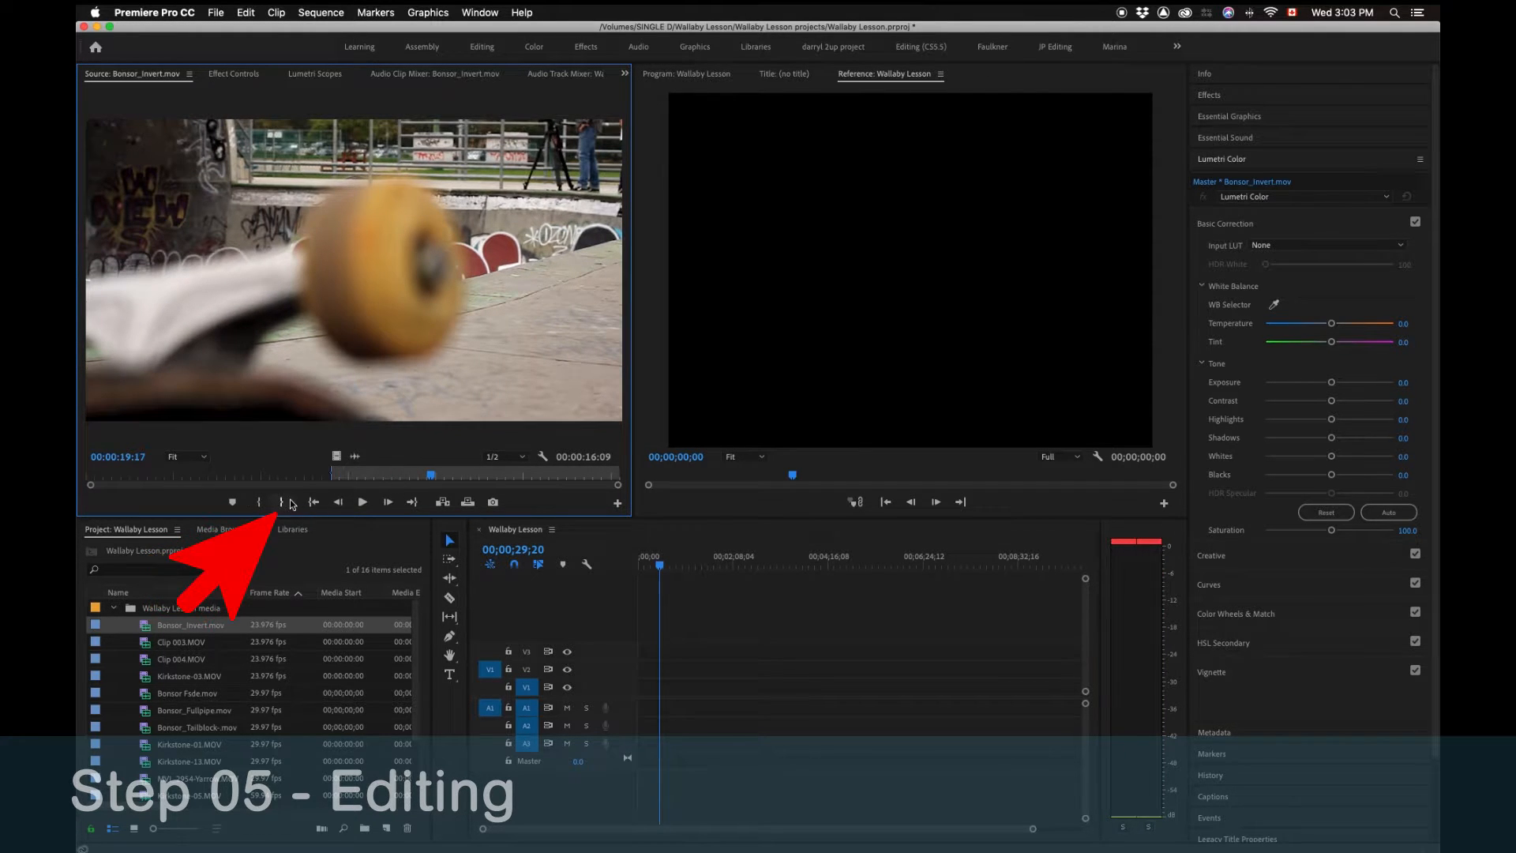
key("o")
mouse_move(431, 476)
left_mouse_down()
mouse_move(418, 478)
mouse_move(440, 482)
left_mouse_up()
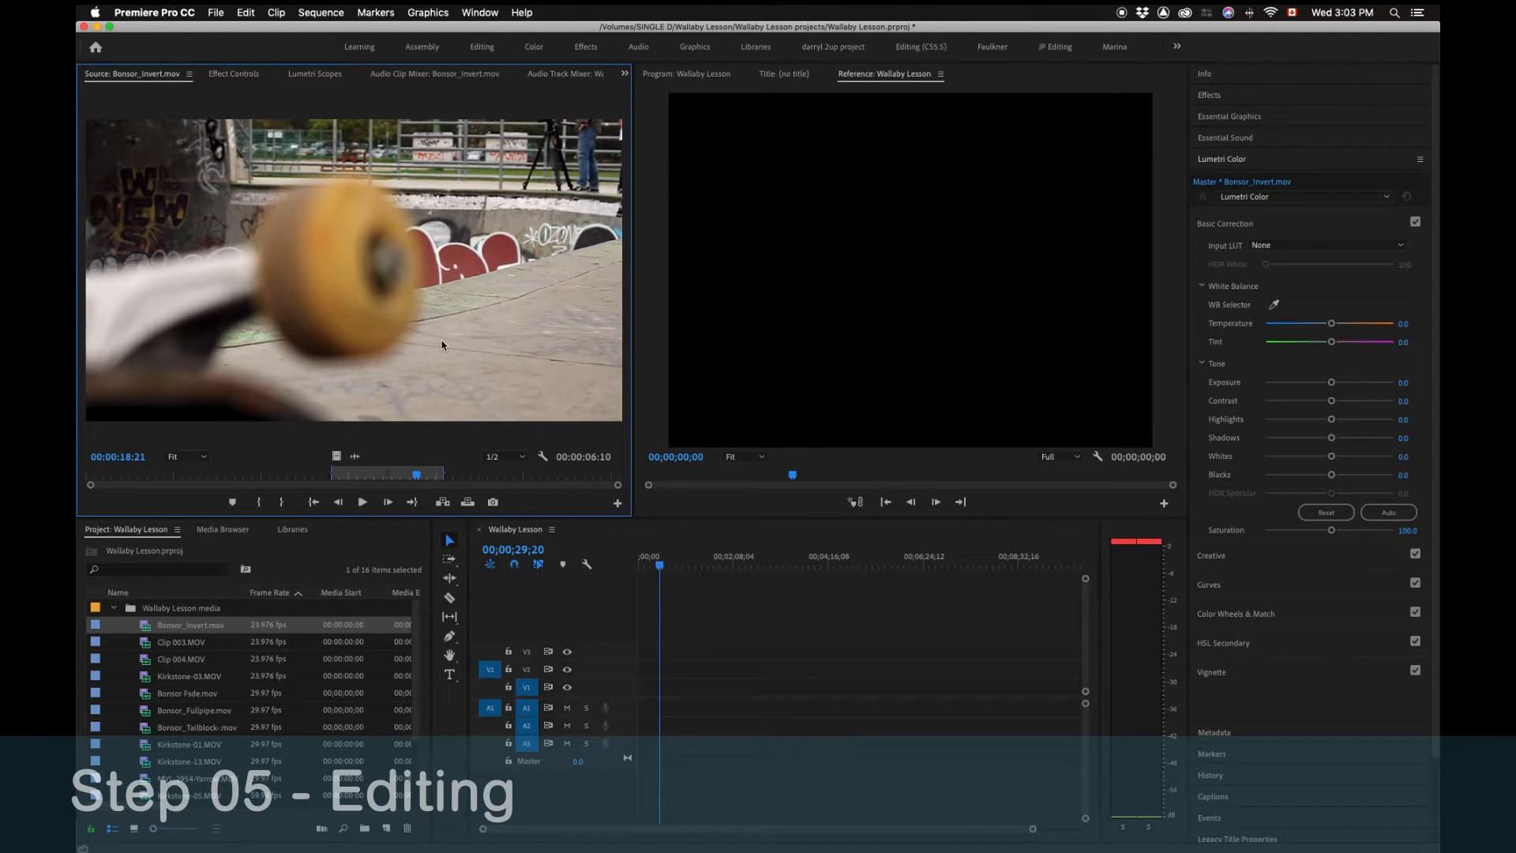
left_click_drag(592, 472, 647, 696)
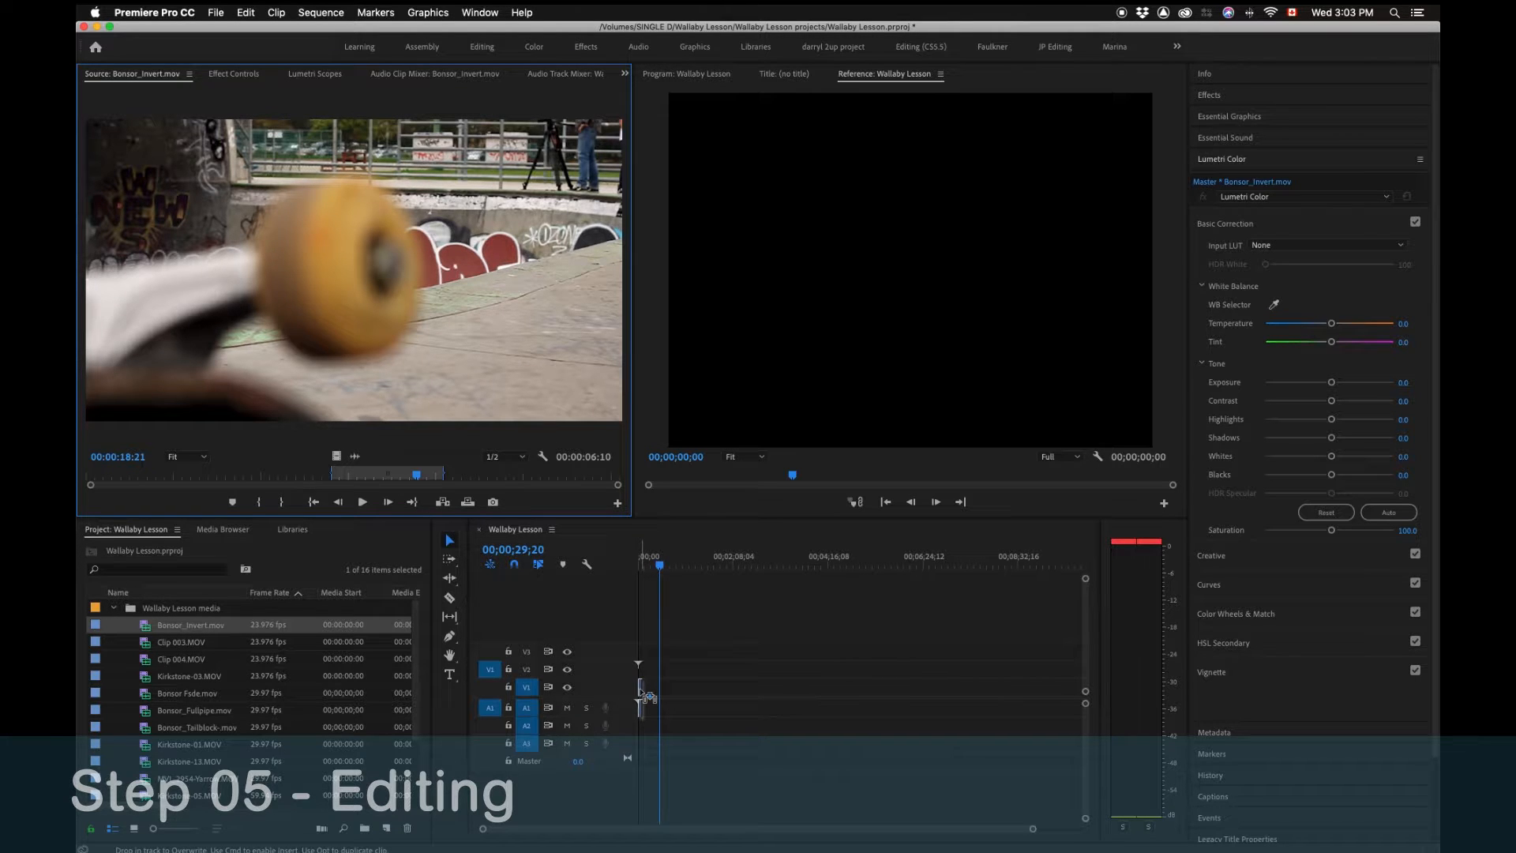
Finish placing the Bonsor_Invert.mov section at the start of V1 and change the sequence settings to match the clip
left_click_drag(647, 696, 641, 692)
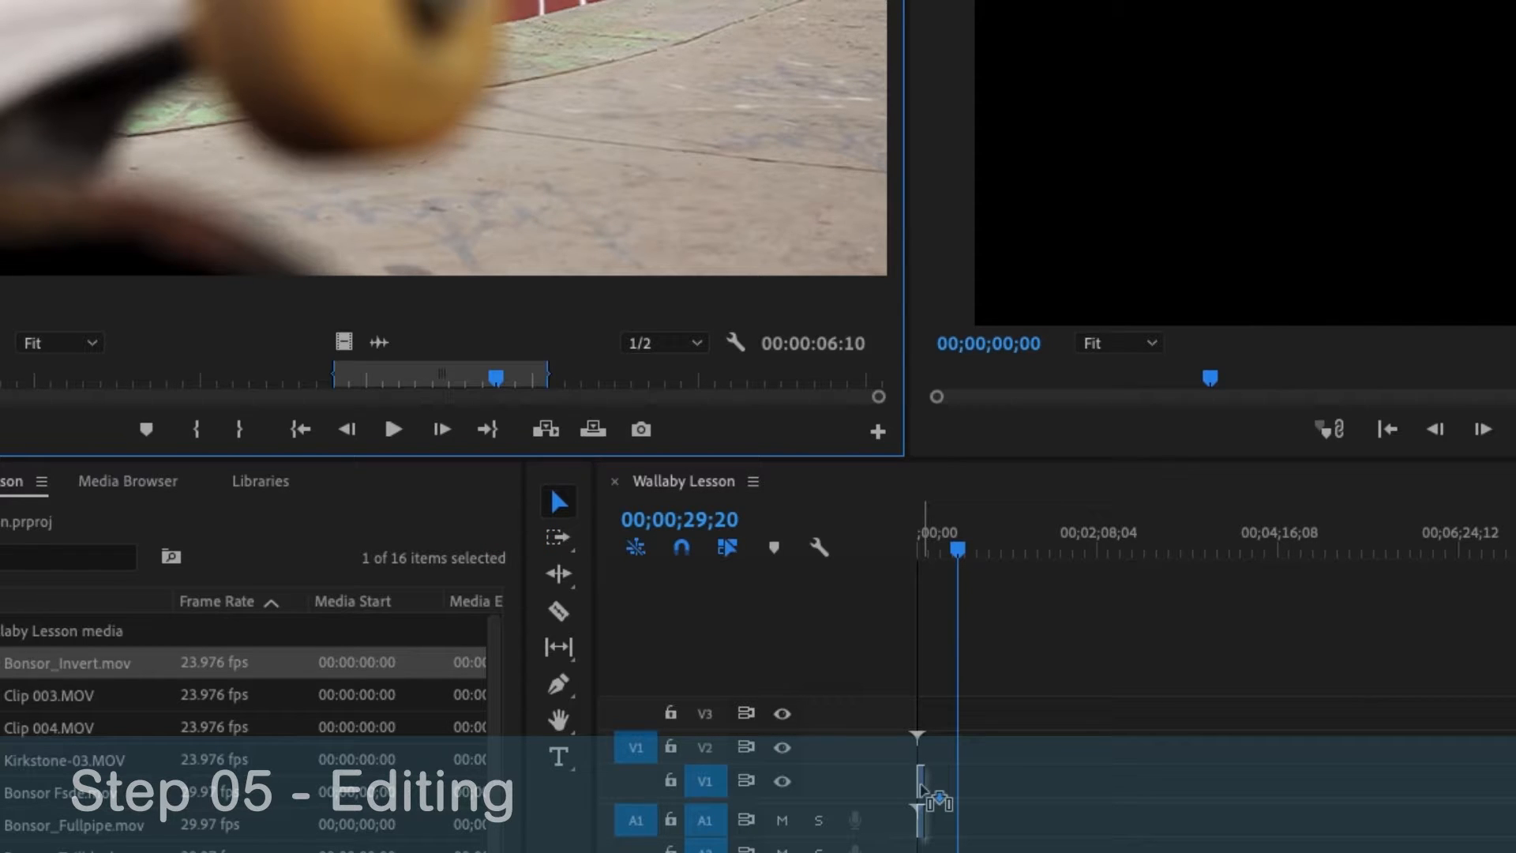
left_click_drag(921, 788, 921, 788)
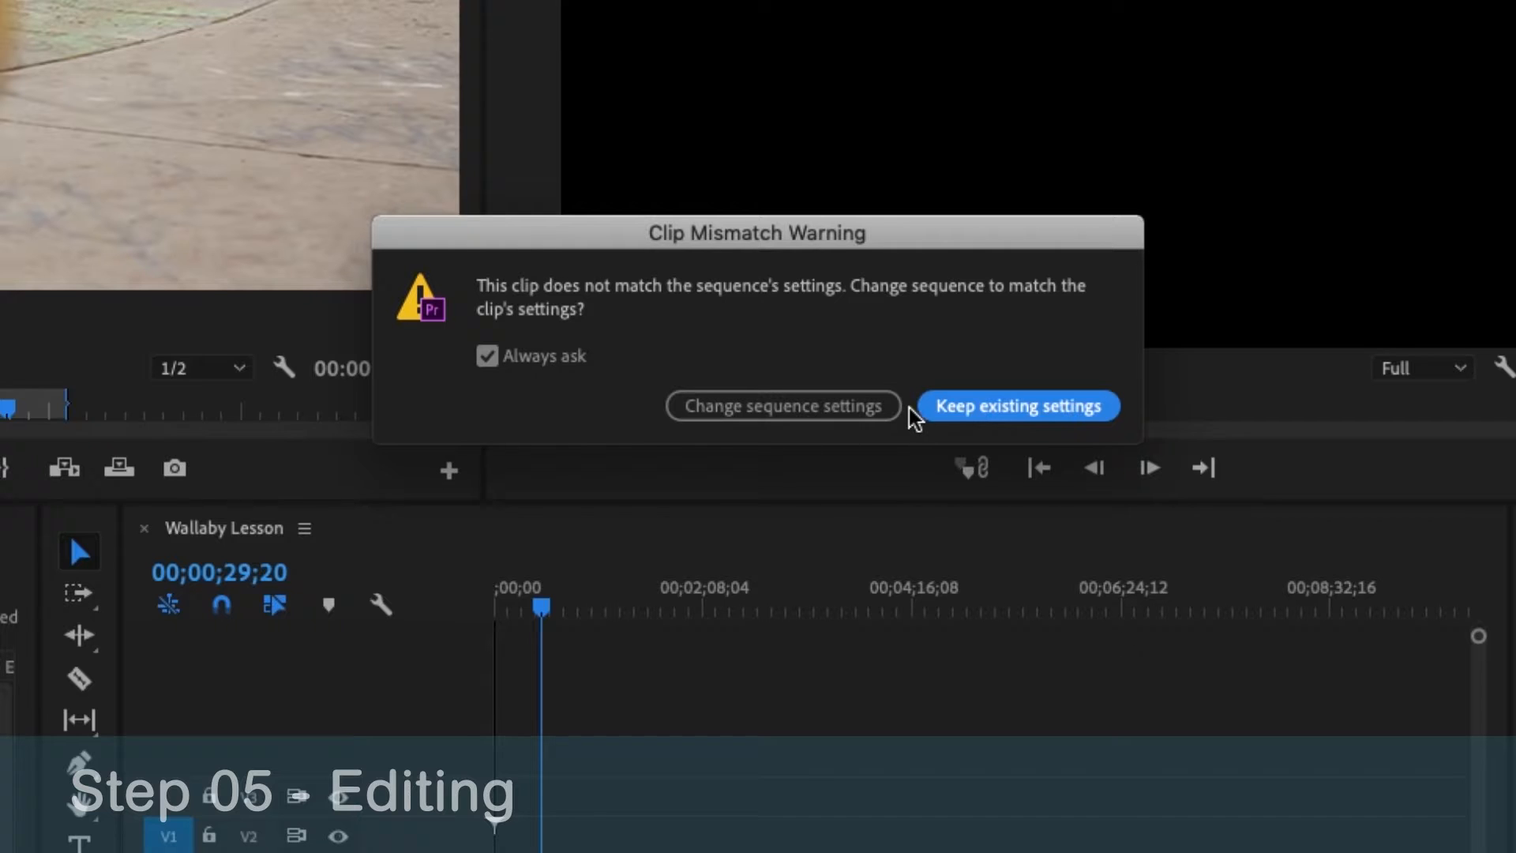
left_click(804, 407)
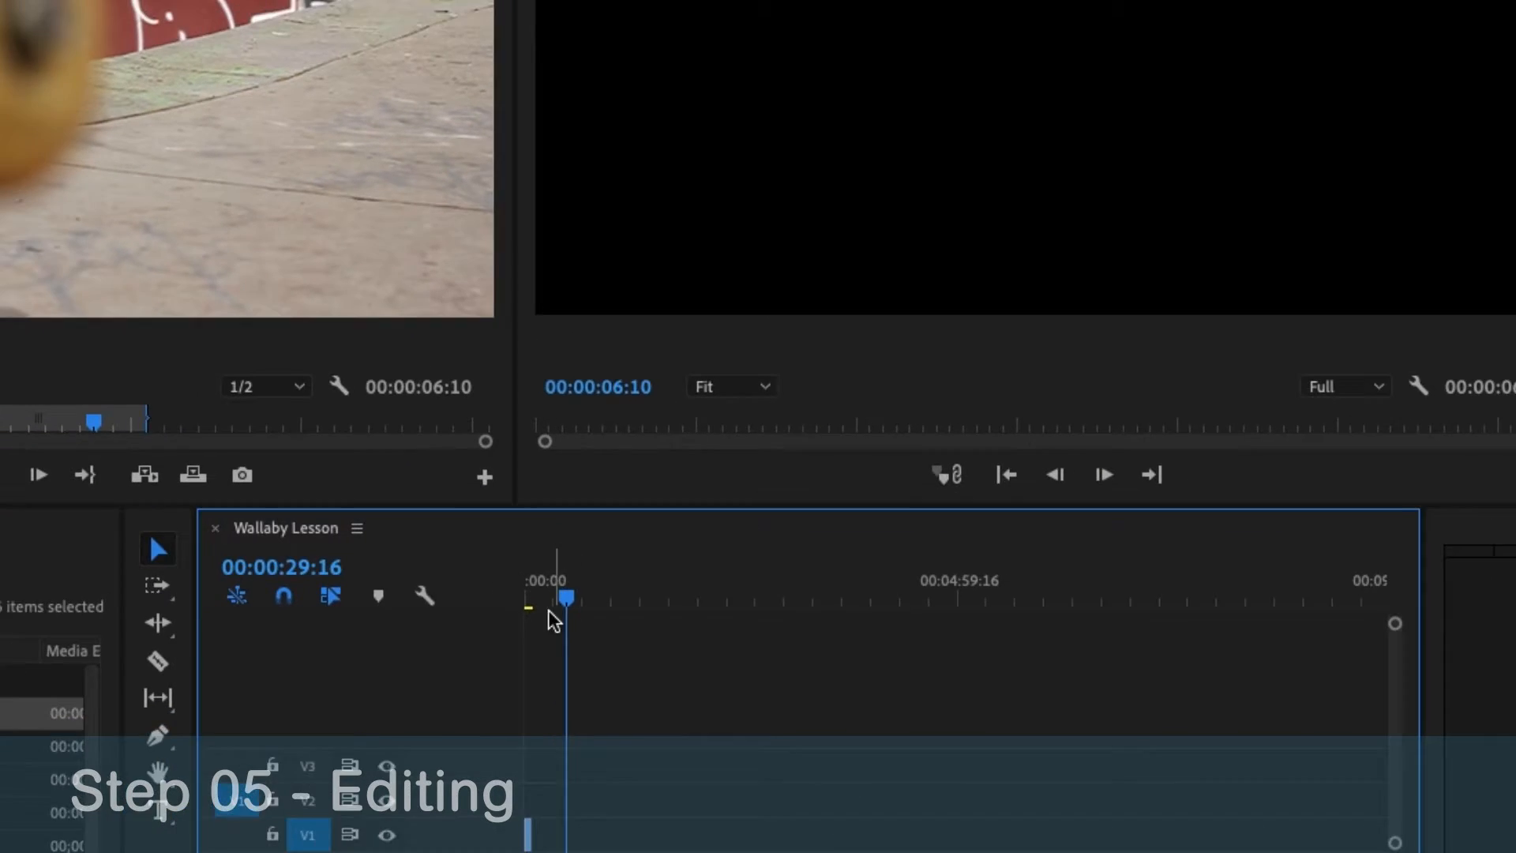
left_click_drag(604, 577, 600, 578)
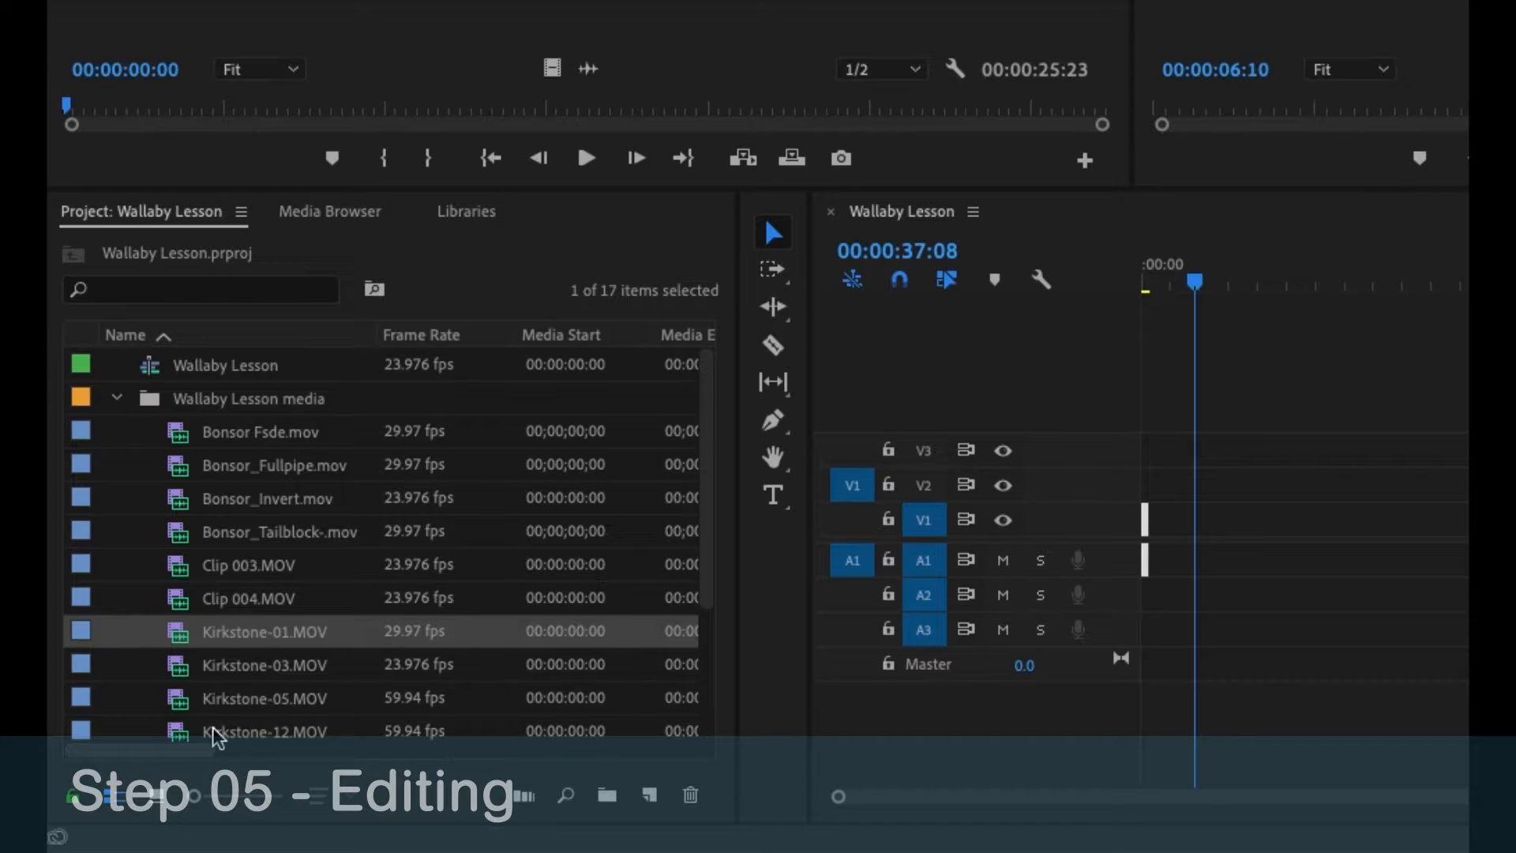
Compare the frame sizes in the Video Info column for the clips in the Wallaby Lesson media bin
left_click(156, 756)
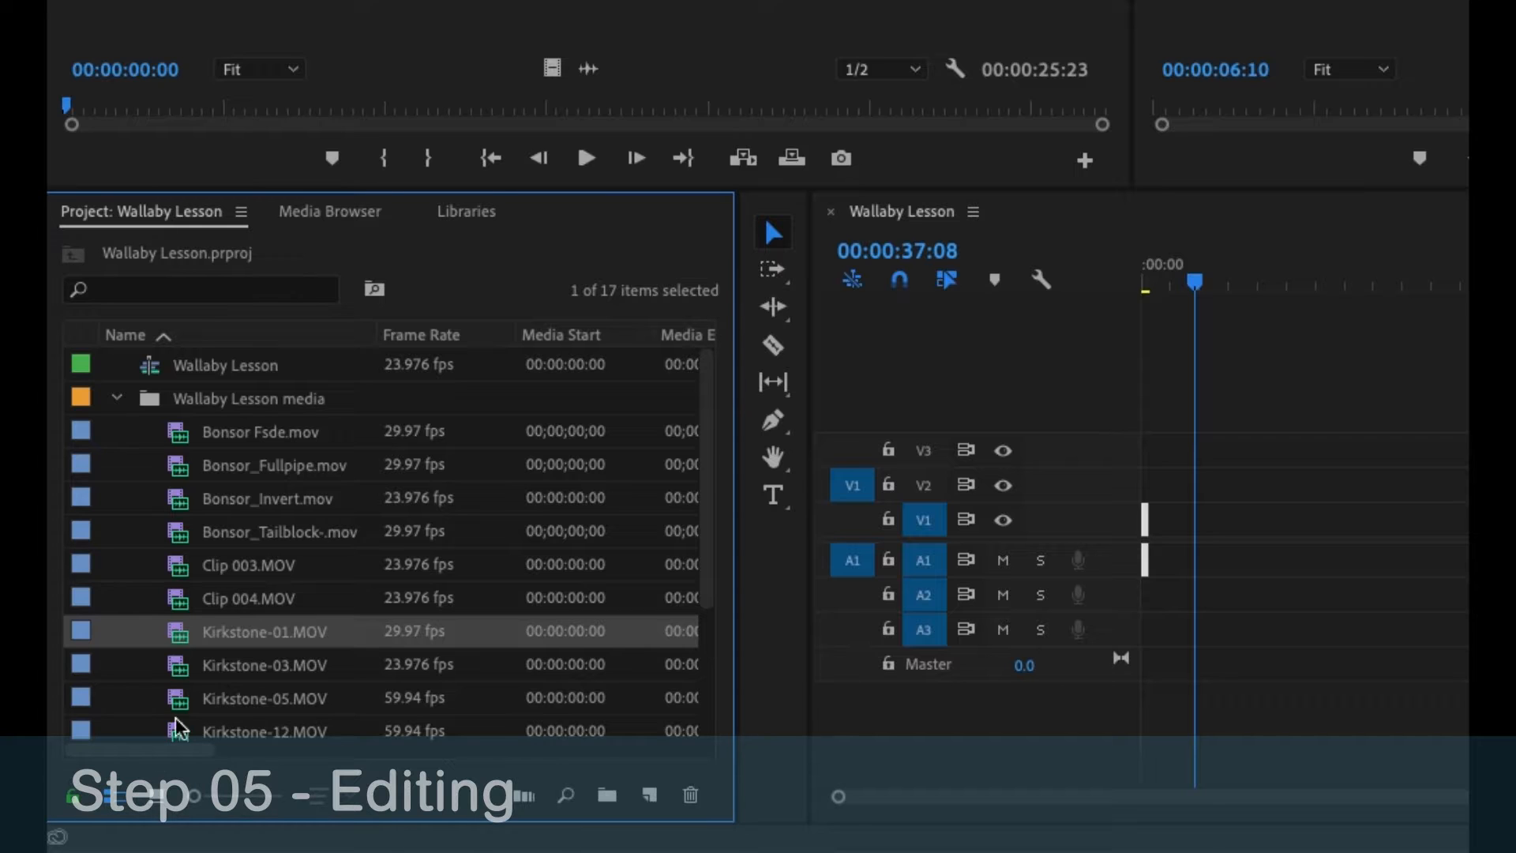
left_click_drag(131, 757, 347, 784)
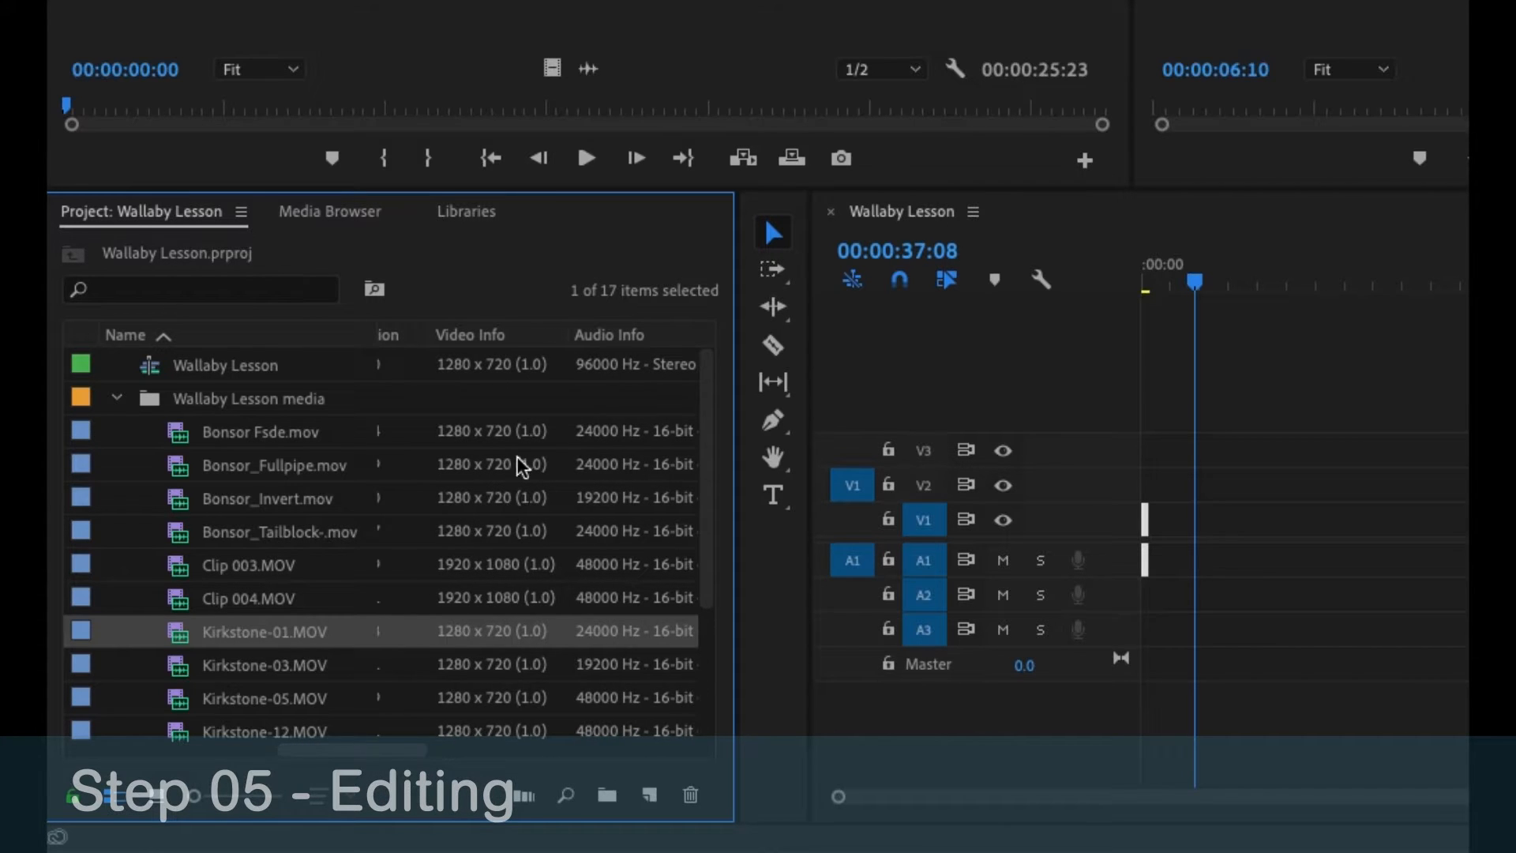
left_click(510, 600)
left_click(484, 576)
left_click(484, 615)
left_click(484, 652)
left_click(484, 684)
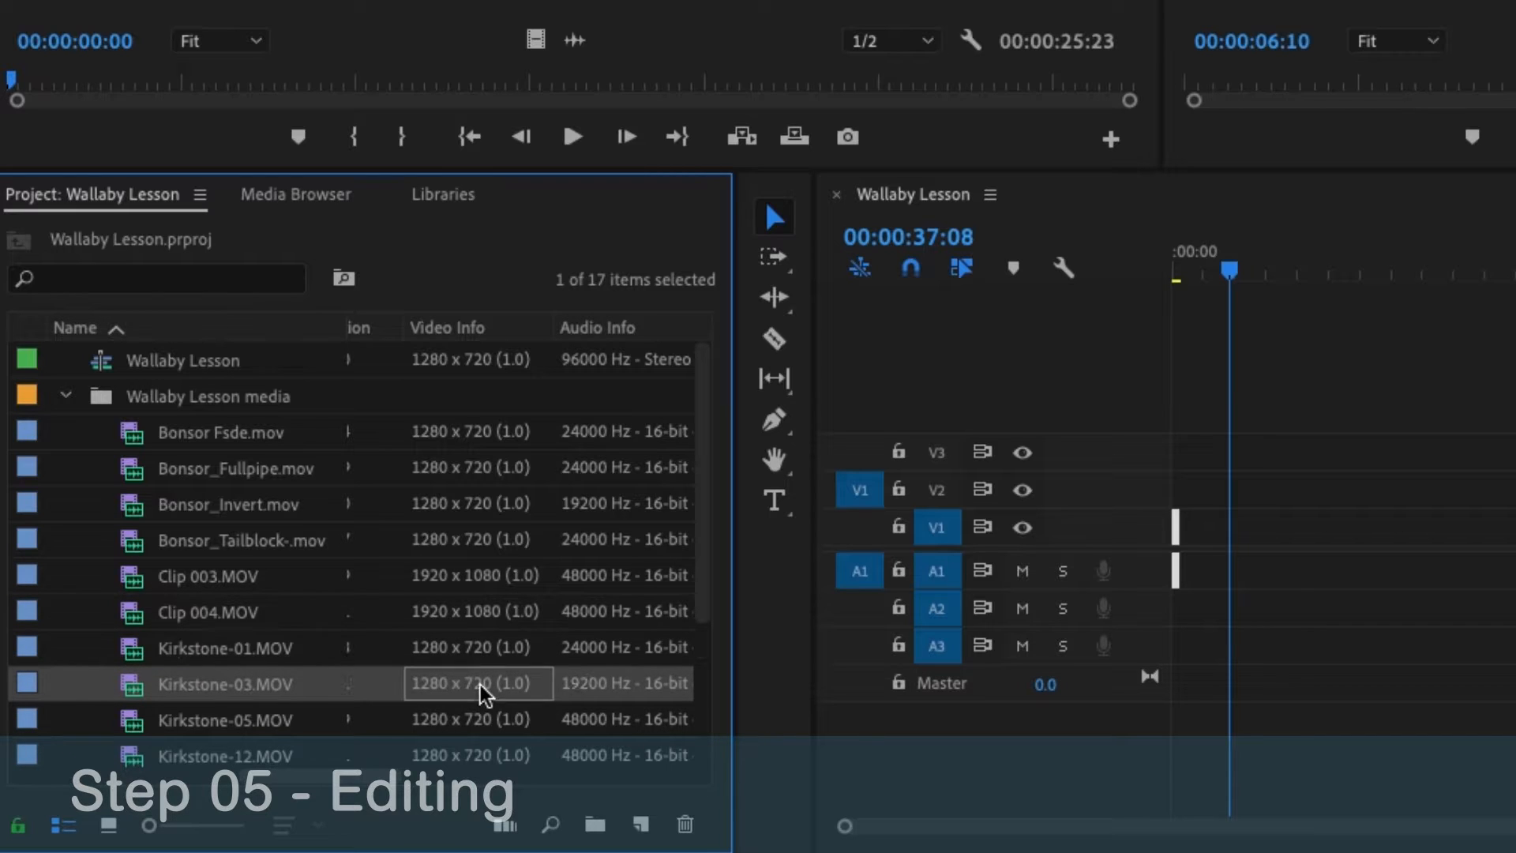
left_click(484, 616)
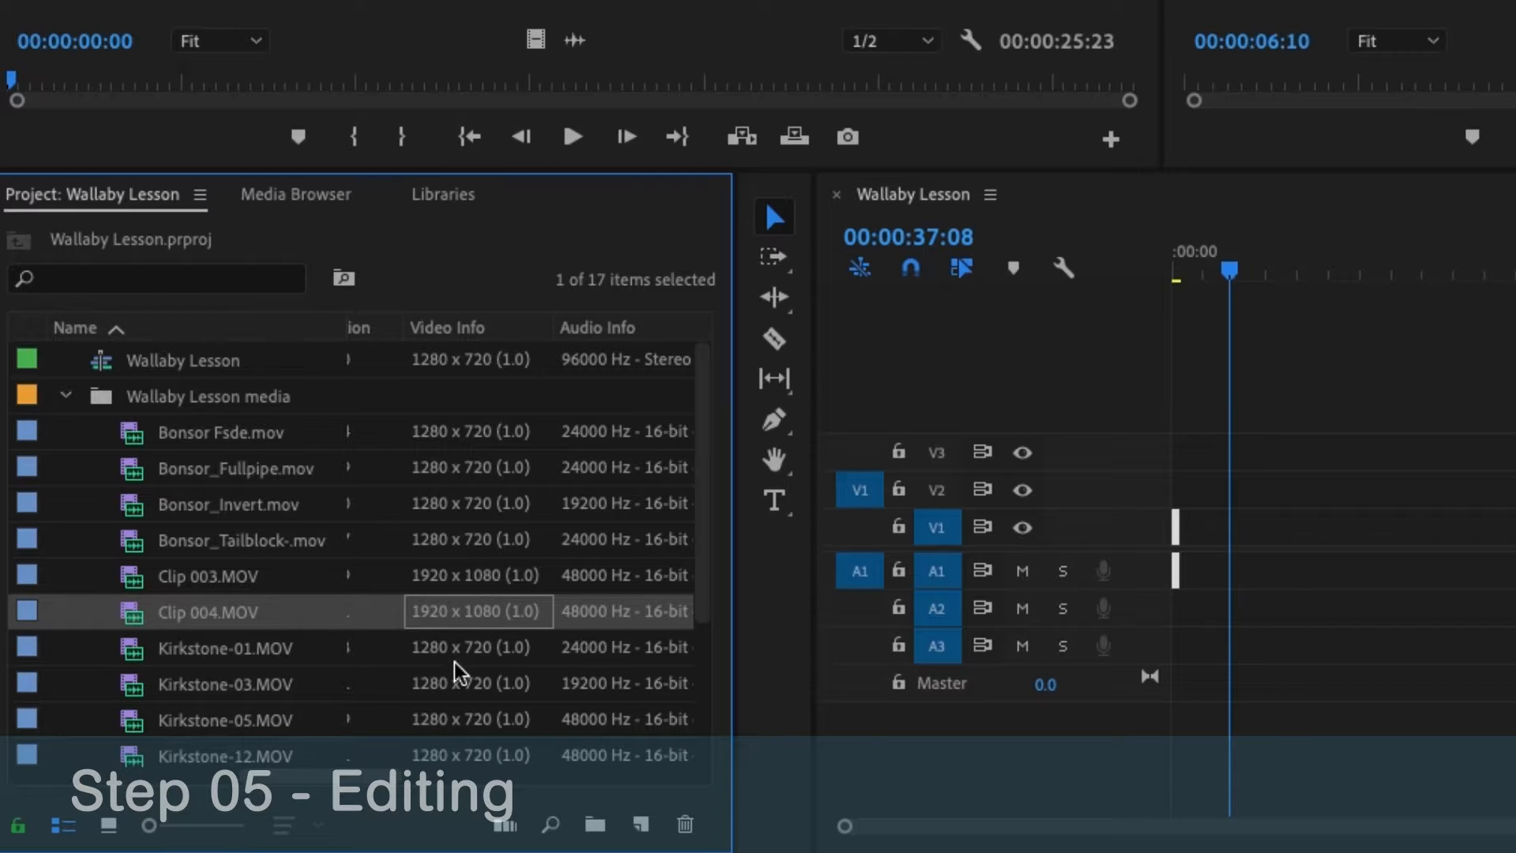
left_click(459, 720)
left_click(471, 685)
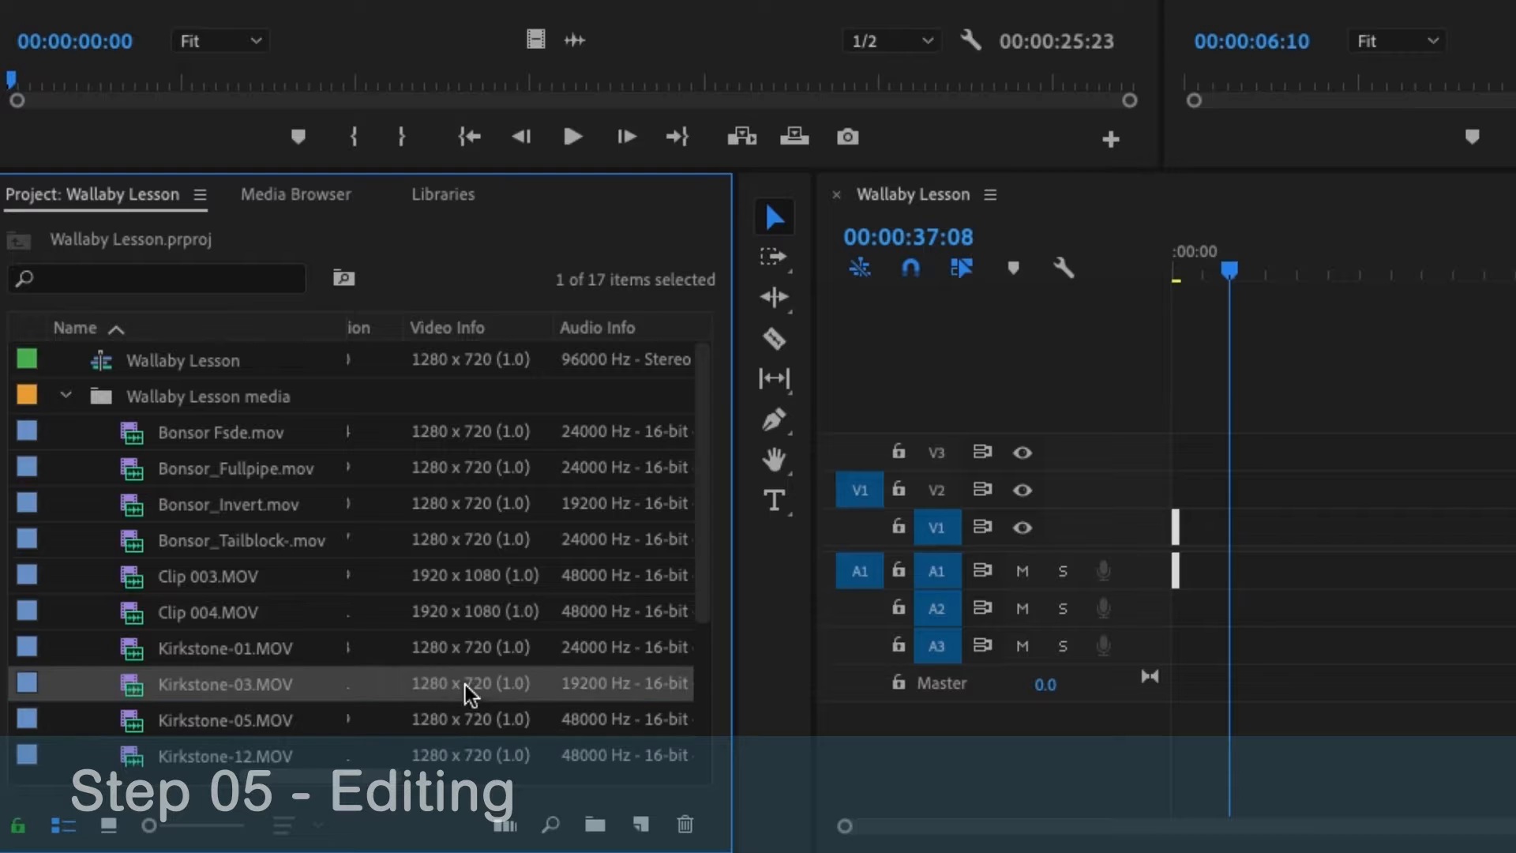
left_click(473, 617)
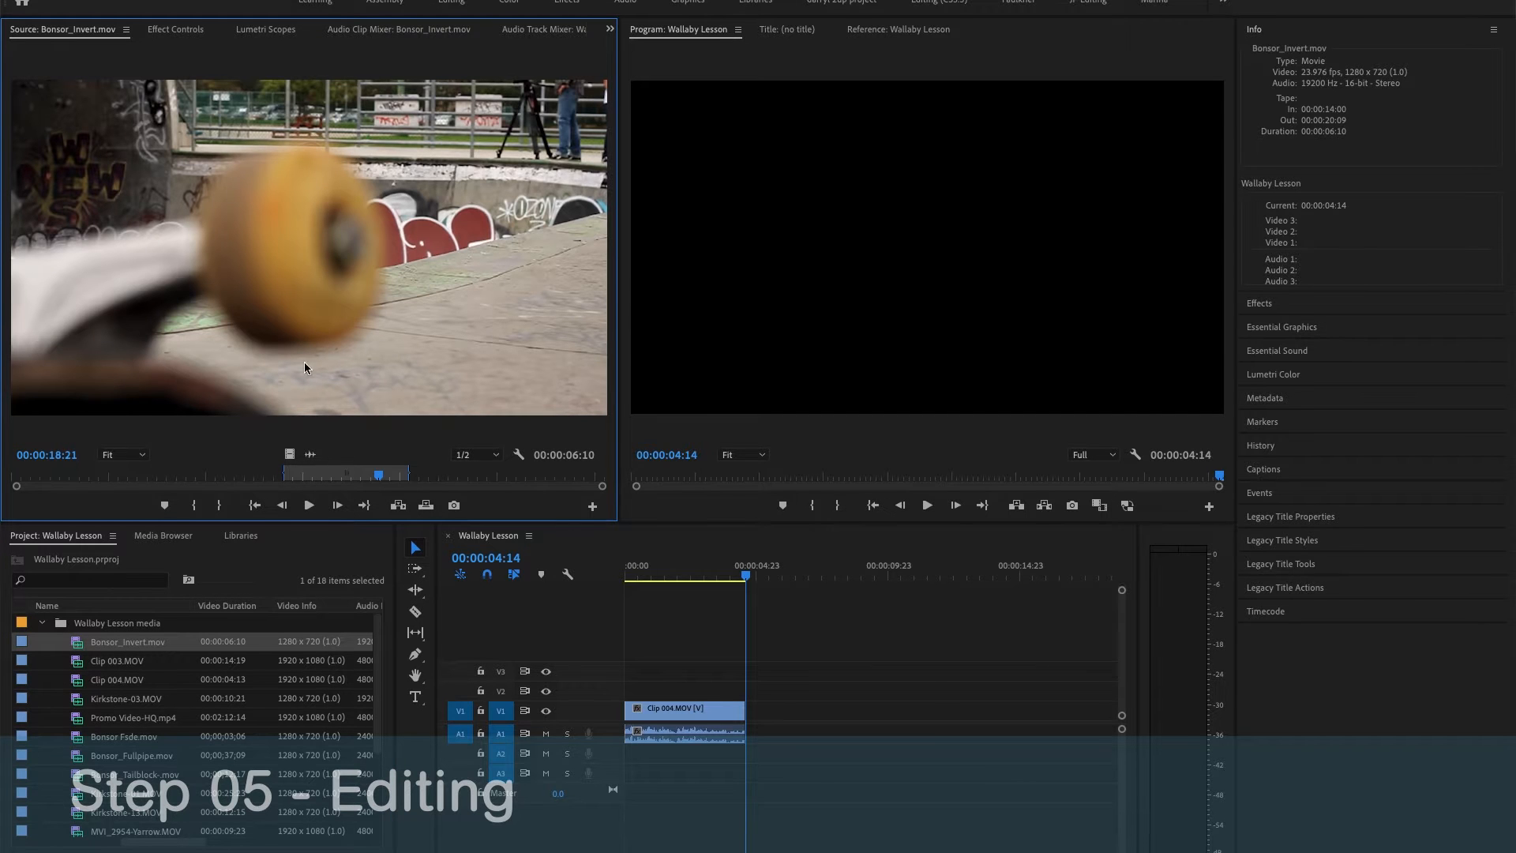
Add the marked sections of Bonsor_Invert.mov and Kirkstone-03.MOV on V1 directly after Clip 004.MOV
key("period")
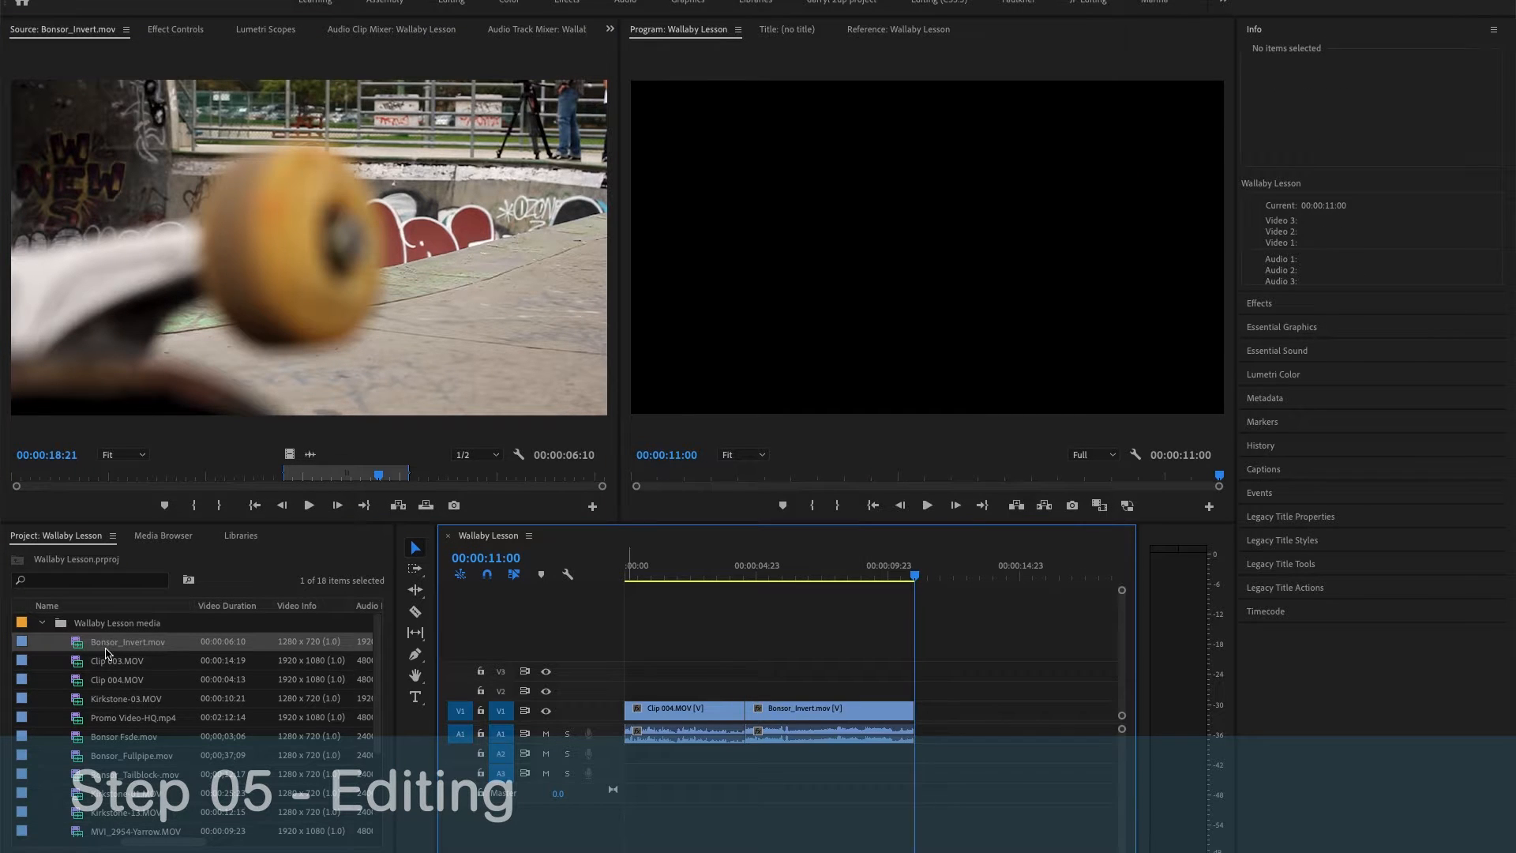
left_click(76, 661)
double_click(77, 702)
left_click_drag(316, 269, 907, 731)
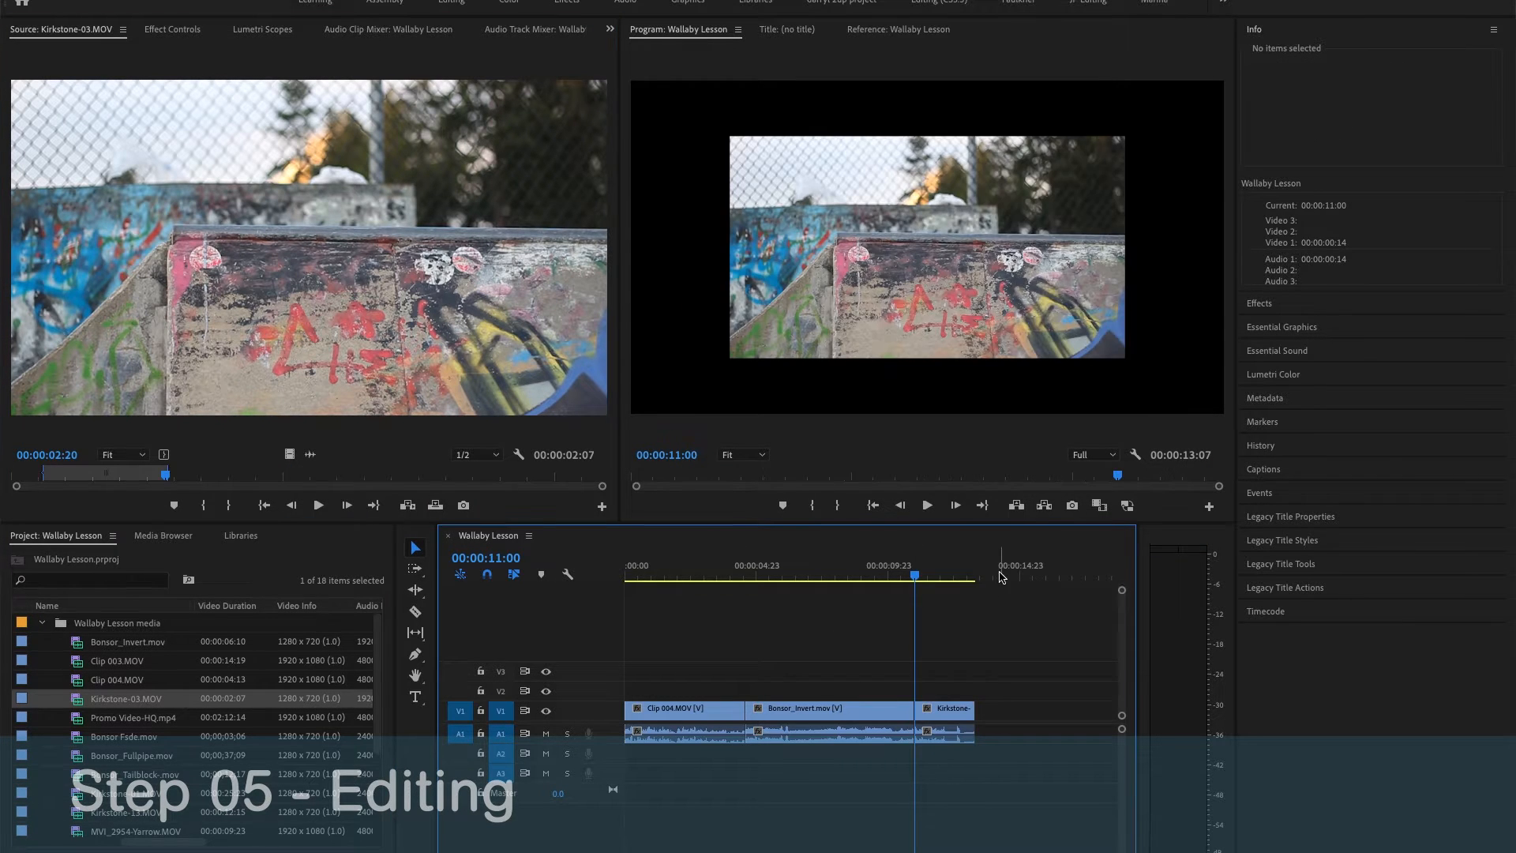
Mark Kirkstone-01.MOV from 00;00;12;07 to 00;00;18;06 and place the section on V1 after the Kirkstone-03.MOV clip
left_click(989, 570)
left_click(105, 738)
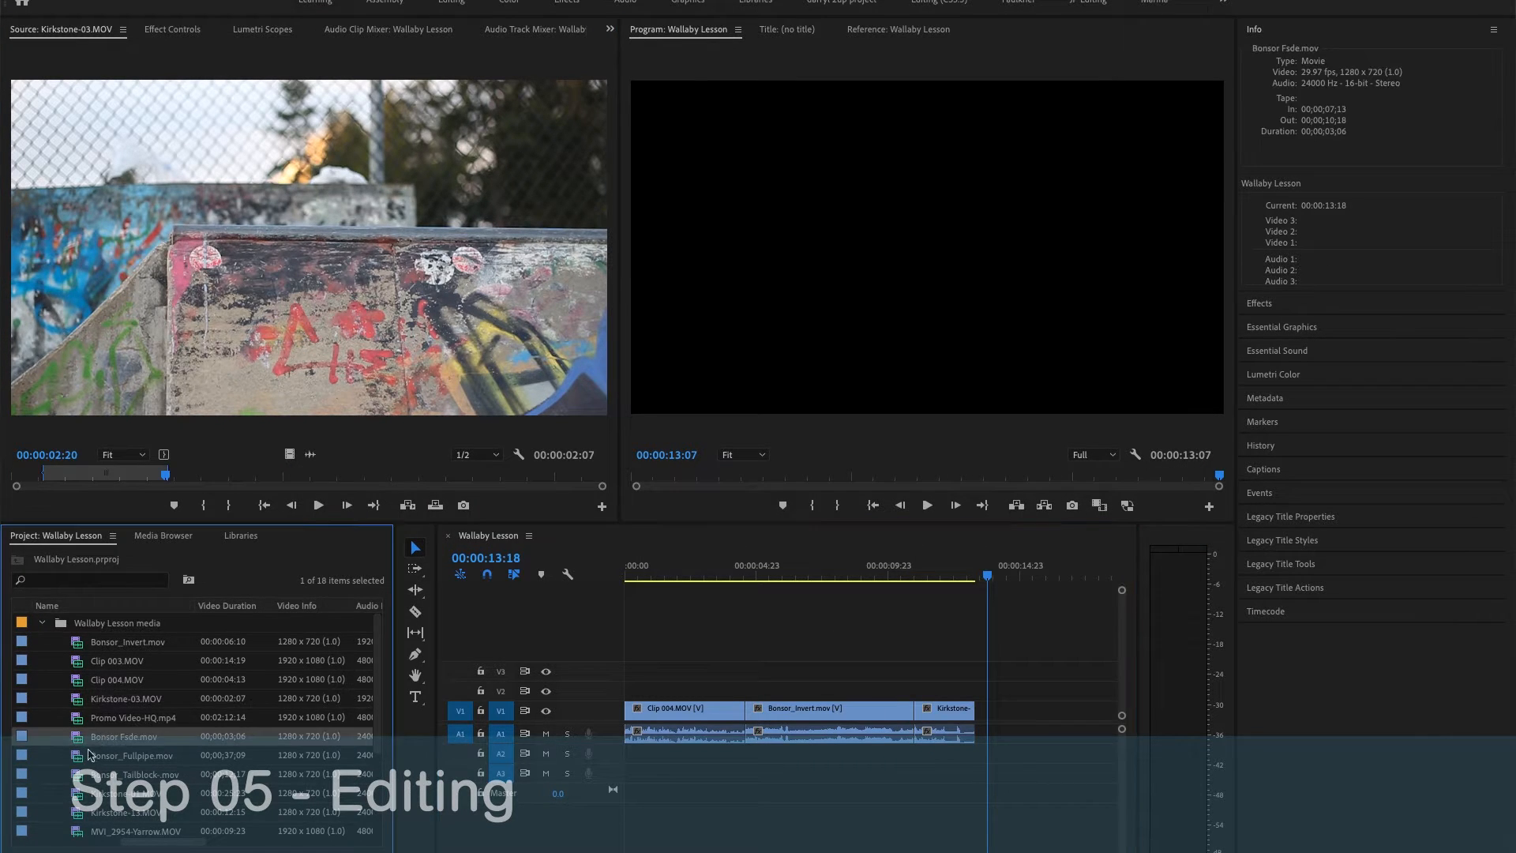
double_click(89, 796)
left_click_drag(88, 478, 431, 474)
key("i")
key("o")
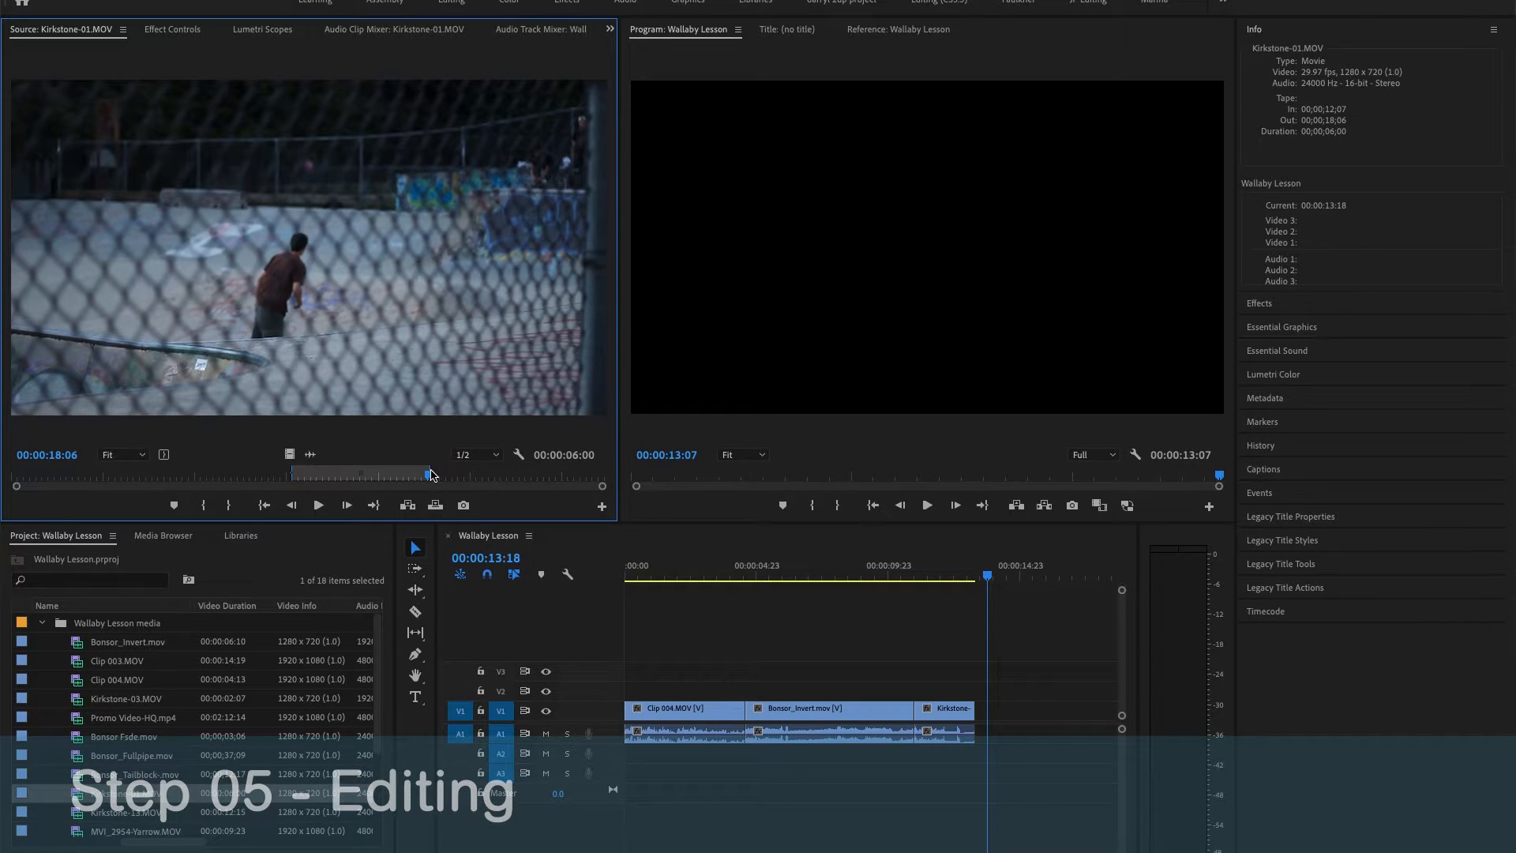
left_click_drag(402, 321, 988, 728)
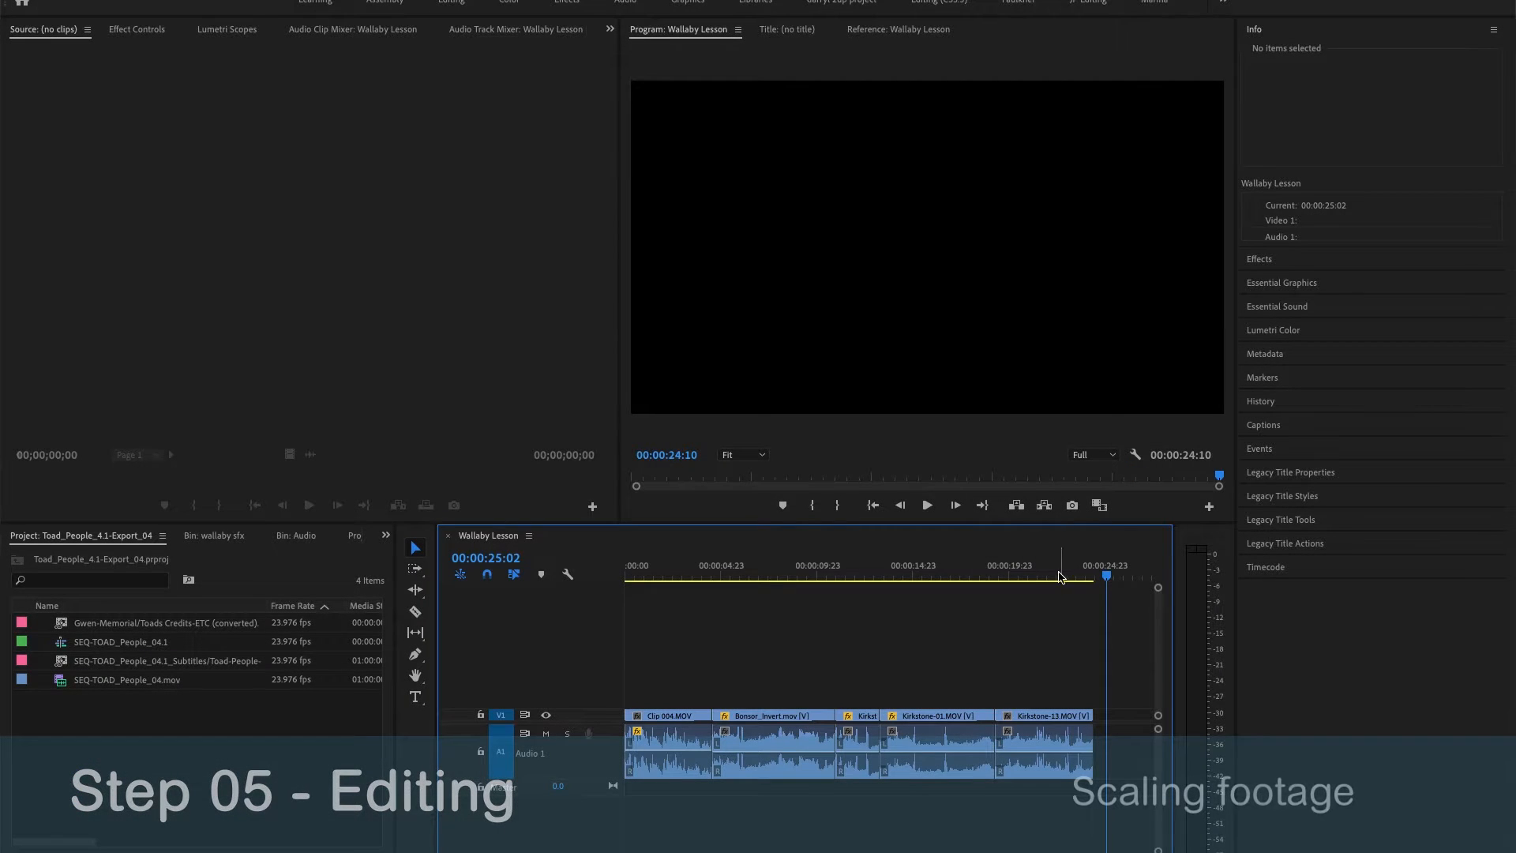
Enlarge the Kirkstone-13.MOV clip by raising its Motion Scale above 100 in Effect Controls
left_click(1047, 577)
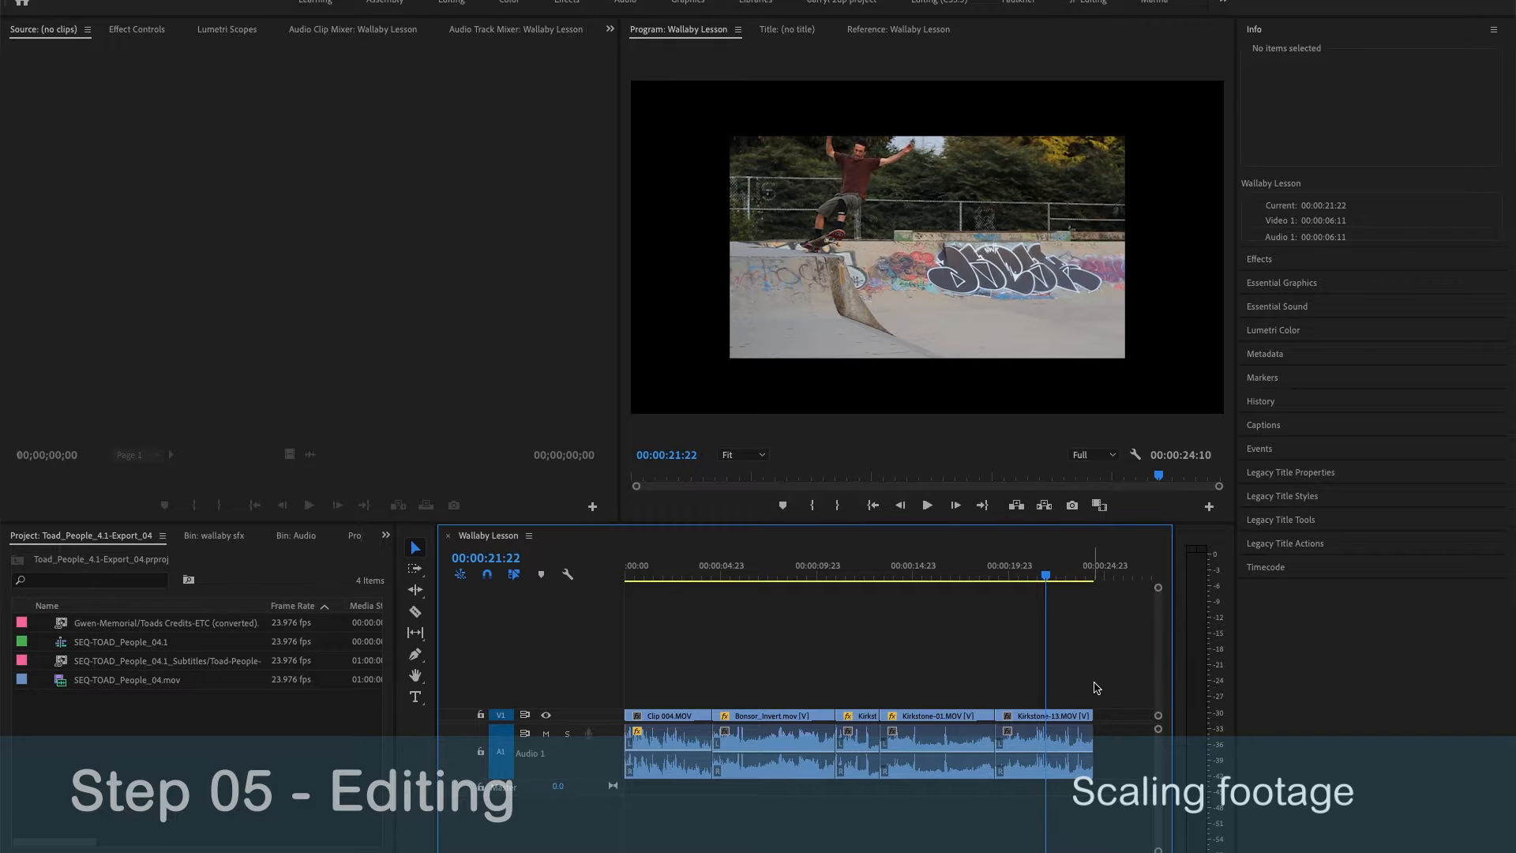
left_click(1061, 719)
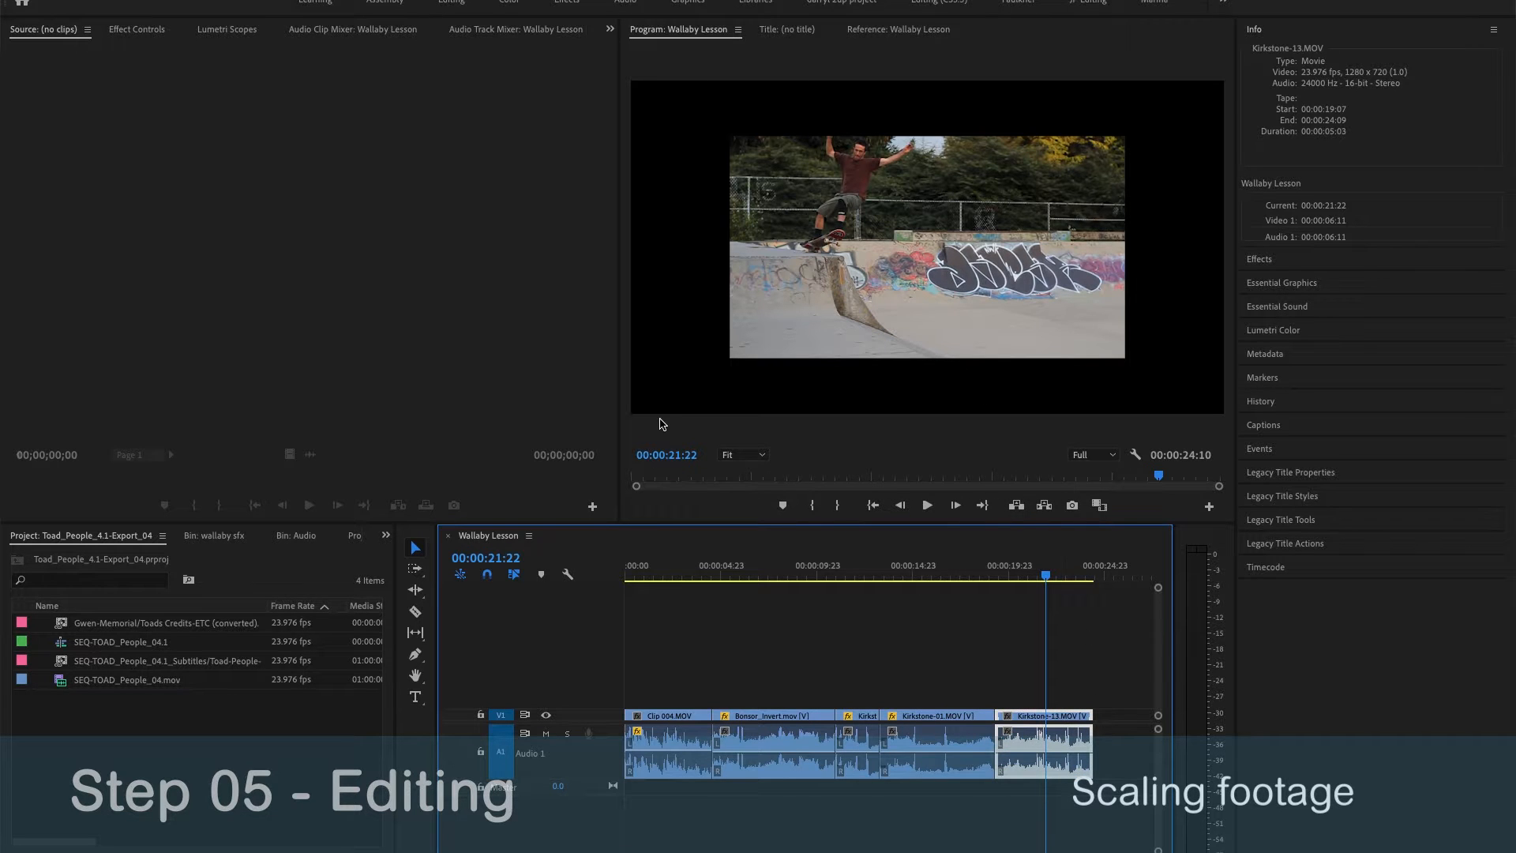
left_click(131, 29)
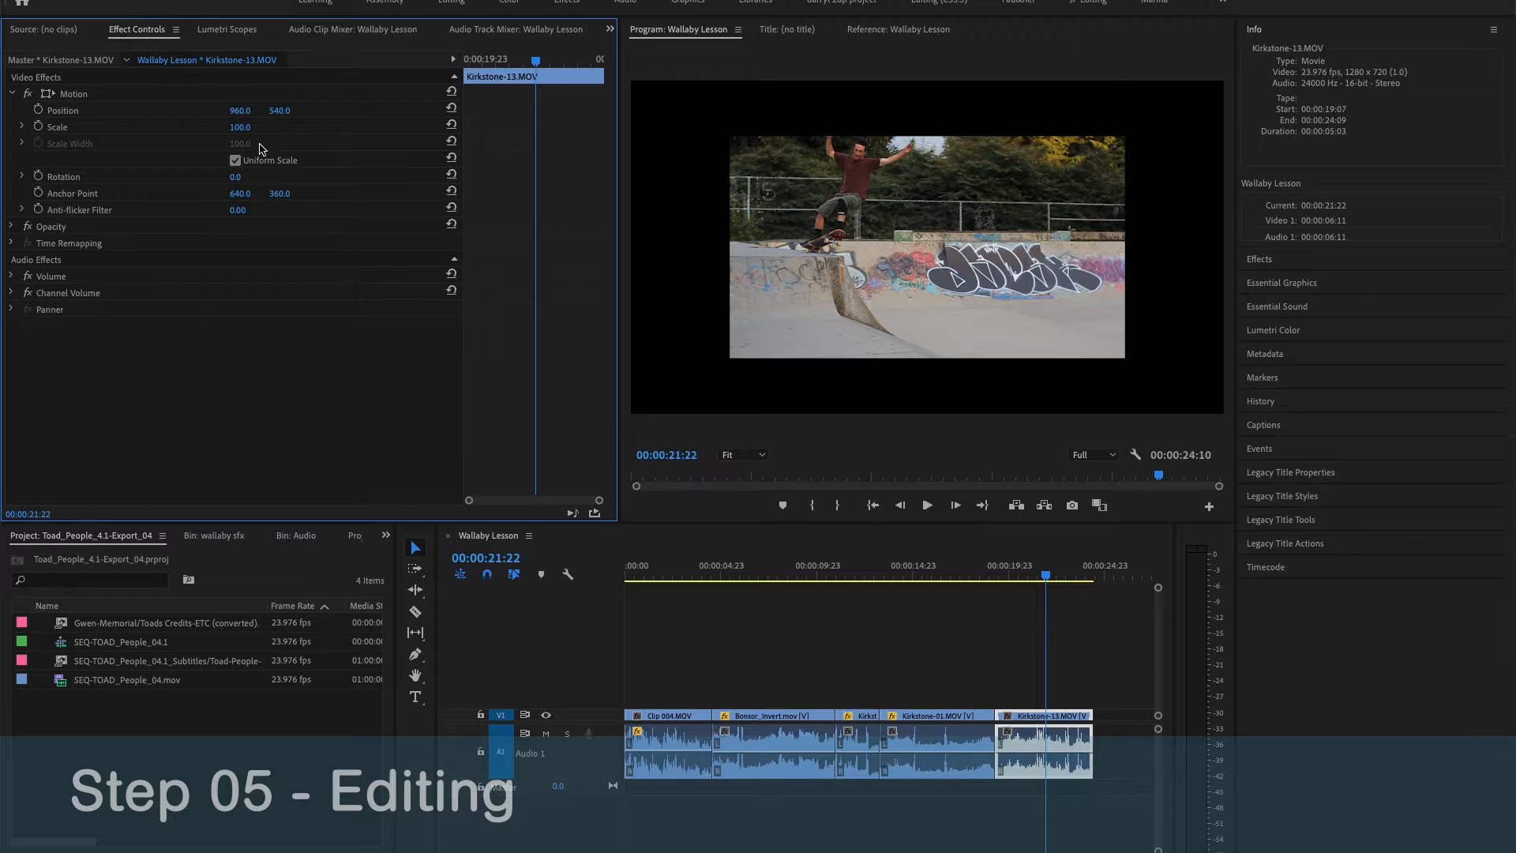
mouse_move(240, 128)
left_mouse_down()
mouse_move(291, 127)
mouse_move(261, 127)
left_mouse_up()
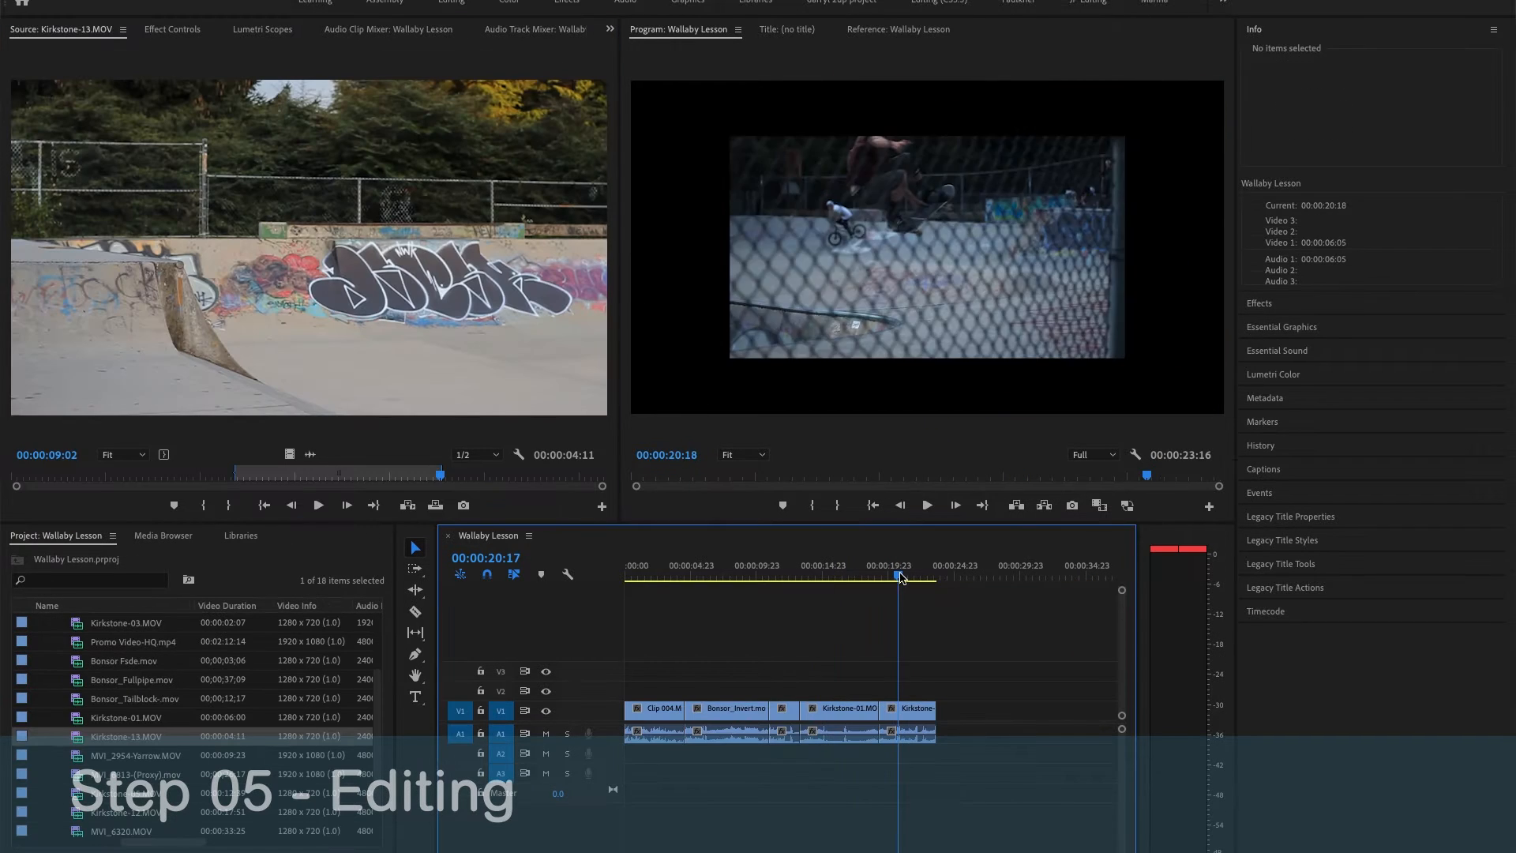
Apply Set to Frame Size to the four clips after Clip 004.MOV on V1 and check the framing in the sequence
left_click_drag(970, 651, 735, 730)
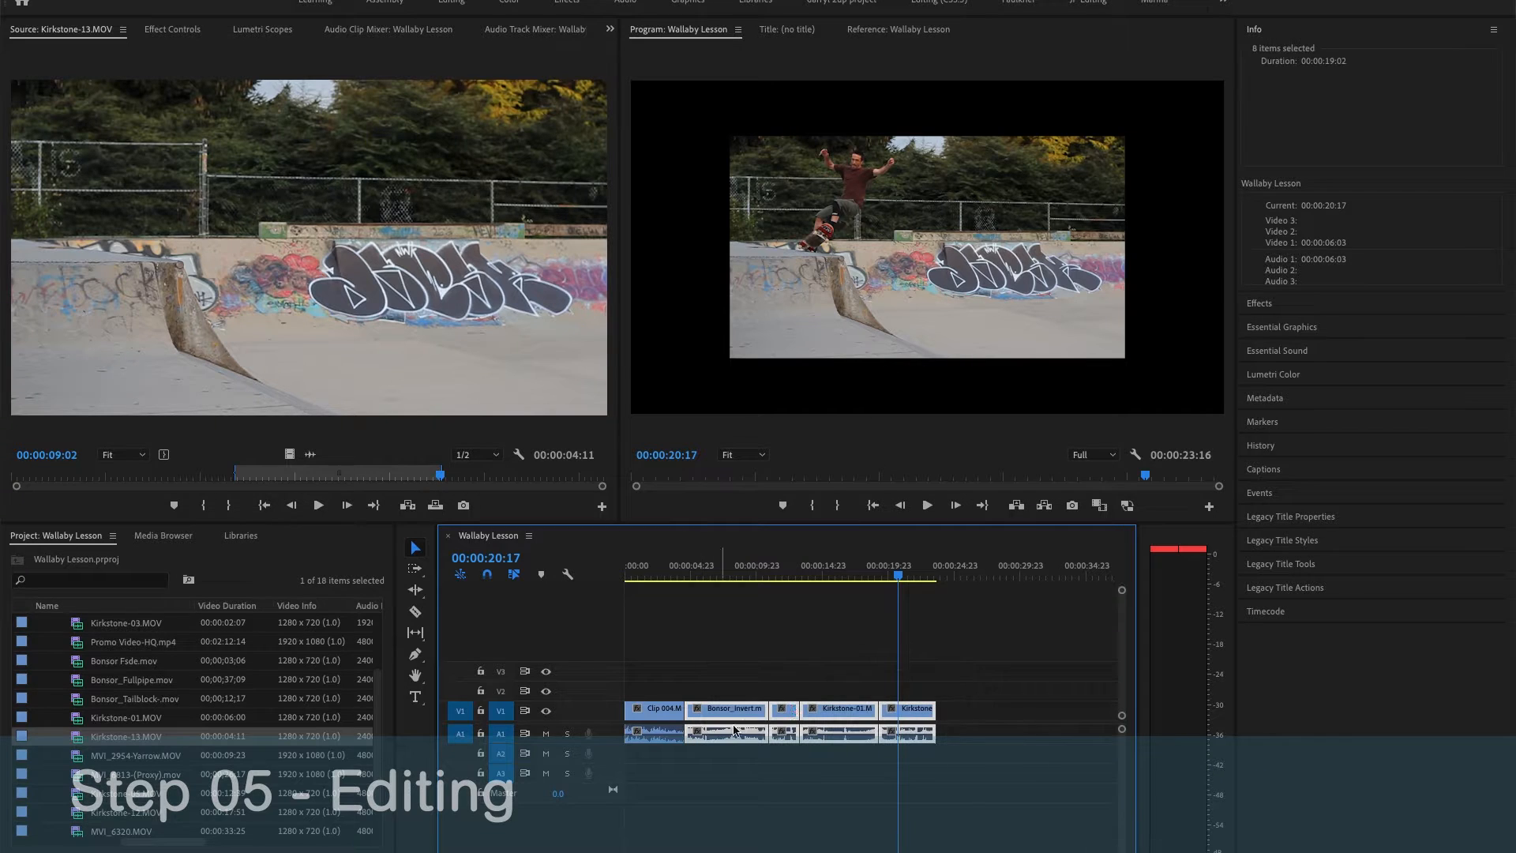
right_click(912, 715)
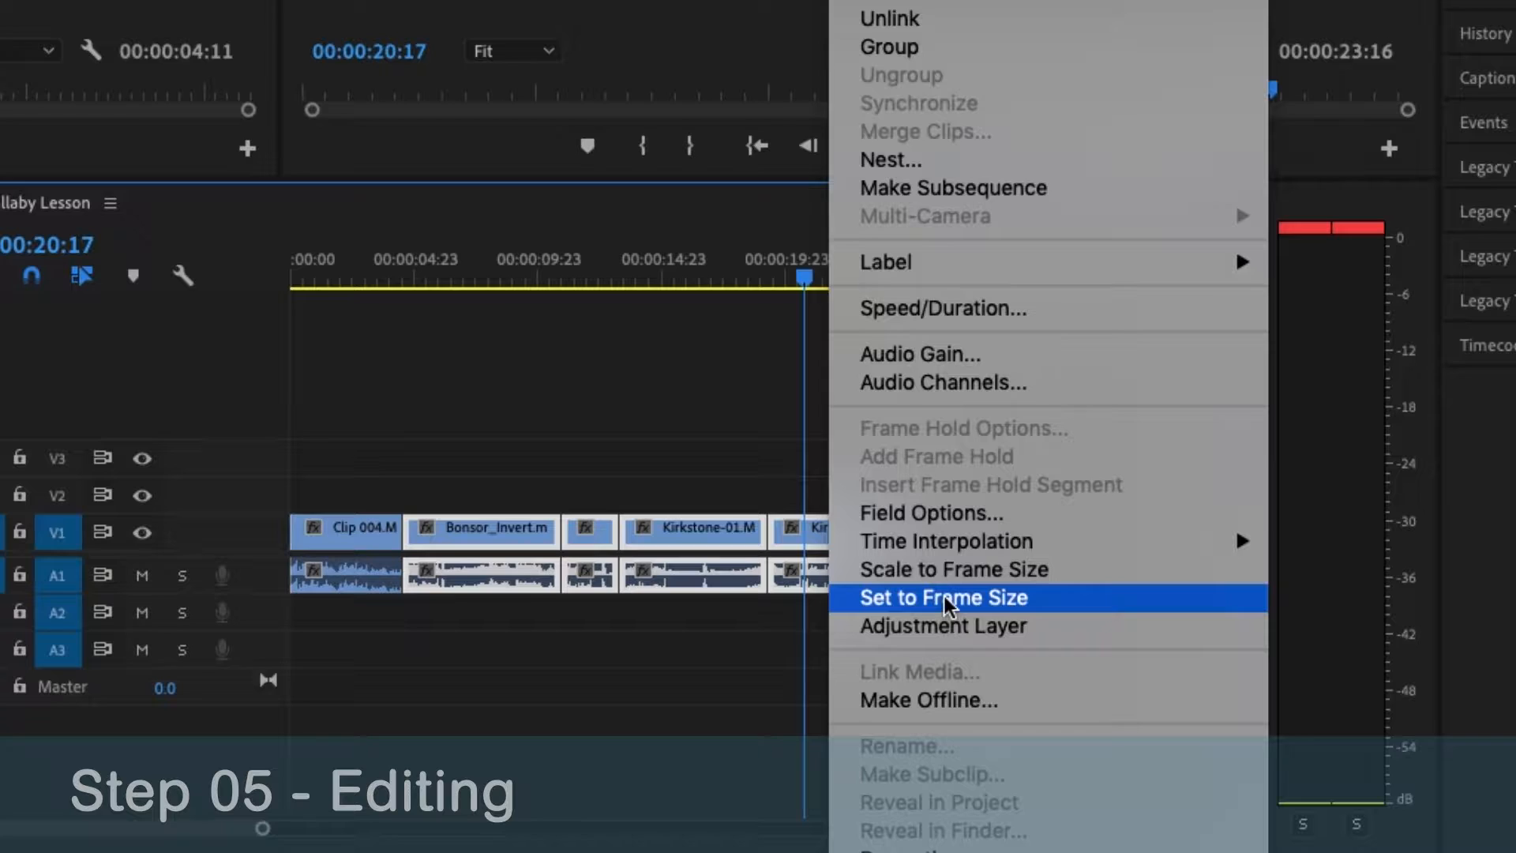
left_click(945, 595)
left_click(859, 456)
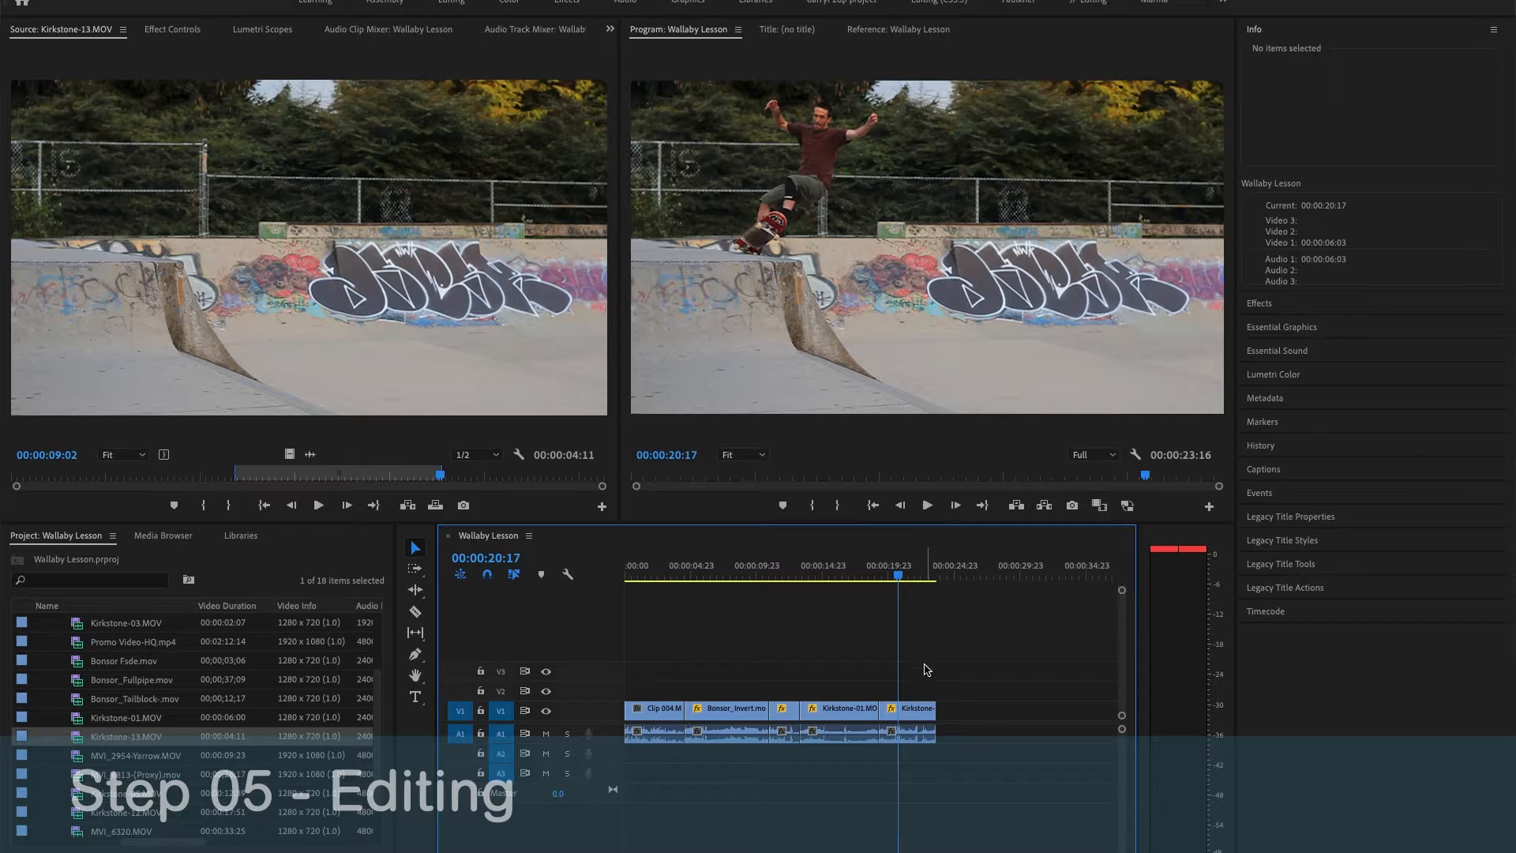
left_click(860, 565)
left_click(900, 575)
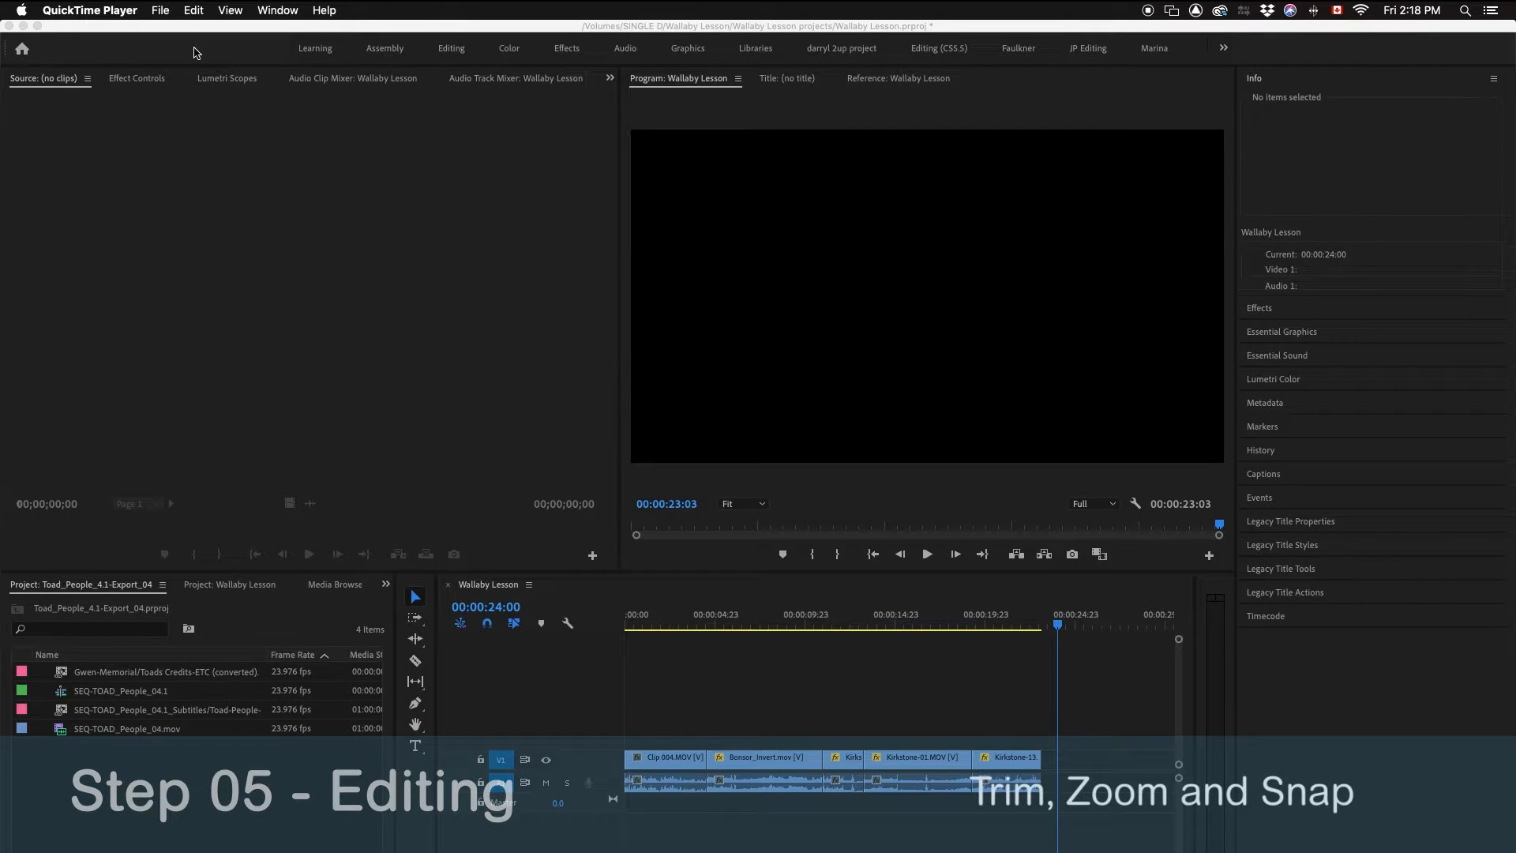
Choose the Final Cut Pro 7.0 keyboard layout preset in the Keyboard Shortcuts settings and accept it
left_click(162, 32)
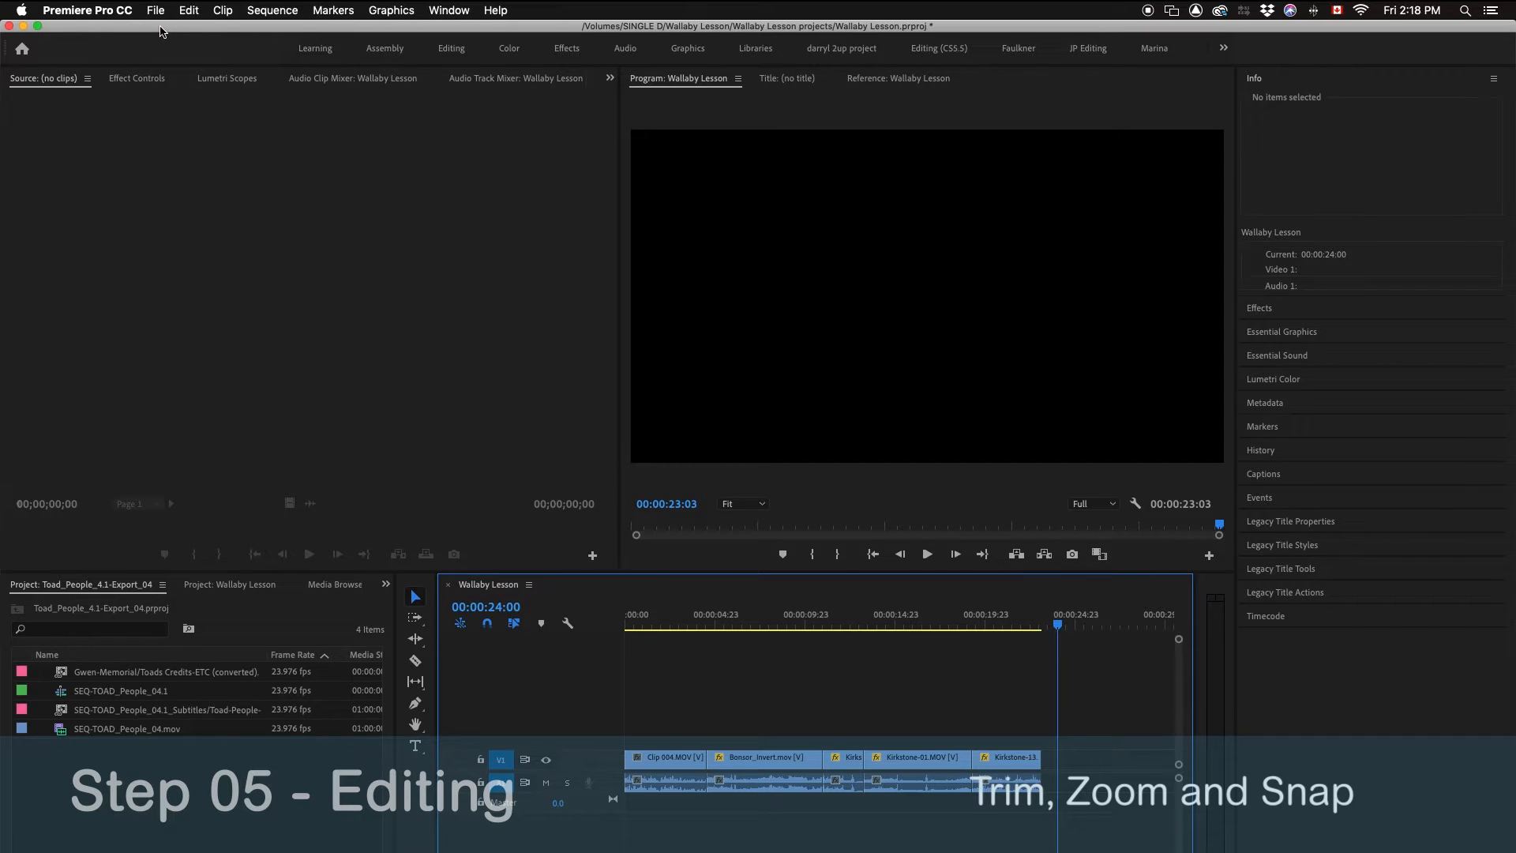
left_click(113, 11)
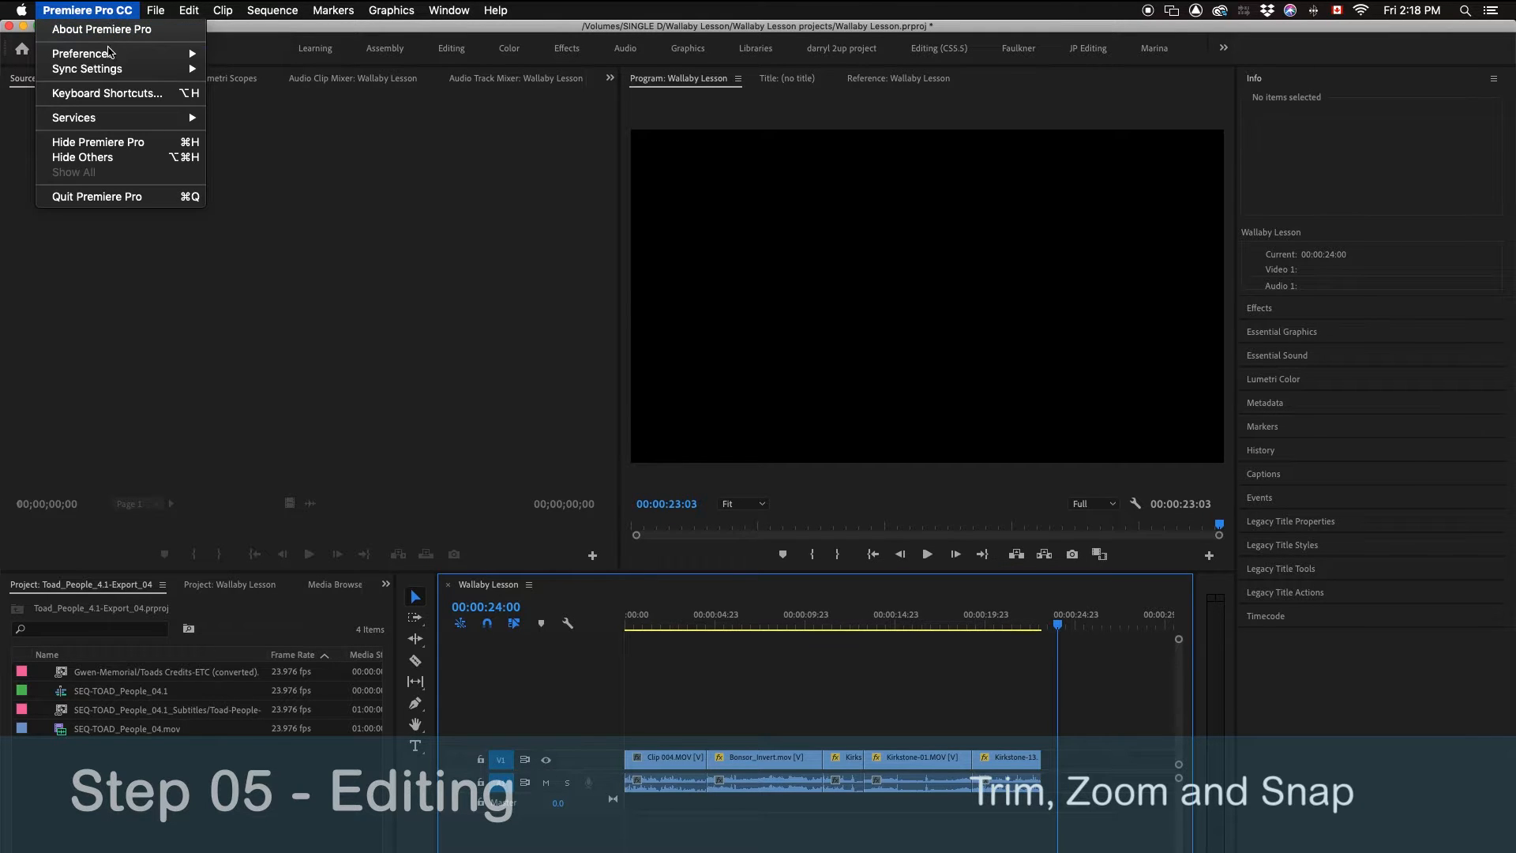
left_click(108, 94)
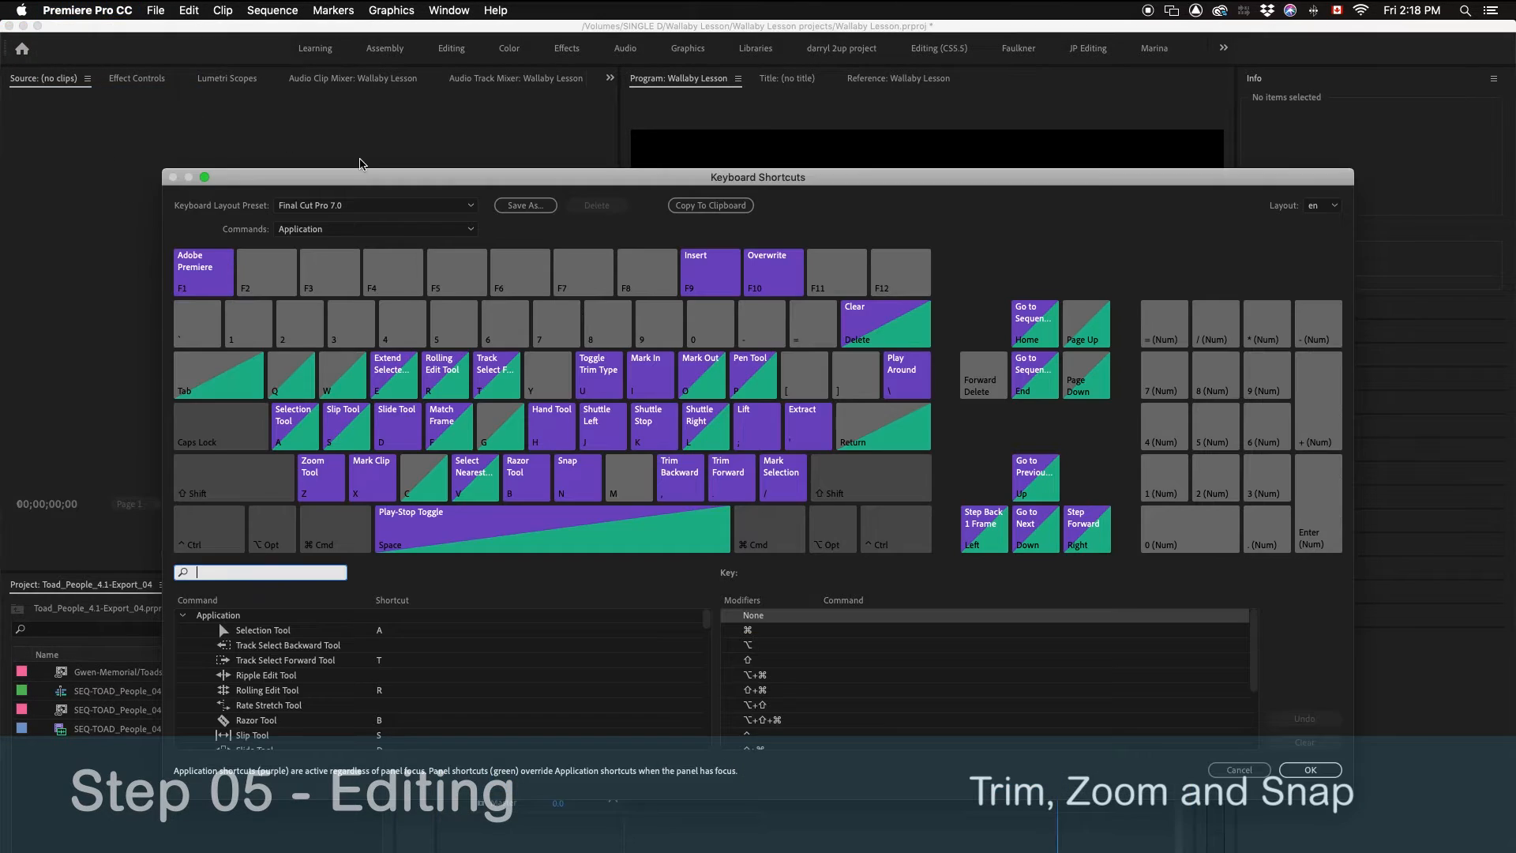
left_click(376, 207)
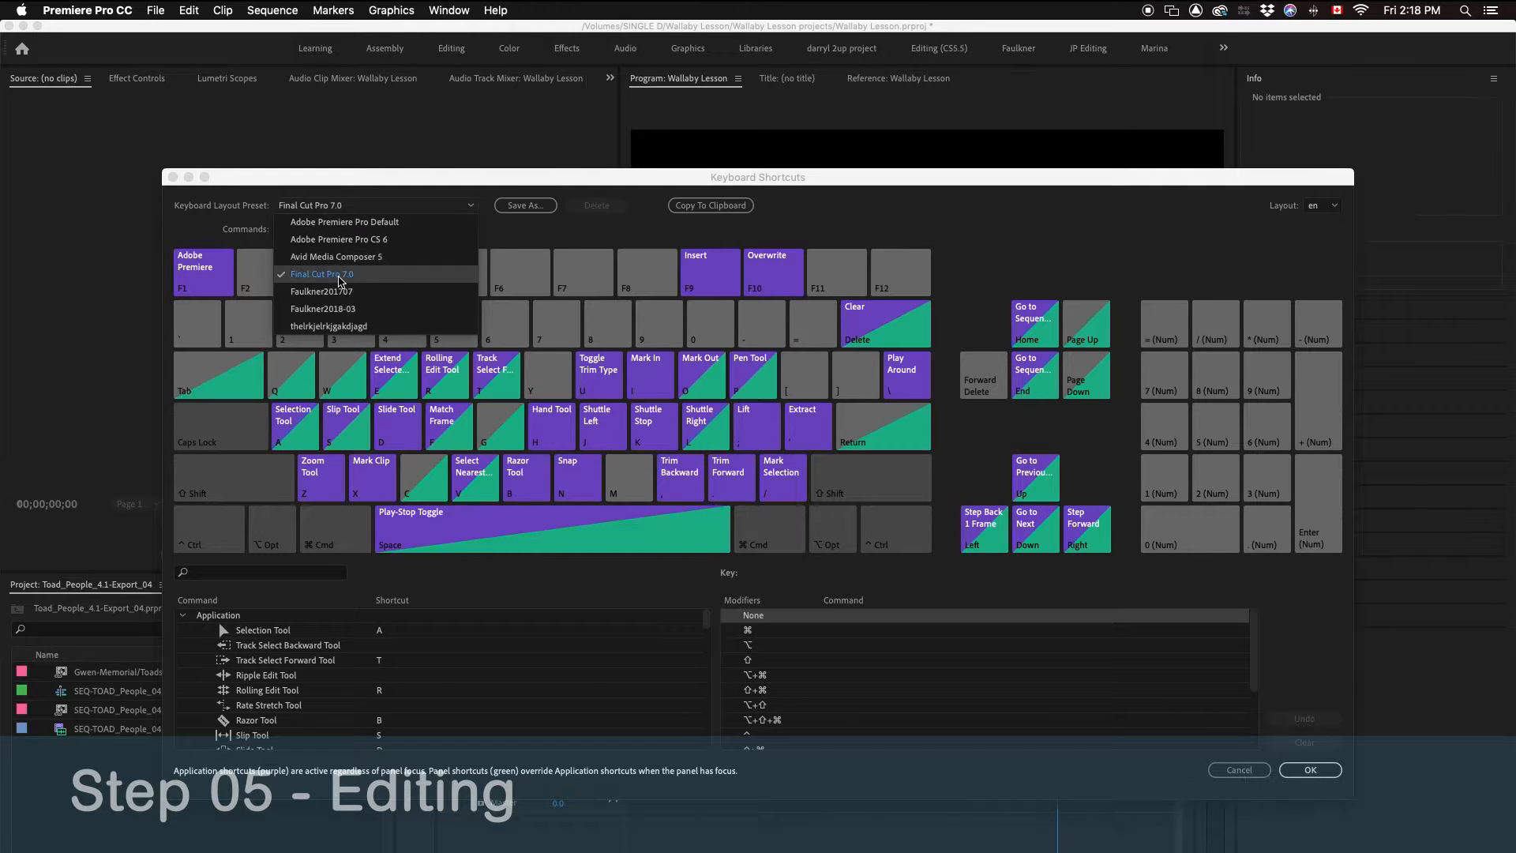
left_click(340, 274)
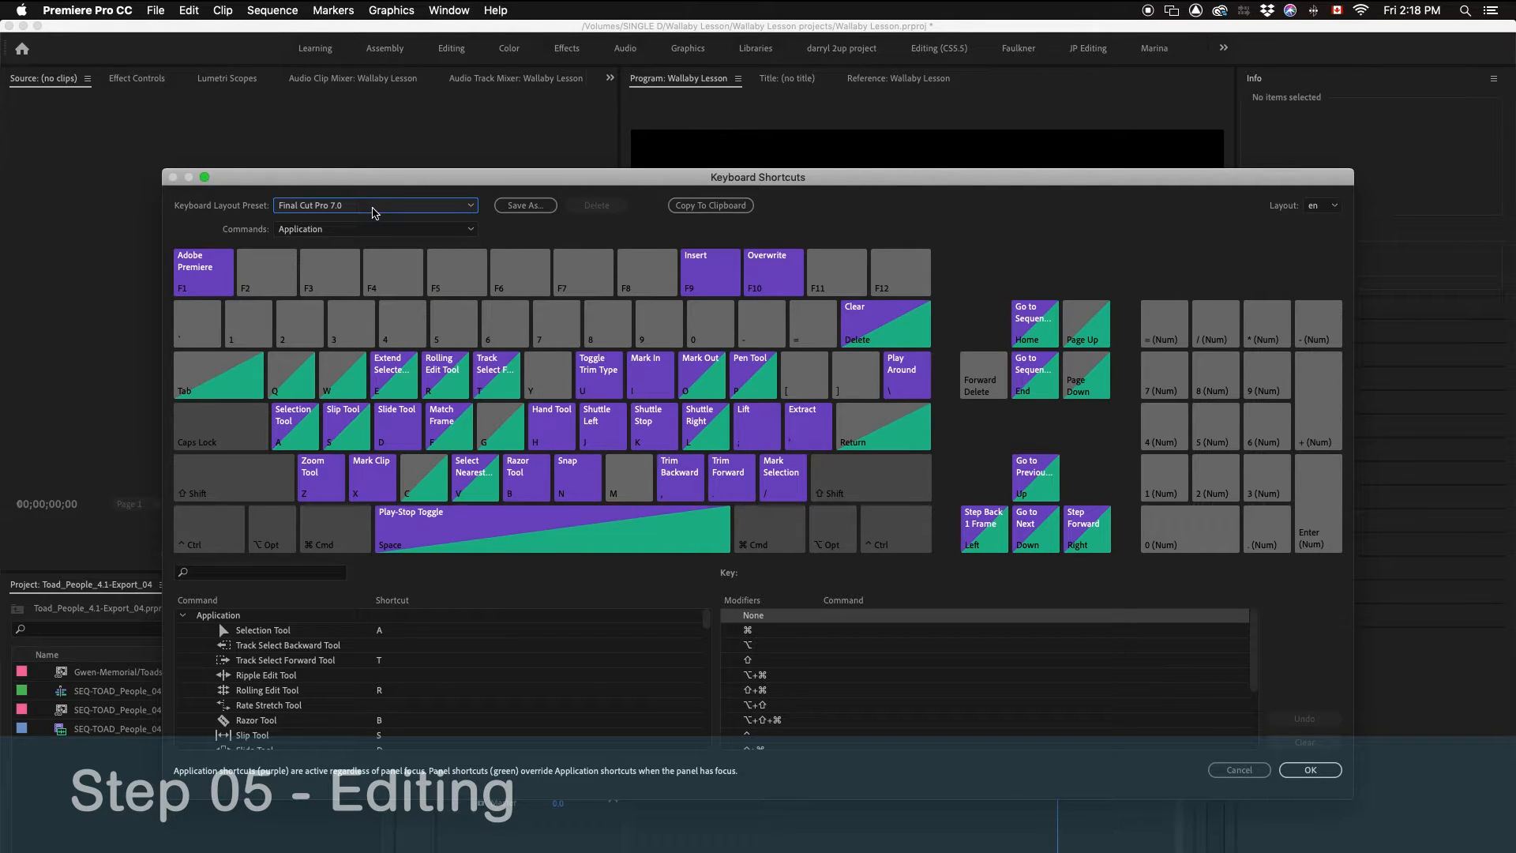
left_click(1307, 768)
Use the Selection tool to trim both ends of the Kirkstone-13.MOV clip, with its end at 00:00:22:22
left_click(413, 597)
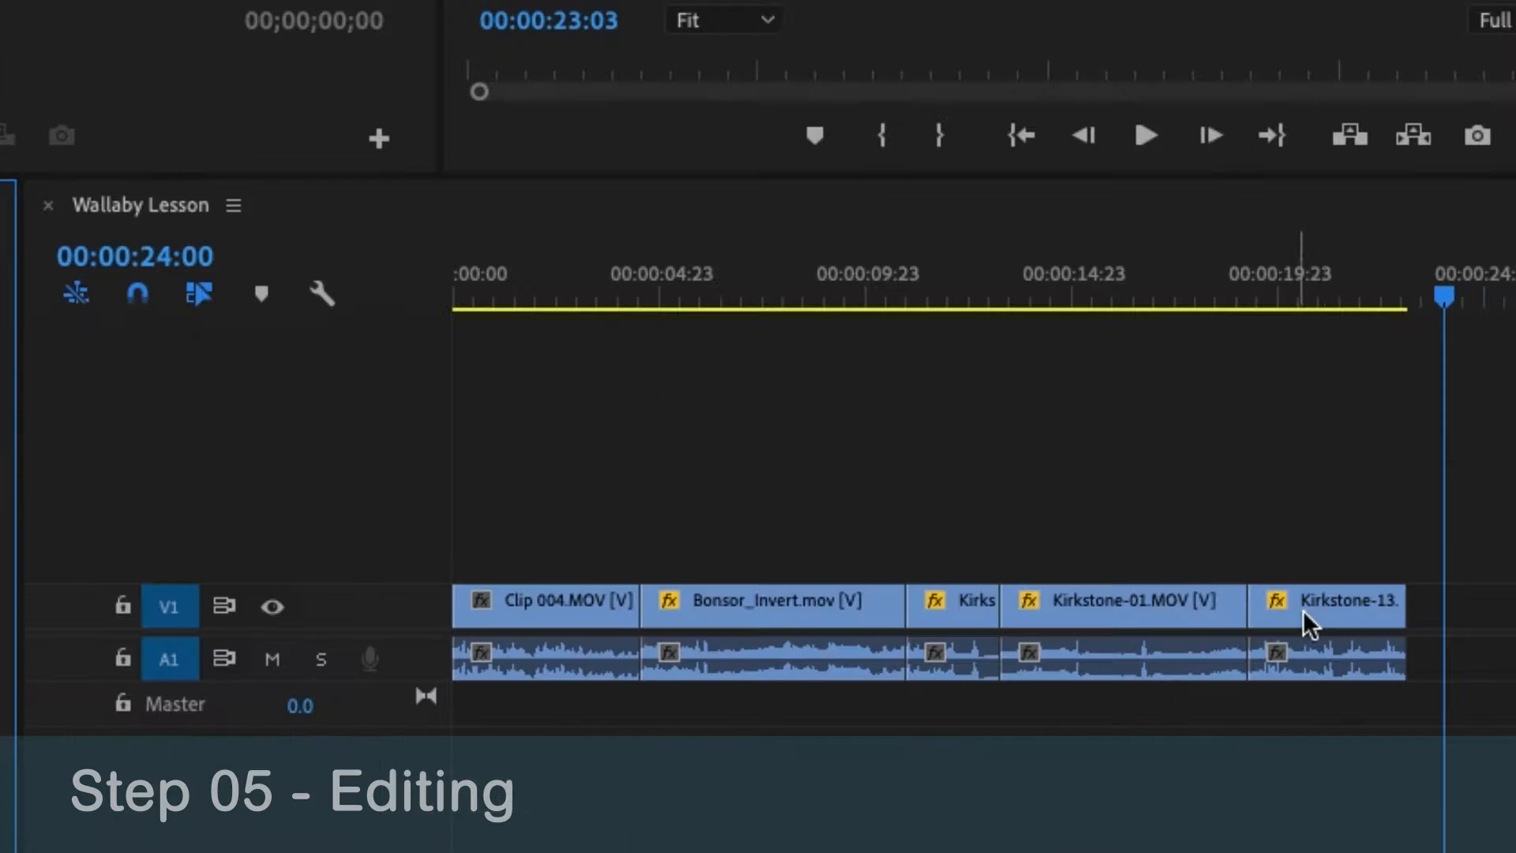
mouse_move(1391, 606)
left_mouse_down()
mouse_move(1346, 606)
mouse_move(1426, 606)
mouse_move(1382, 609)
mouse_move(1399, 609)
left_mouse_up()
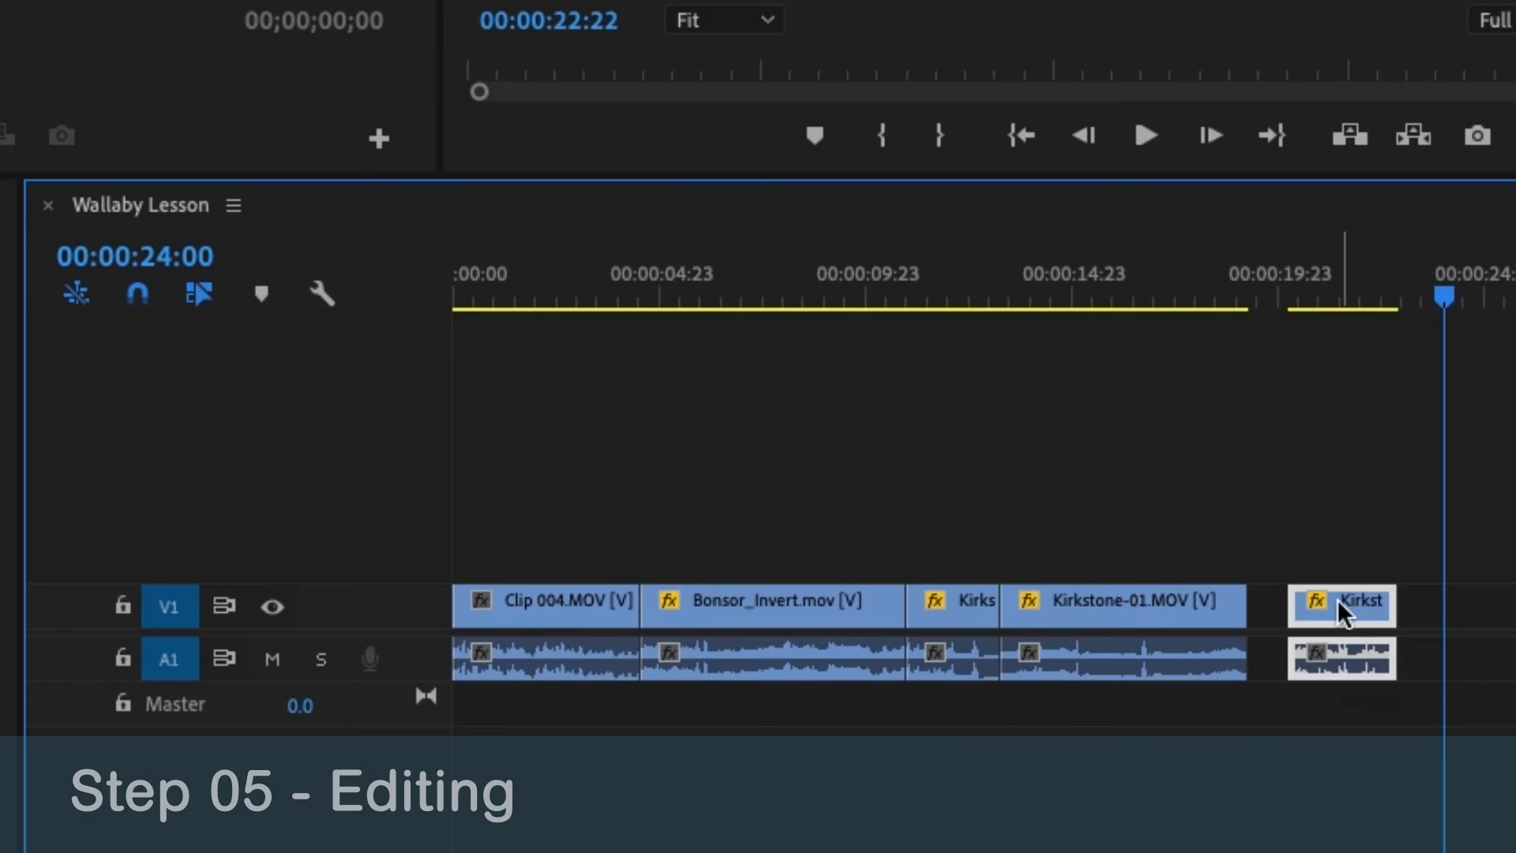
mouse_move(1338, 600)
left_mouse_down()
mouse_move(1305, 609)
mouse_move(1334, 610)
mouse_move(1320, 607)
left_mouse_up()
Move the Kirkstone-13.MOV clip closer with snapping off, and snap it against the end of Kirkstone-01.MOV with snapping on
left_click(135, 296)
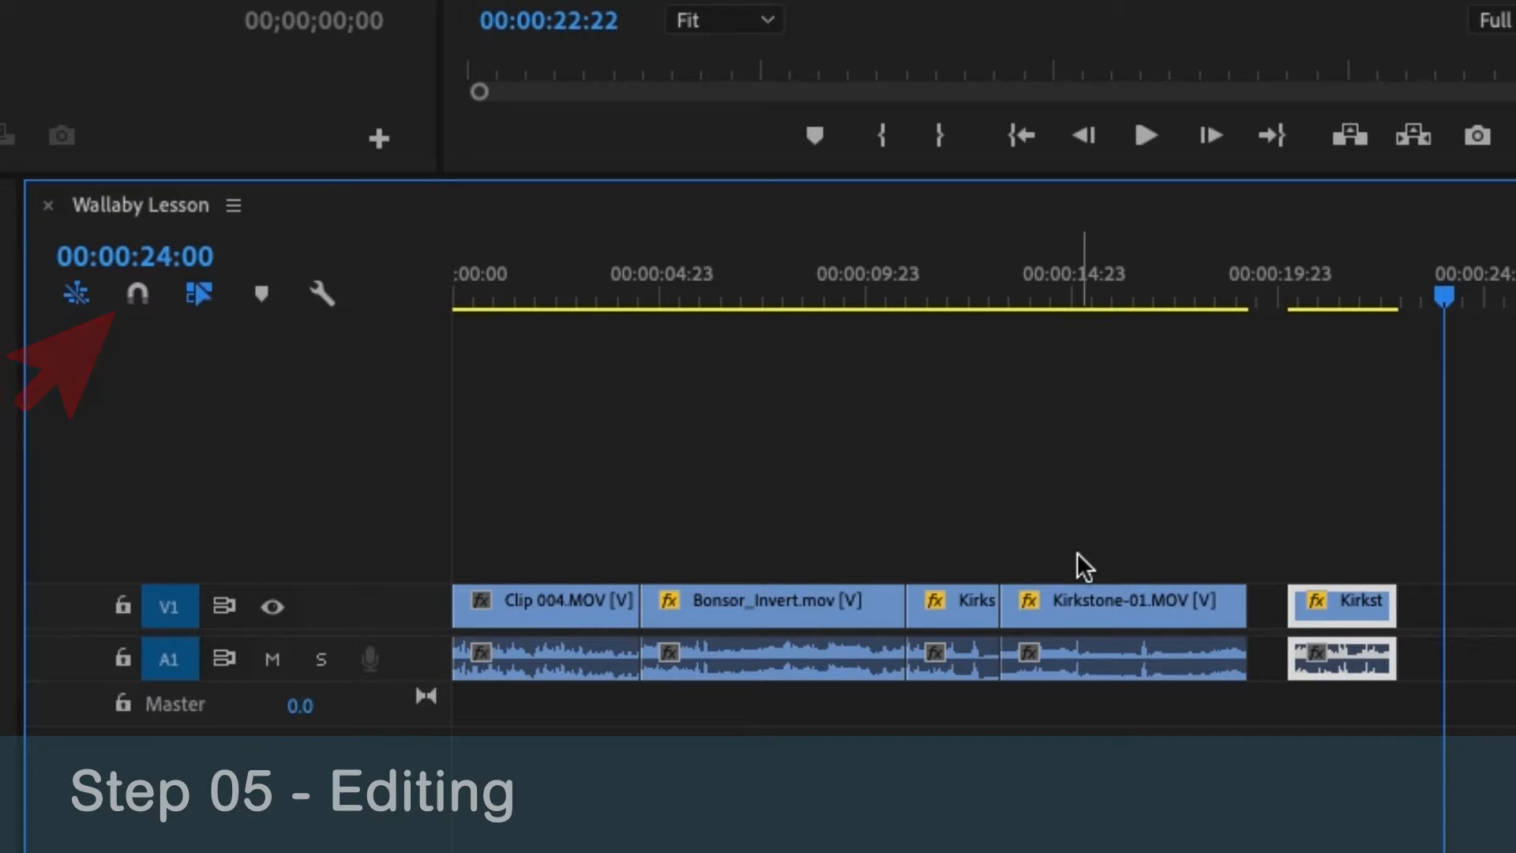
mouse_move(1322, 607)
left_mouse_down()
mouse_move(1293, 612)
mouse_move(1316, 613)
left_mouse_up()
left_click(138, 294)
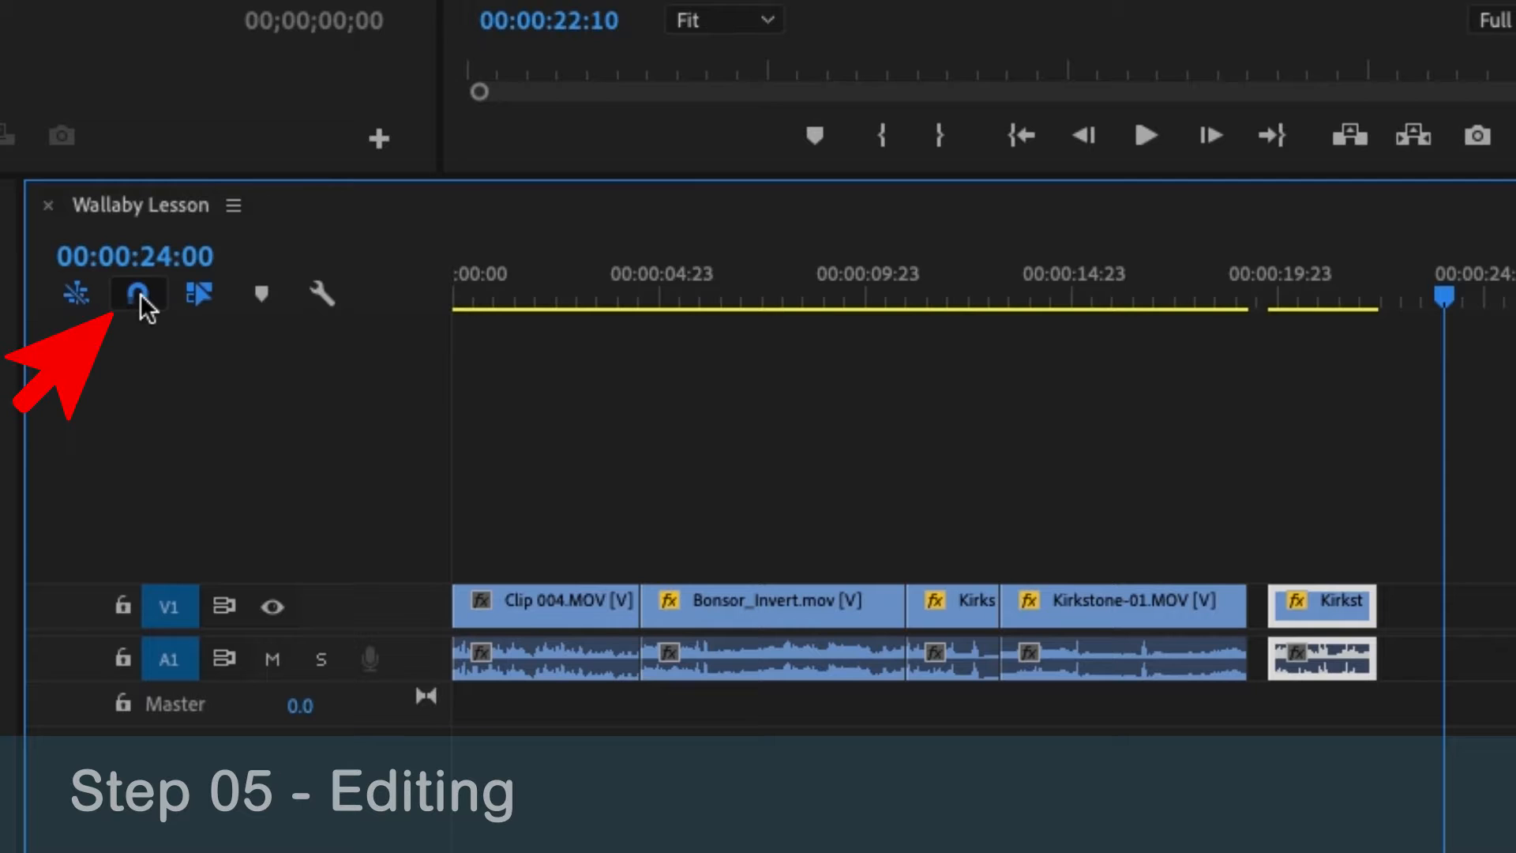
mouse_move(1315, 596)
left_mouse_down()
mouse_move(1302, 606)
mouse_move(1347, 617)
mouse_move(1306, 606)
left_mouse_up()
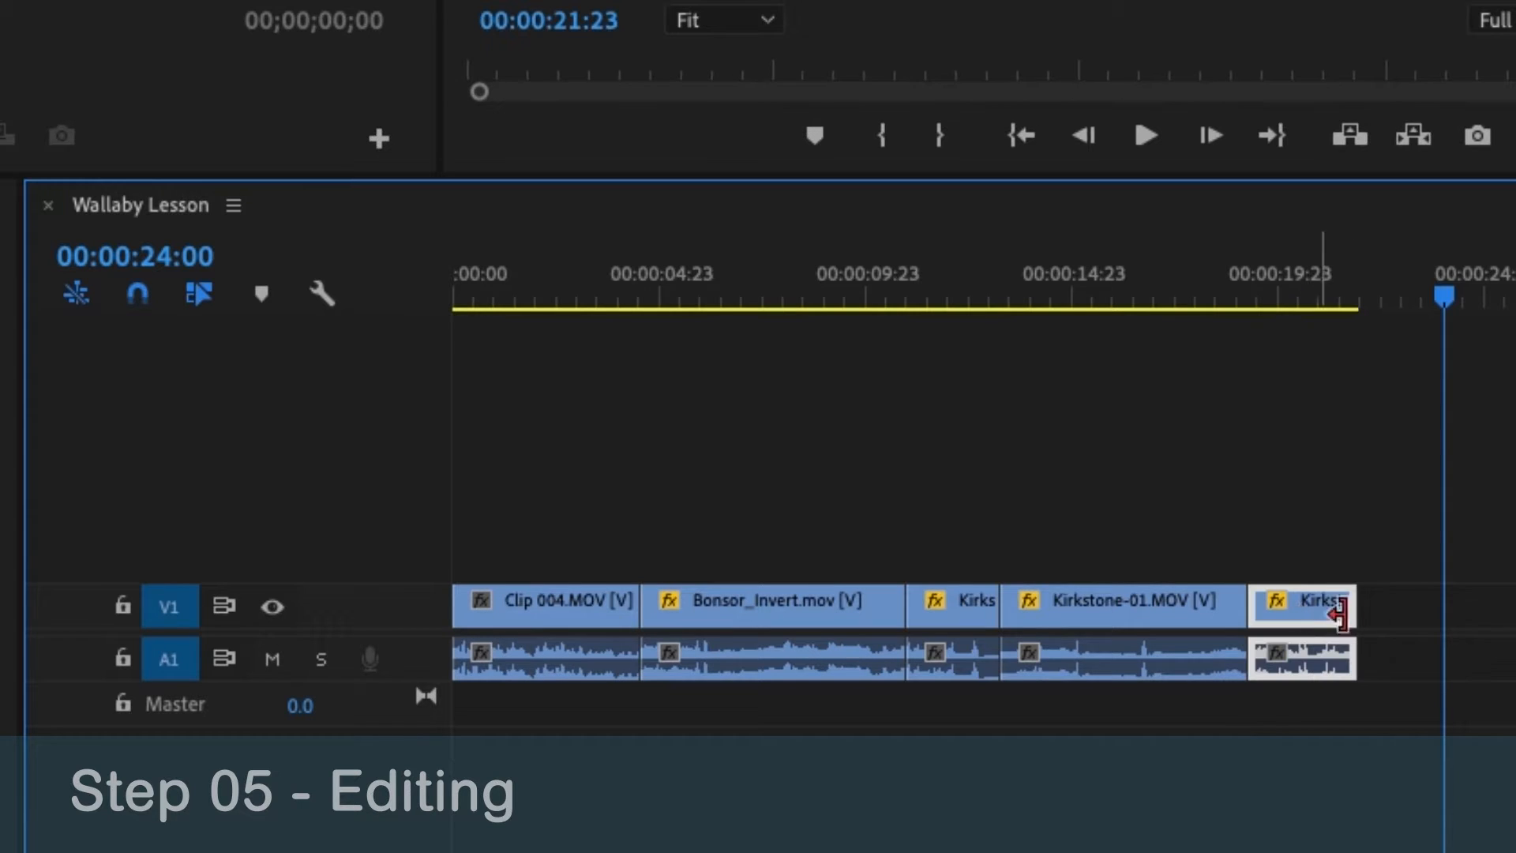
Turn snapping off, shift the Kirkstone-13.MOV clip slightly later to leave a tiny gap after Kirkstone-01.MOV, and deselect it
left_click(134, 298)
mouse_move(1310, 620)
left_mouse_down()
mouse_move(1347, 622)
mouse_move(1294, 630)
mouse_move(1317, 632)
left_mouse_up()
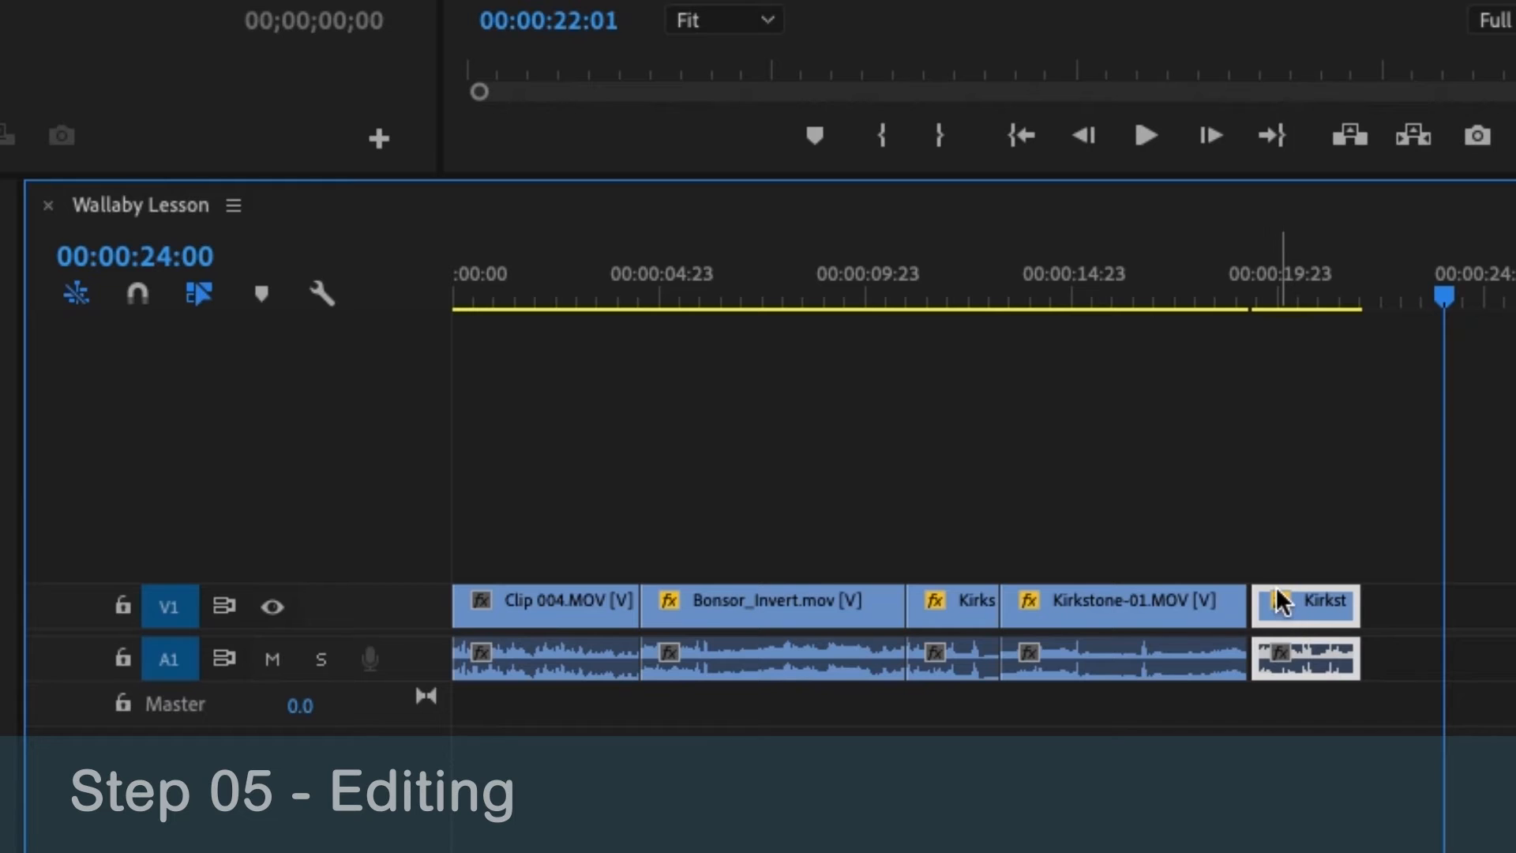
left_click(1097, 509)
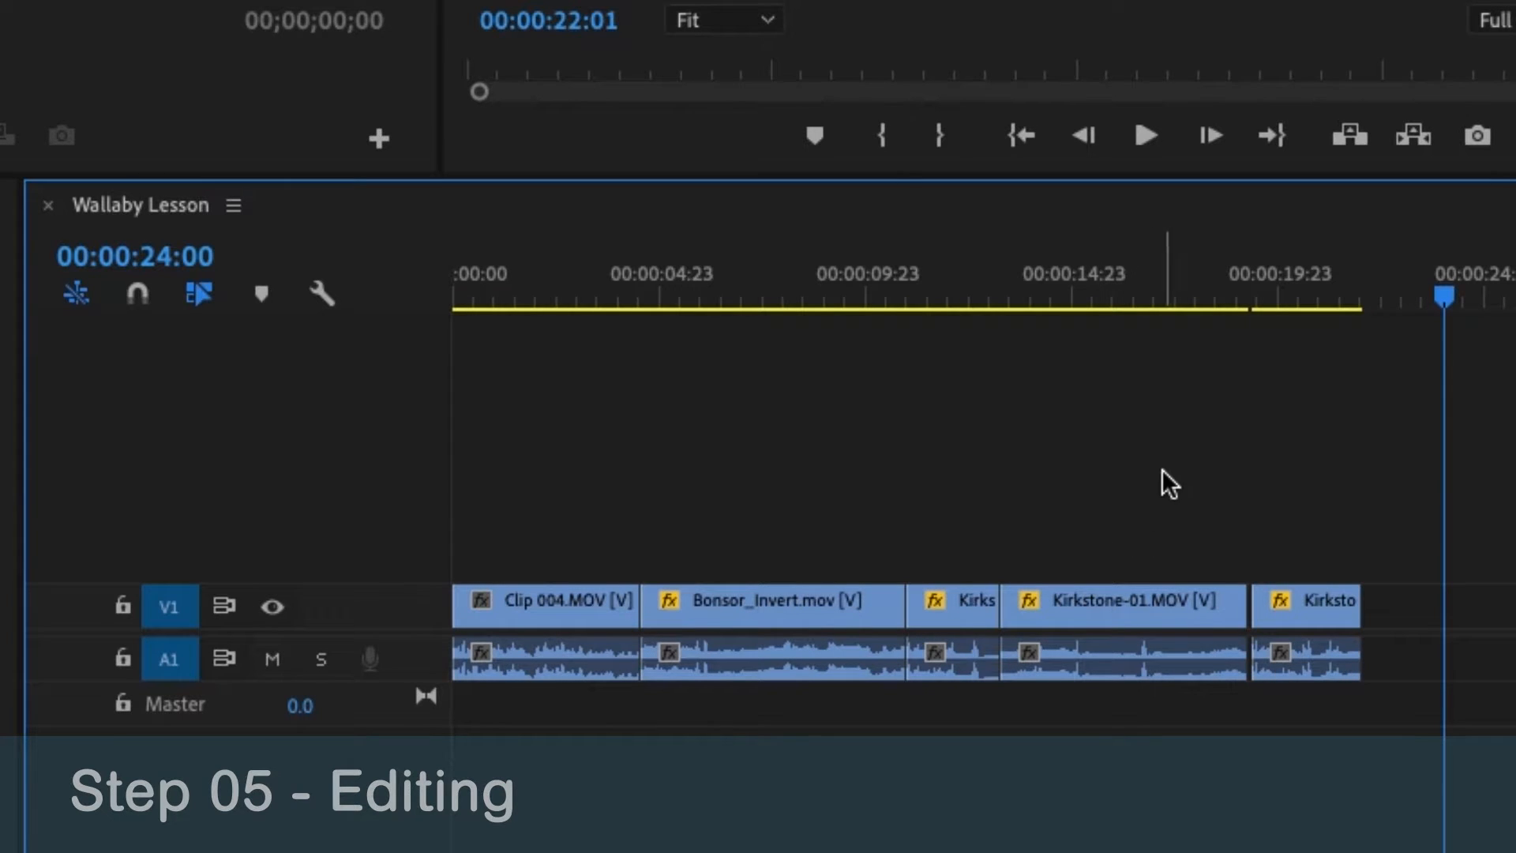
Examine the timeline at different zoom levels, up close around the last two Kirkstone clips and zoomed back out over the sequence
key("=")
key("=")
key("minus")
key("minus")
key("minus")
key("equal")
key("equal")
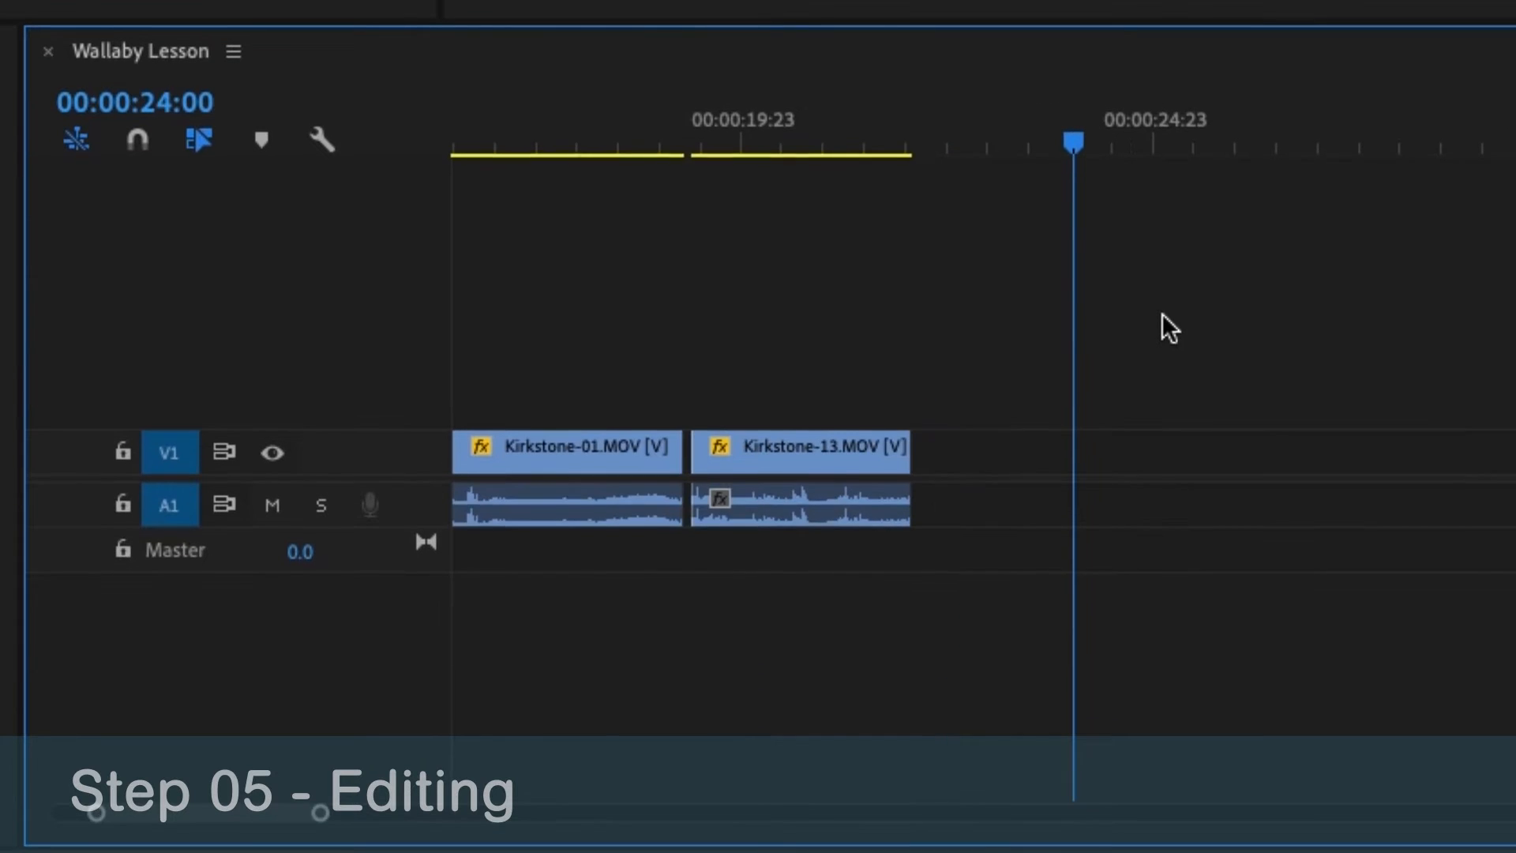
key("minus")
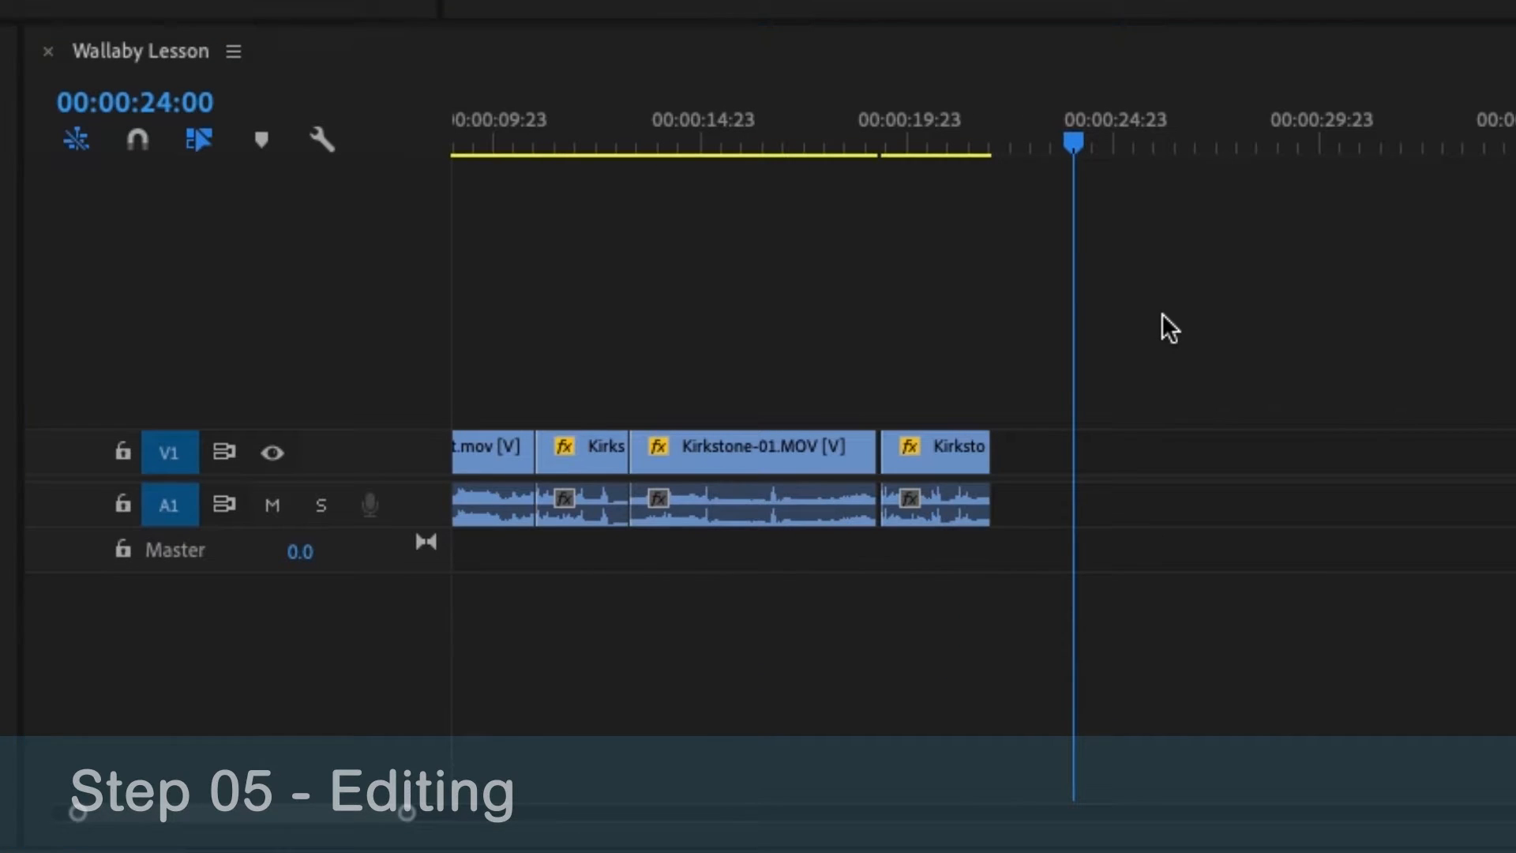
left_click(1162, 314)
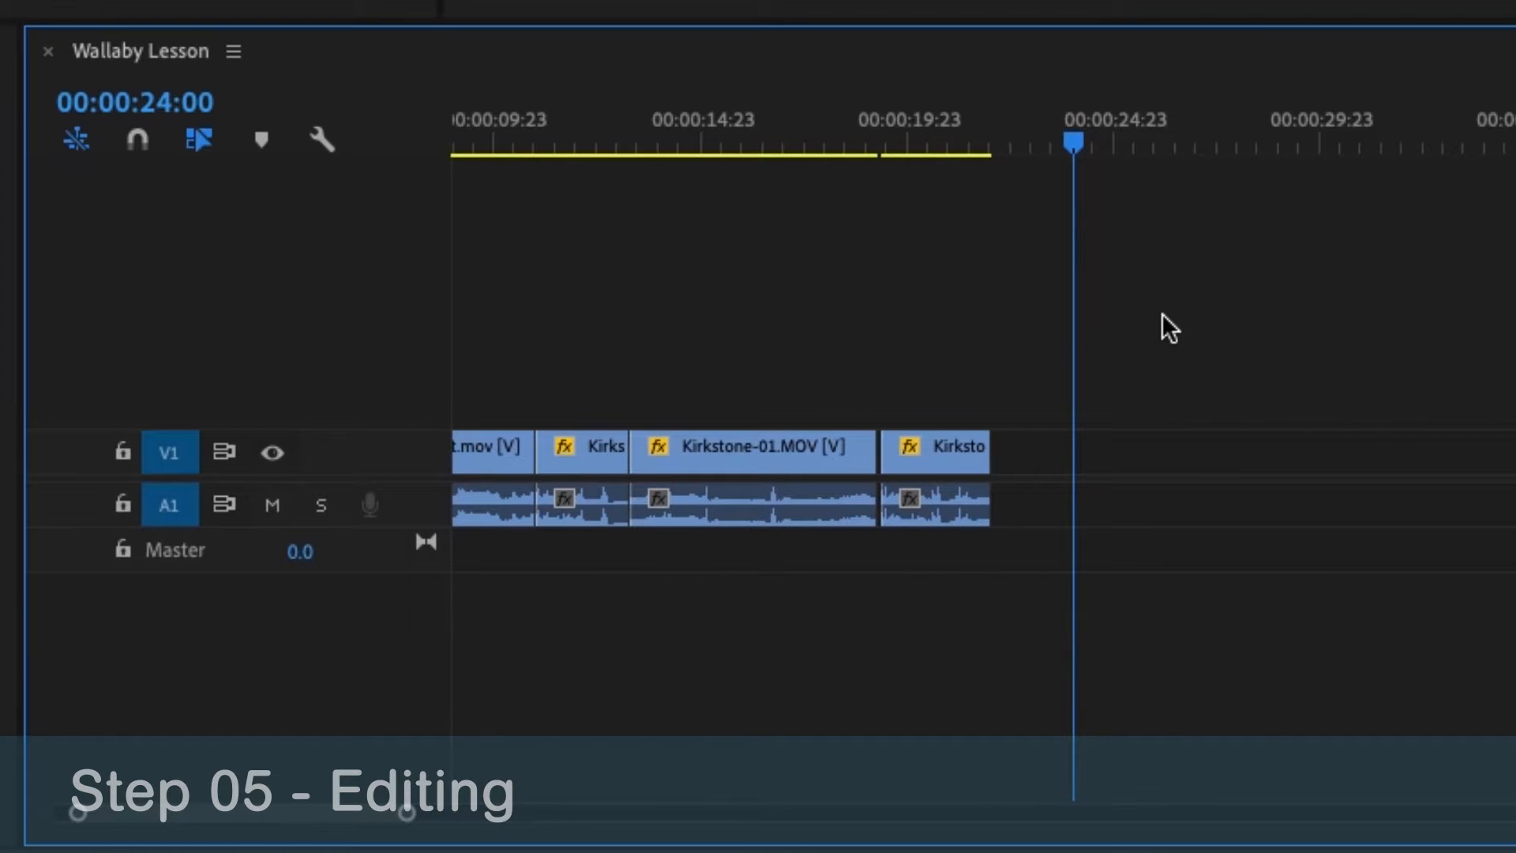
left_click_drag(407, 817, 514, 813)
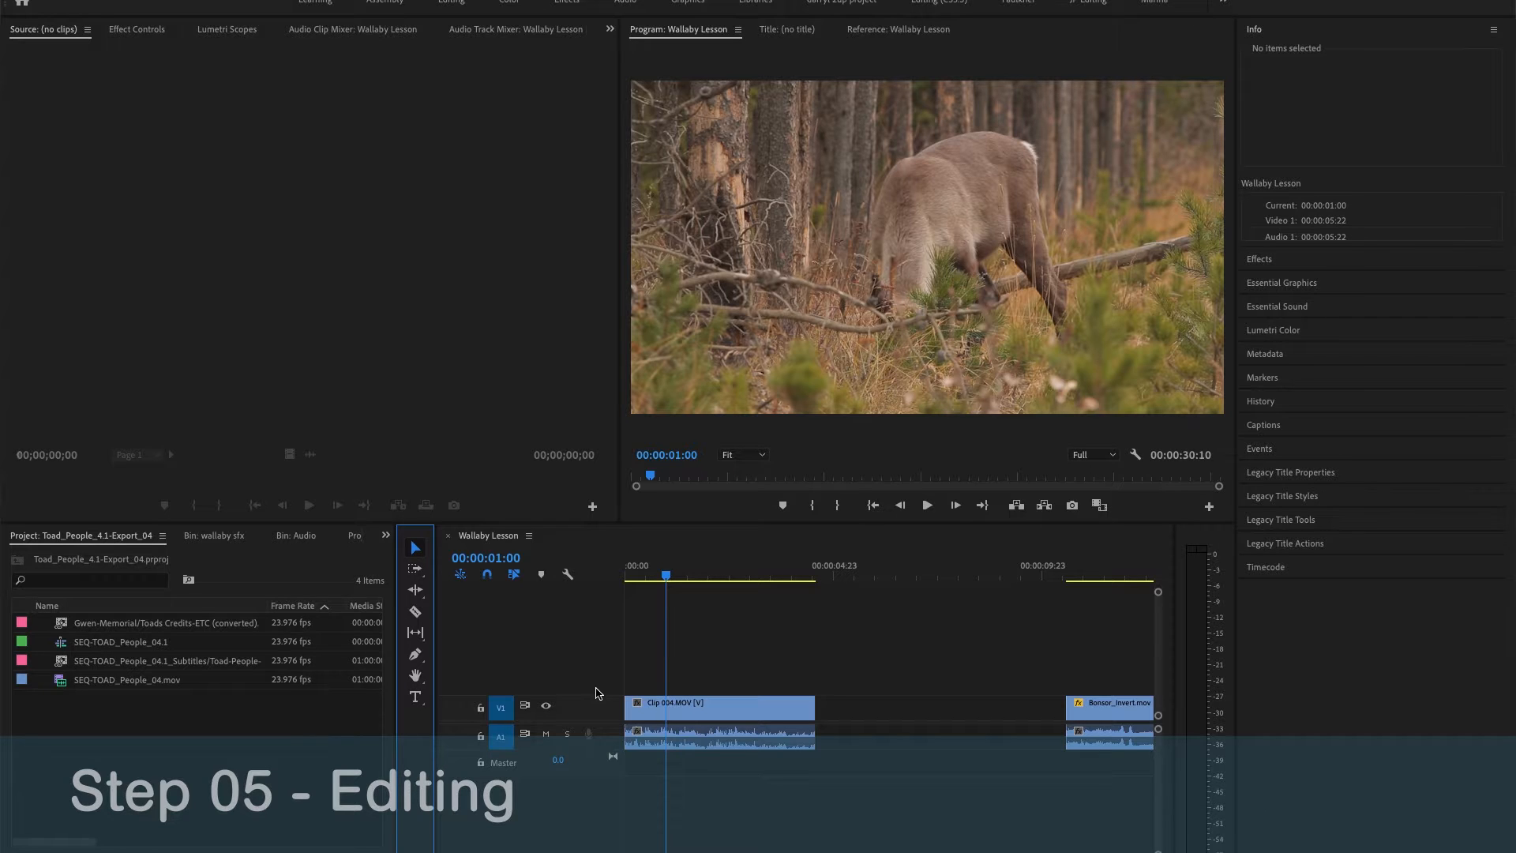
Enlarge the Video 1 track and set Clip 004.MOV to show its Opacity keyframes
left_click_drag(596, 697, 594, 676)
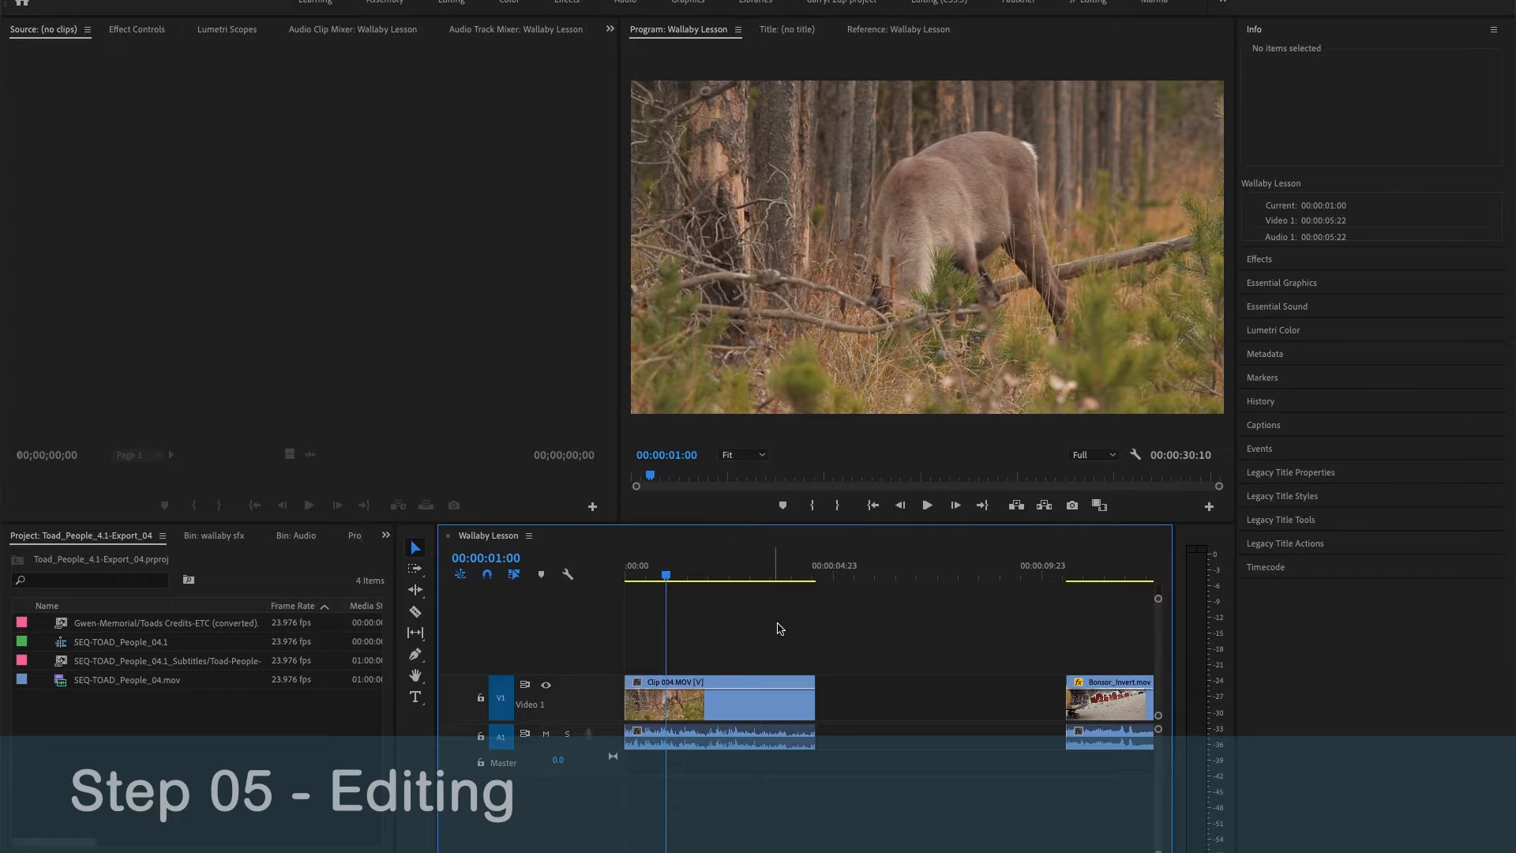
right_click(734, 695)
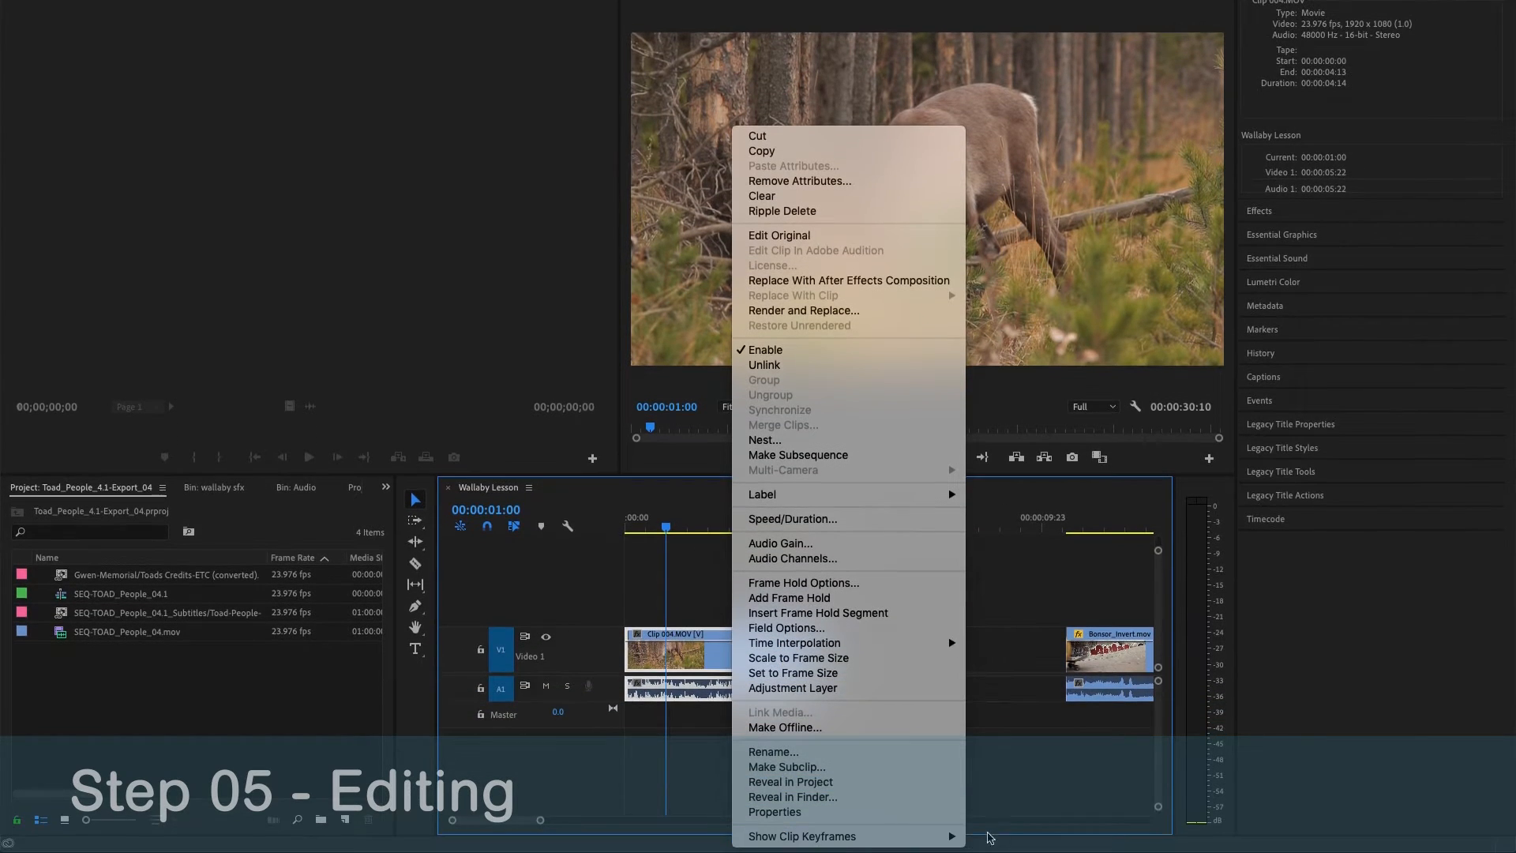
mouse_move(934, 838)
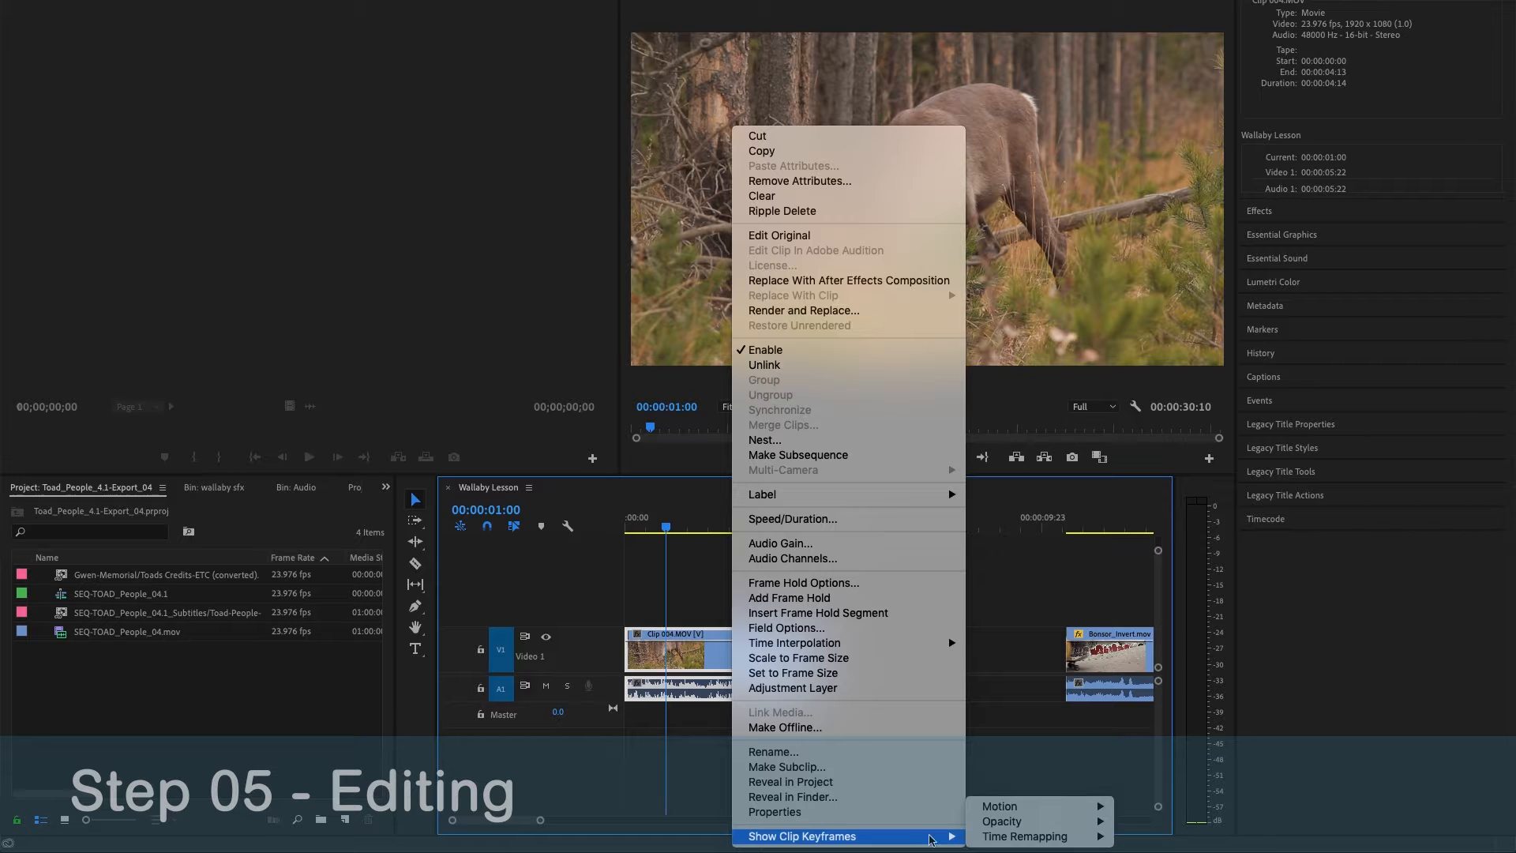
mouse_move(1008, 828)
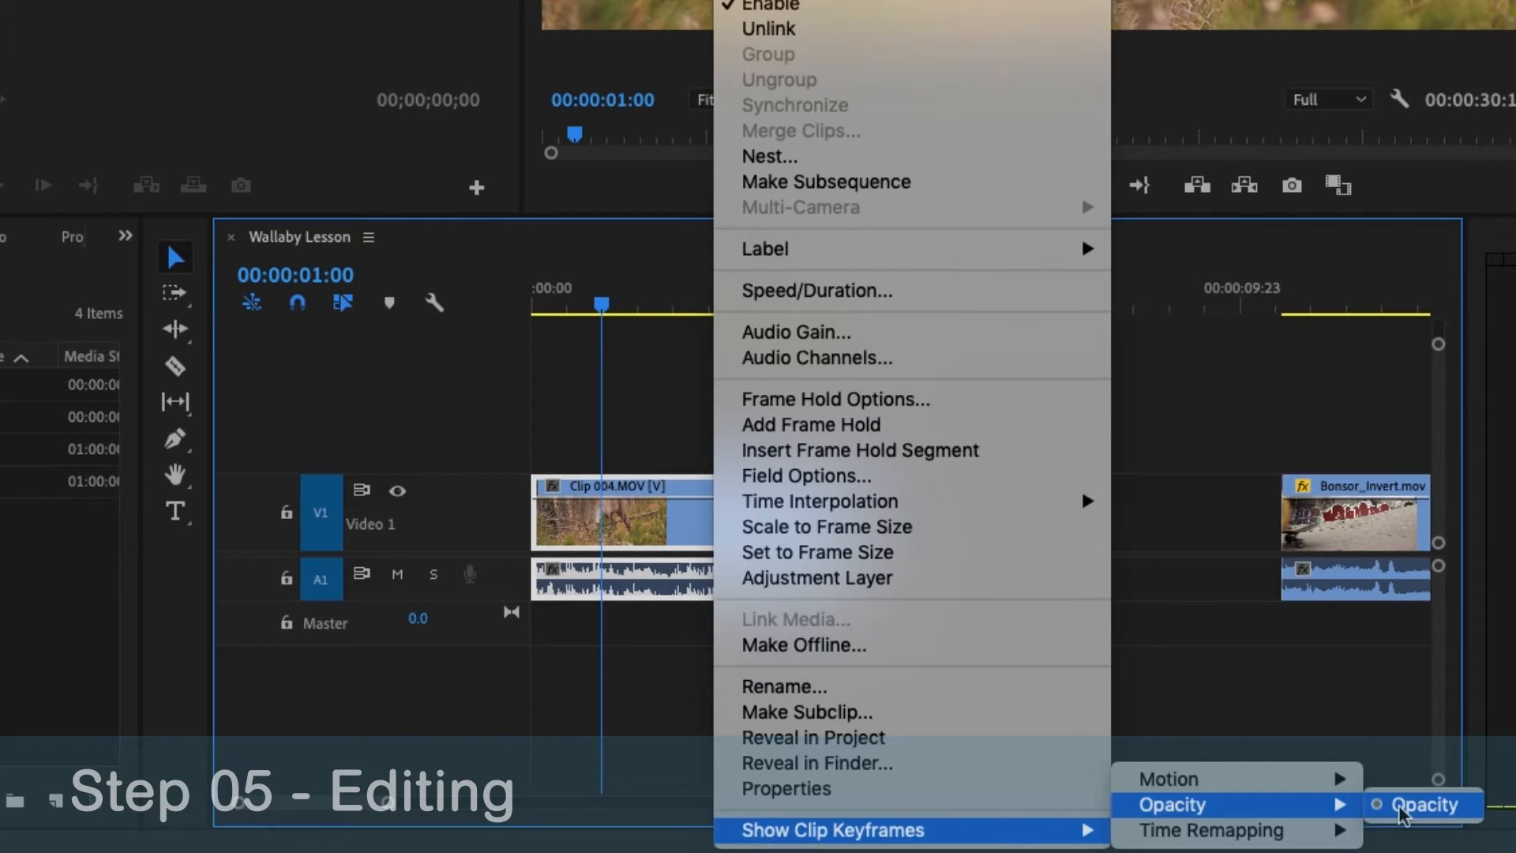
left_click(1400, 807)
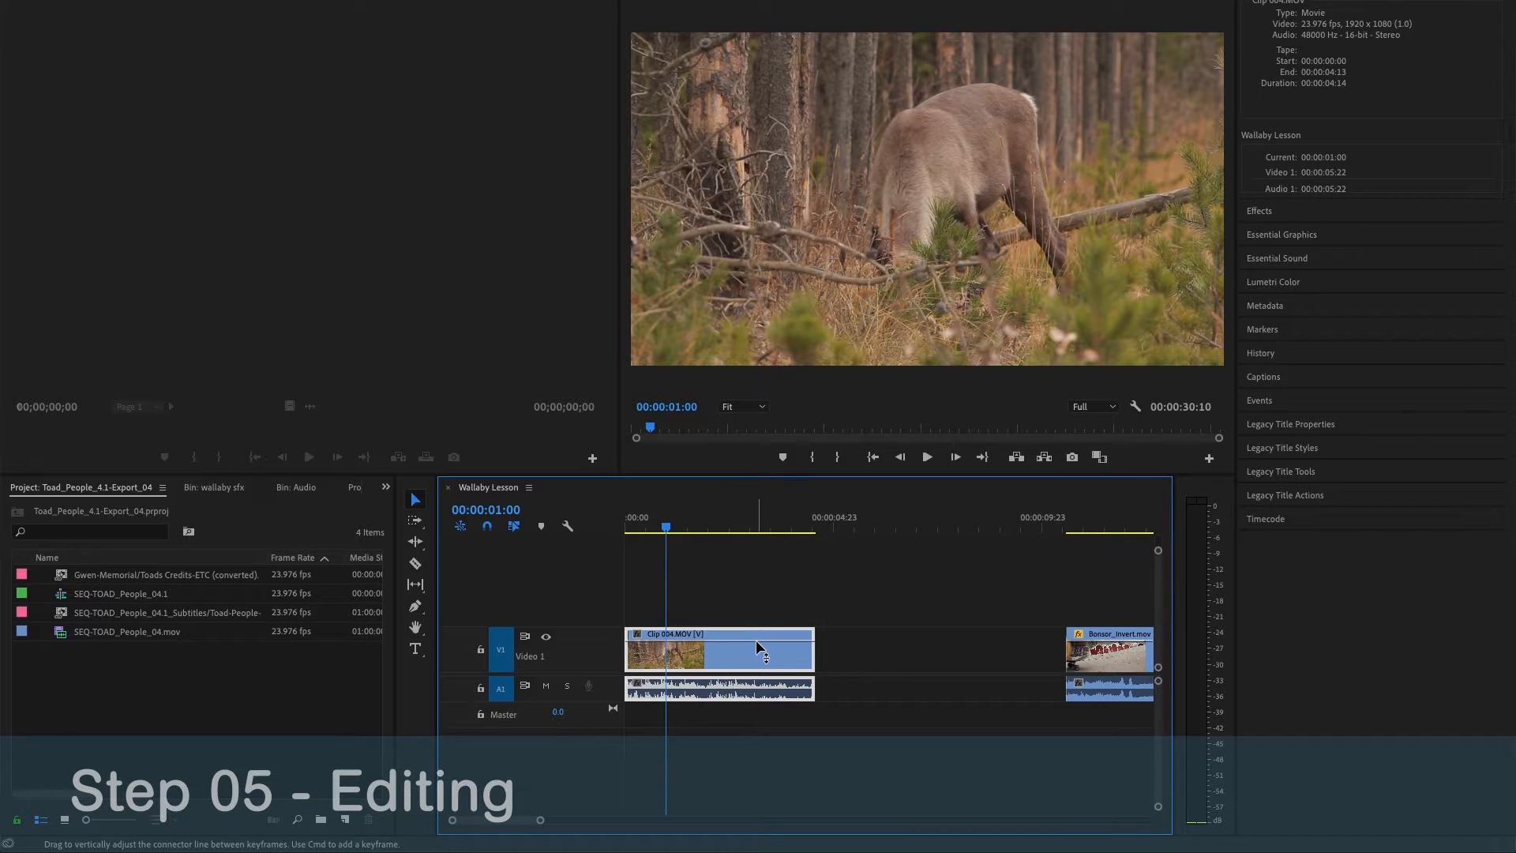
Add two opacity keyframes near the end of Clip 004.MOV, lower the last to 0 at 00:00:04:06, and move the playhead to 00:00:02:18
mouse_move(757, 639)
left_mouse_down()
mouse_move(756, 667)
mouse_move(757, 633)
left_mouse_up()
left_click(758, 644, "ctrl")
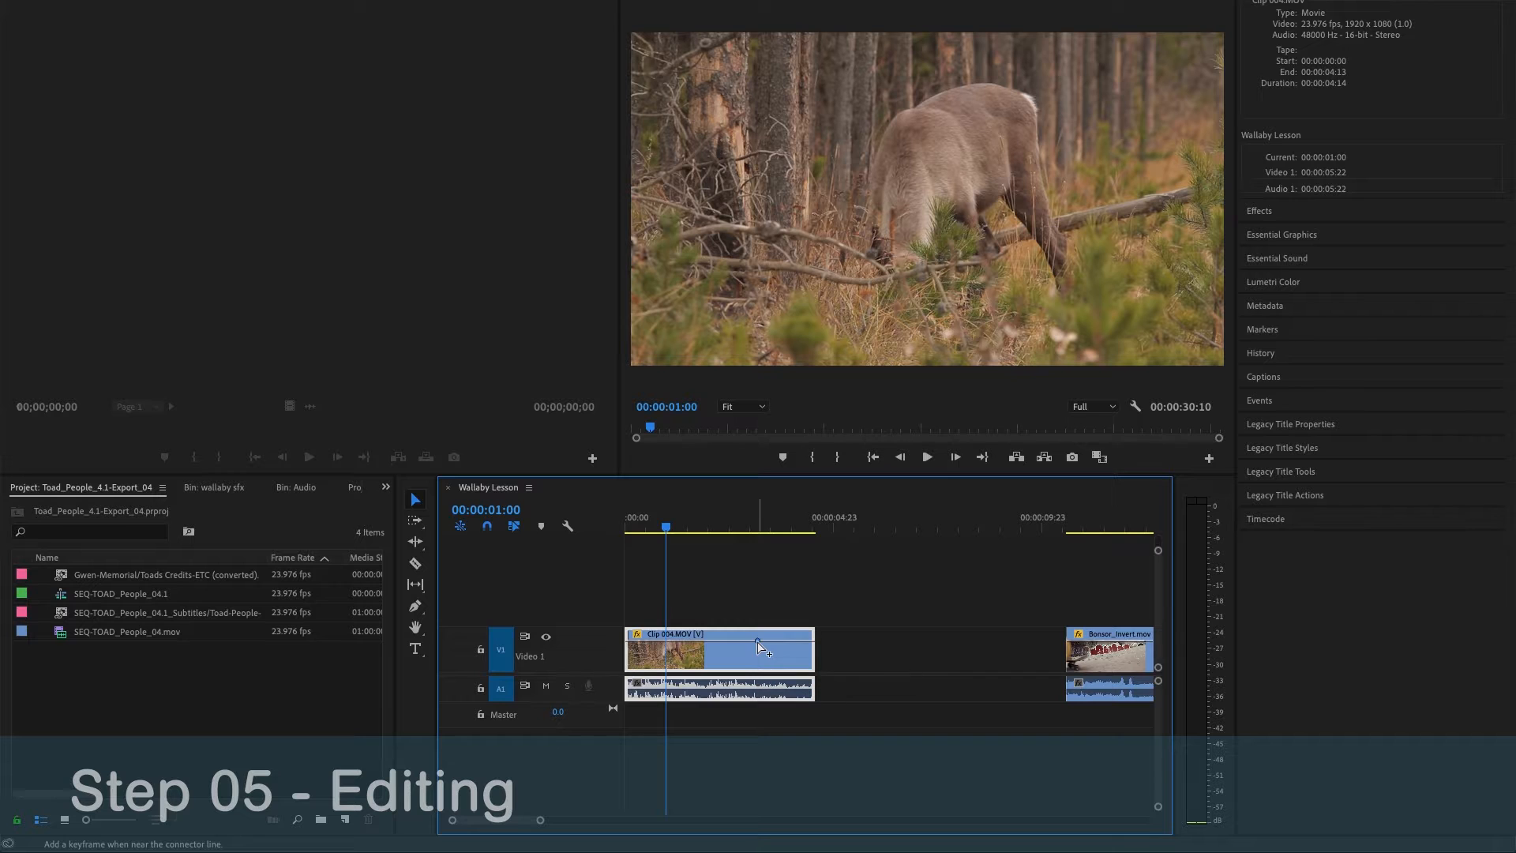
left_click(804, 643, "ctrl")
left_click_drag(804, 643, 804, 655)
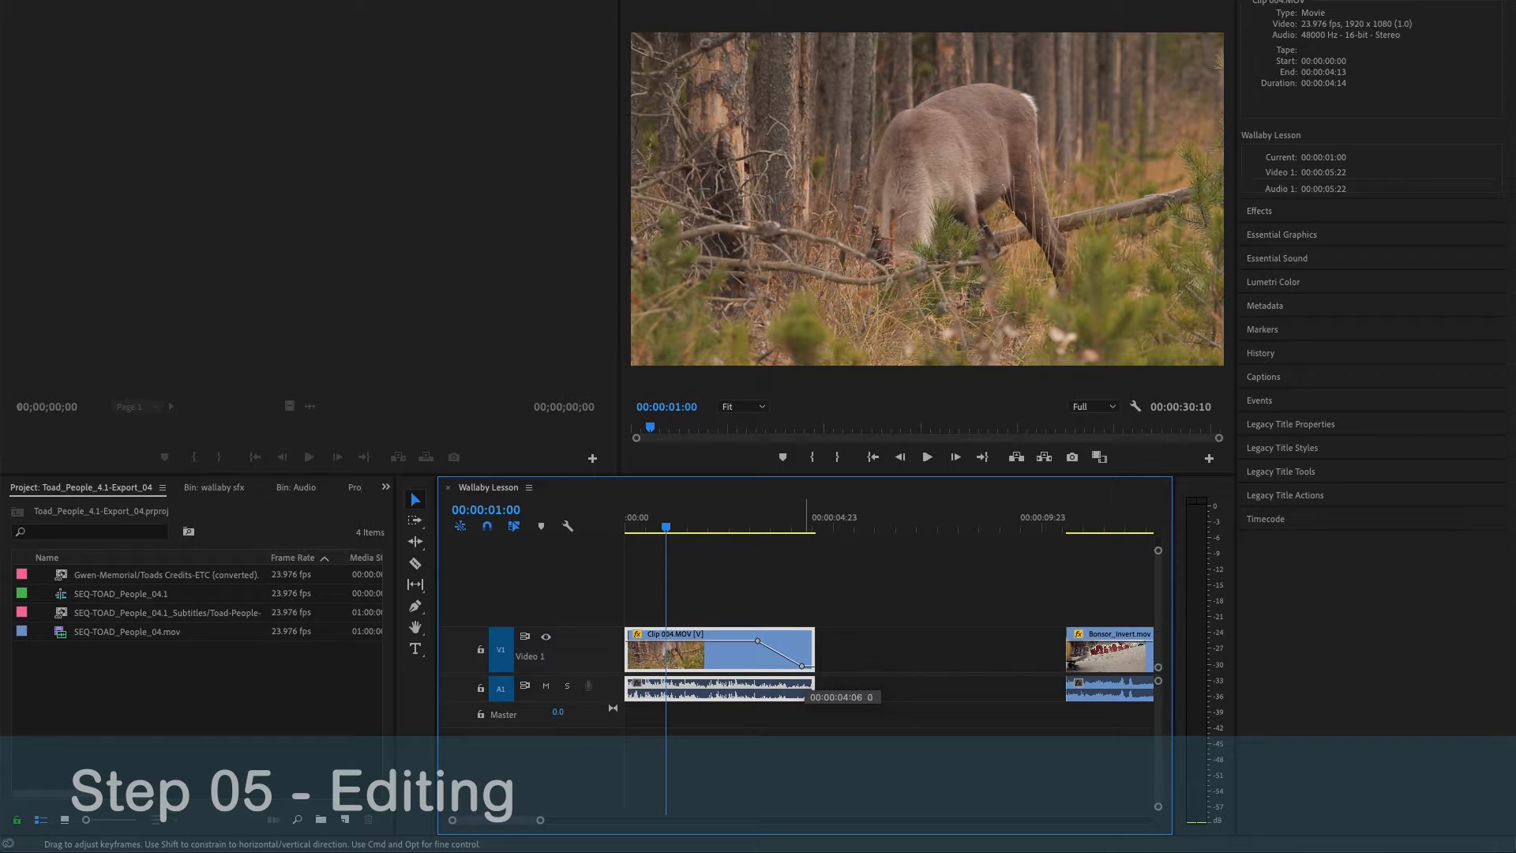
left_click_drag(665, 527, 739, 527)
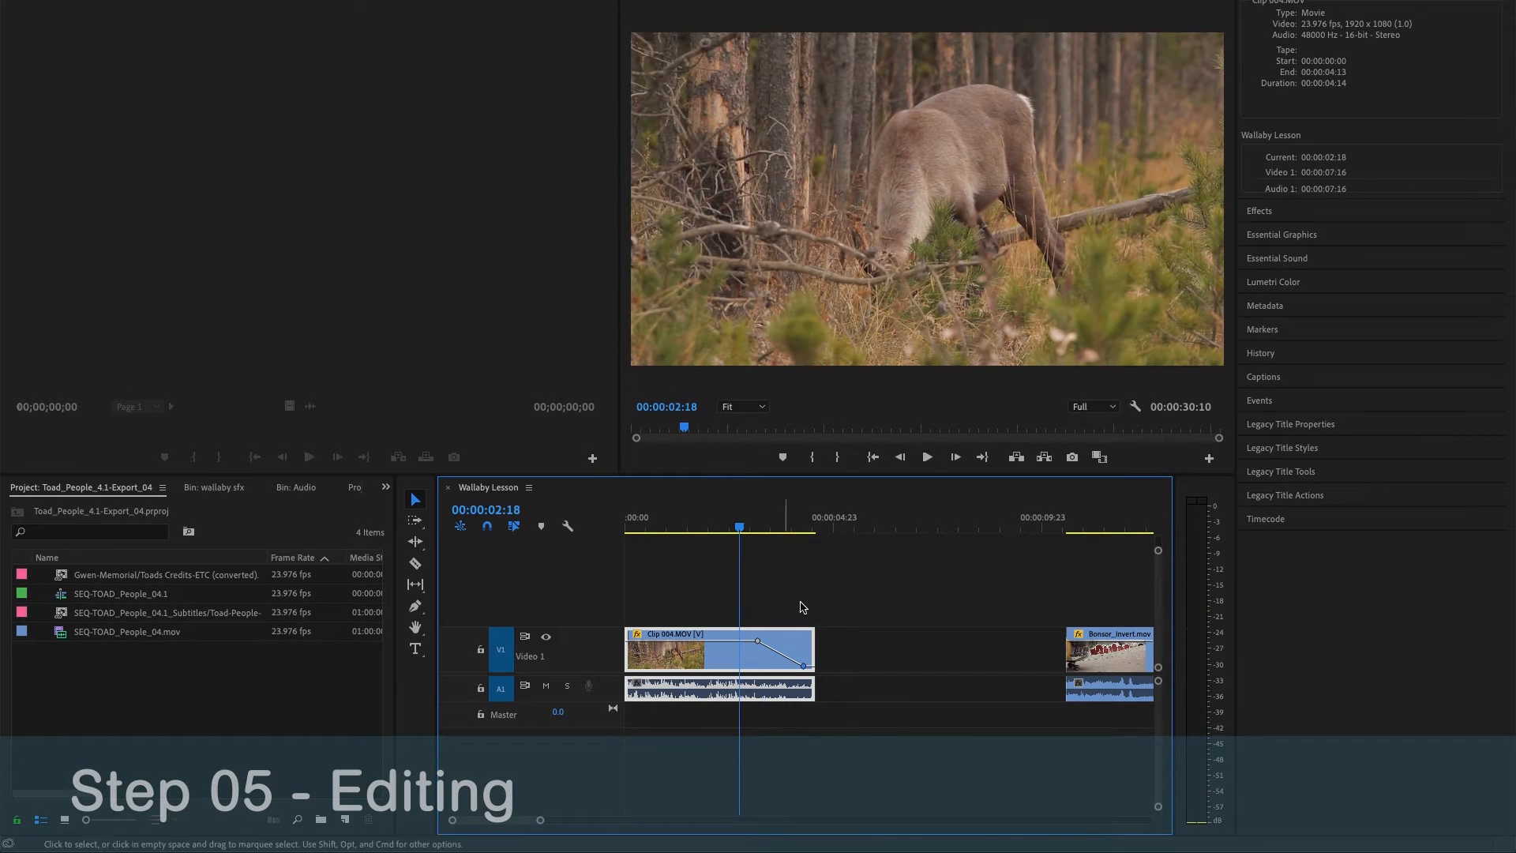
Delete both opacity keyframes from Clip 004.MOV
right_click(805, 667)
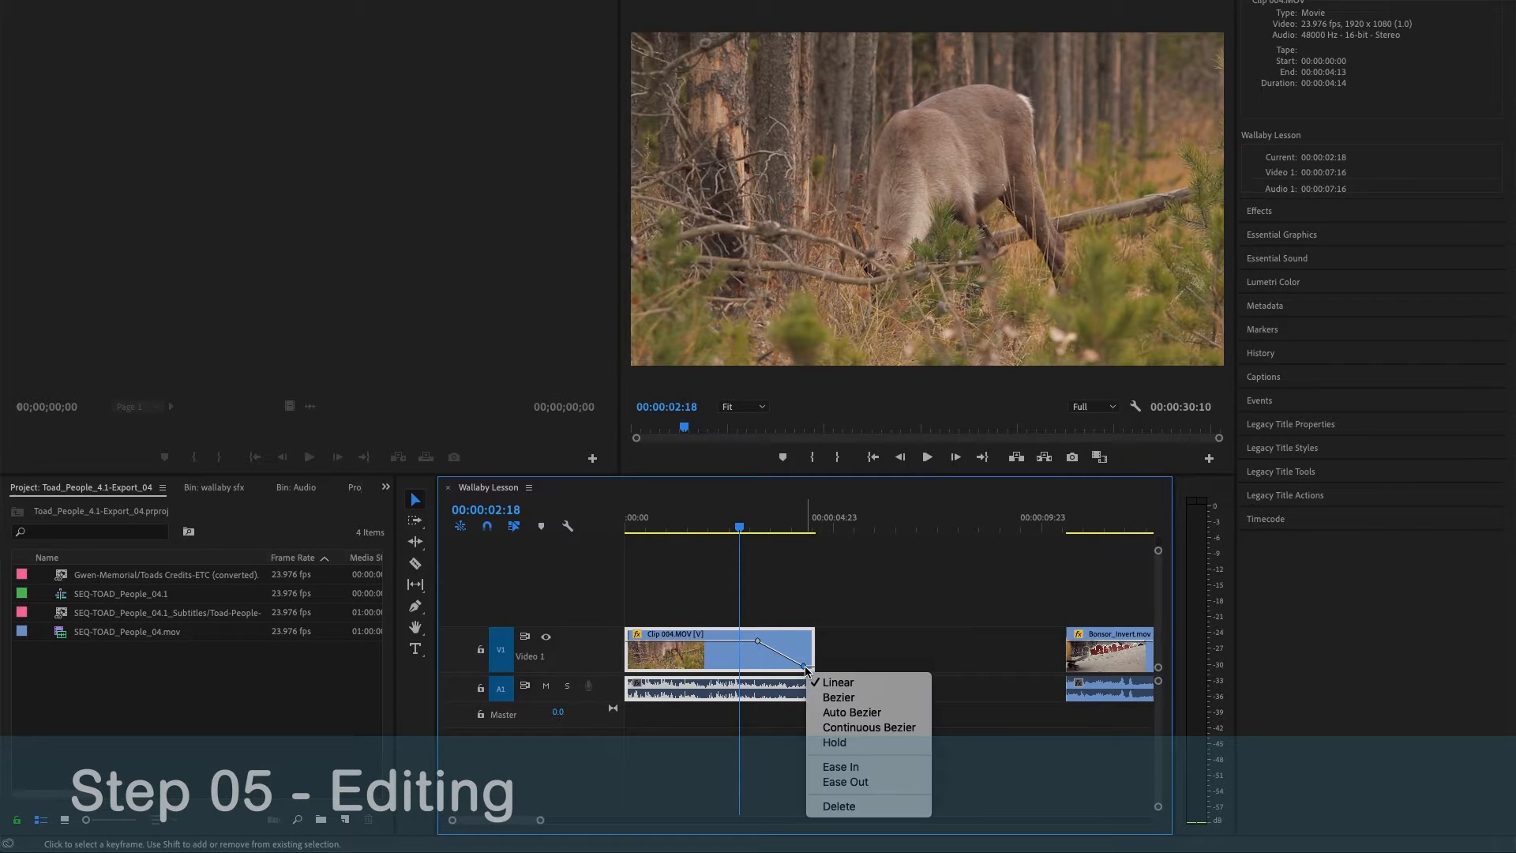
left_click(843, 807)
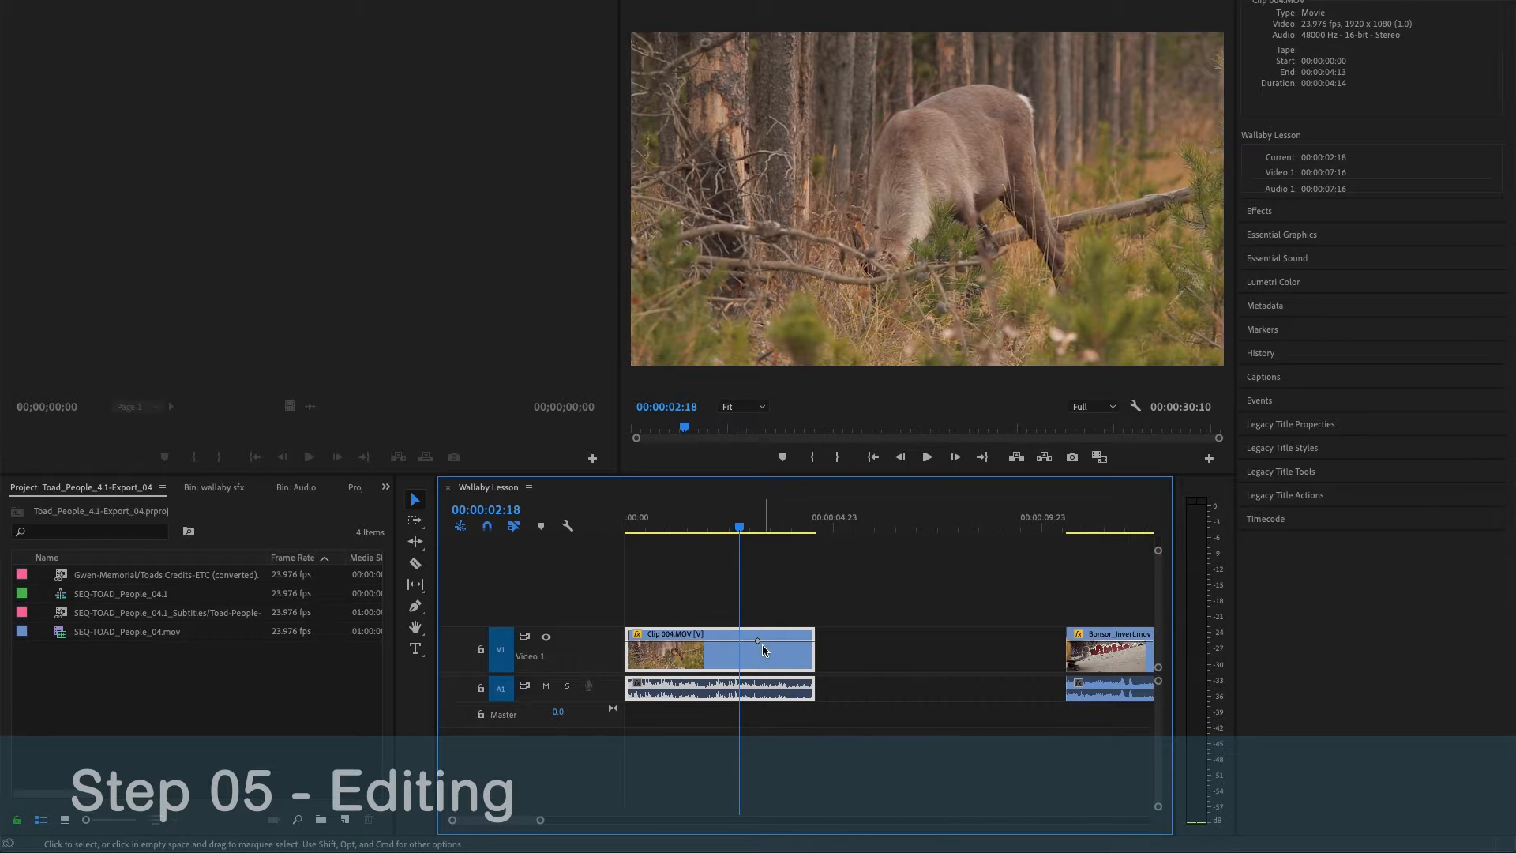
right_click(757, 643)
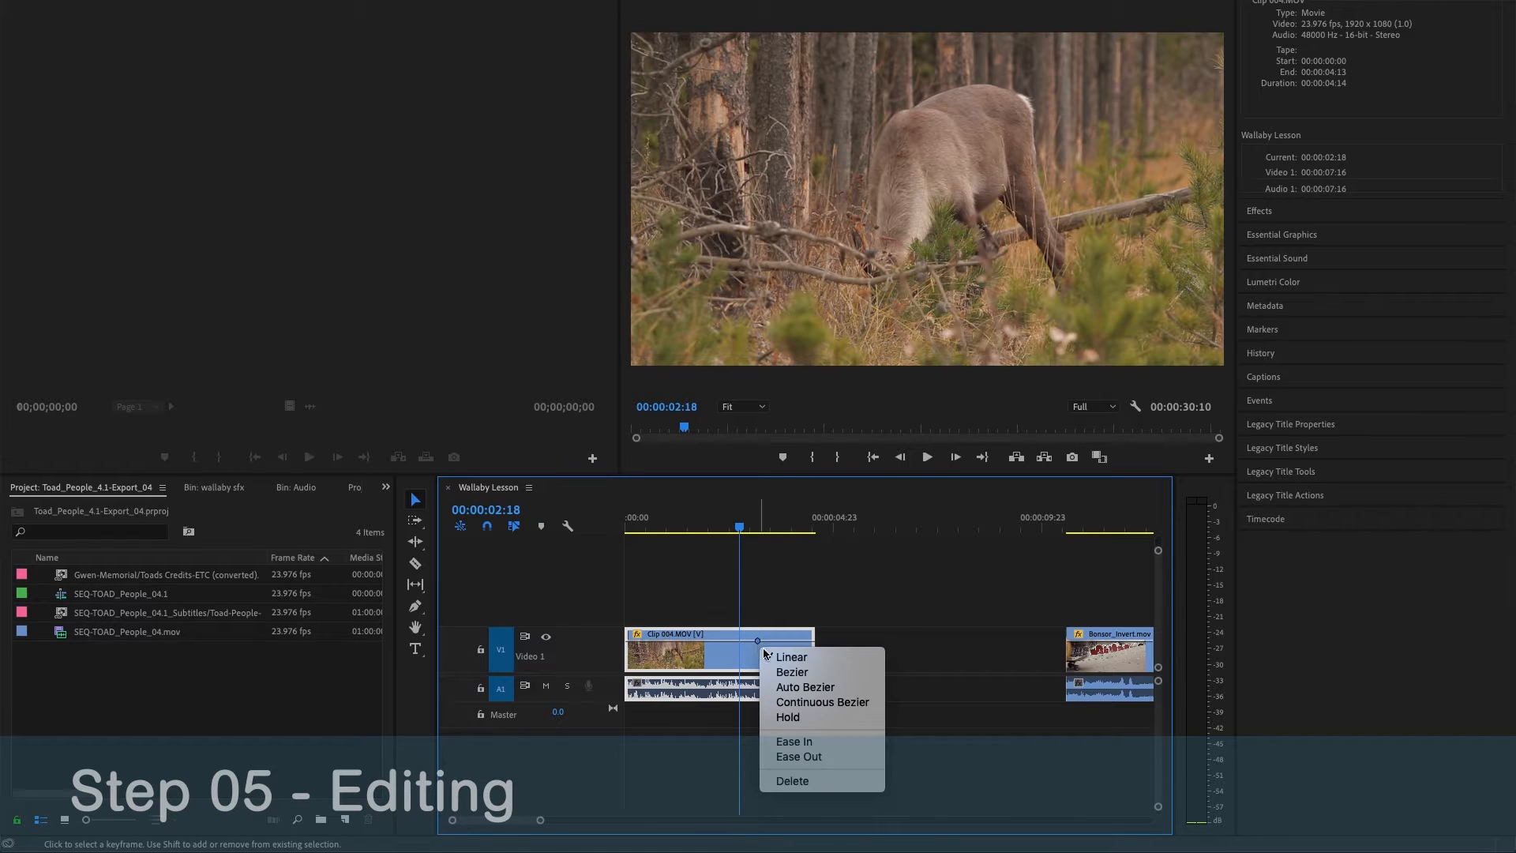
left_click(792, 781)
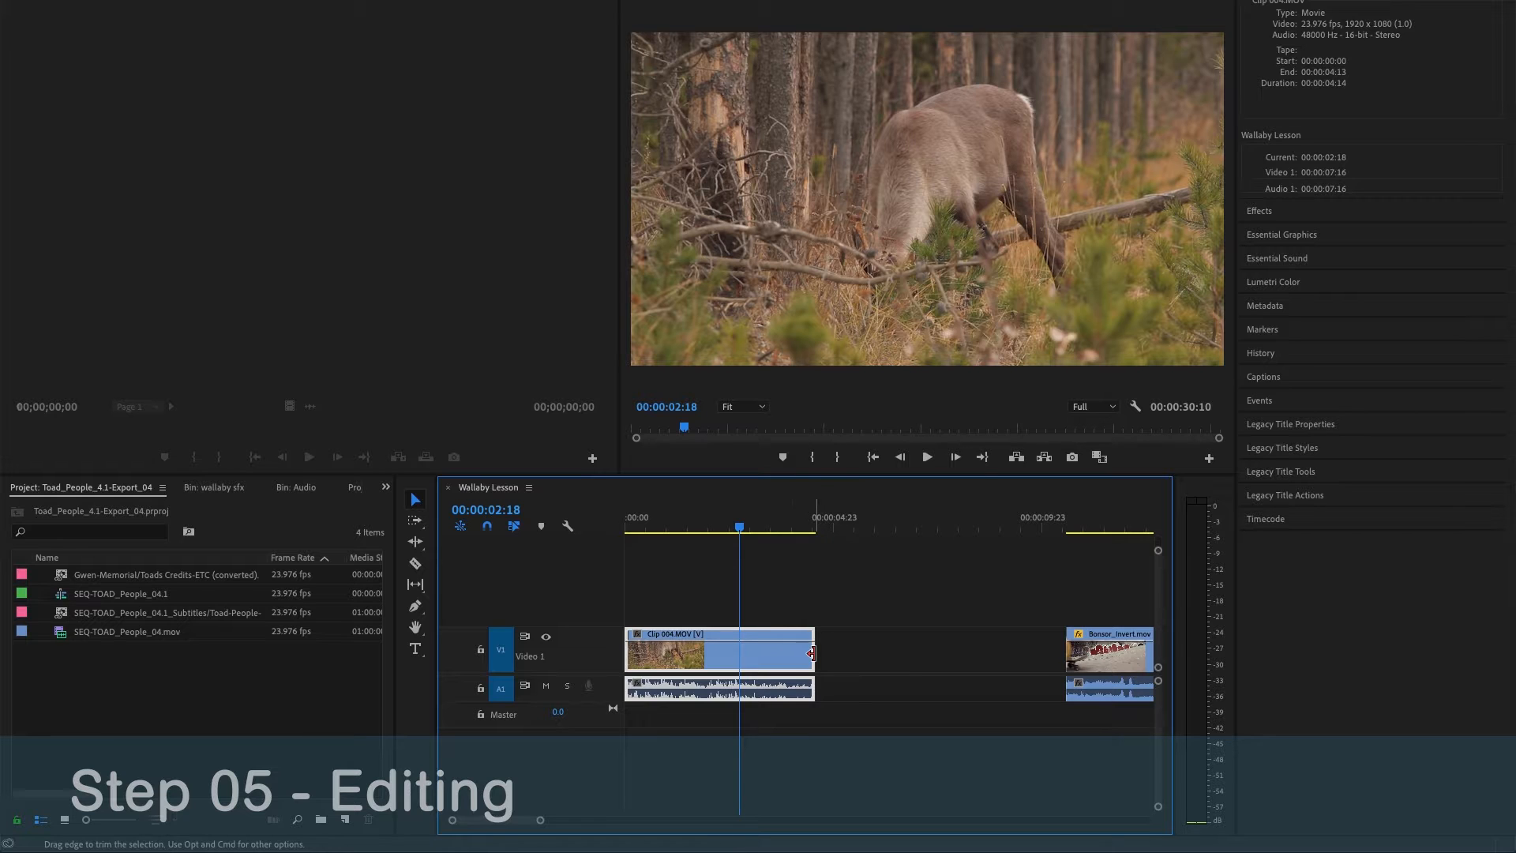
Apply the default transitions to the end of Clip 004.MOV and lengthen the Cross Dissolve by starting it earlier
right_click(813, 653)
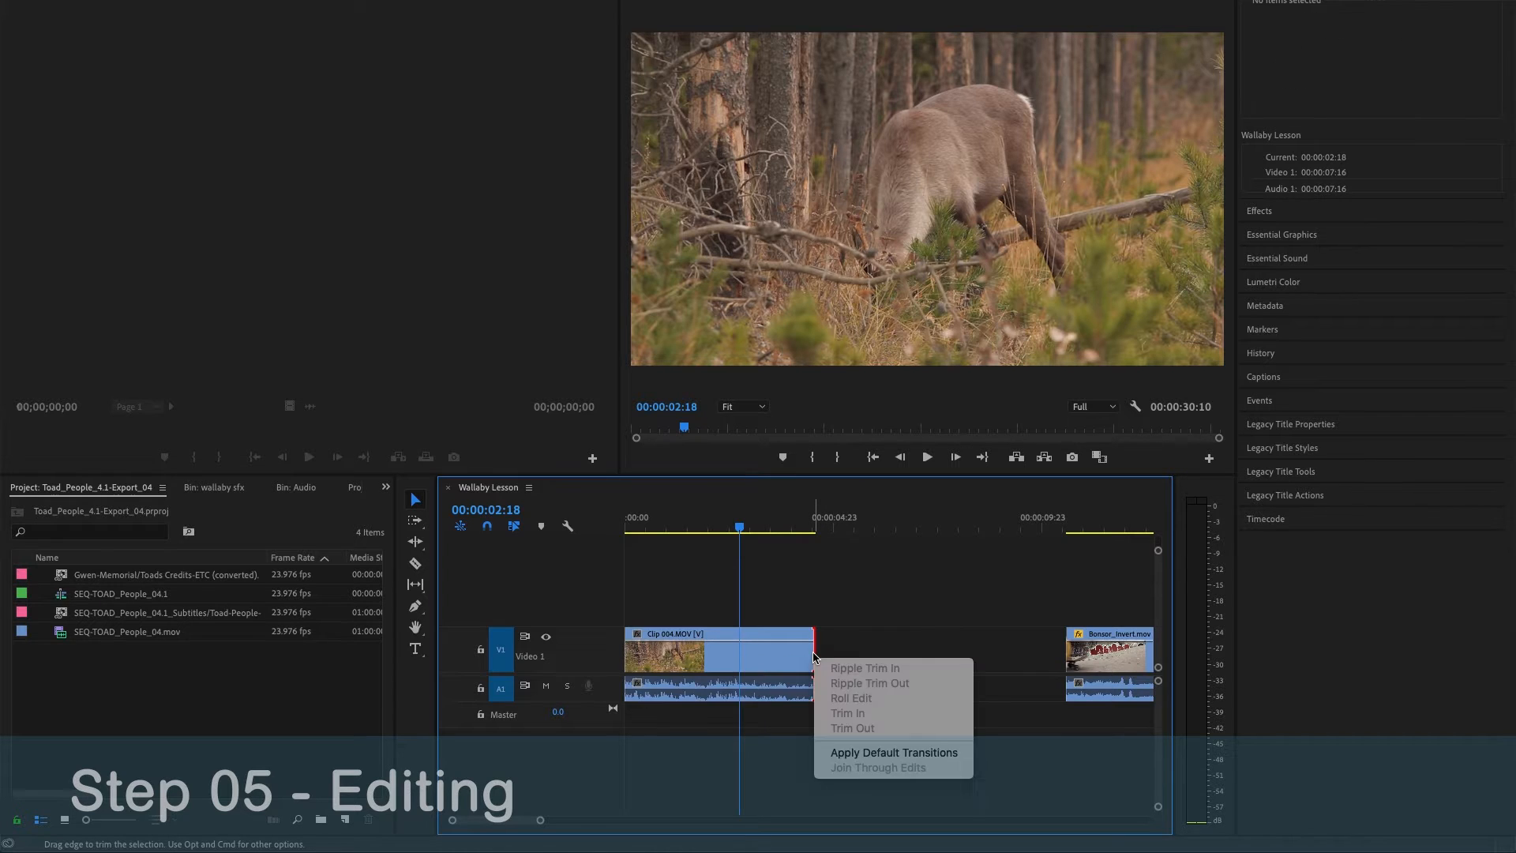
left_click(882, 754)
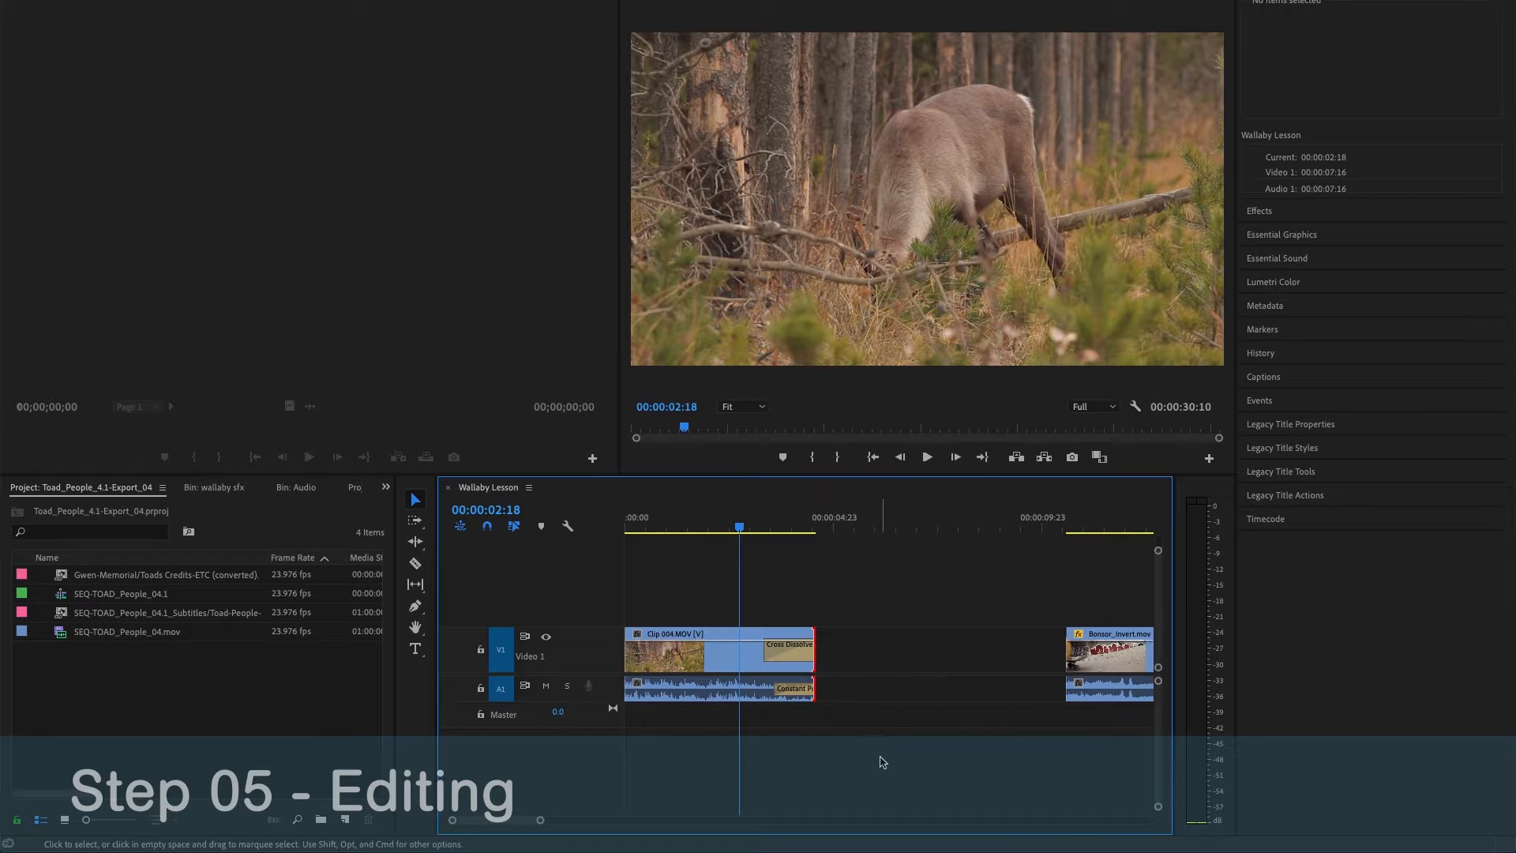
left_click(798, 651)
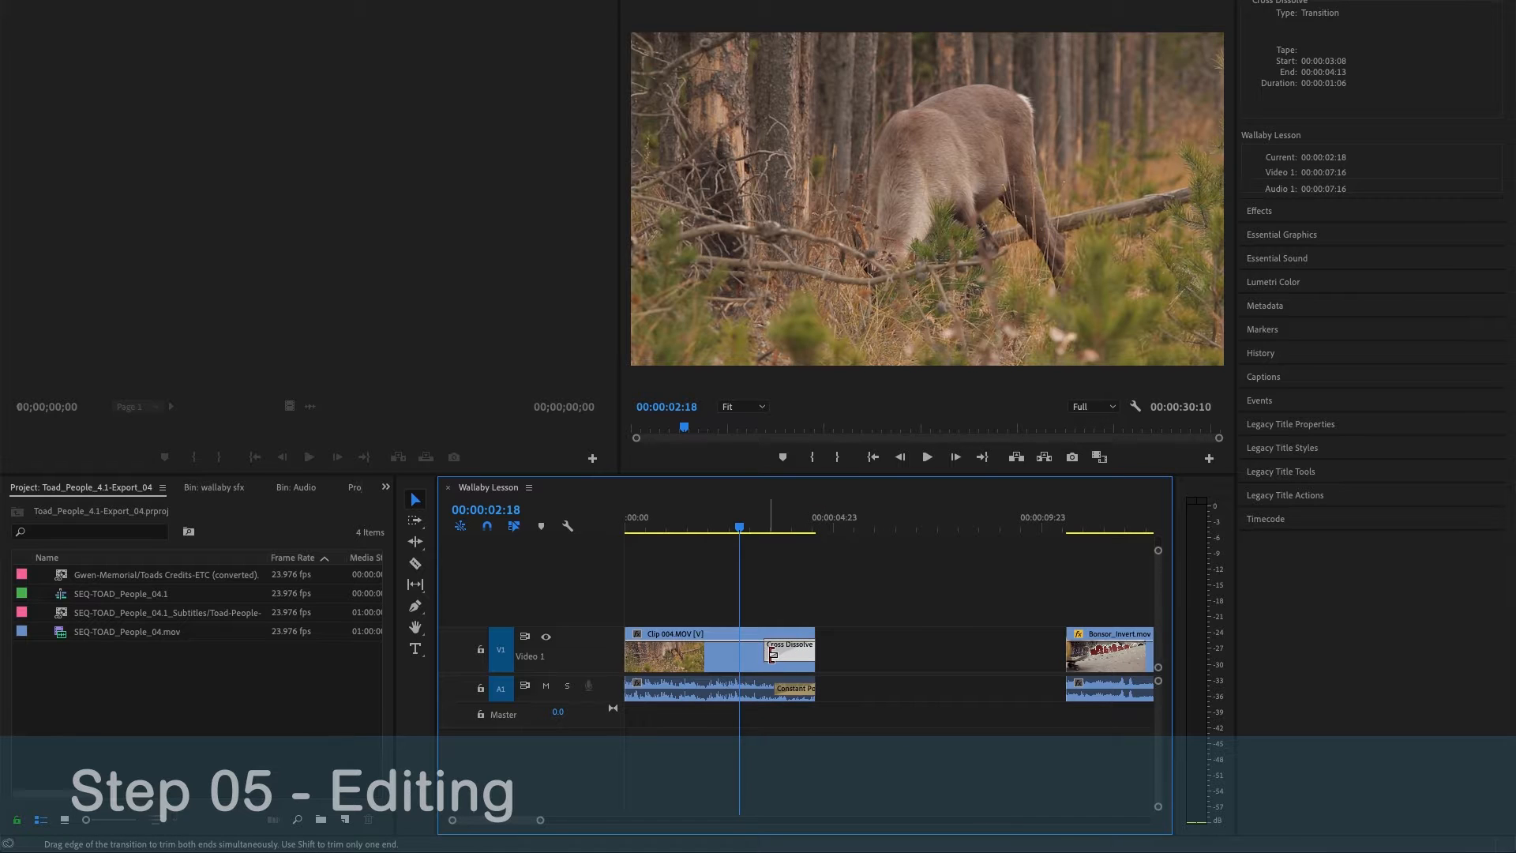
left_click_drag(772, 653, 757, 654)
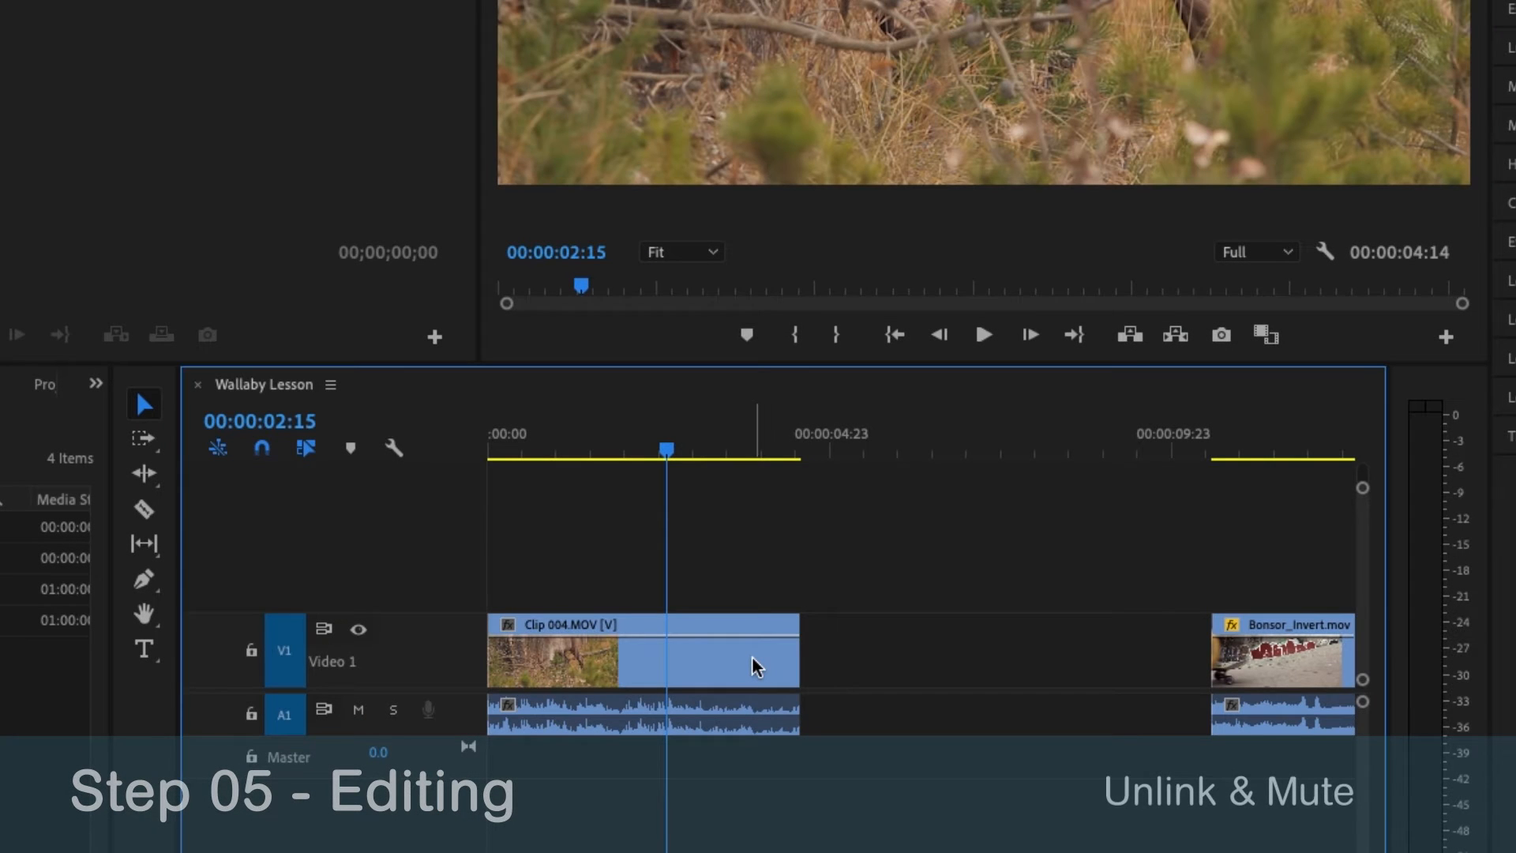
Unlink the video and audio of Clip 004.MOV and deselect the clip
left_click(752, 658)
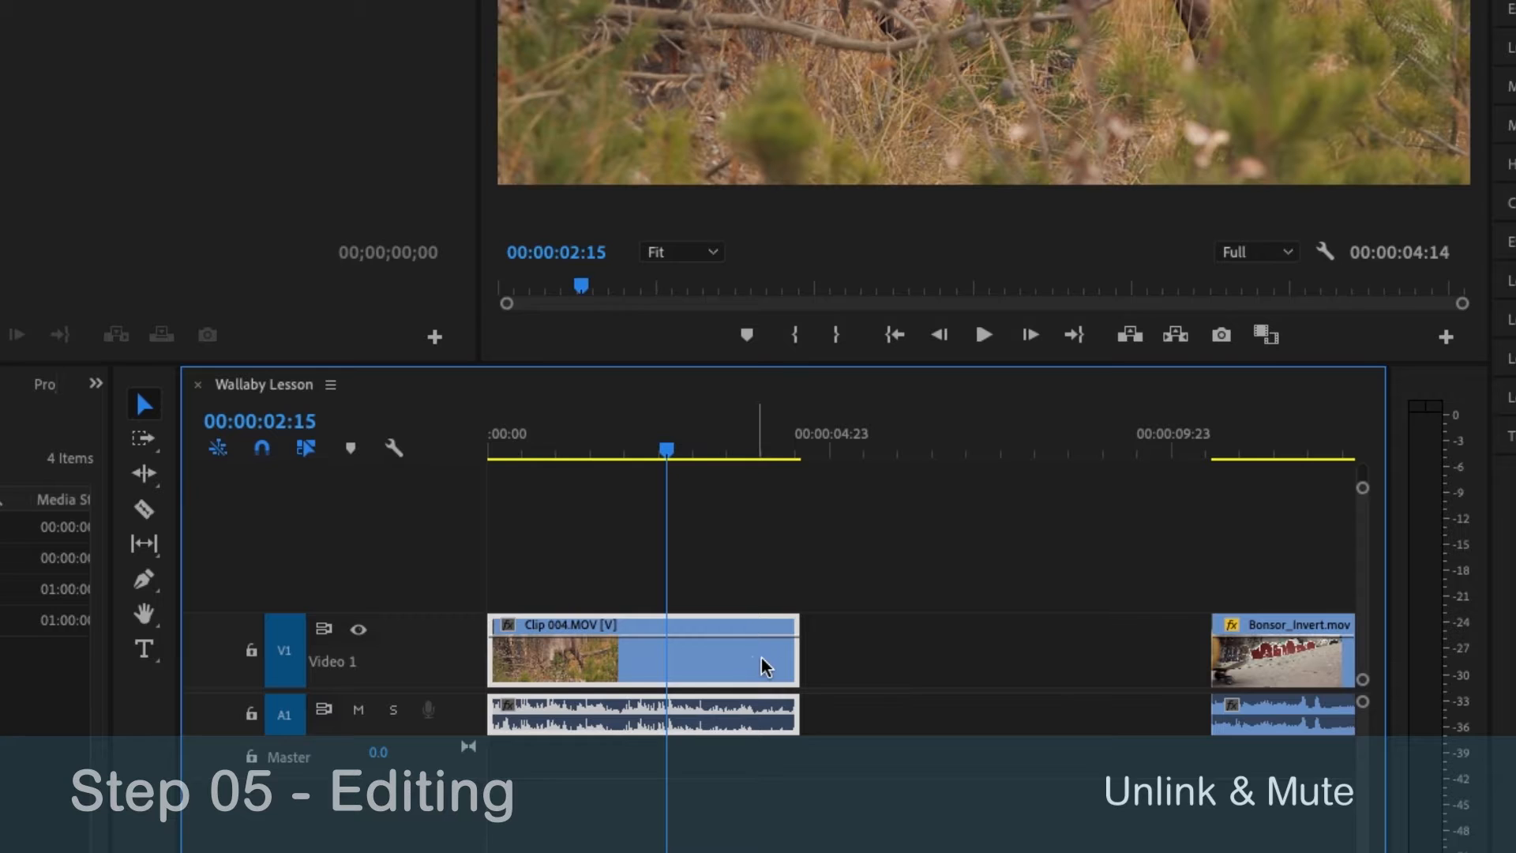
right_click(765, 658)
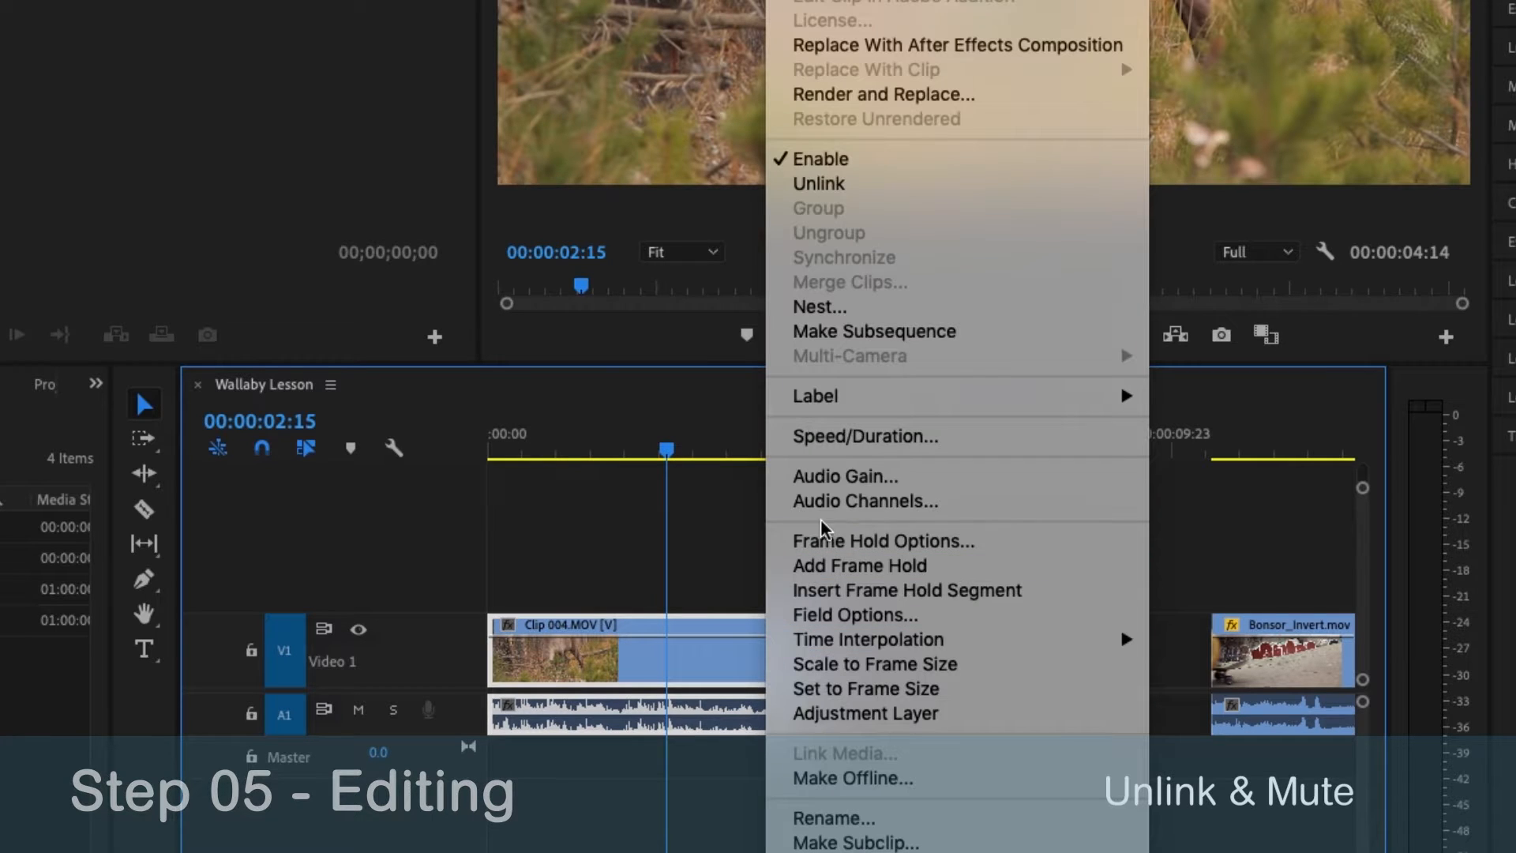
left_click(813, 187)
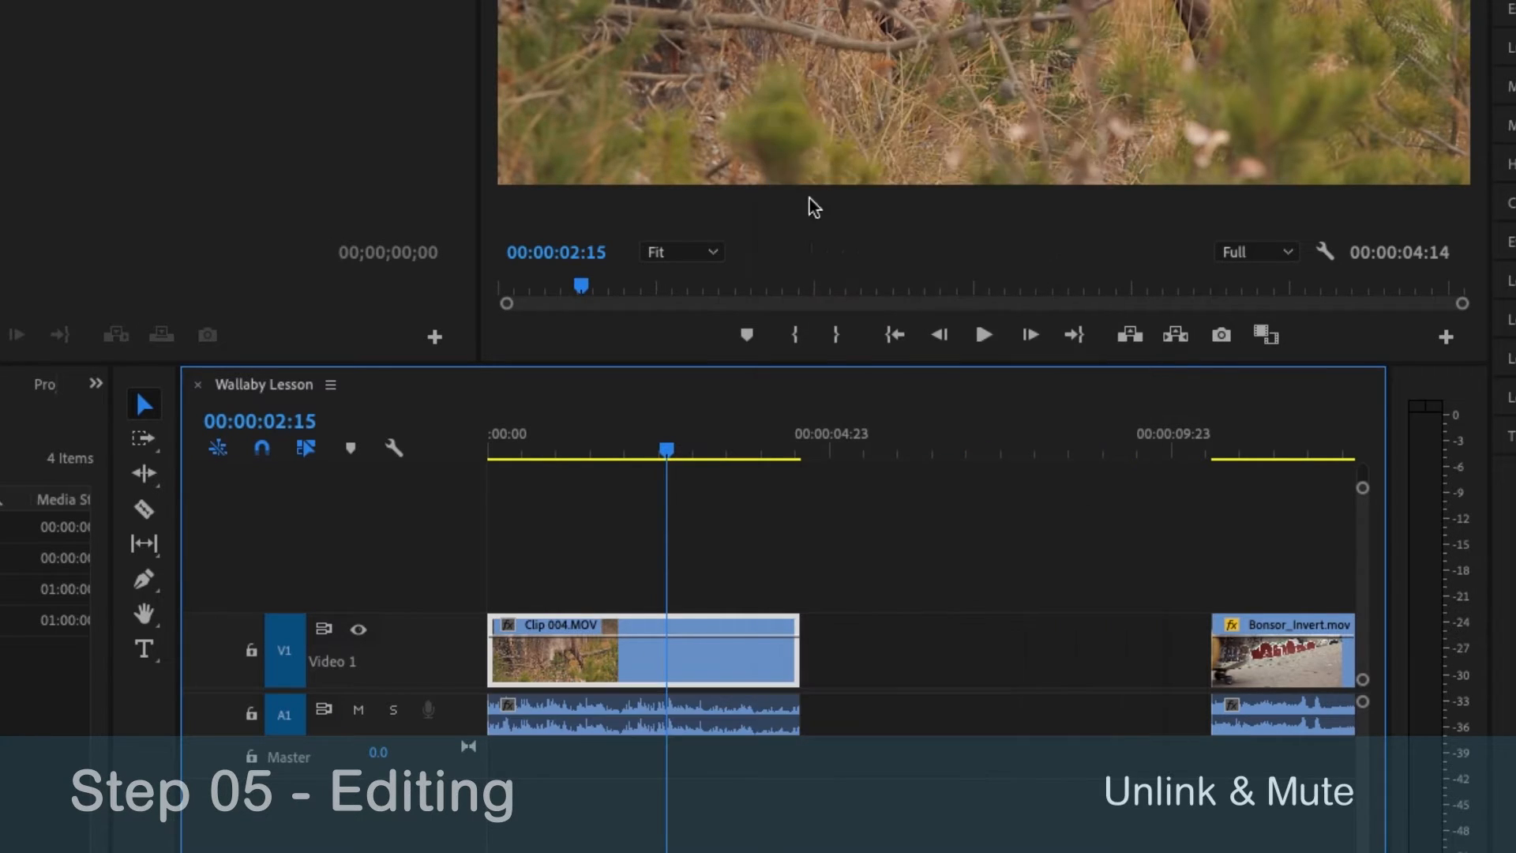
left_click(833, 558)
Disable only the audio part of Clip 004.MOV, select its video part separately, and clear the selection
left_click(750, 715)
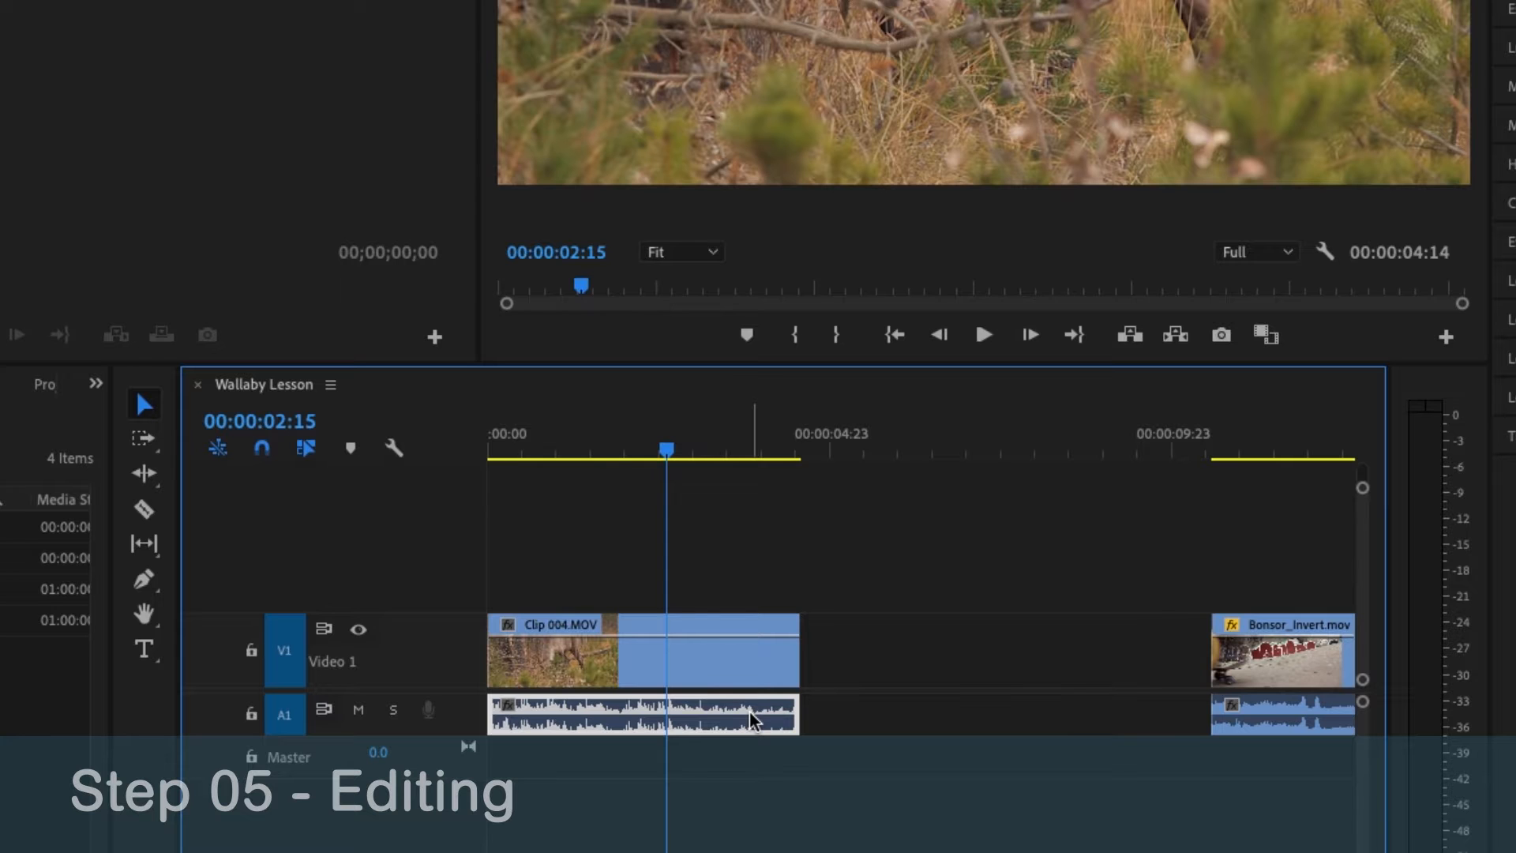
right_click(750, 711)
left_click(810, 420)
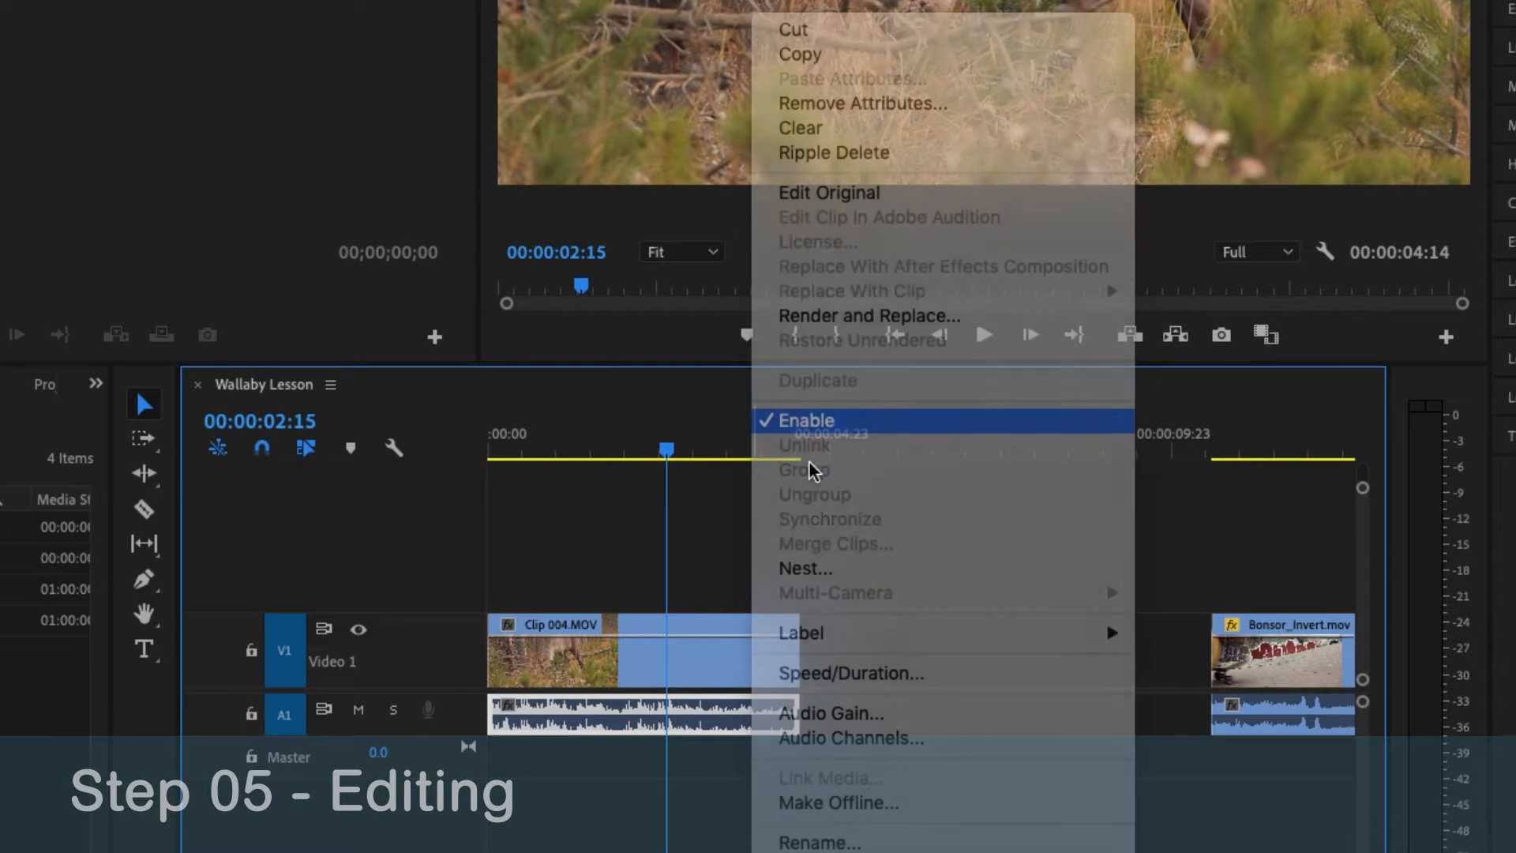
left_click(740, 683)
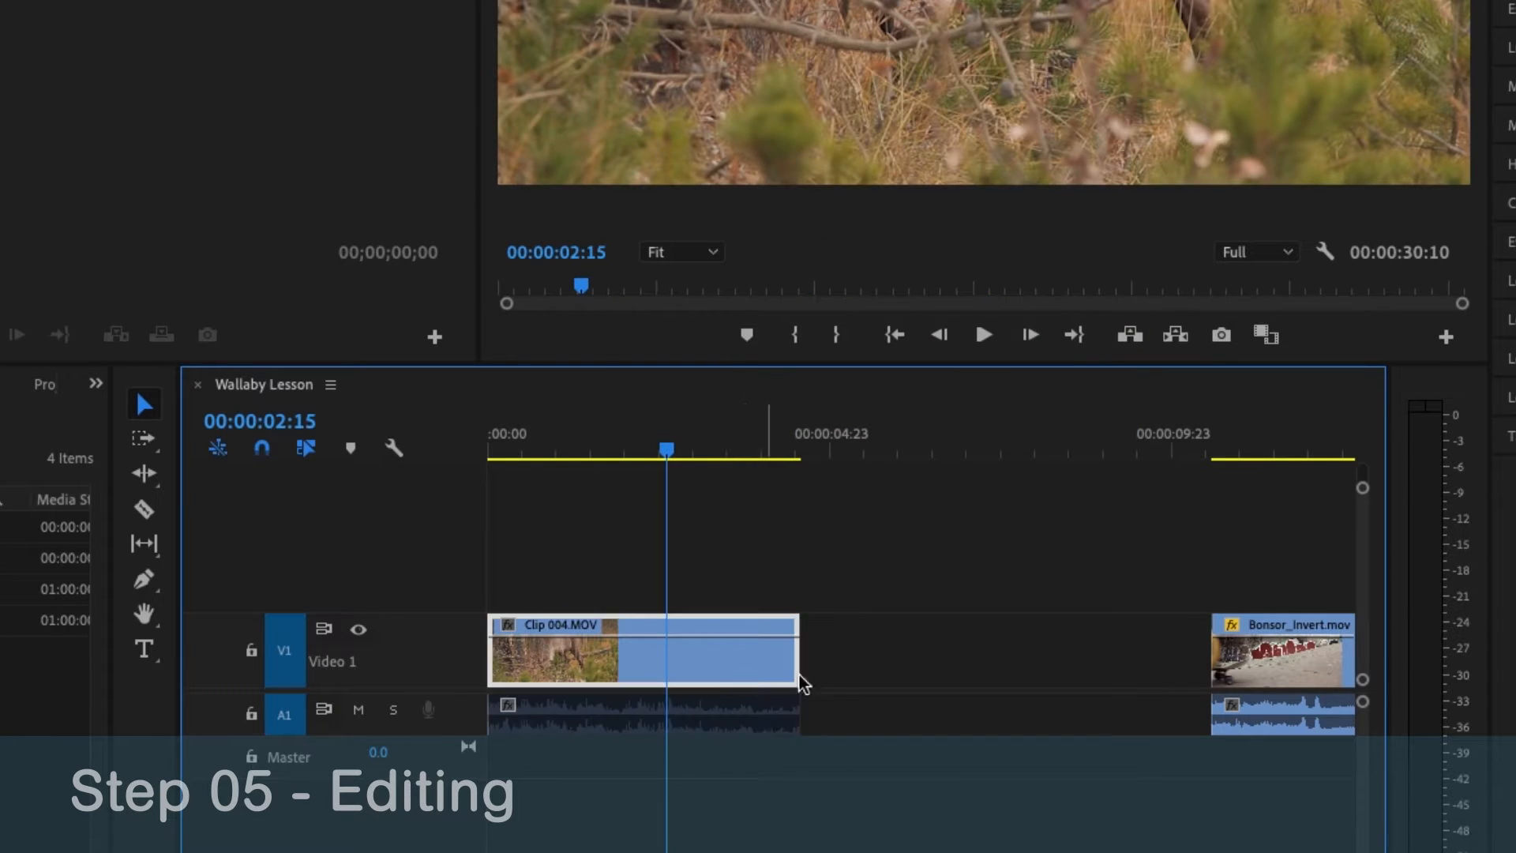
left_click(909, 671)
Re-enable the audio part of Clip 004.MOV and try extending its end past the video
left_click(765, 747)
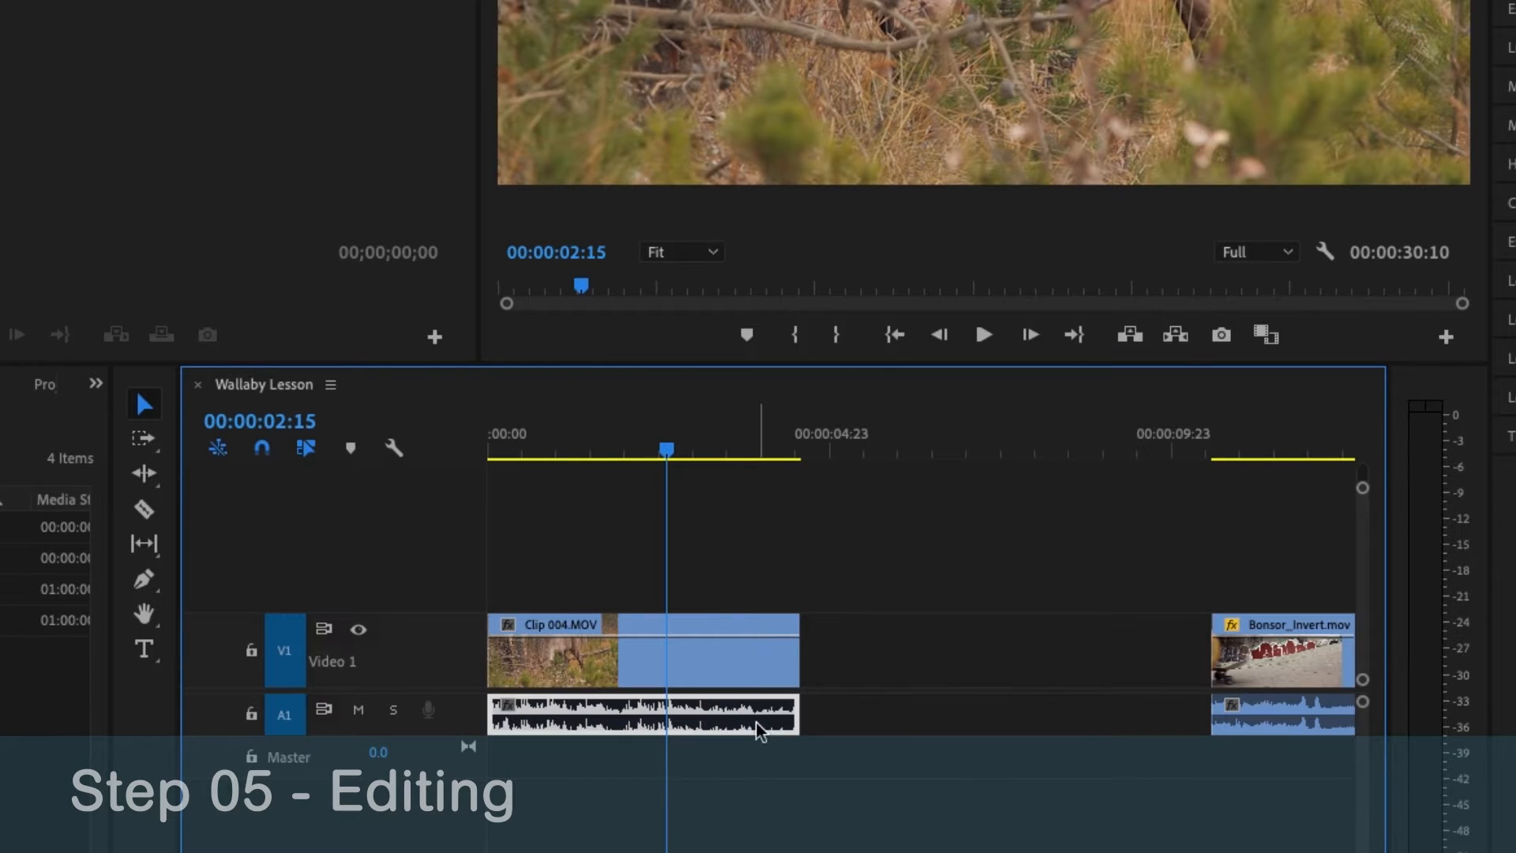
right_click(761, 724)
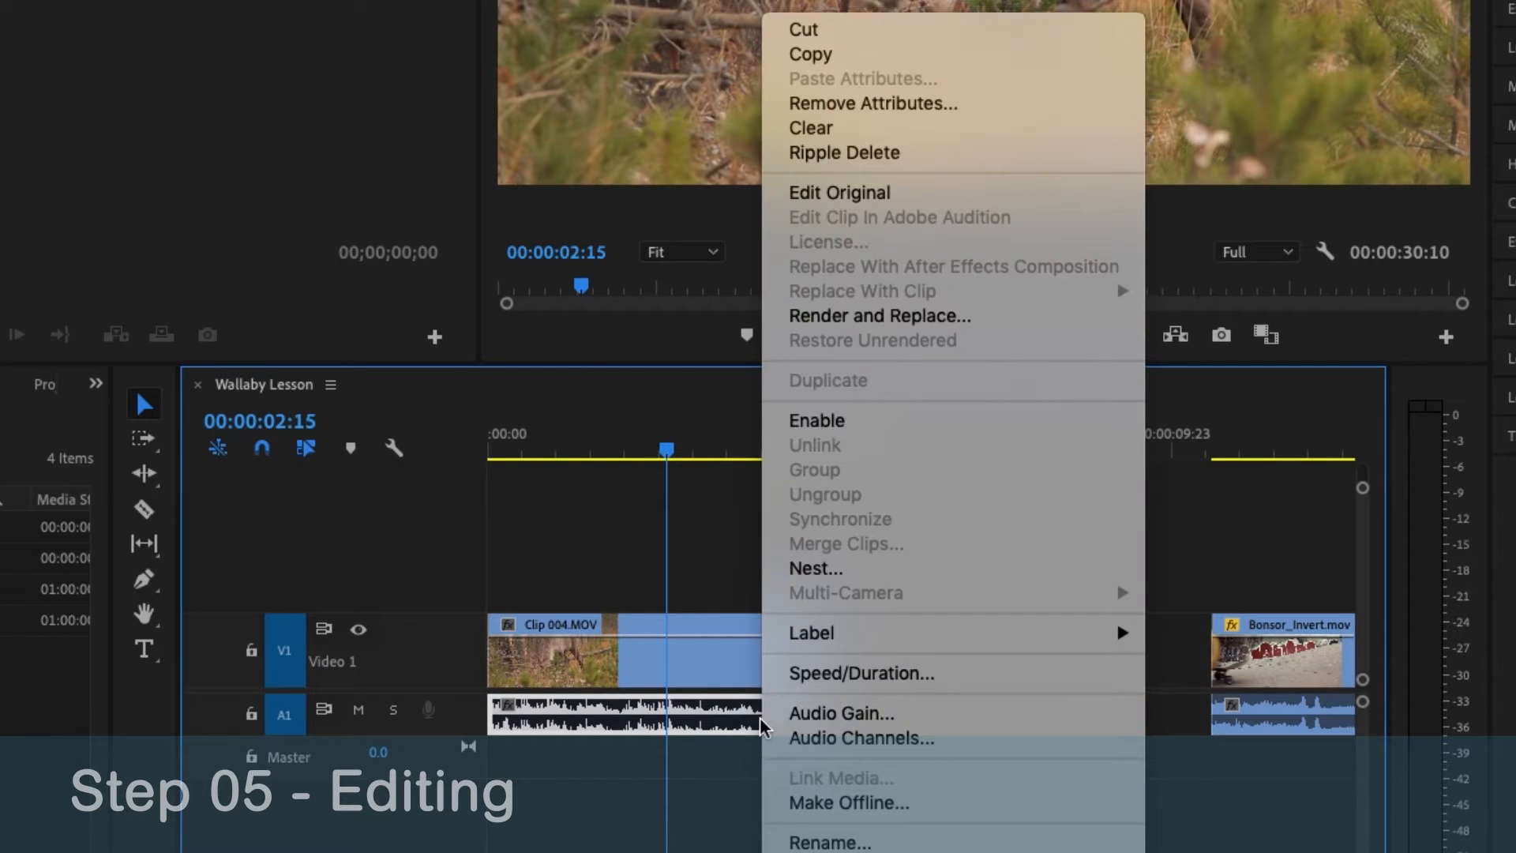
left_click(846, 423)
left_click_drag(797, 714, 917, 724)
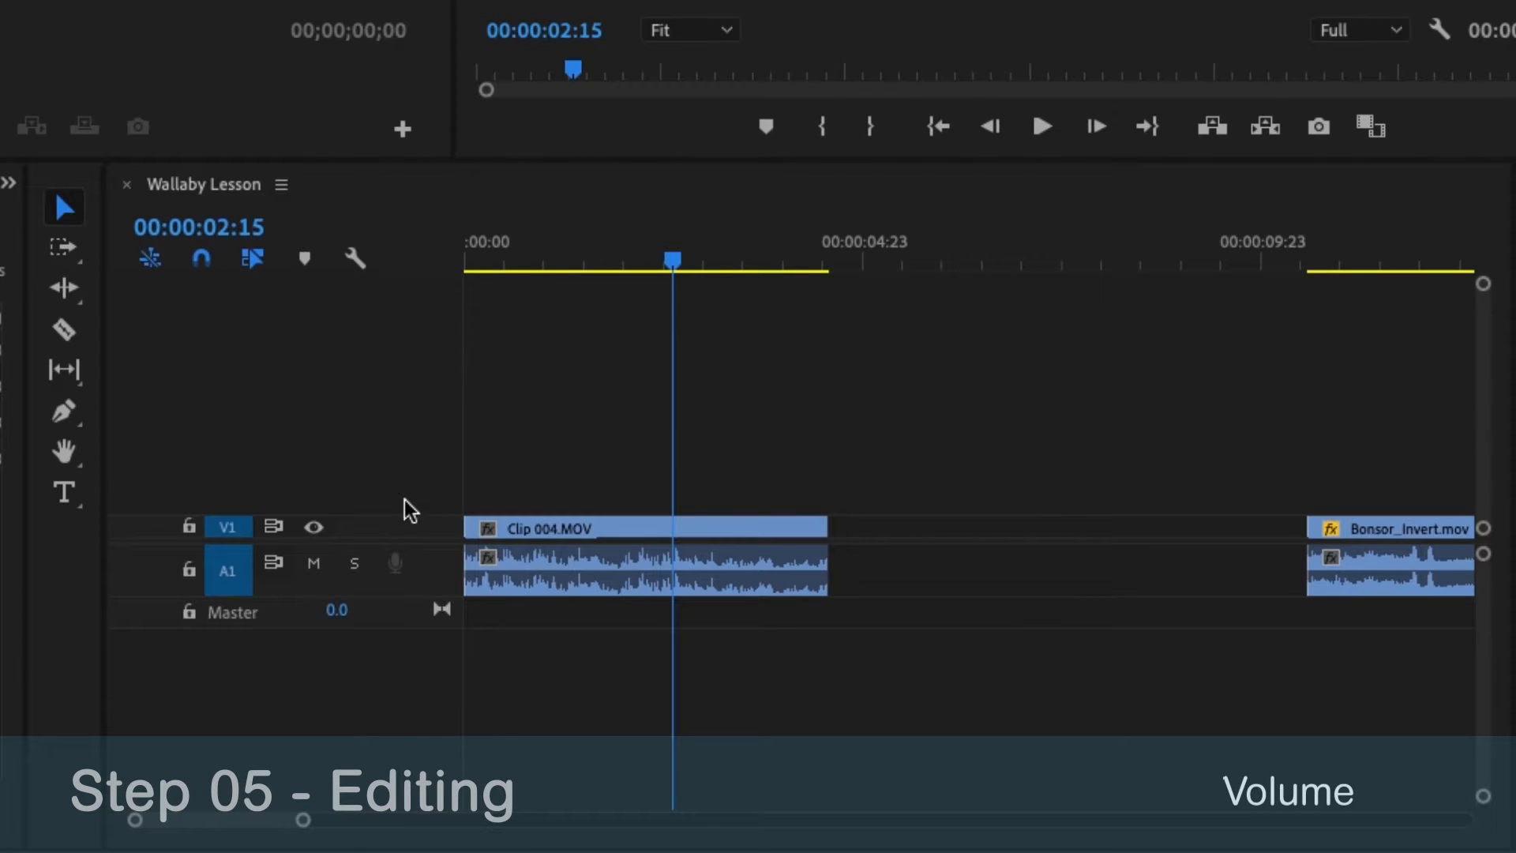
Enlarge the Audio 1 track and turn on the display of audio keyframes in the timeline
left_click(439, 463)
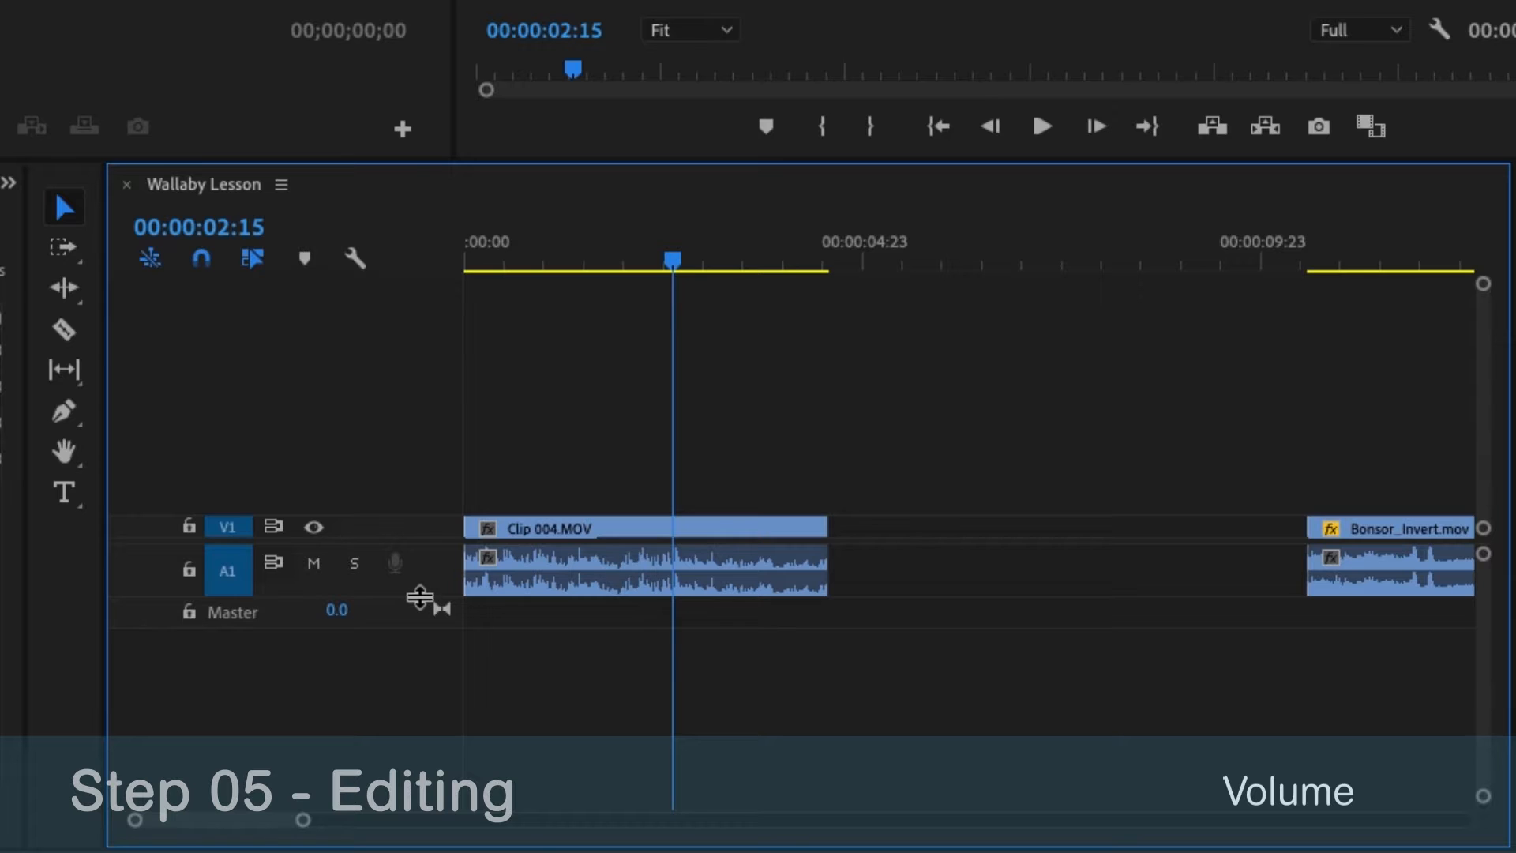
left_click_drag(417, 597, 417, 597)
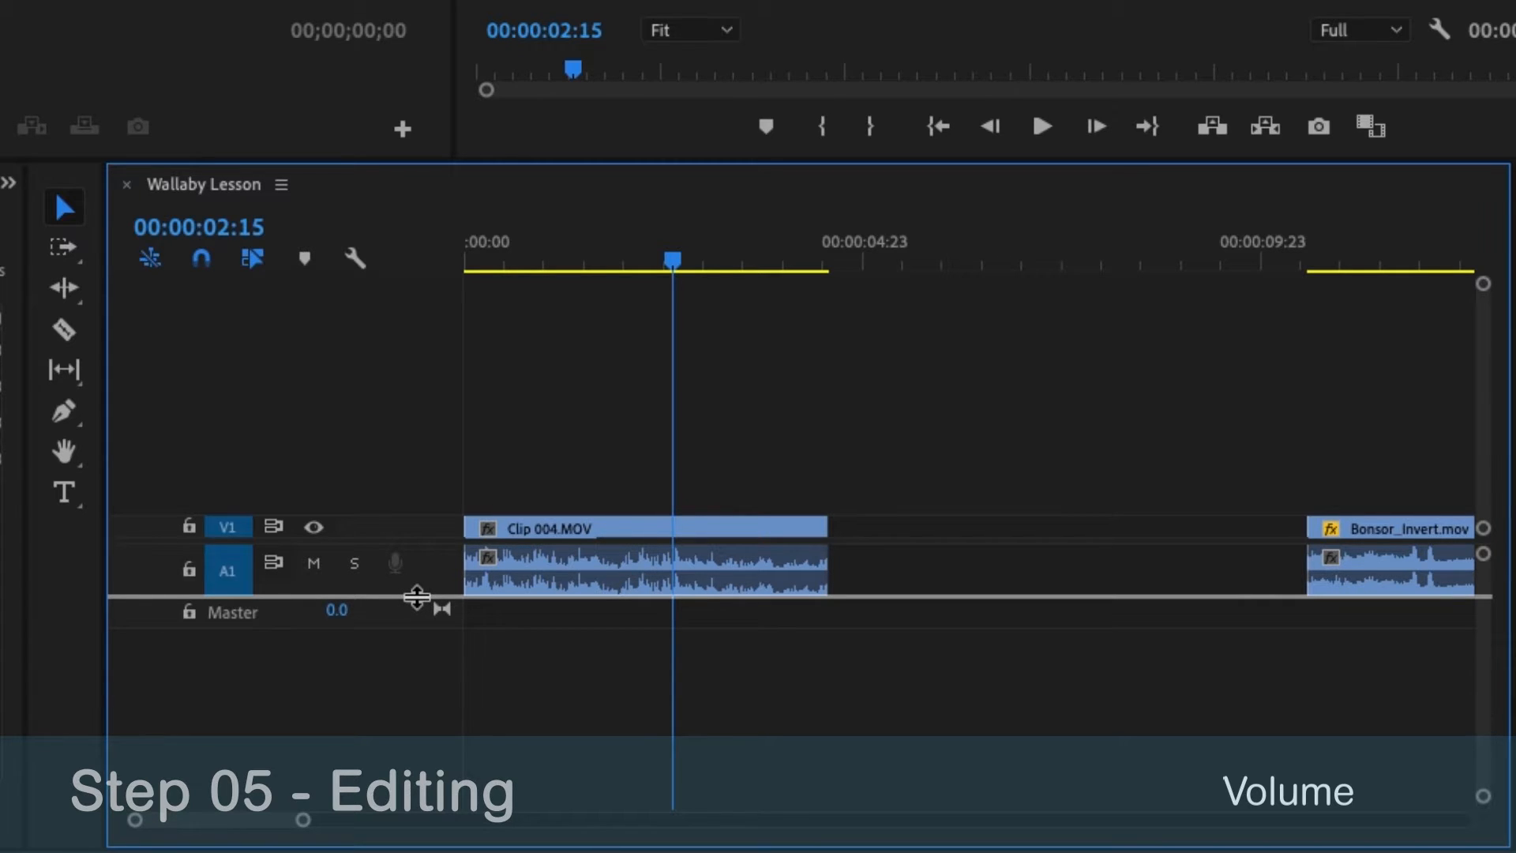
left_click_drag(417, 598, 410, 652)
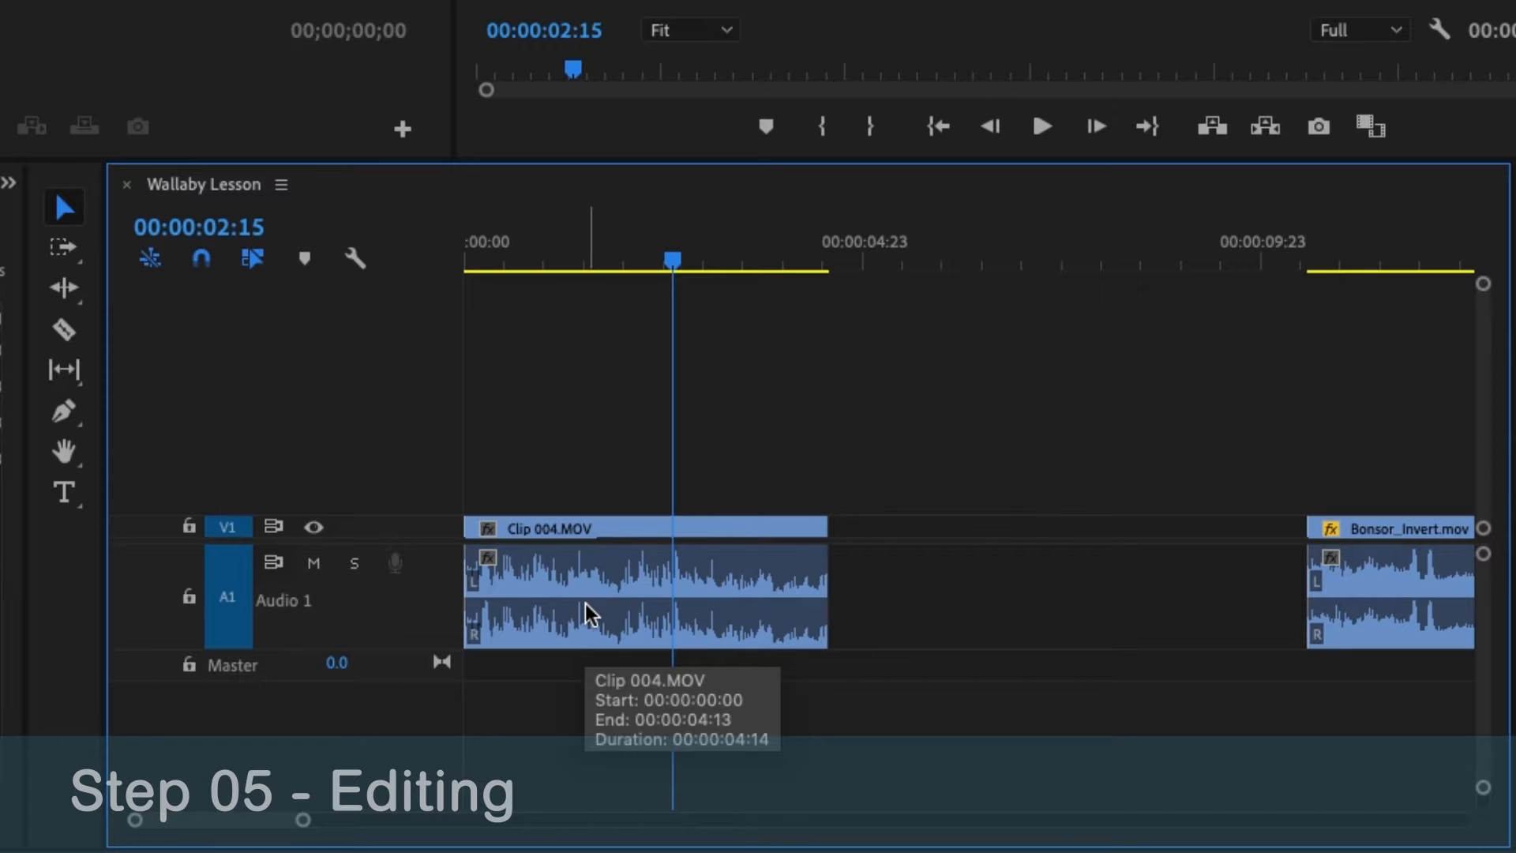
left_click(354, 258)
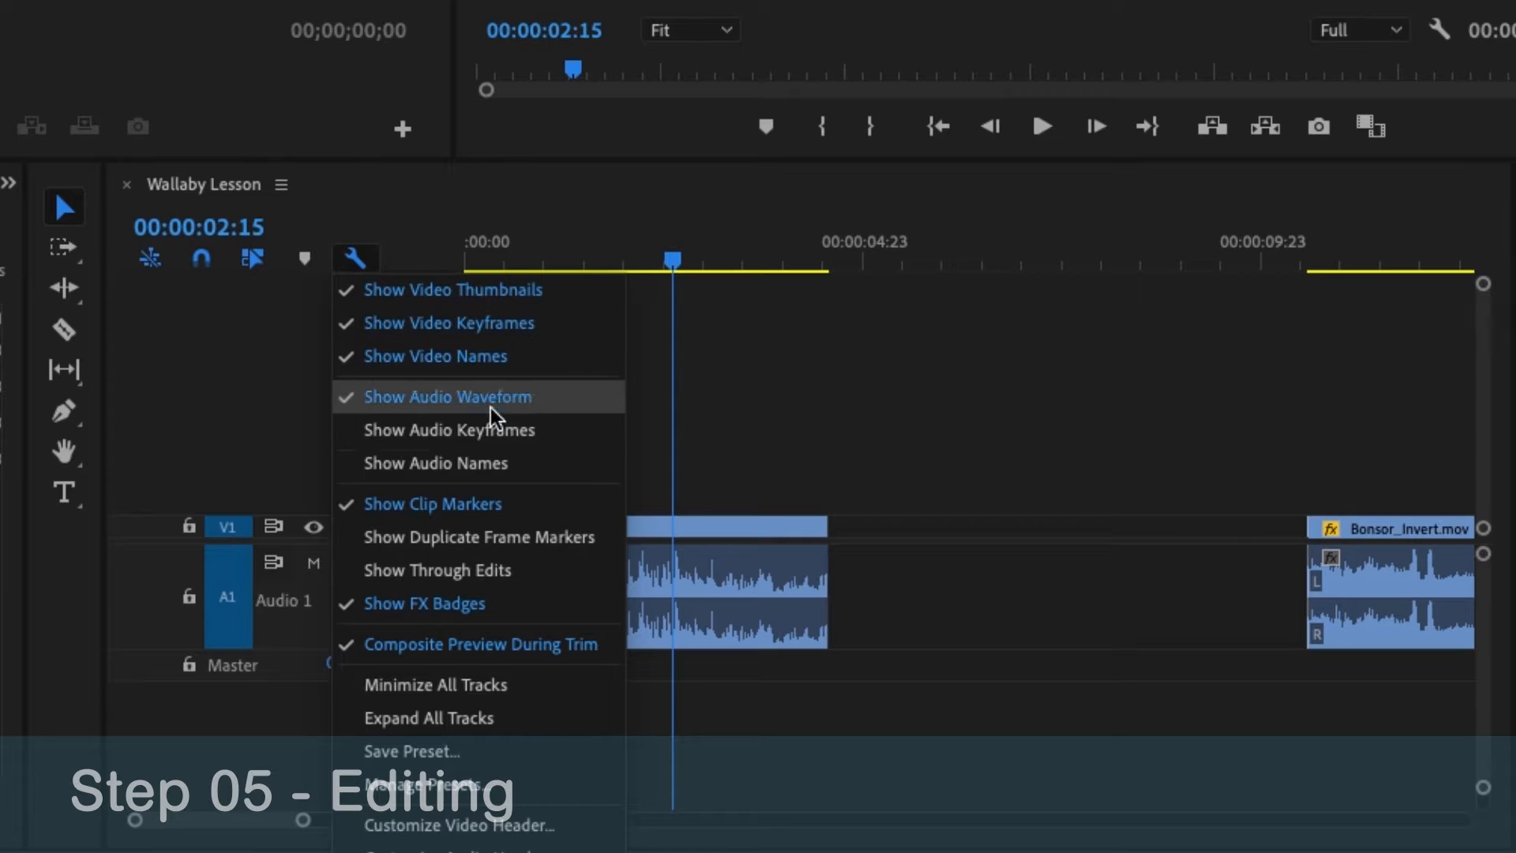
left_click(553, 448)
Adjust the volume of Clip 004.MOV's audio and add two volume keyframes, lowering the last one to fade out its end
mouse_move(771, 600)
left_mouse_down()
mouse_move(772, 569)
mouse_move(761, 650)
mouse_move(771, 575)
mouse_move(743, 594)
left_mouse_up()
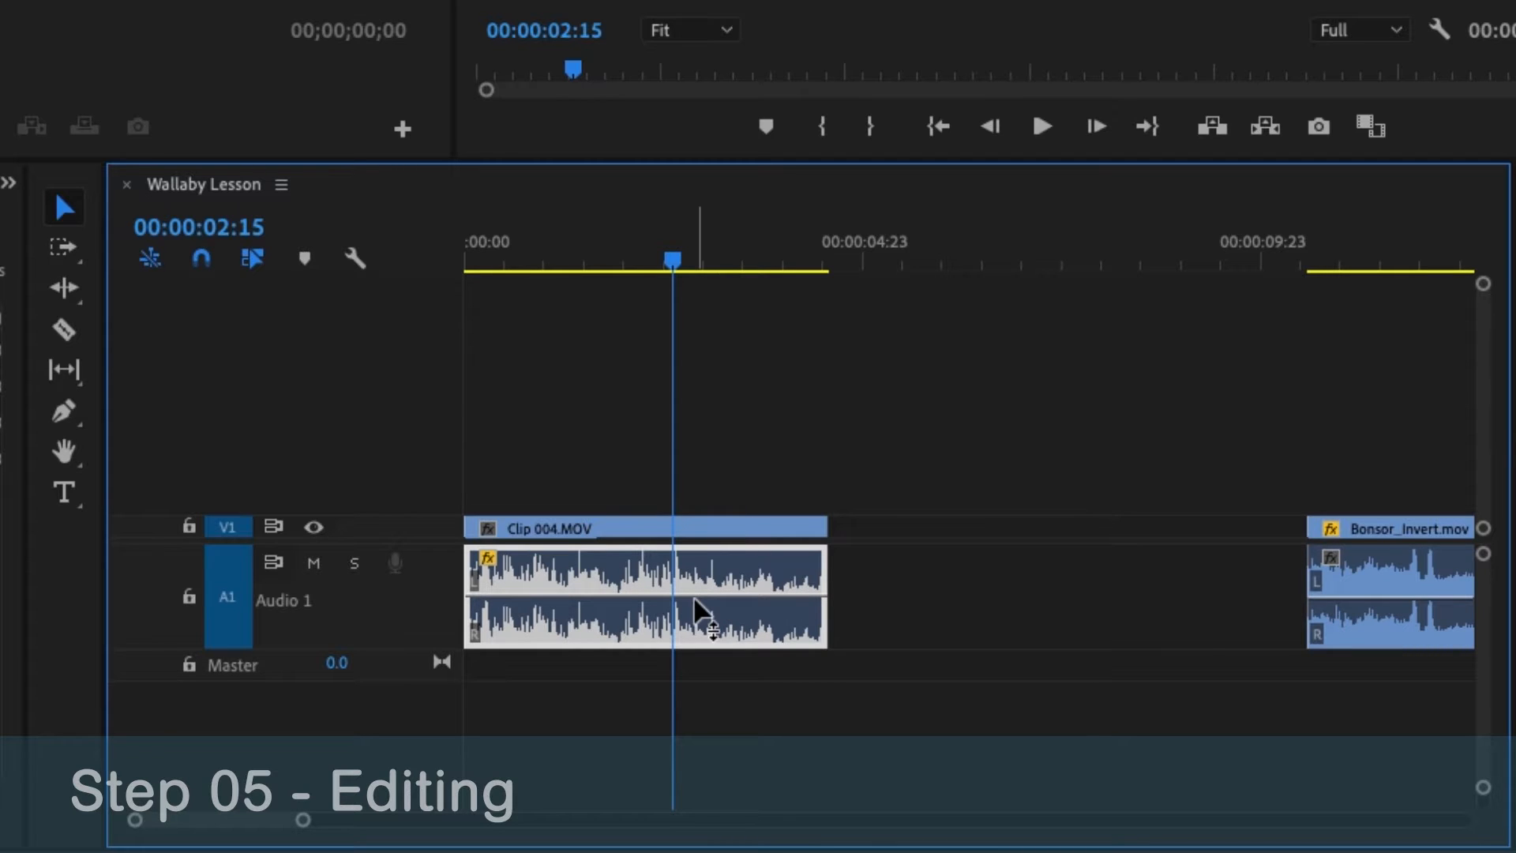
left_click(689, 596, "ctrl")
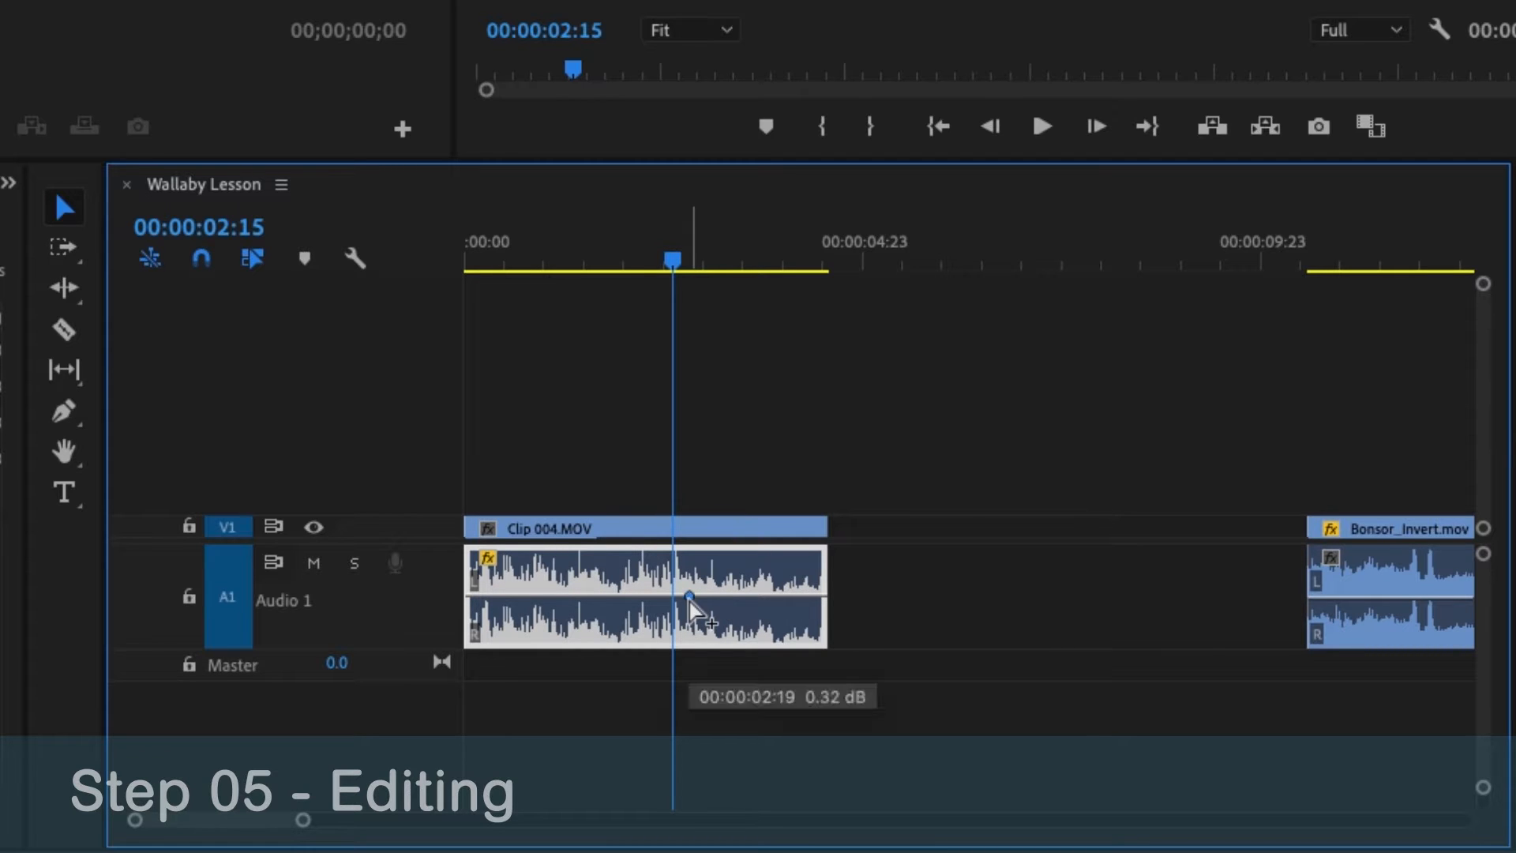
left_click(808, 597, "ctrl")
left_click_drag(810, 598, 804, 636)
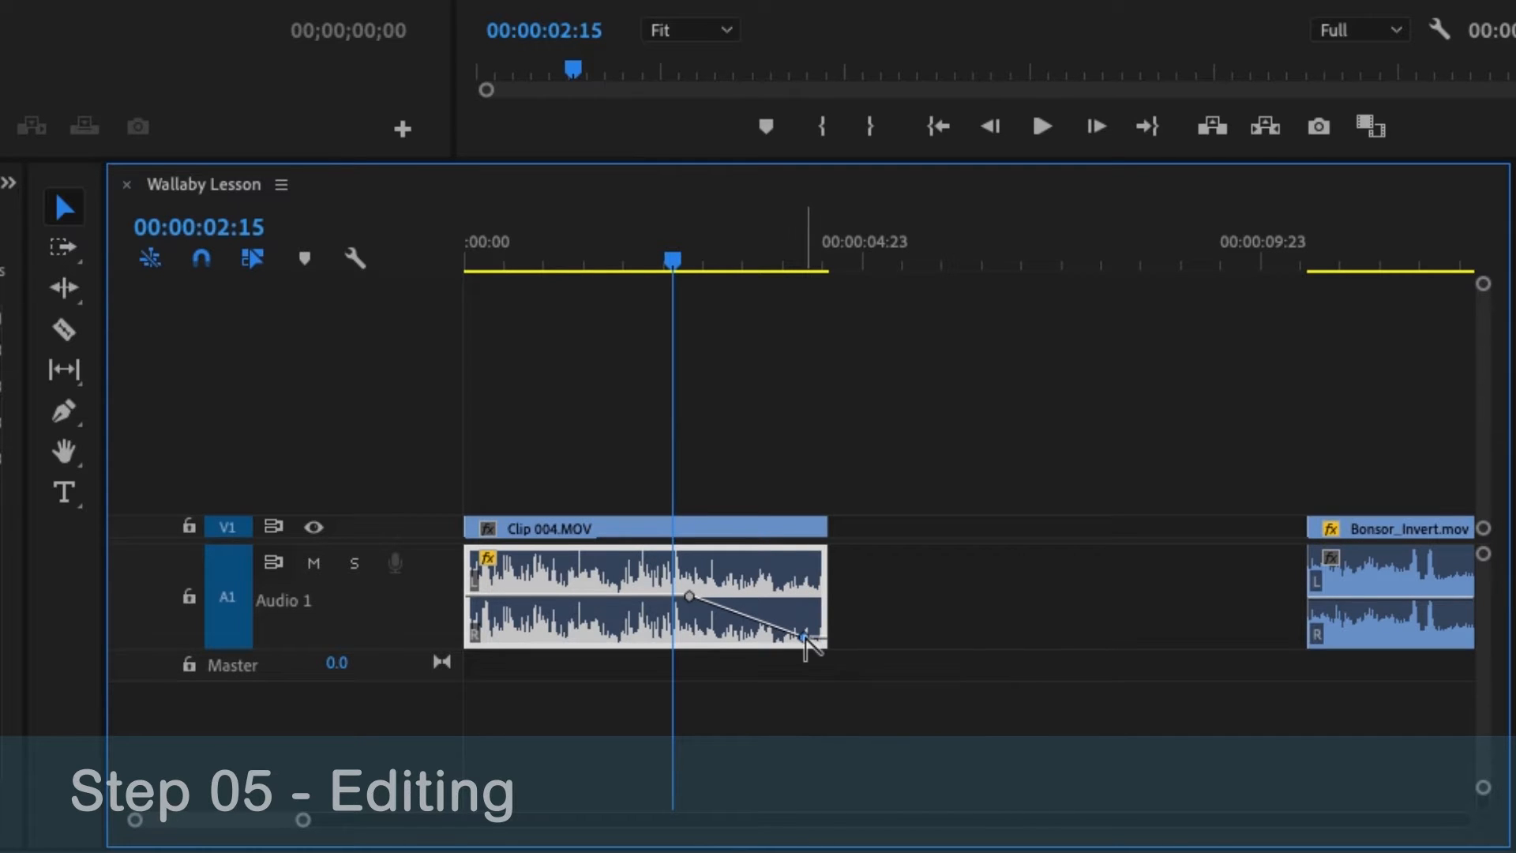
Delete both volume keyframes from the audio of Clip 004.MOV
right_click(804, 637)
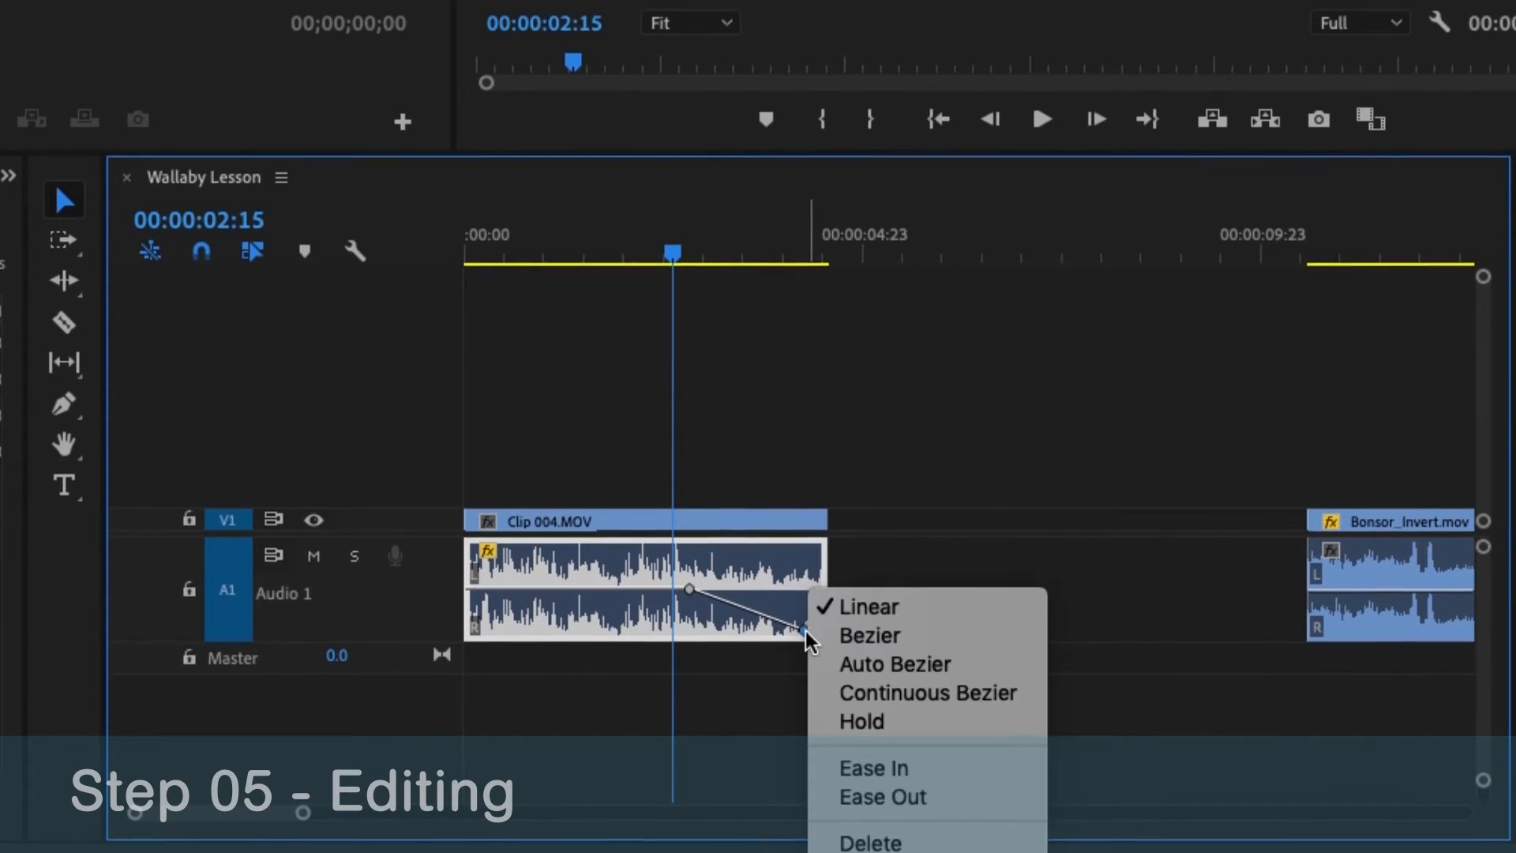
left_click(861, 839)
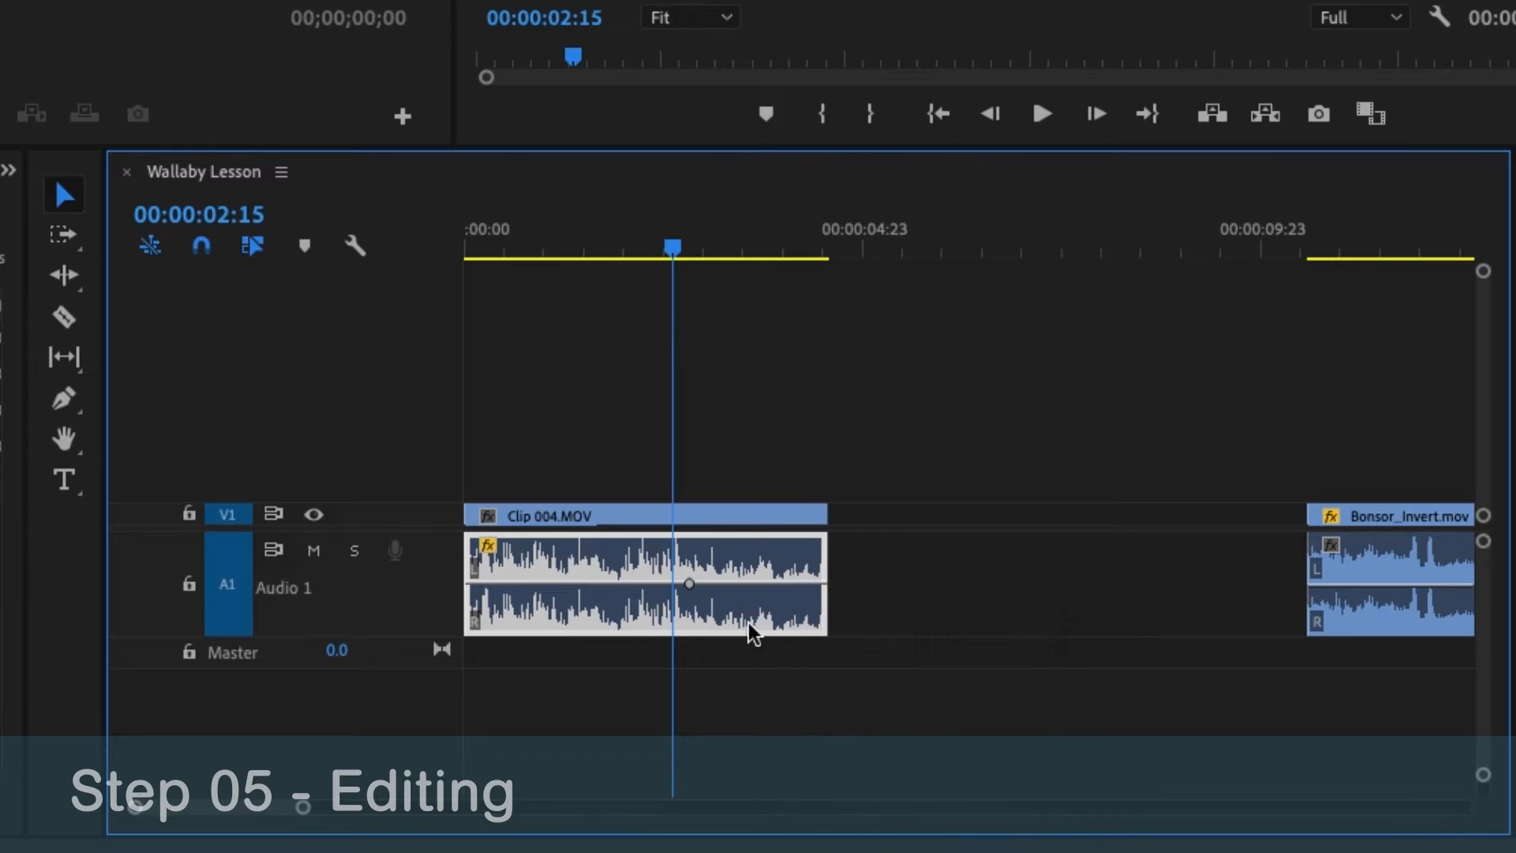
right_click(693, 586)
left_click(779, 838)
Apply the default Constant Power transition to the end of Clip 004.MOV's audio, lengthen it back to 00:00:02:15, and scrub through it
right_click(819, 600)
left_click(864, 783)
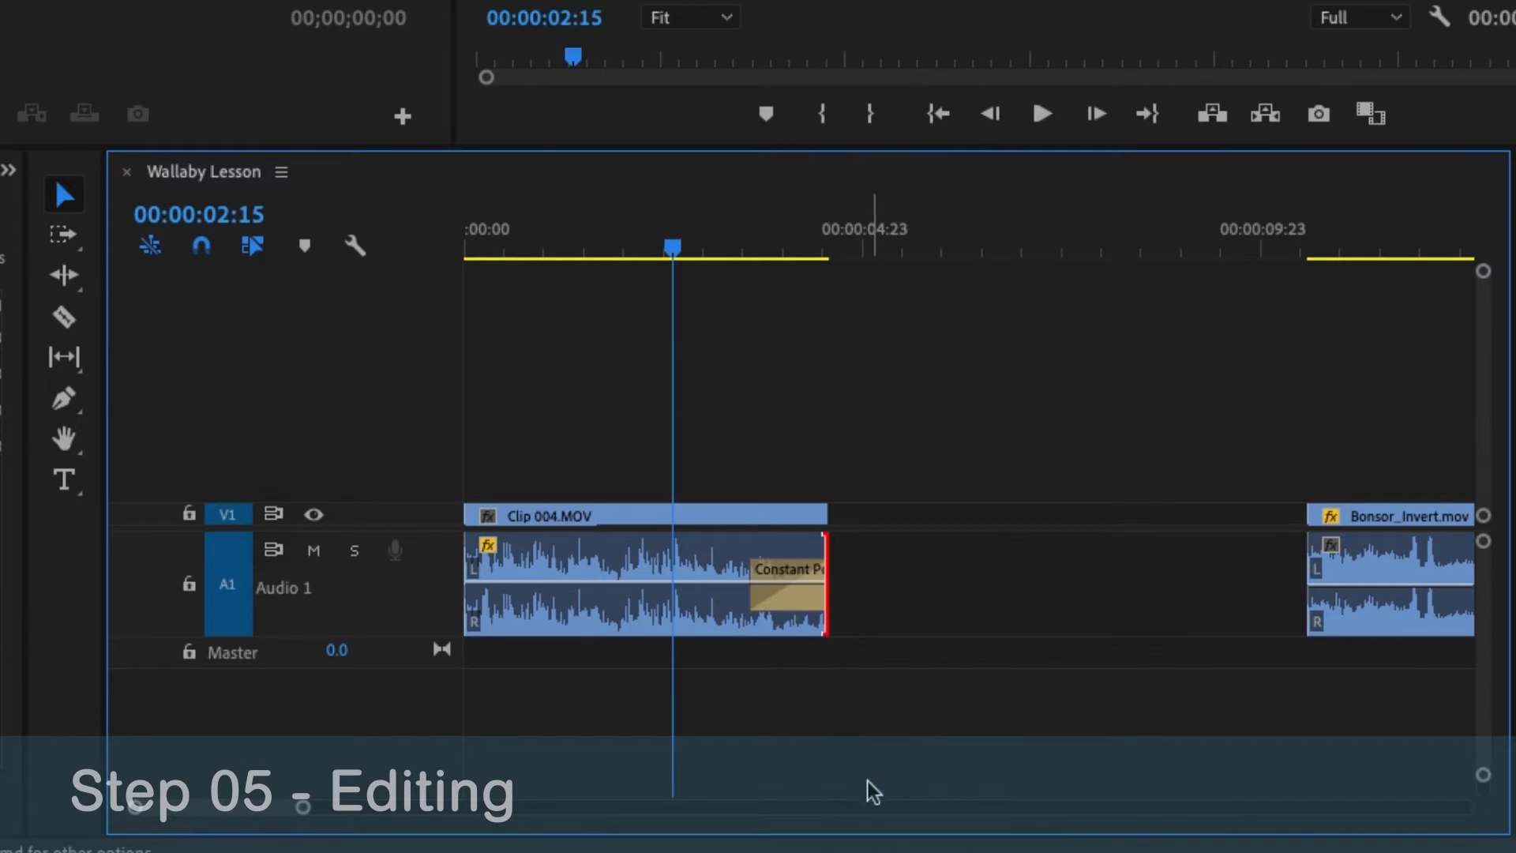
left_click_drag(762, 608, 677, 601)
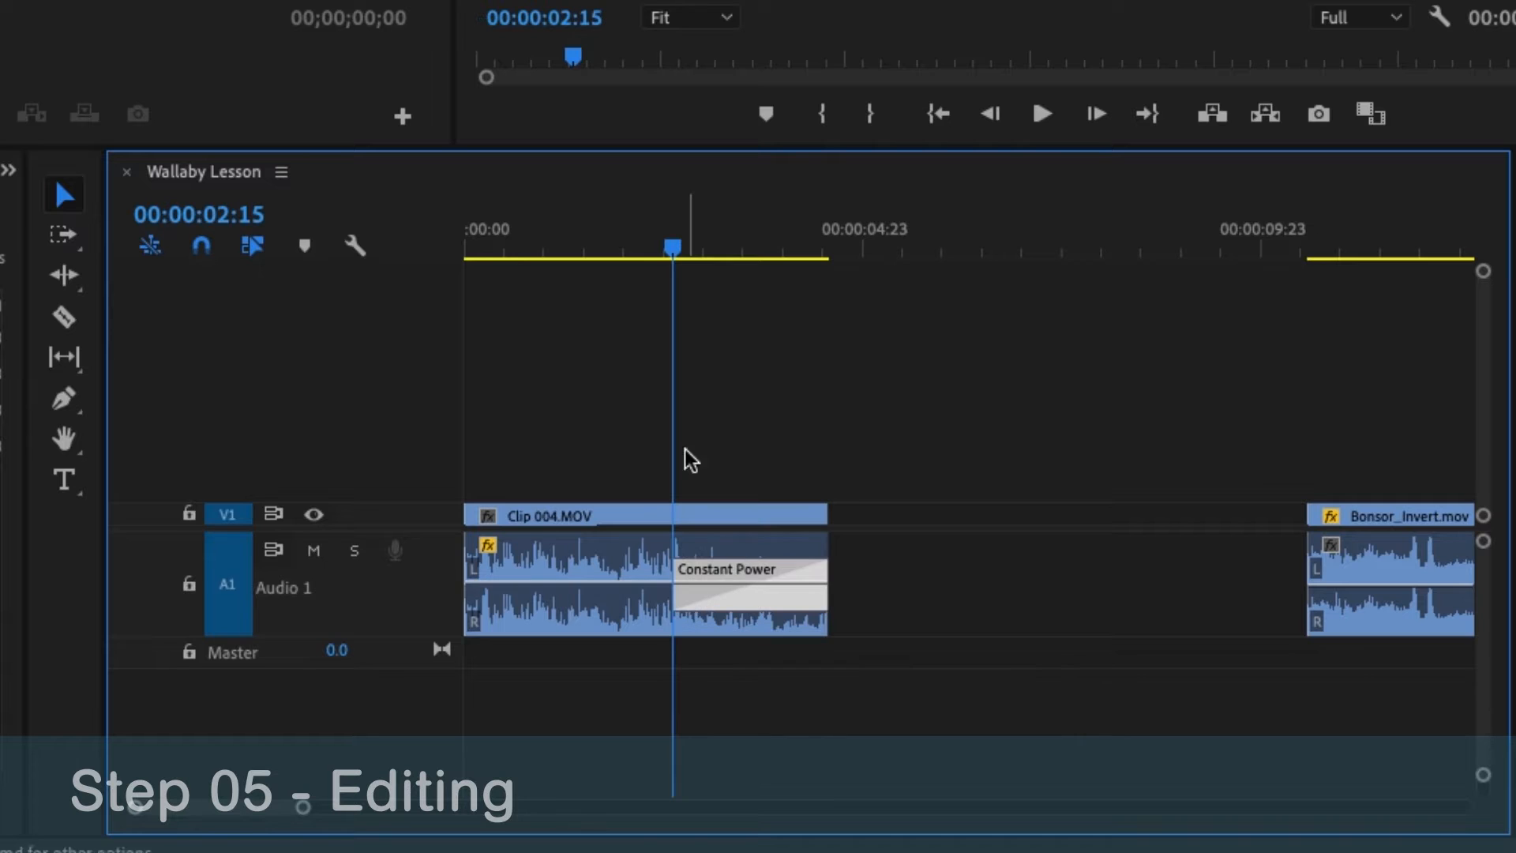
left_click_drag(673, 248, 836, 267)
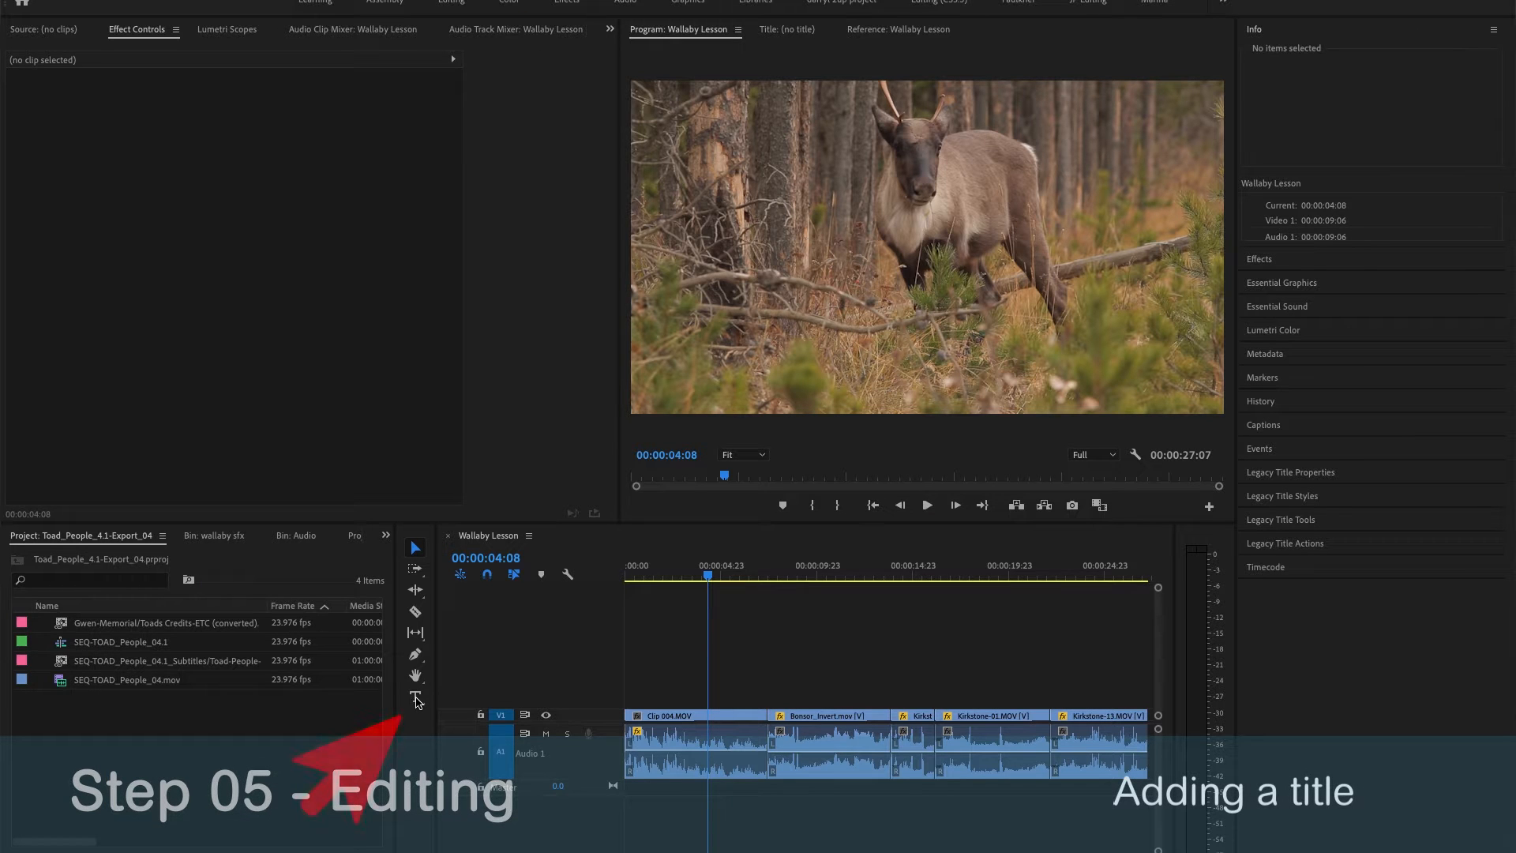
Add a text title reading "Caribou" over the video at 00:00:04:08 and deselect it
left_click(416, 698)
left_click(746, 309)
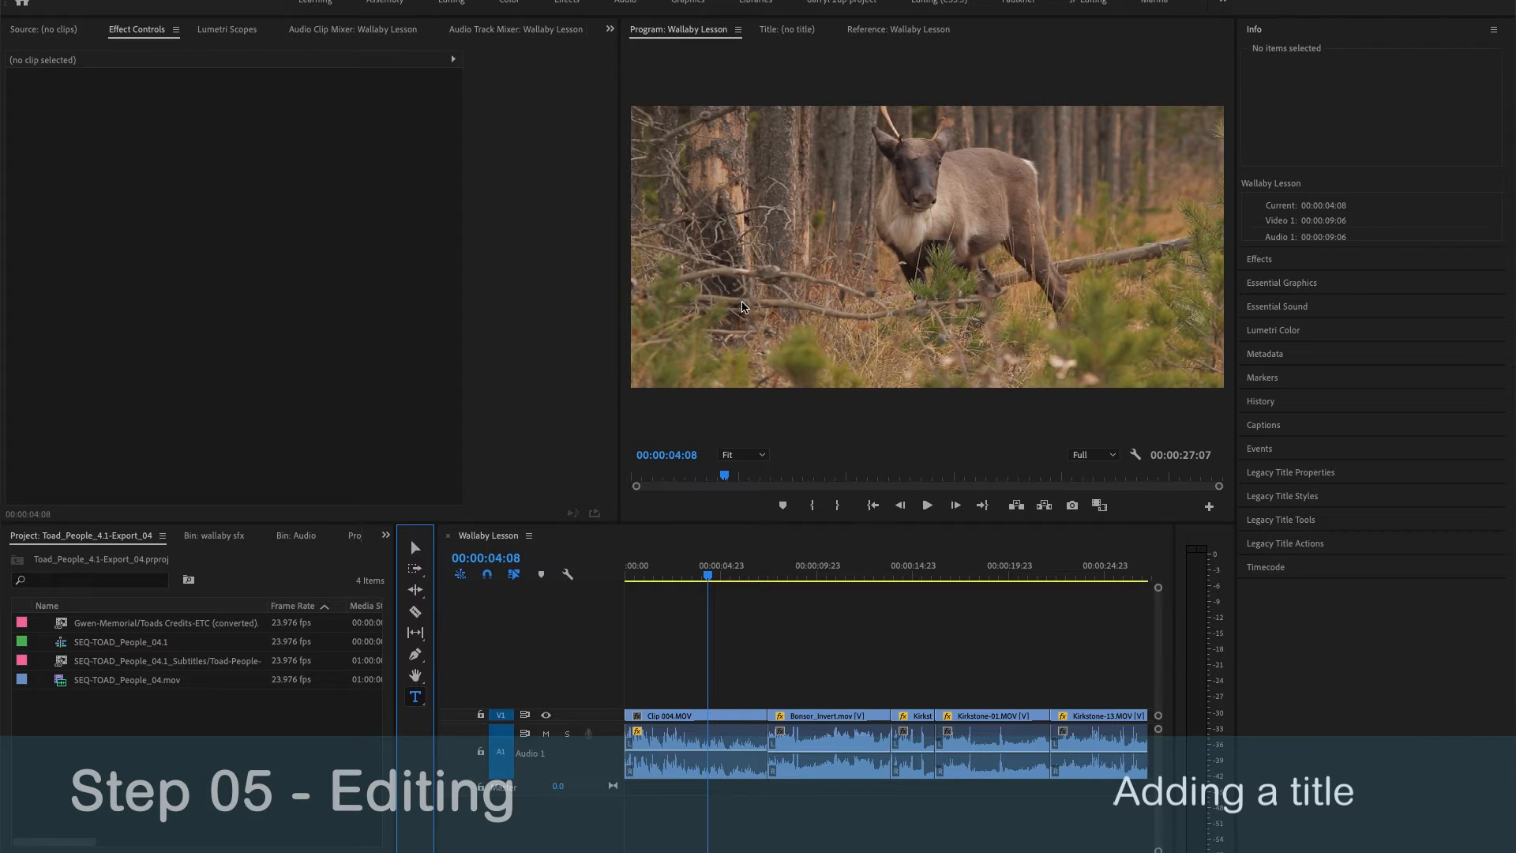
type("Caribou")
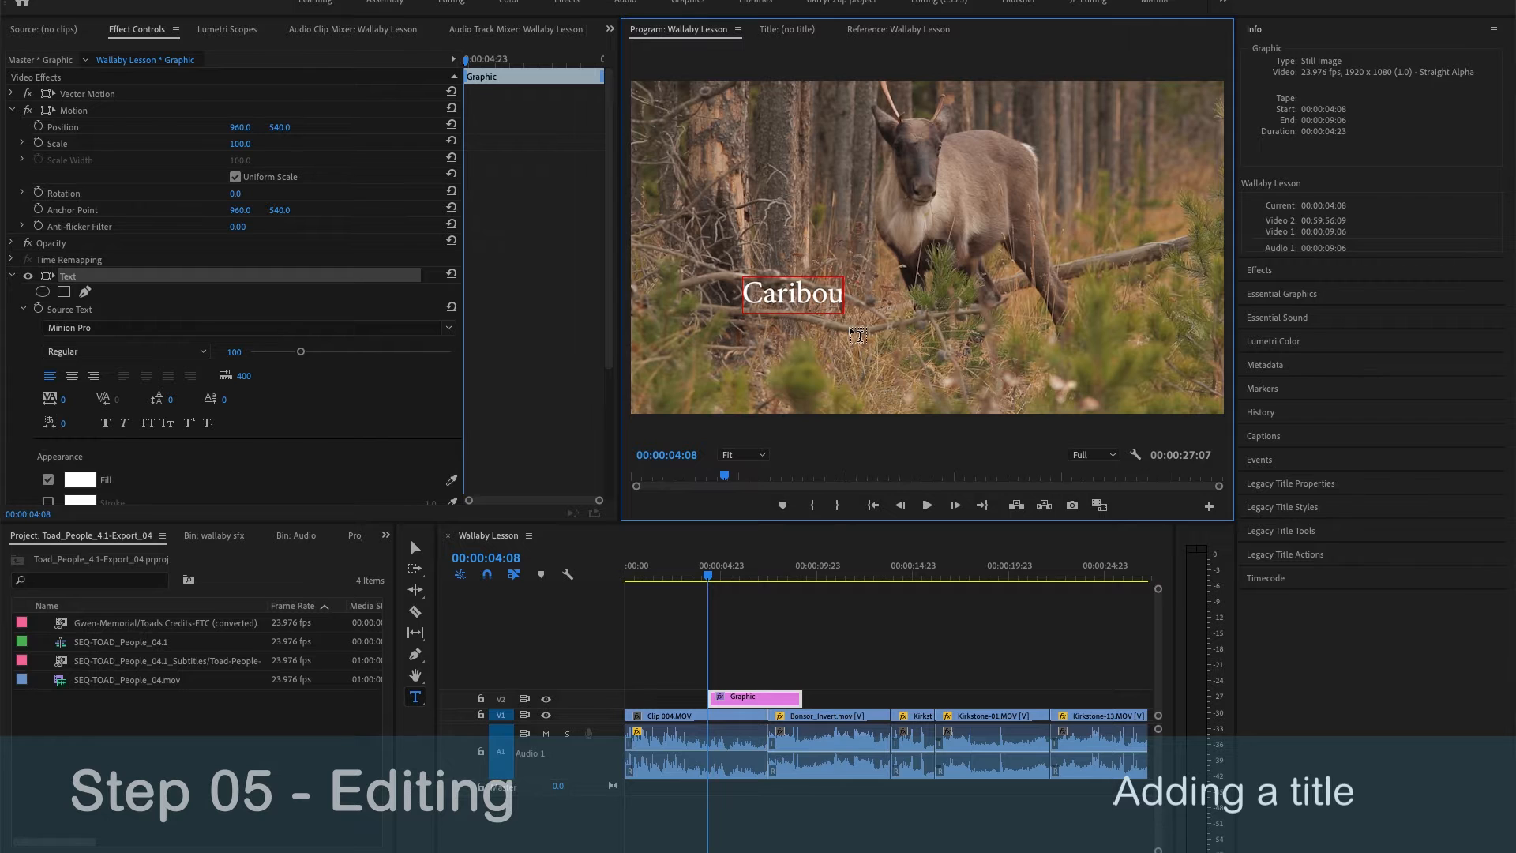
left_click(823, 632)
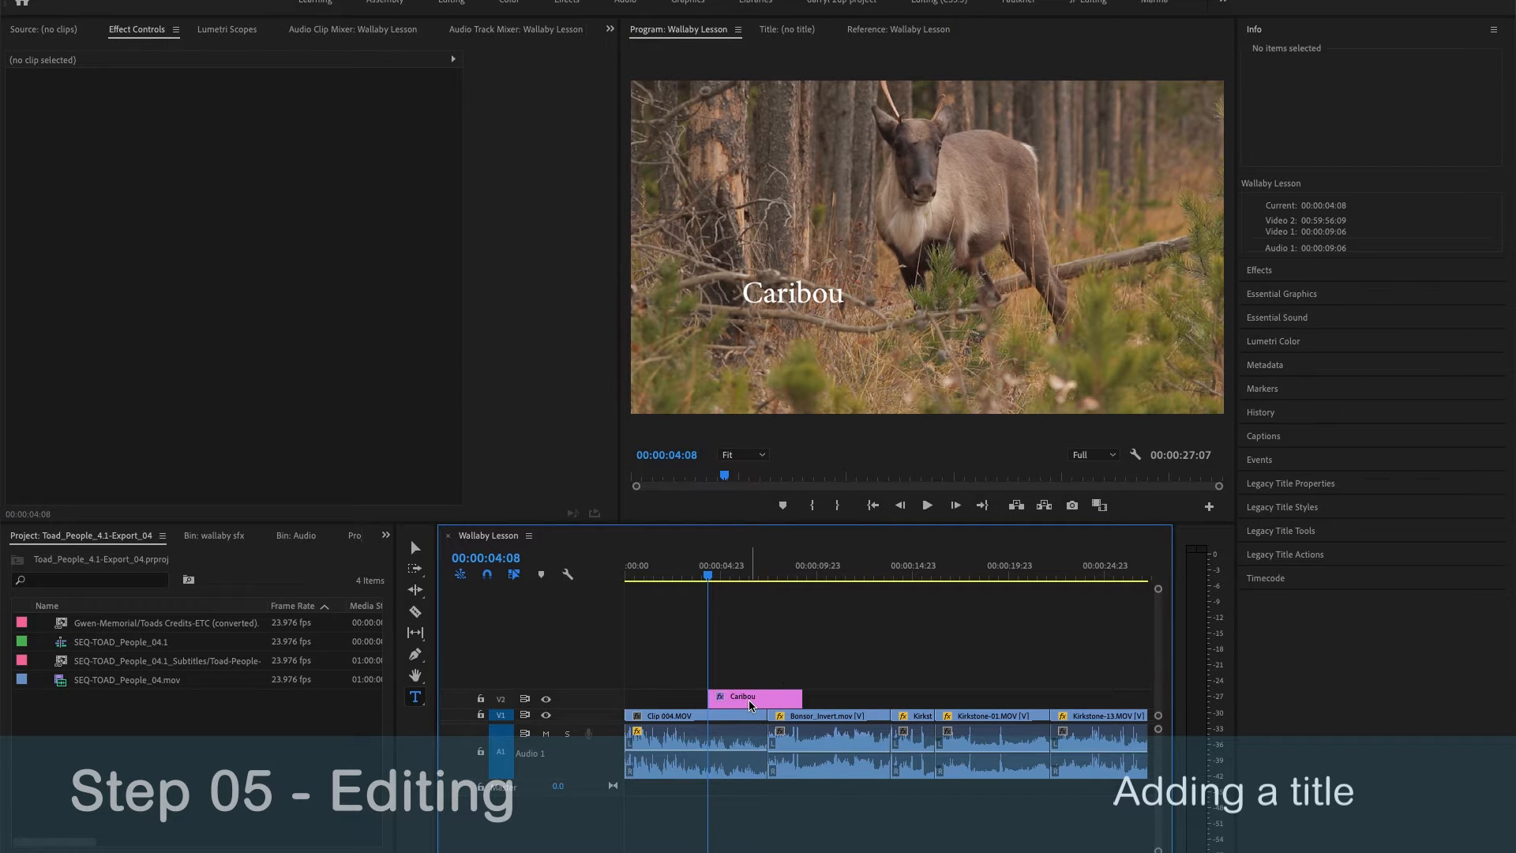
Select the text of the Caribou title and set its font size to 106 and its font to Monaco
left_click(751, 700)
left_click(818, 300)
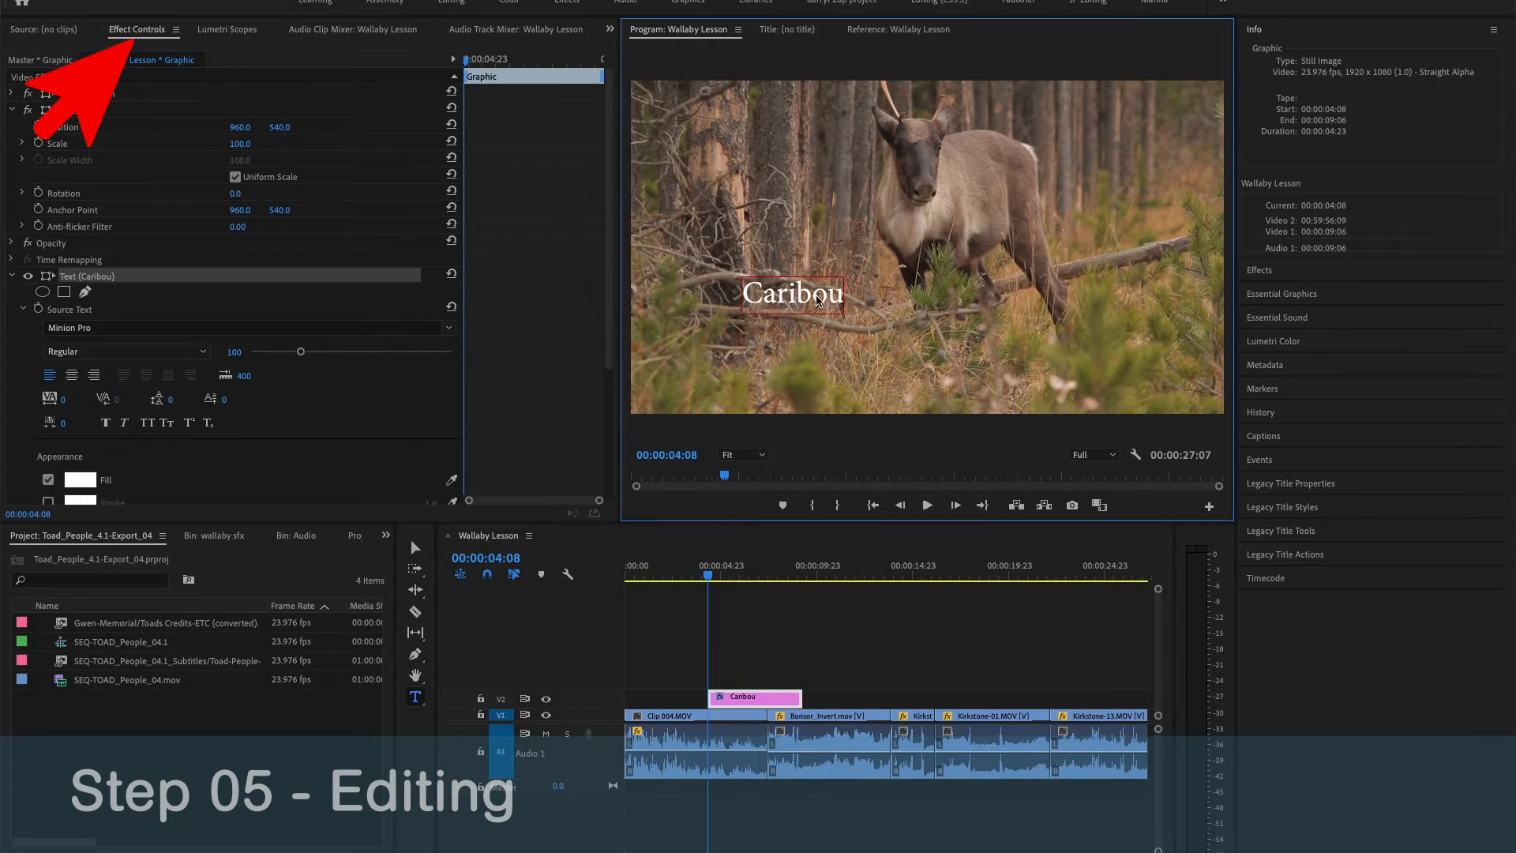
left_click_drag(838, 296, 684, 299)
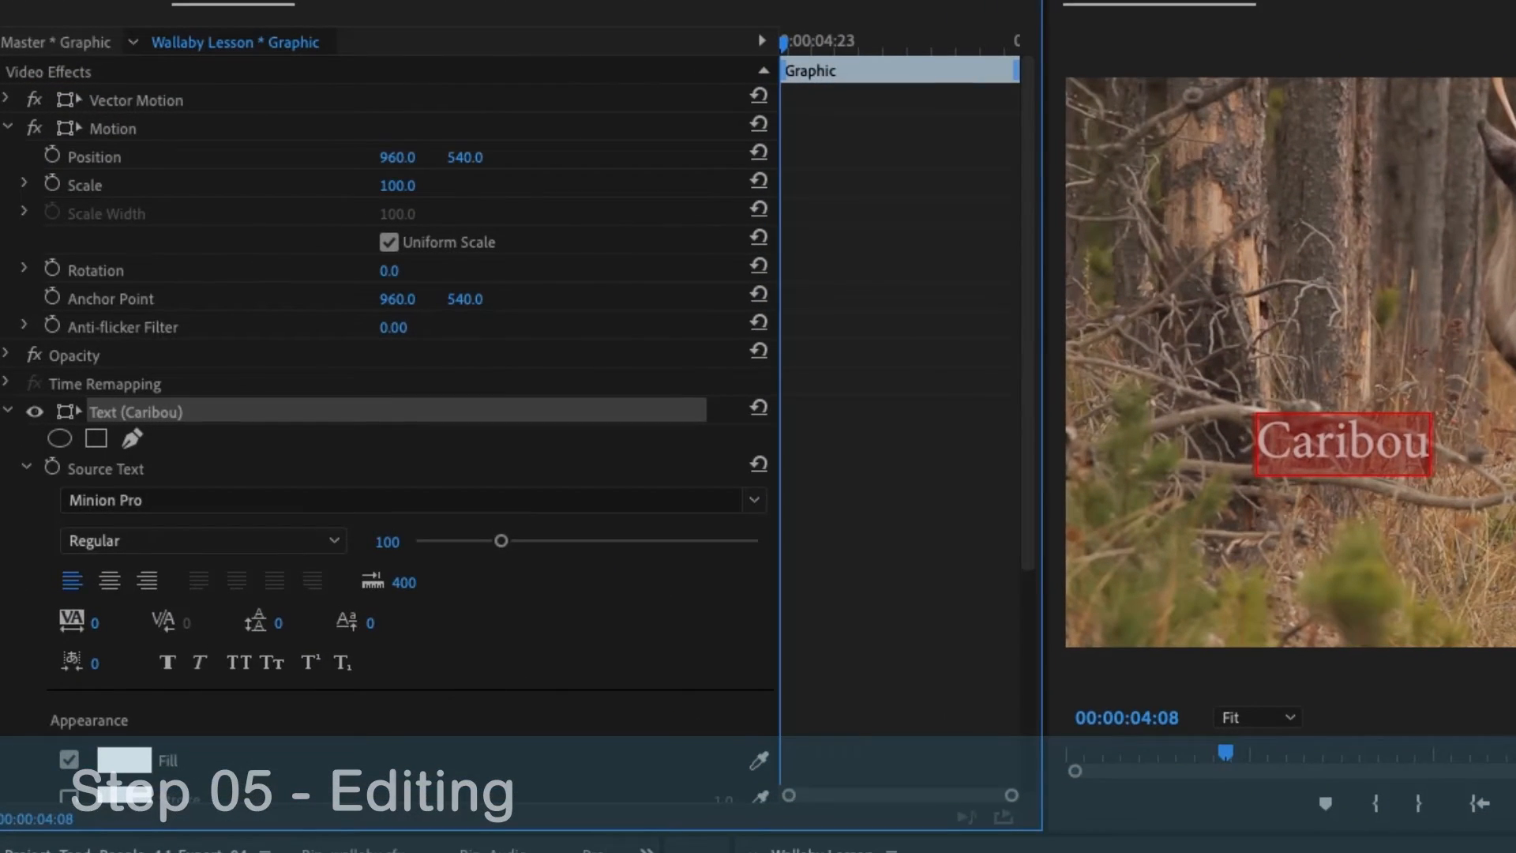
left_click_drag(242, 363, 248, 362)
mouse_move(502, 540)
left_mouse_down()
mouse_move(569, 541)
mouse_move(506, 541)
left_mouse_up()
left_click(568, 501)
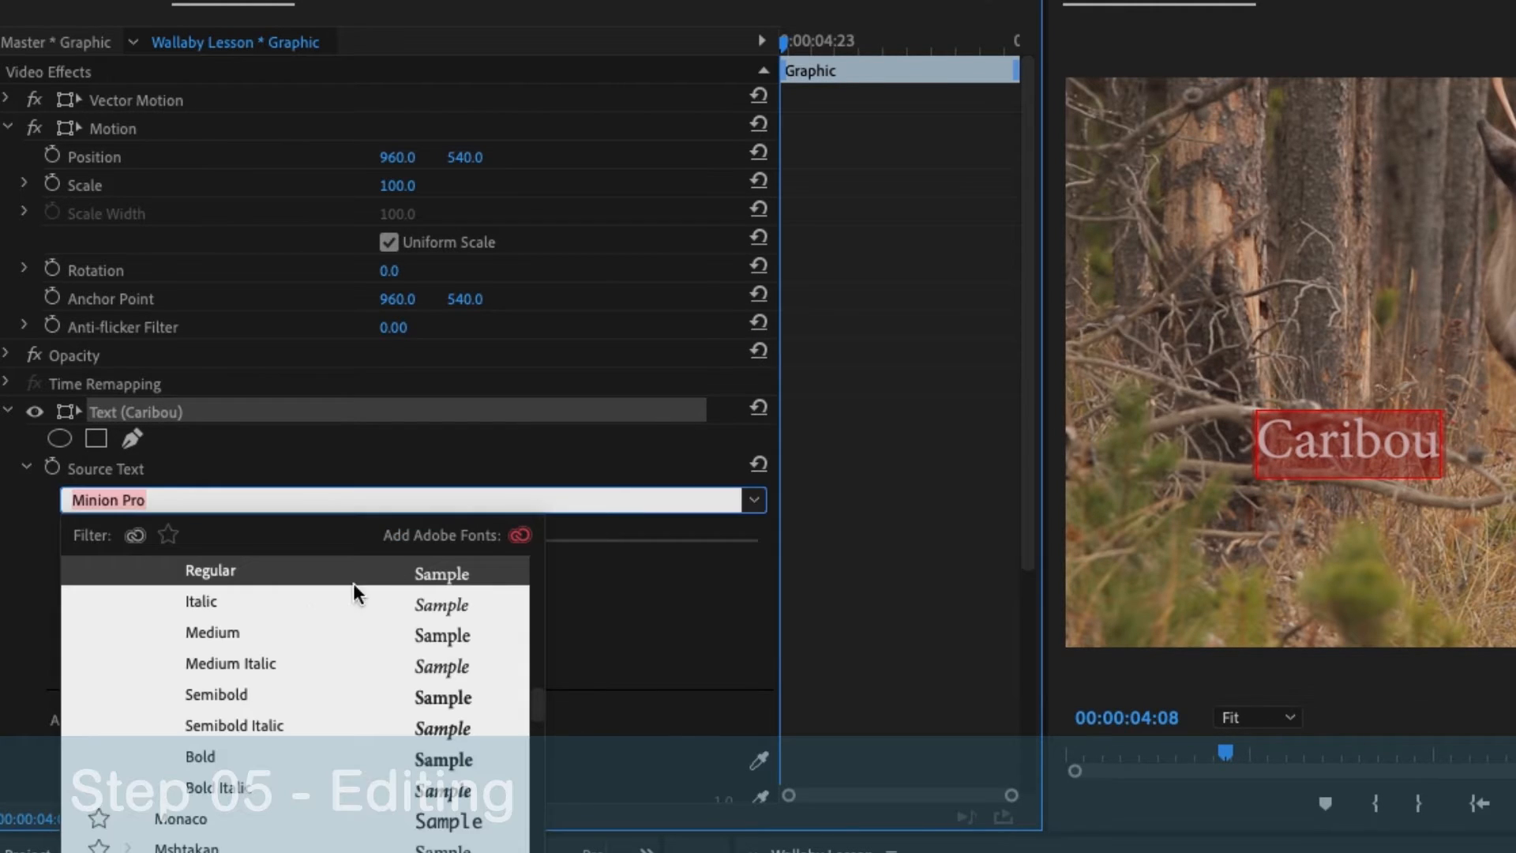
left_click(188, 821)
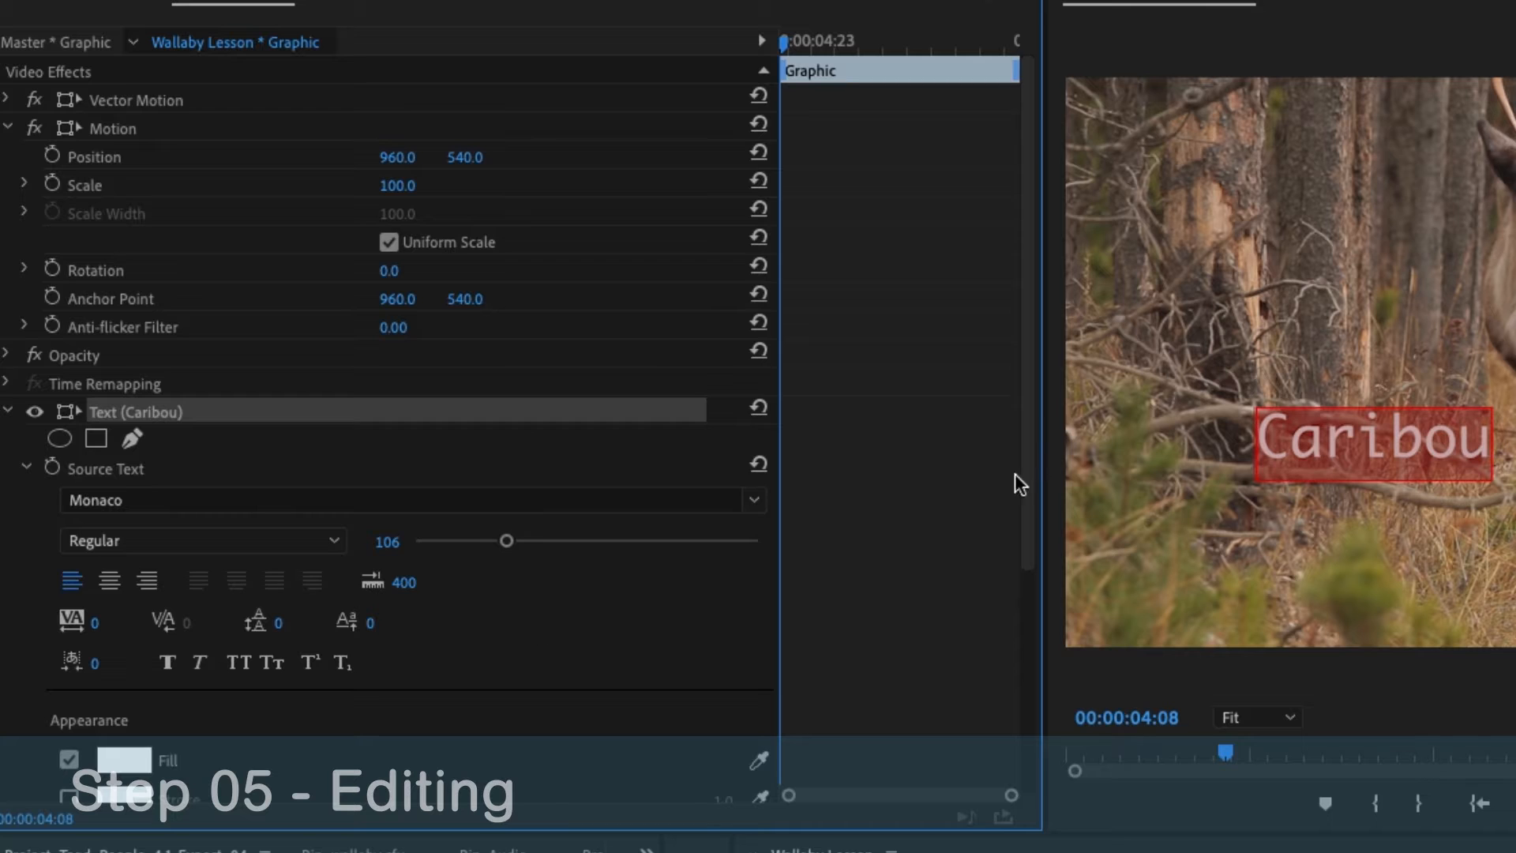
Set the Caribou text's transform position to 236.5, 690.1 and deselect the title
scroll(1015, 505, "down", 5)
left_click_drag(464, 648, 537, 648)
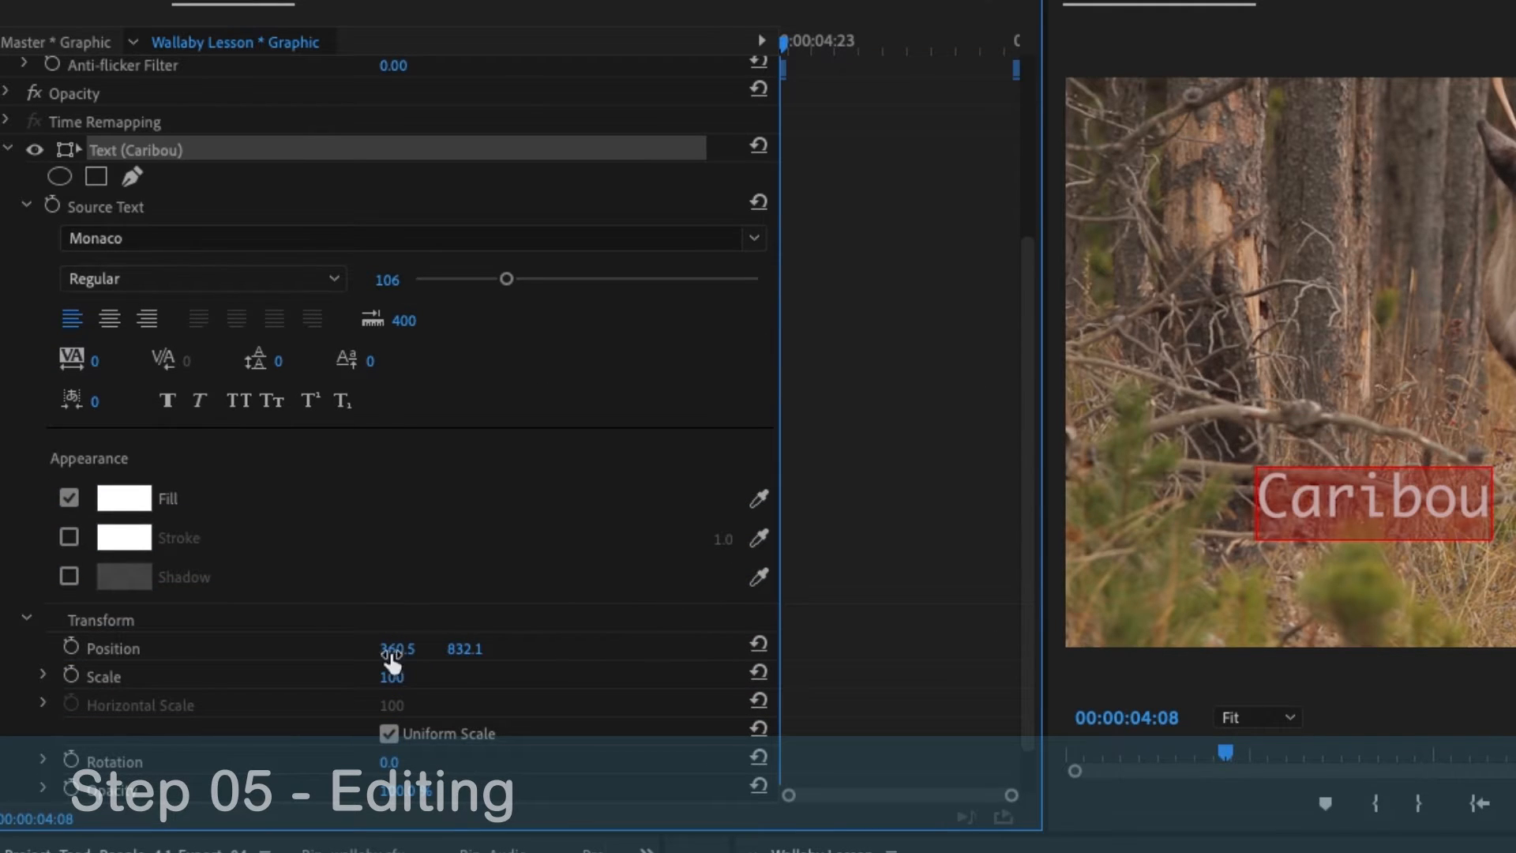
left_click_drag(396, 648, 347, 648)
left_click_drag(466, 648, 355, 648)
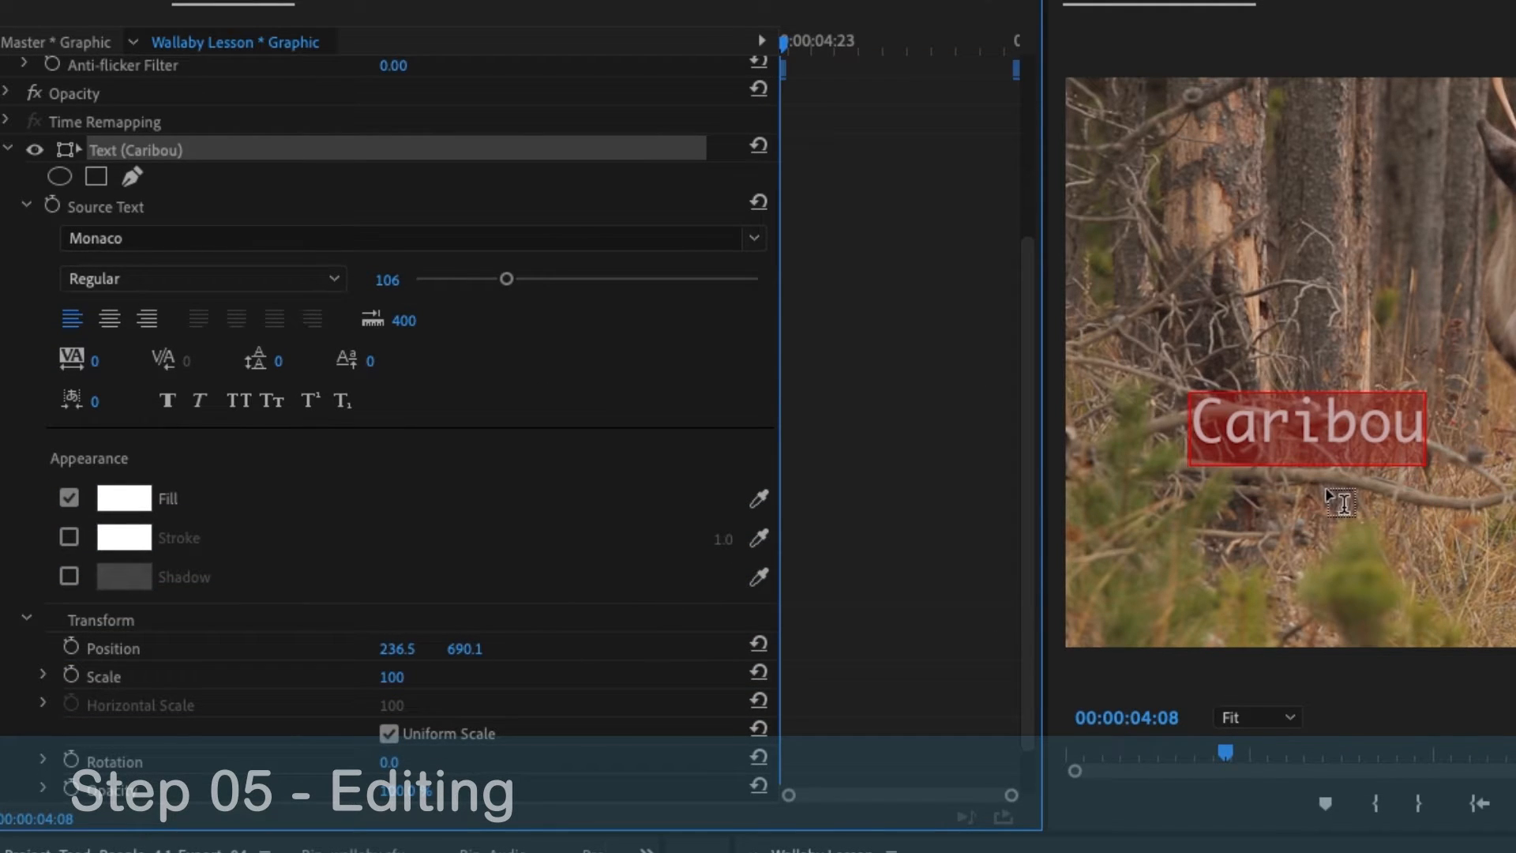
left_click(1087, 842)
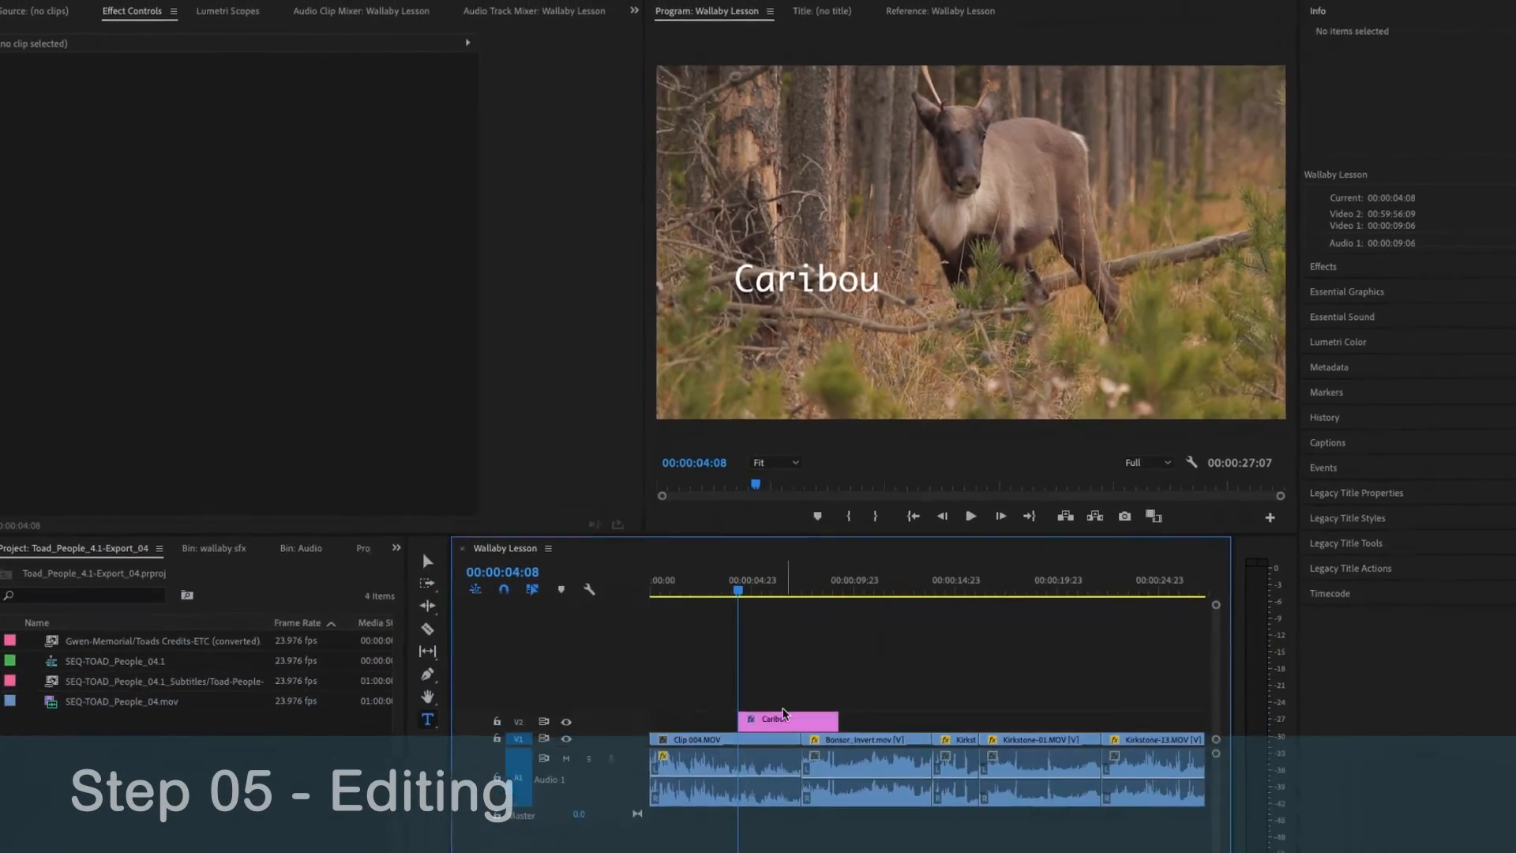
Trim the start of the Caribou title clip on track V2, and delete the title clip from the timeline
left_click(784, 719)
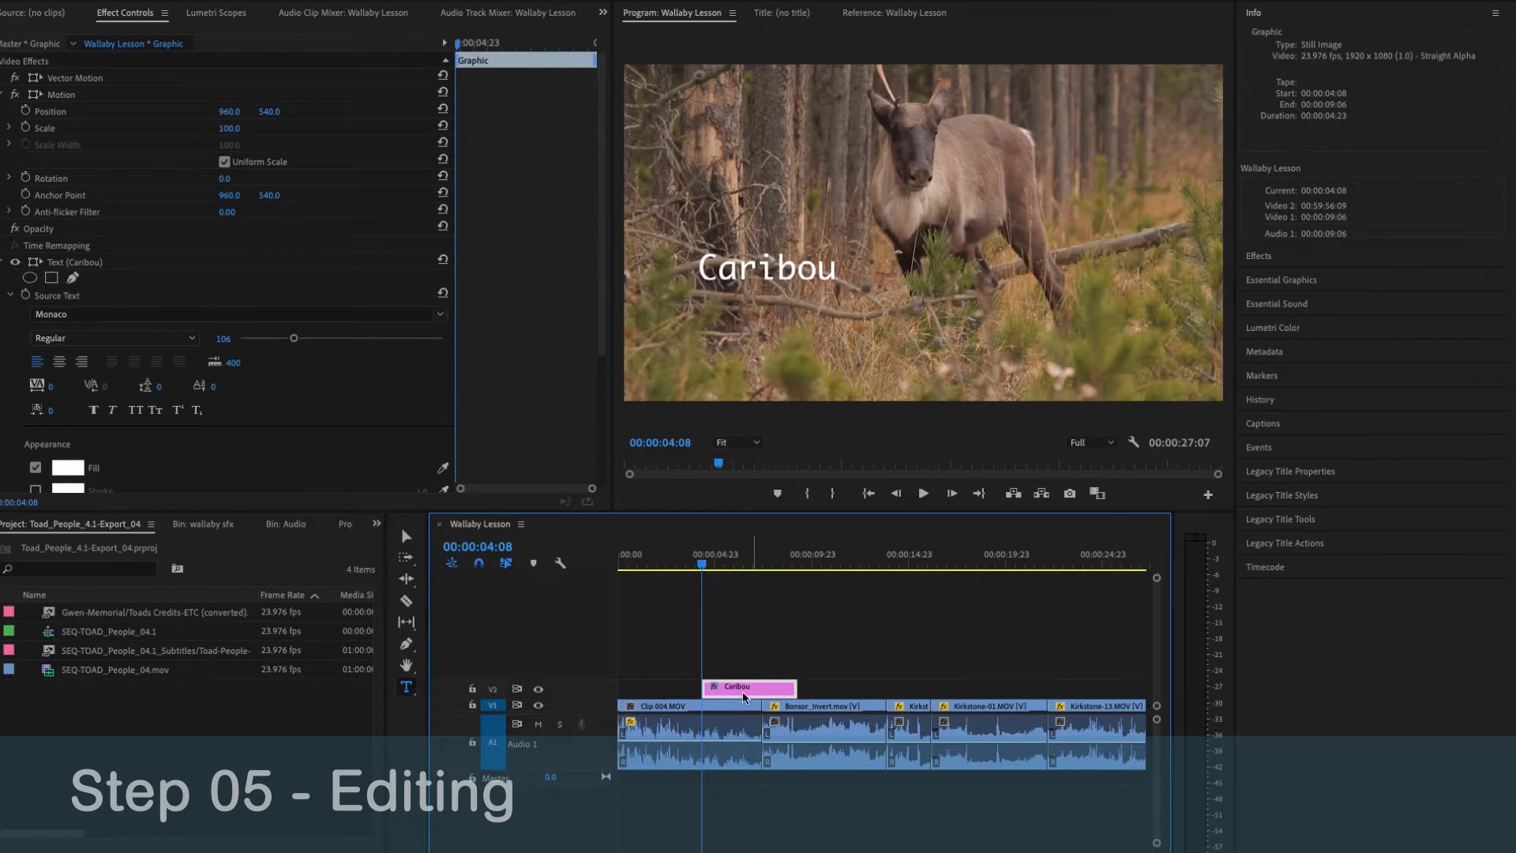
left_click_drag(705, 689, 712, 689)
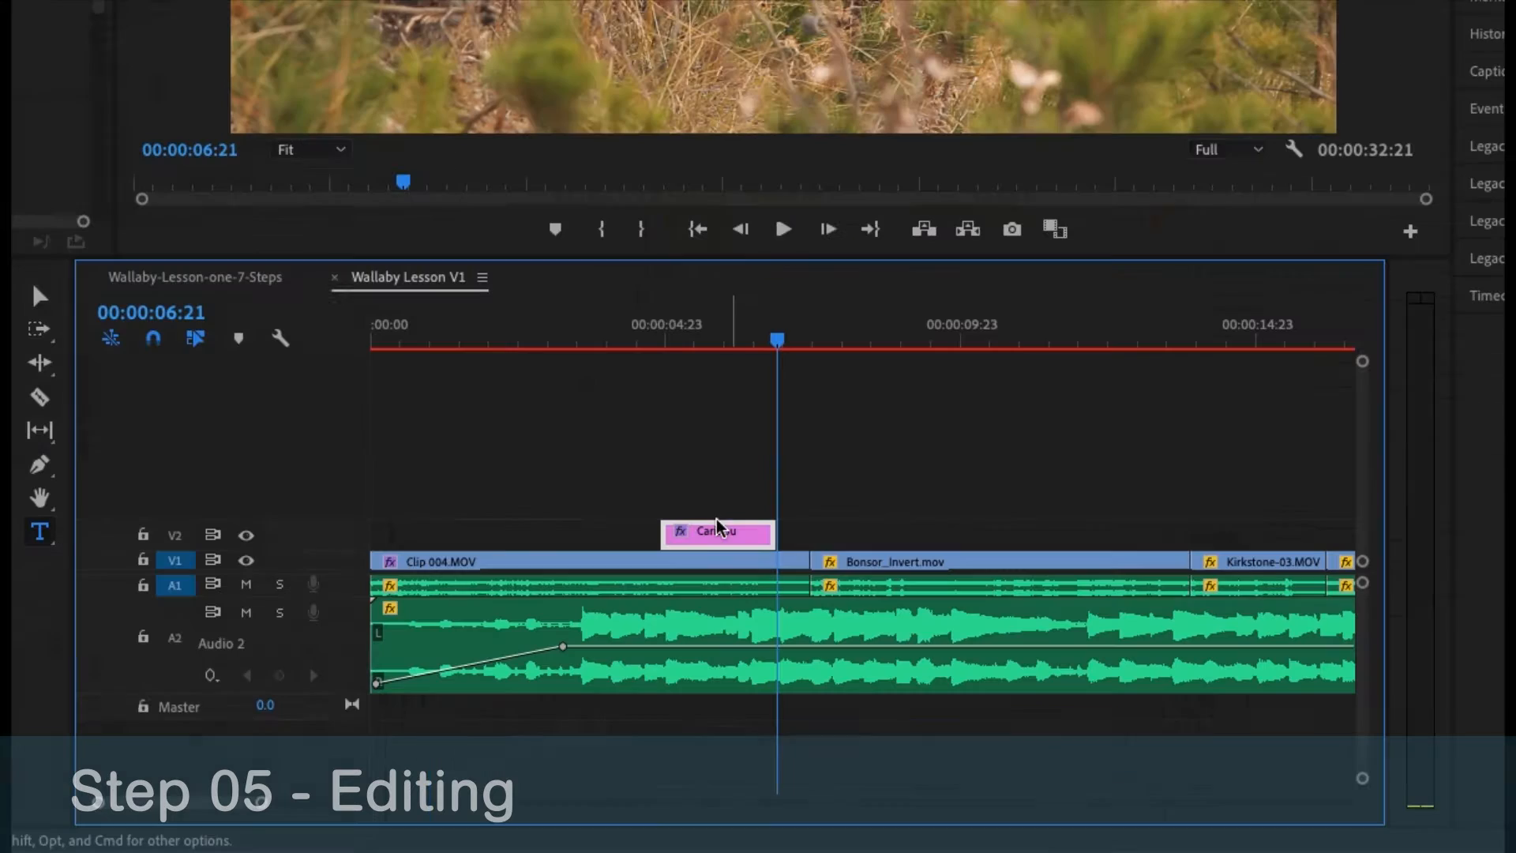
left_click(673, 491)
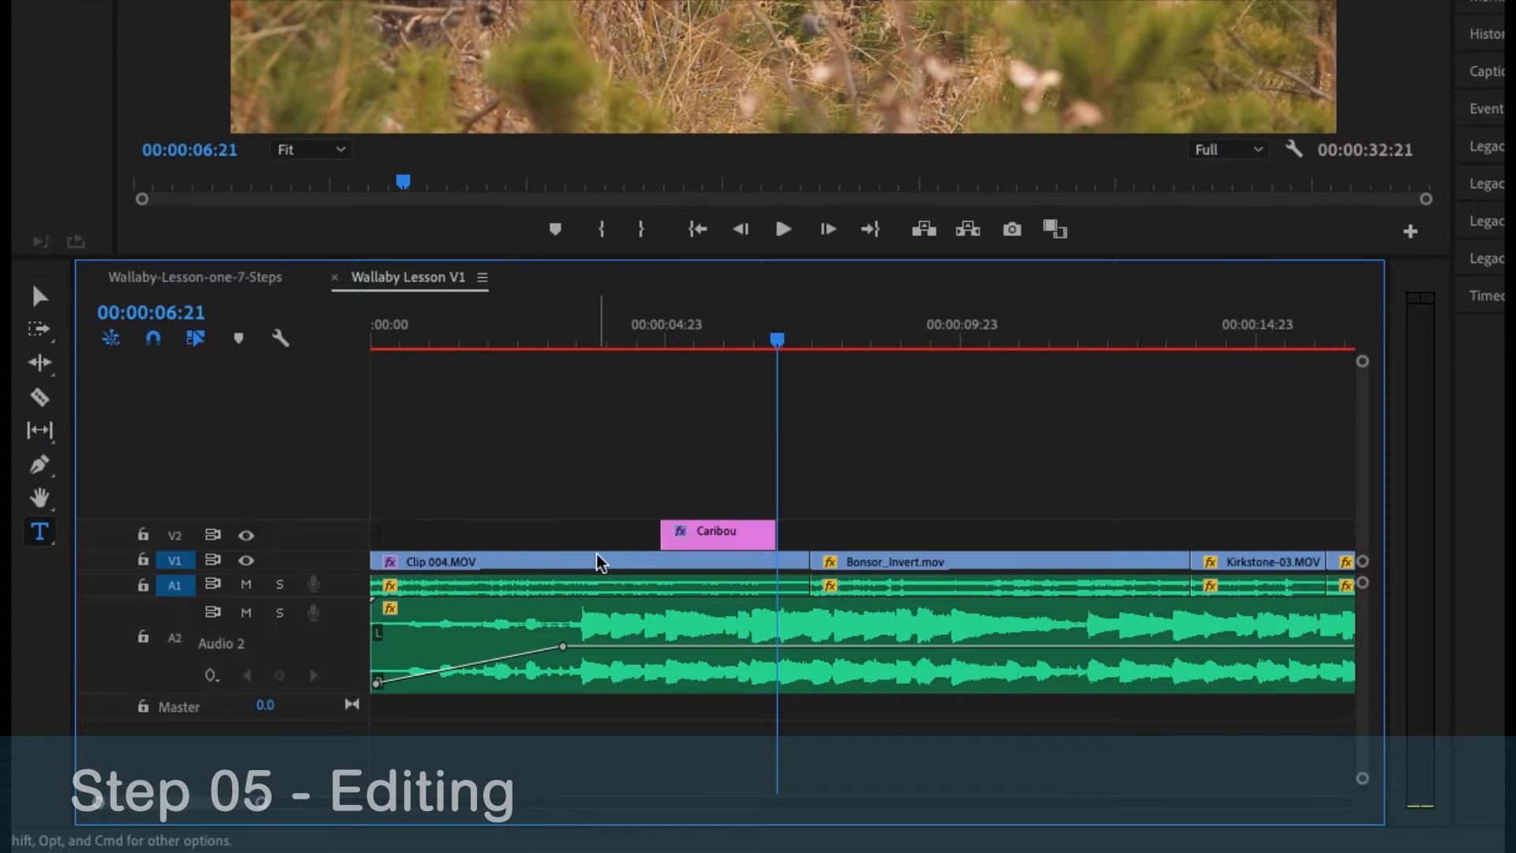
left_click(730, 536)
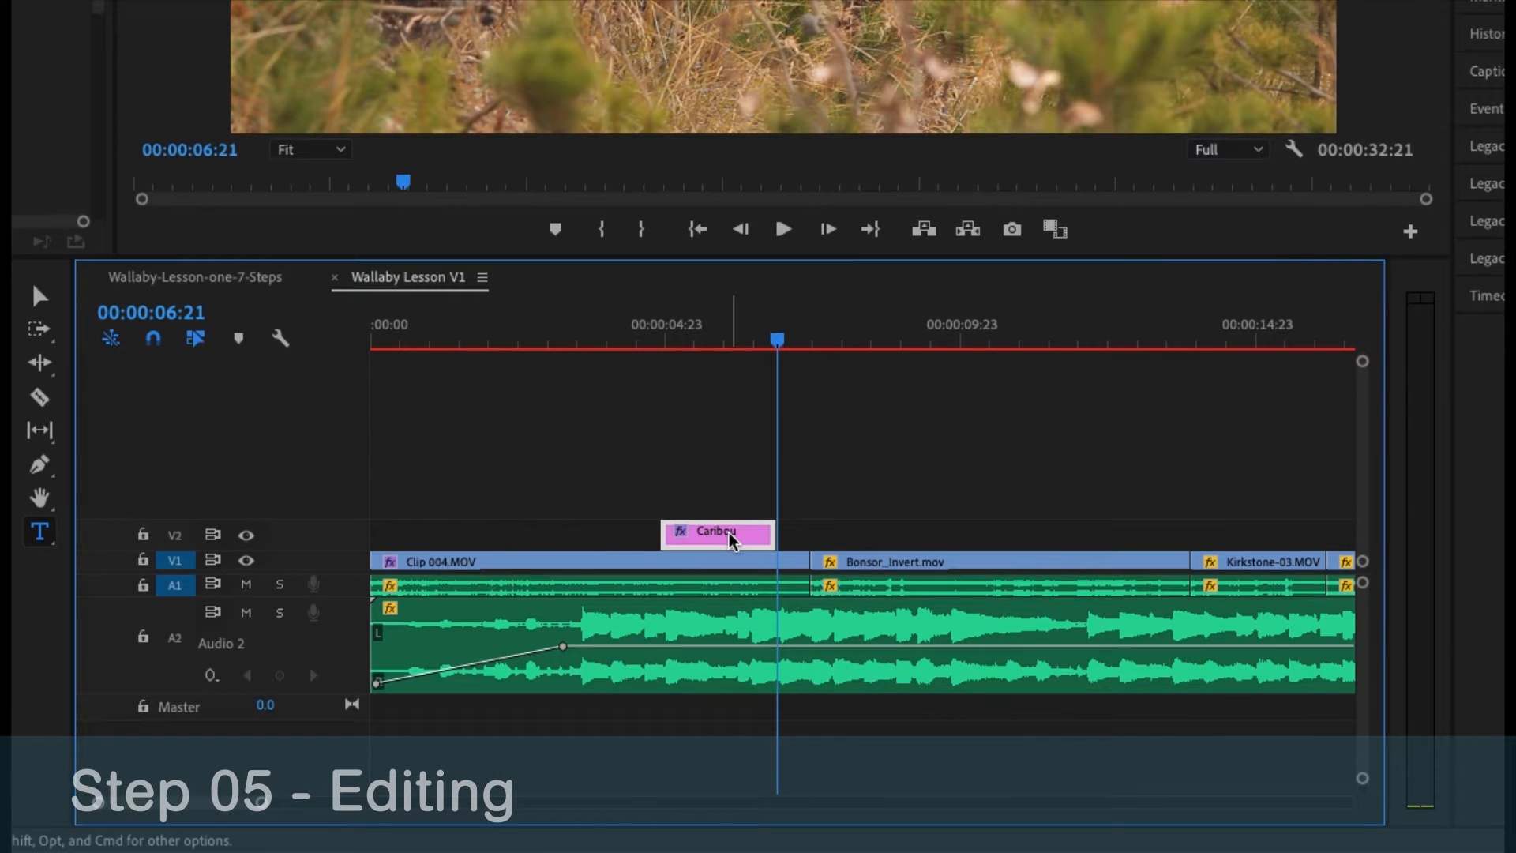
key("Delete")
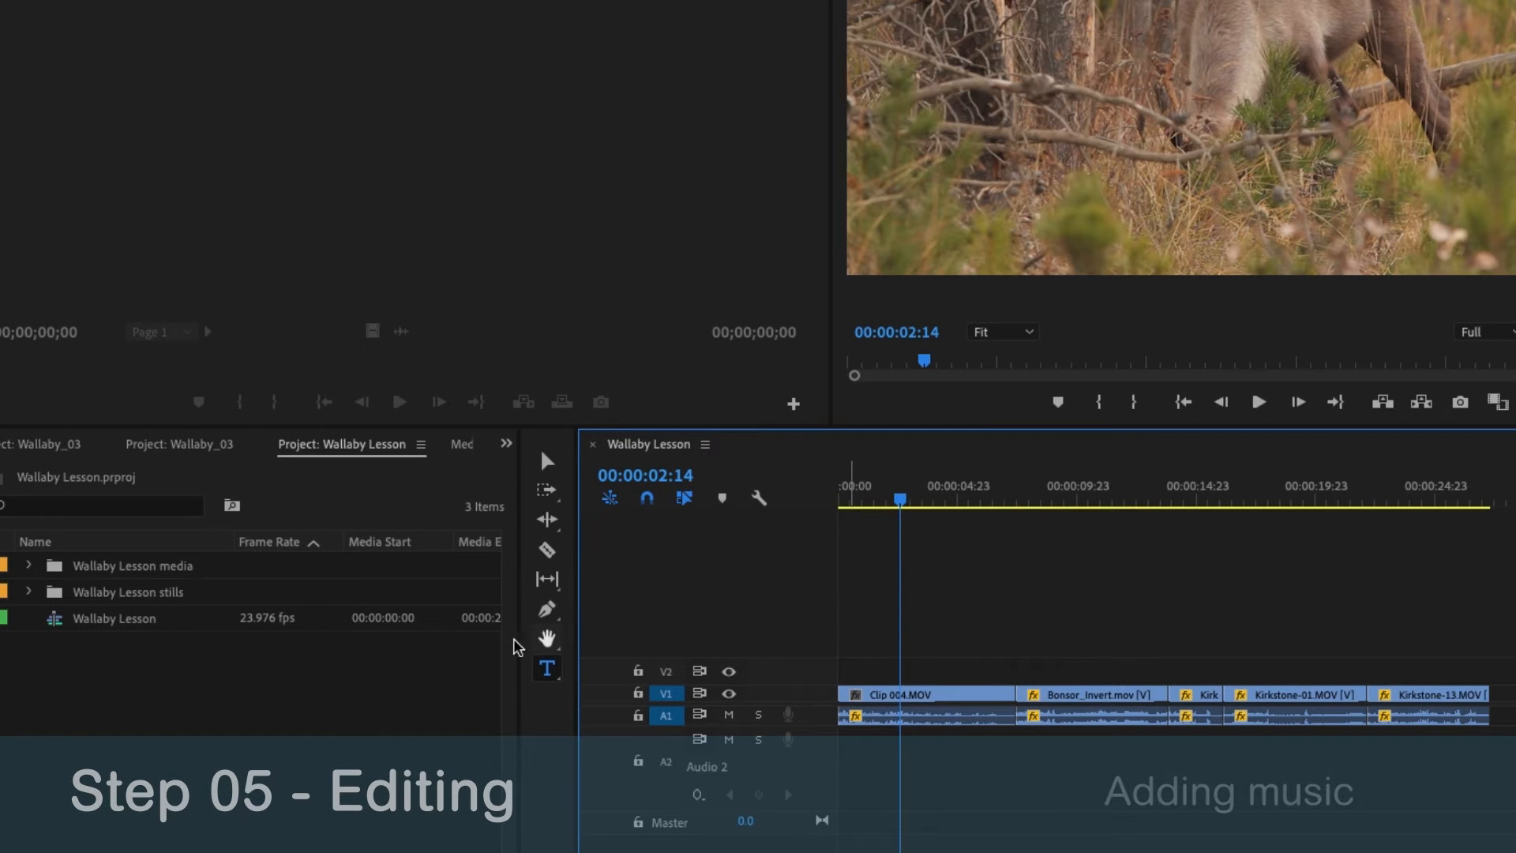
Switch to Finder and import the Wallaby Lesson audio folder into the Wallaby Lesson project
left_click(235, 704)
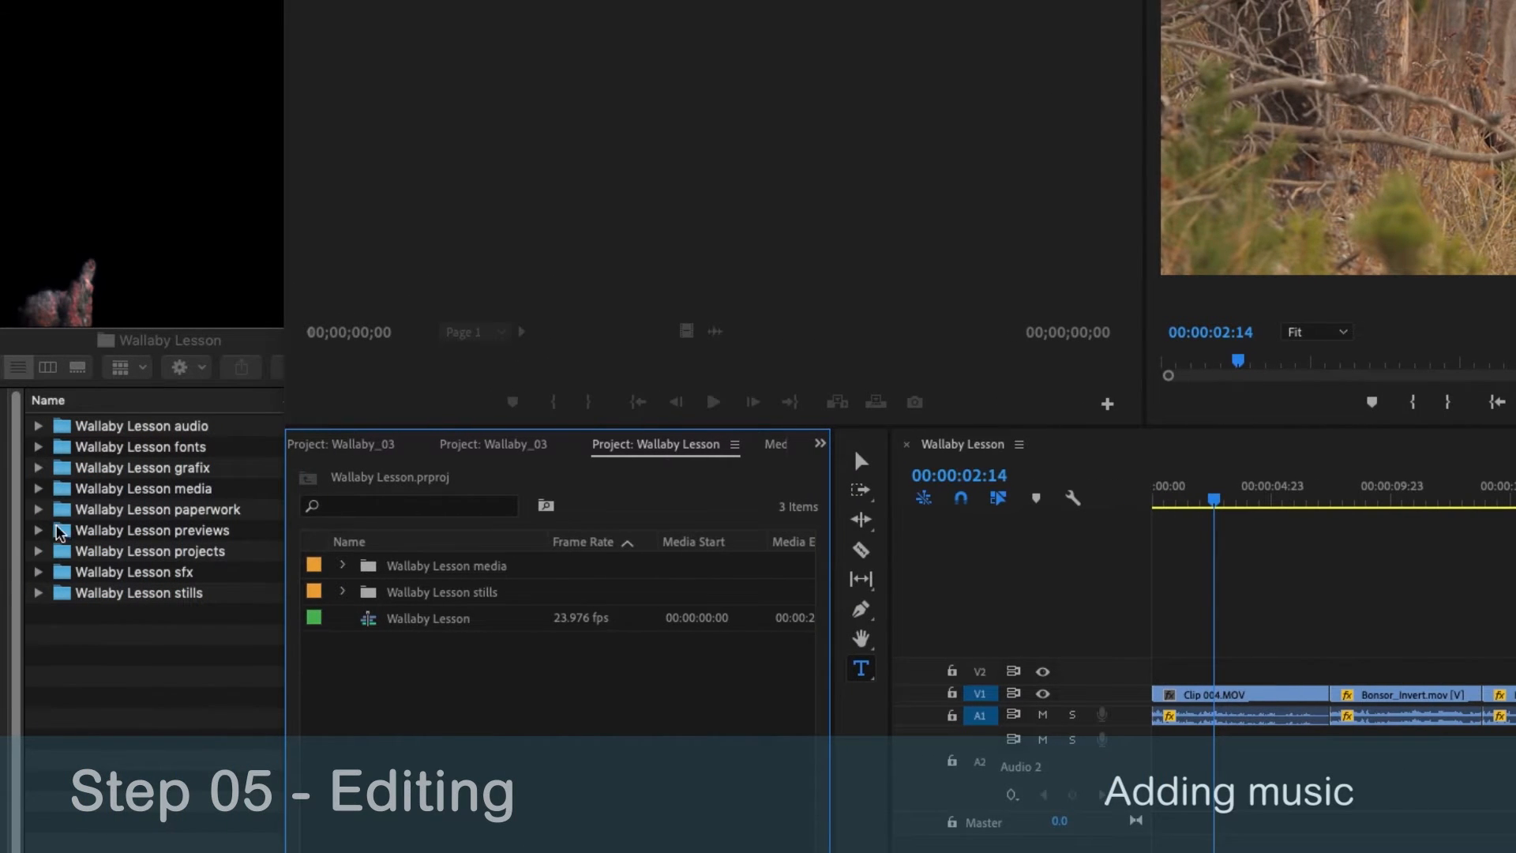
left_click(63, 433)
left_click_drag(63, 432, 661, 779)
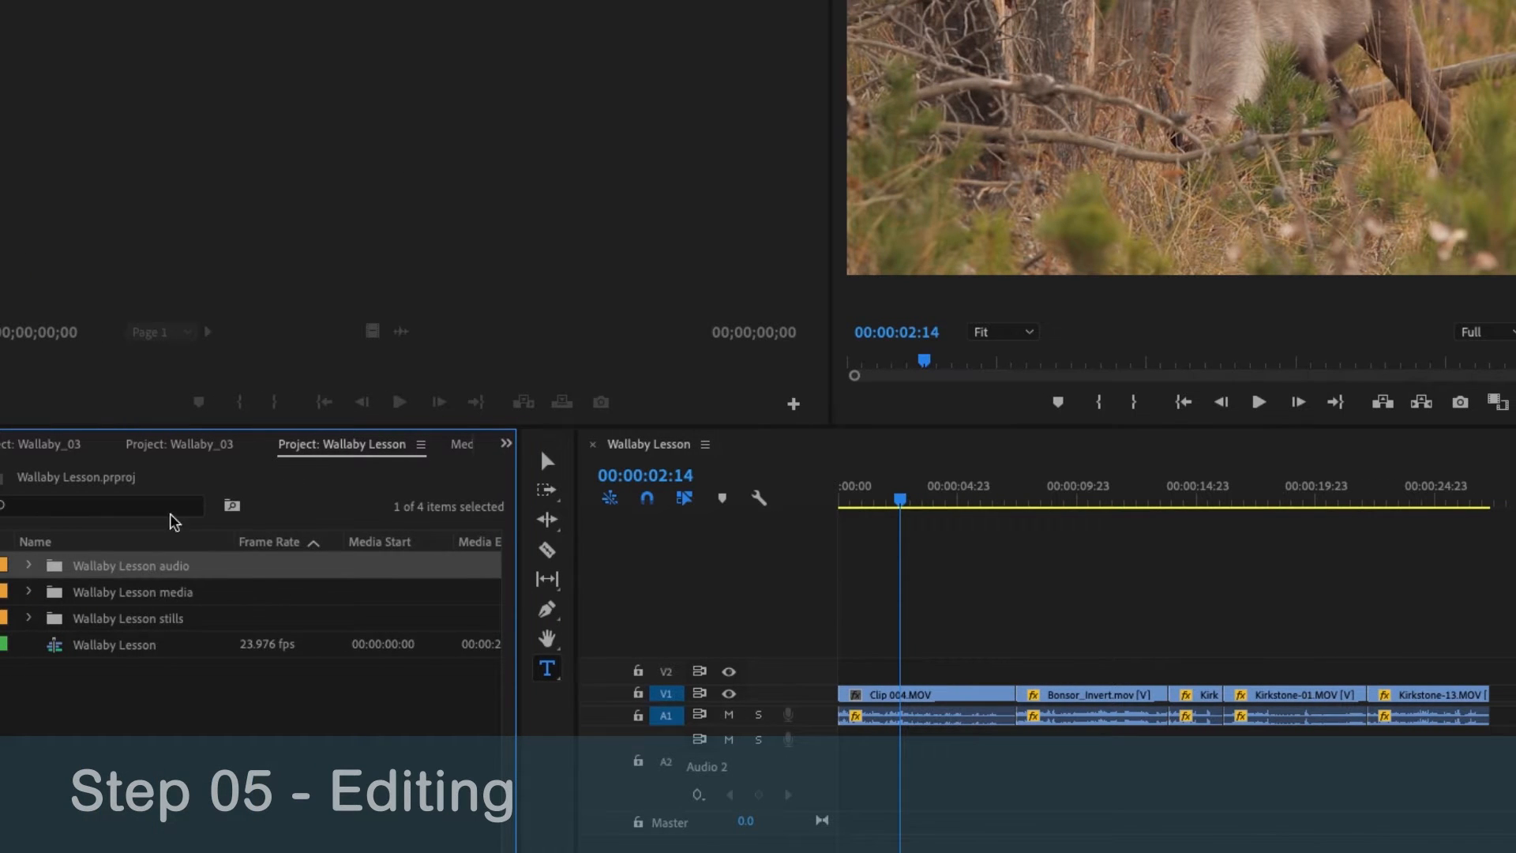
Place JAZZ TREE.aif from the Wallaby Lesson audio bin at the start of Audio 2 and add two volume keyframes near its beginning
left_click(28, 565)
key("Down")
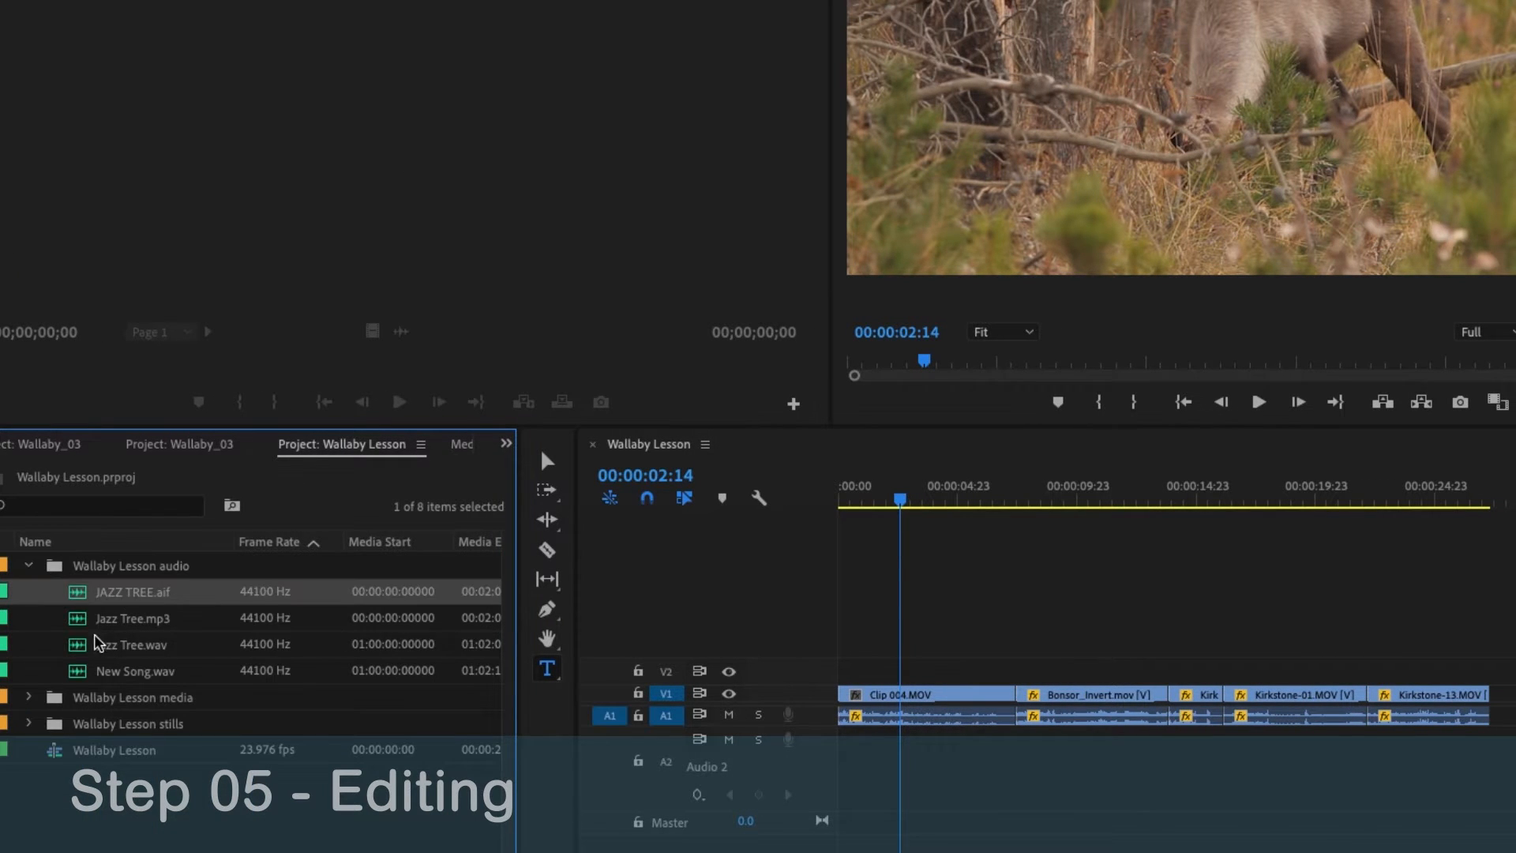
left_click_drag(79, 601, 842, 802)
left_click(916, 768, "super")
left_click(850, 768, "super")
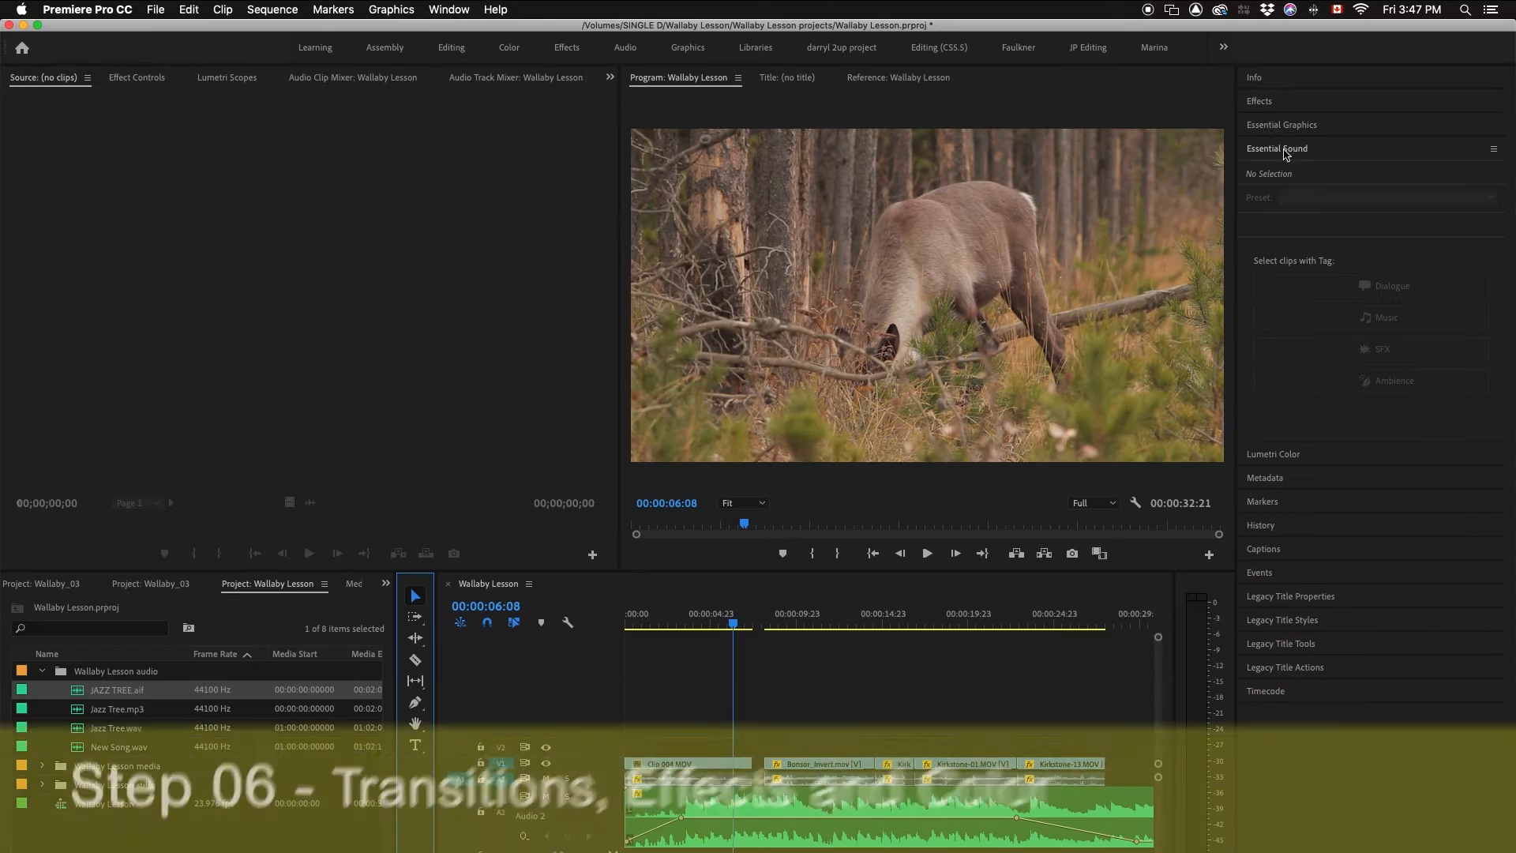
Examine the effect categories inside Video Effects, Audio Transitions with its Crossfade folder, and Video Transitions
left_click(1263, 105)
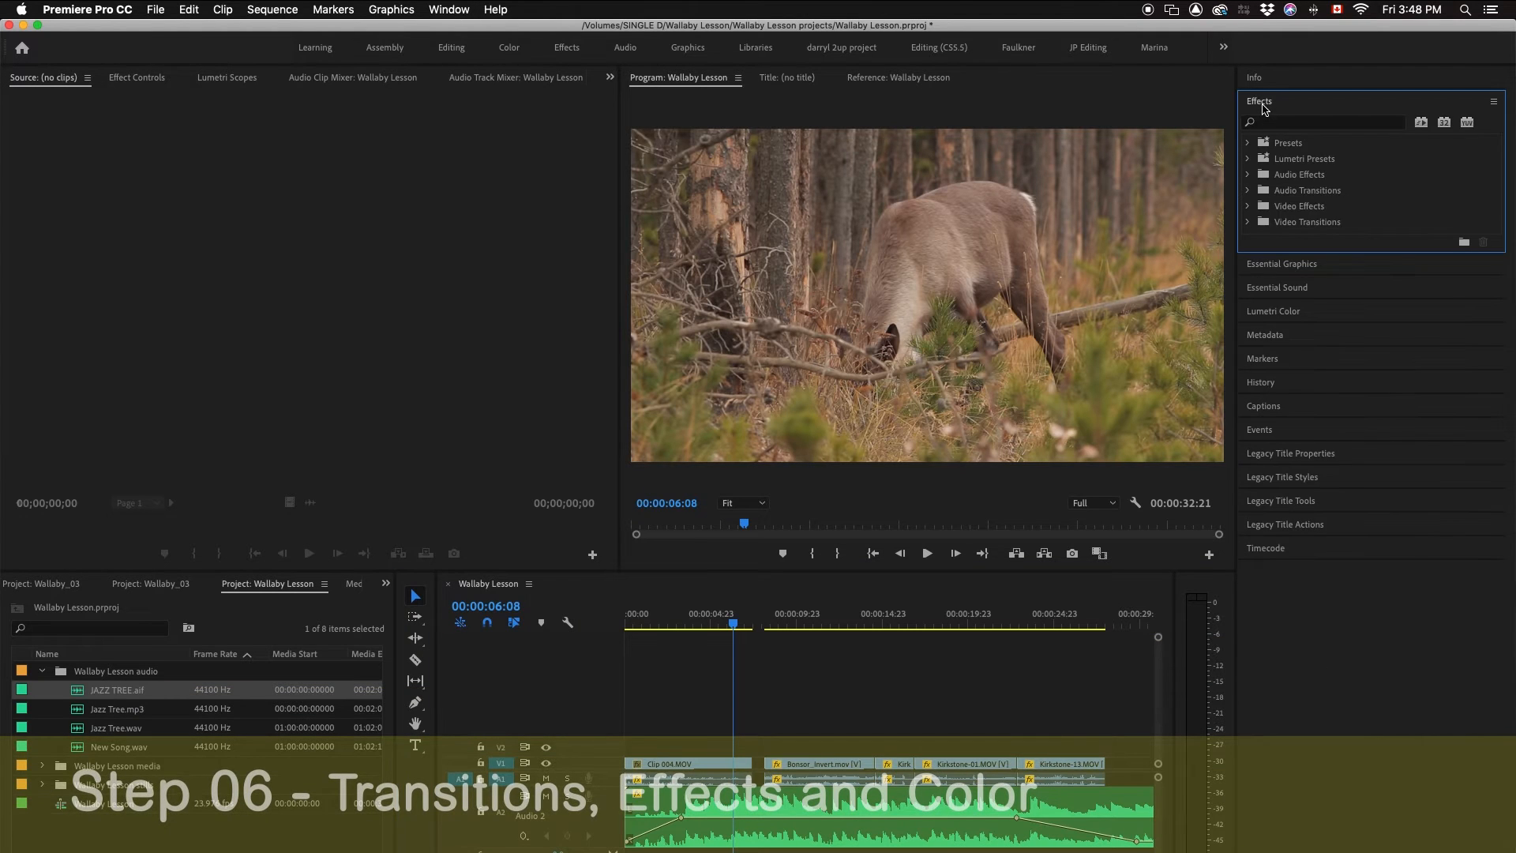
left_click(1248, 206)
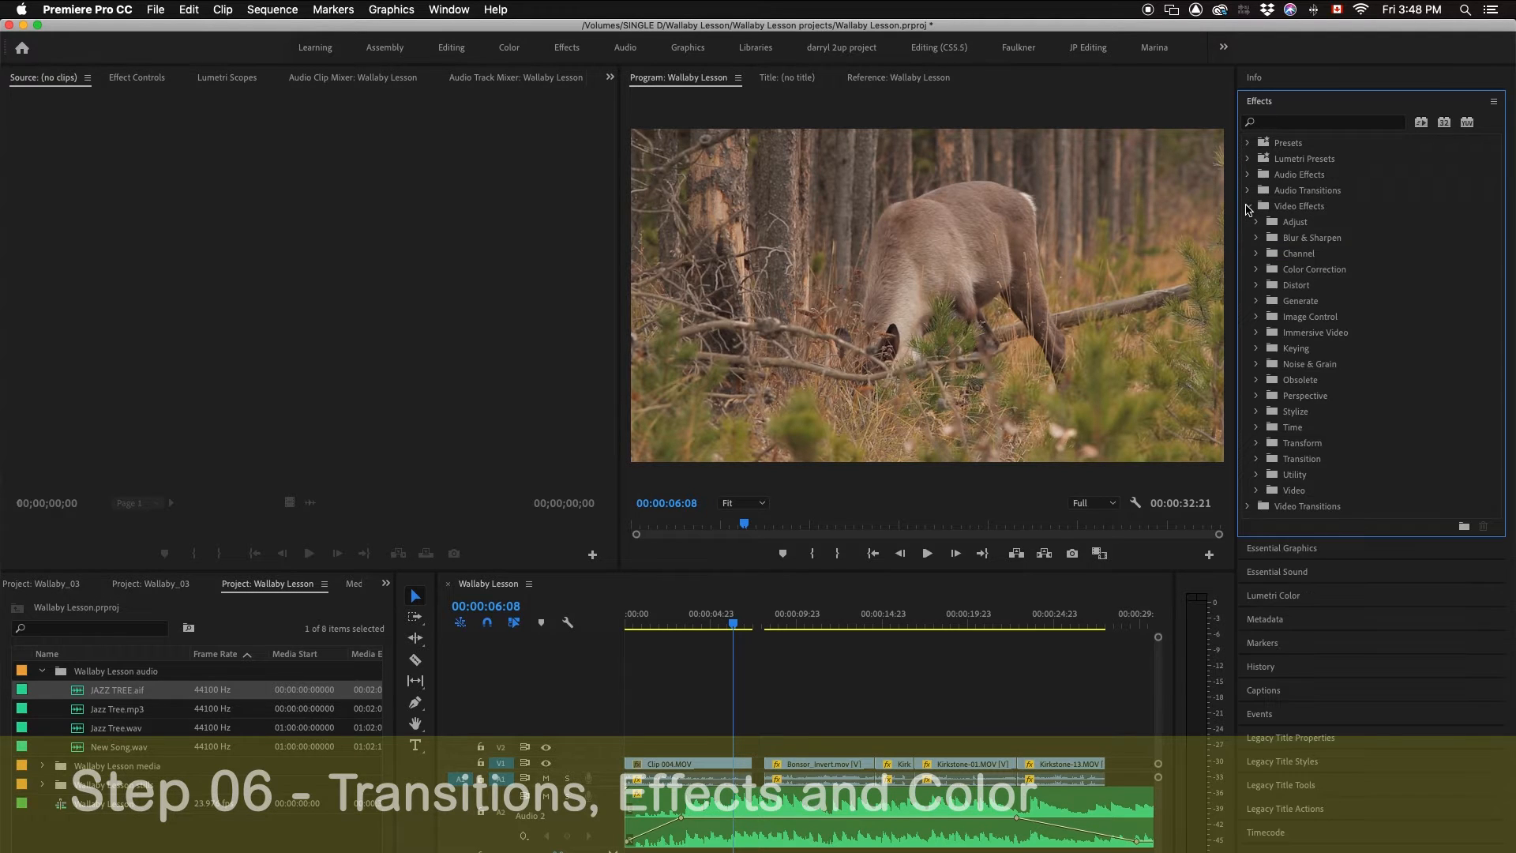
left_click(1248, 206)
left_click(1248, 190)
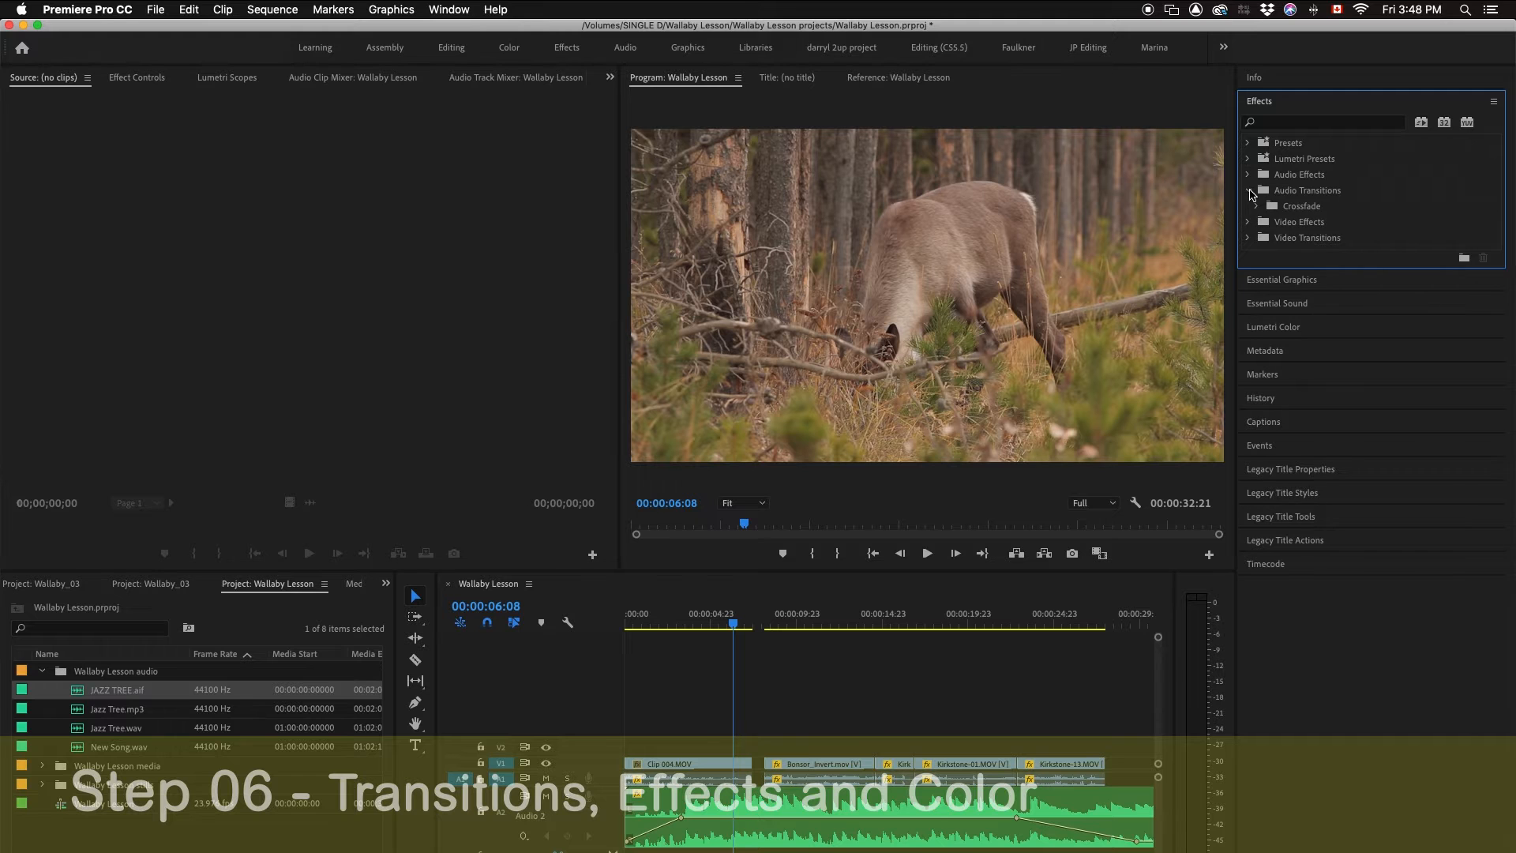
left_click(1257, 206)
left_click(1257, 206)
left_click(1248, 191)
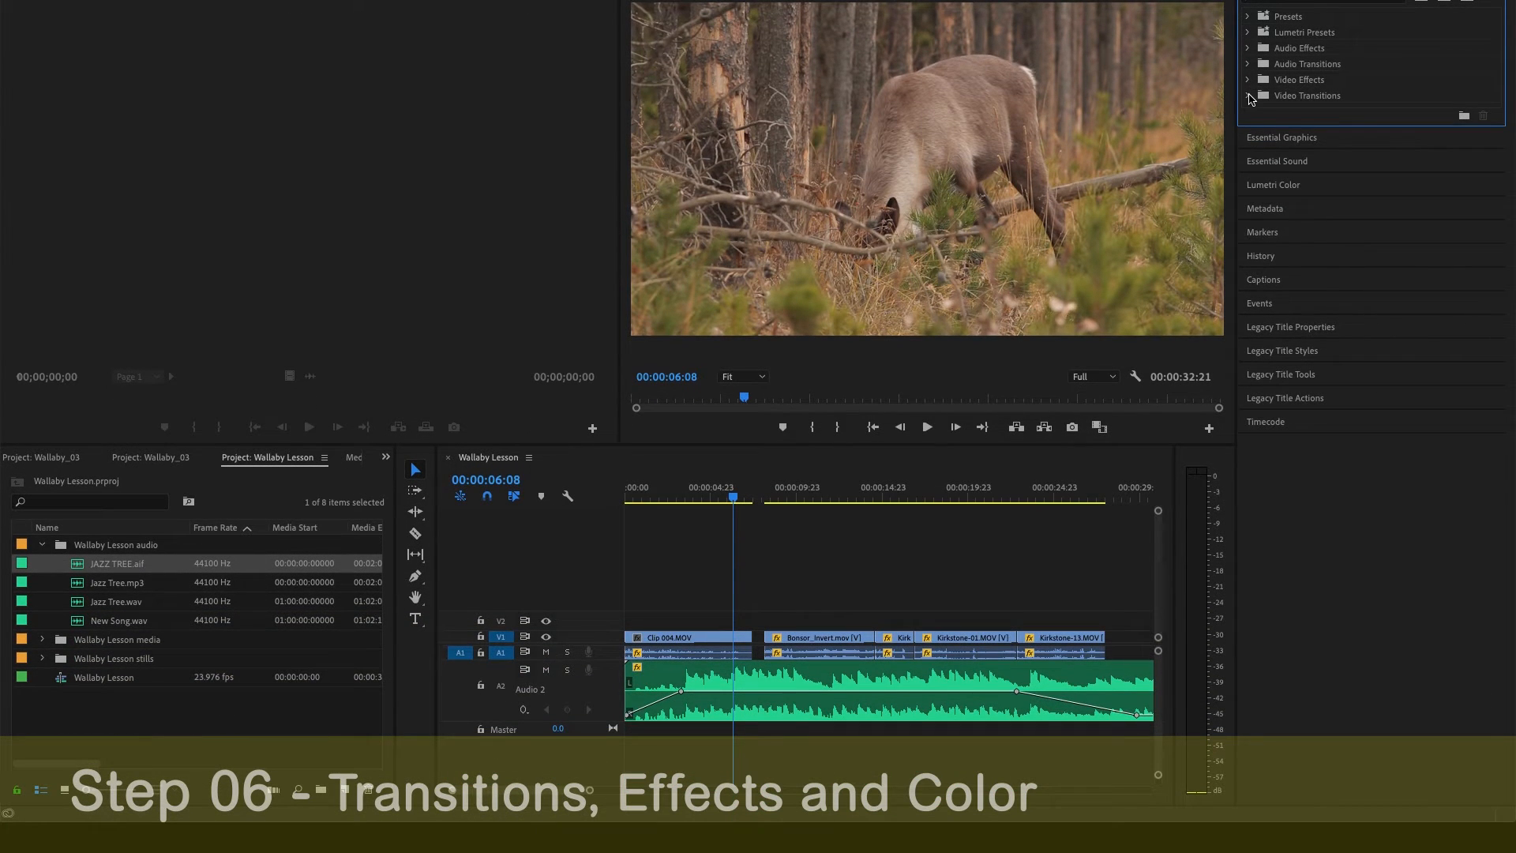
left_click(1249, 95)
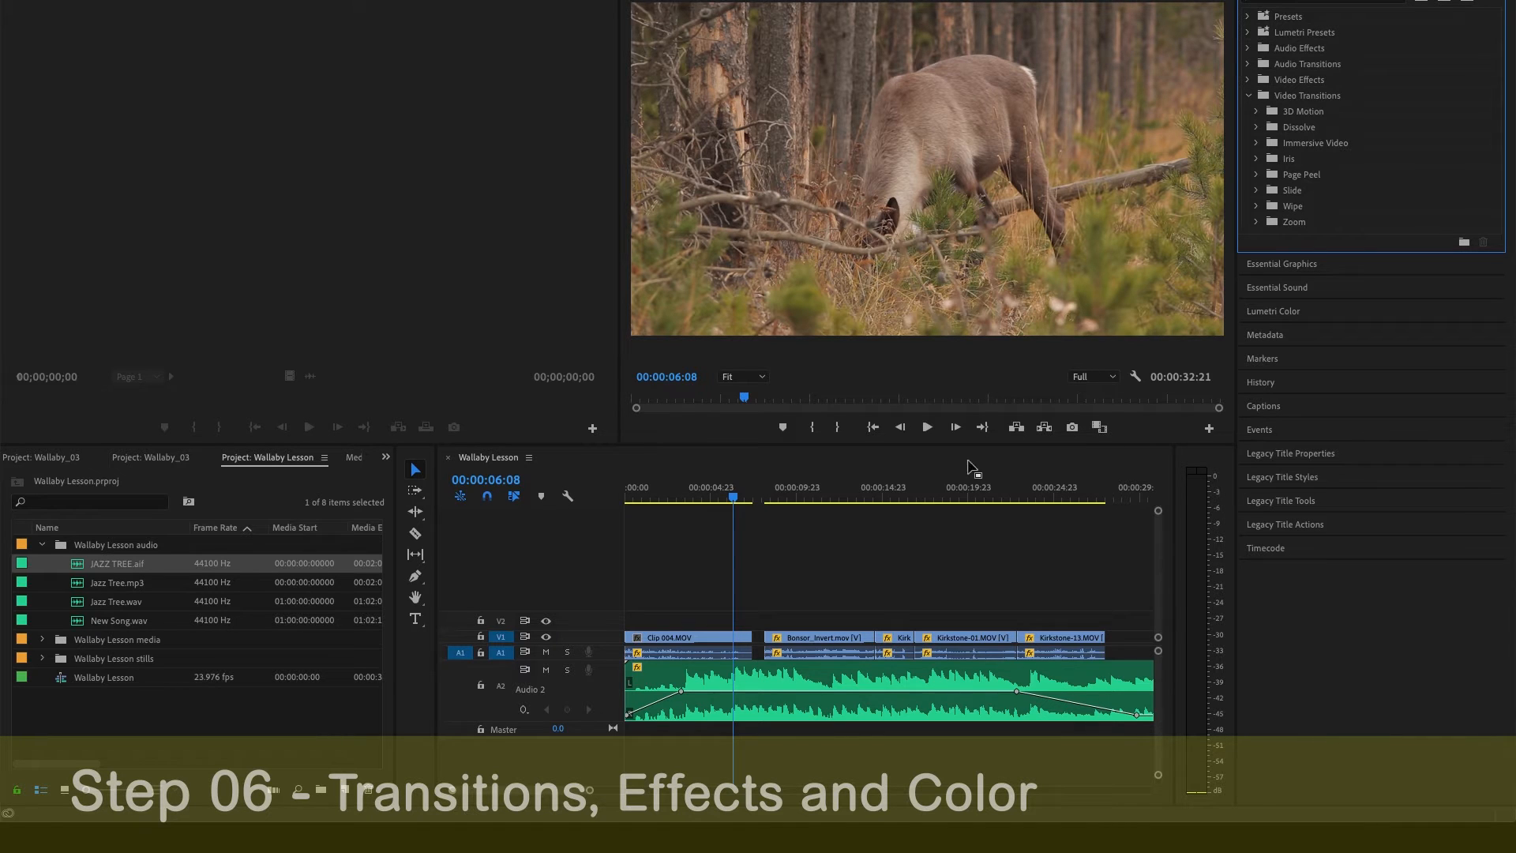
Select the clips after the gap on V1 and A1 and move them back against the end of Clip 004.MOV
left_click(758, 500)
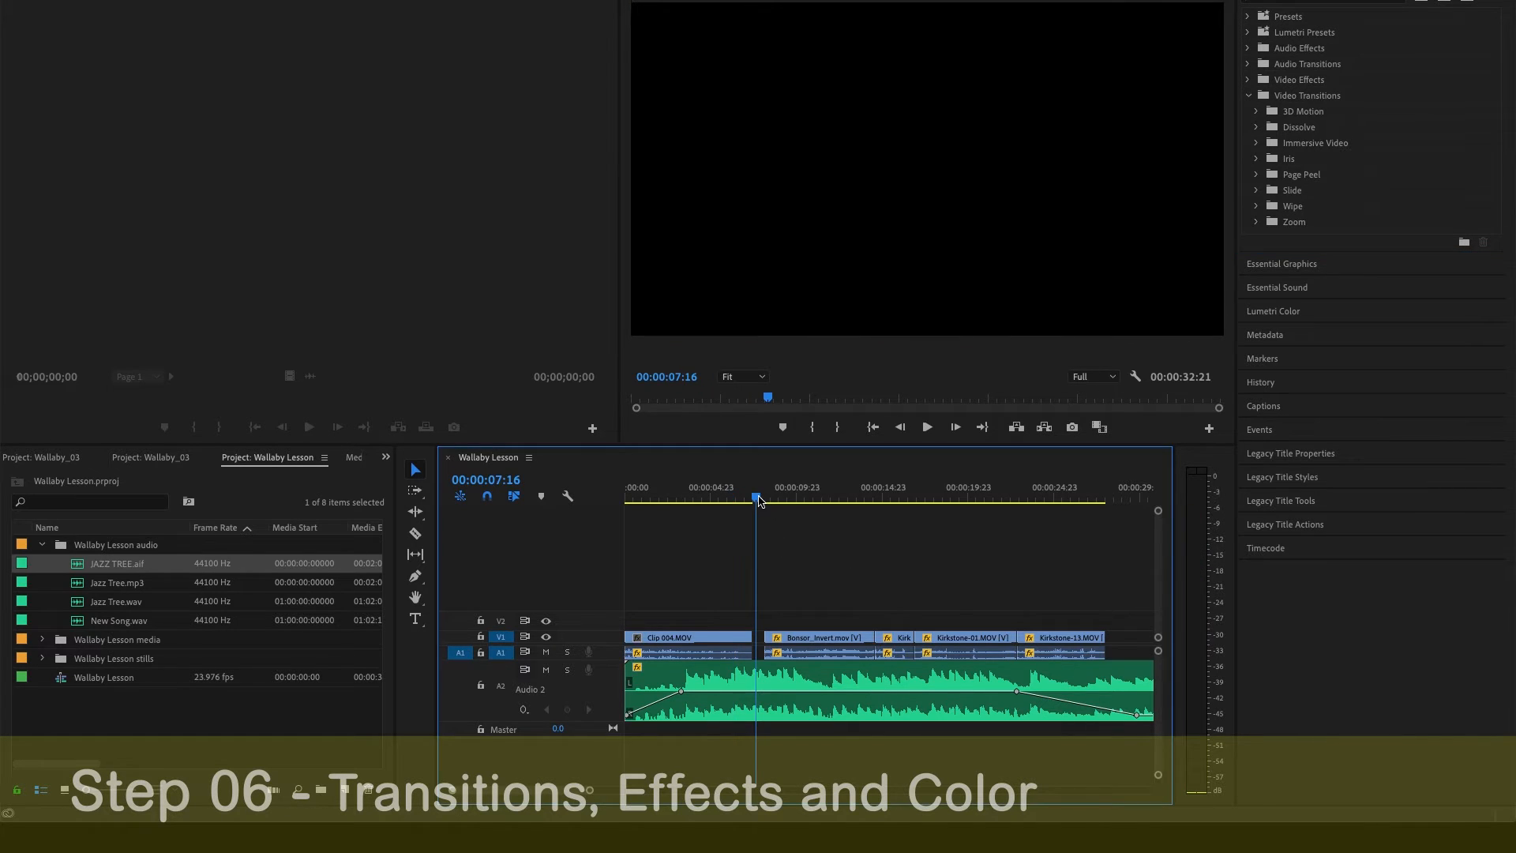
key("equal")
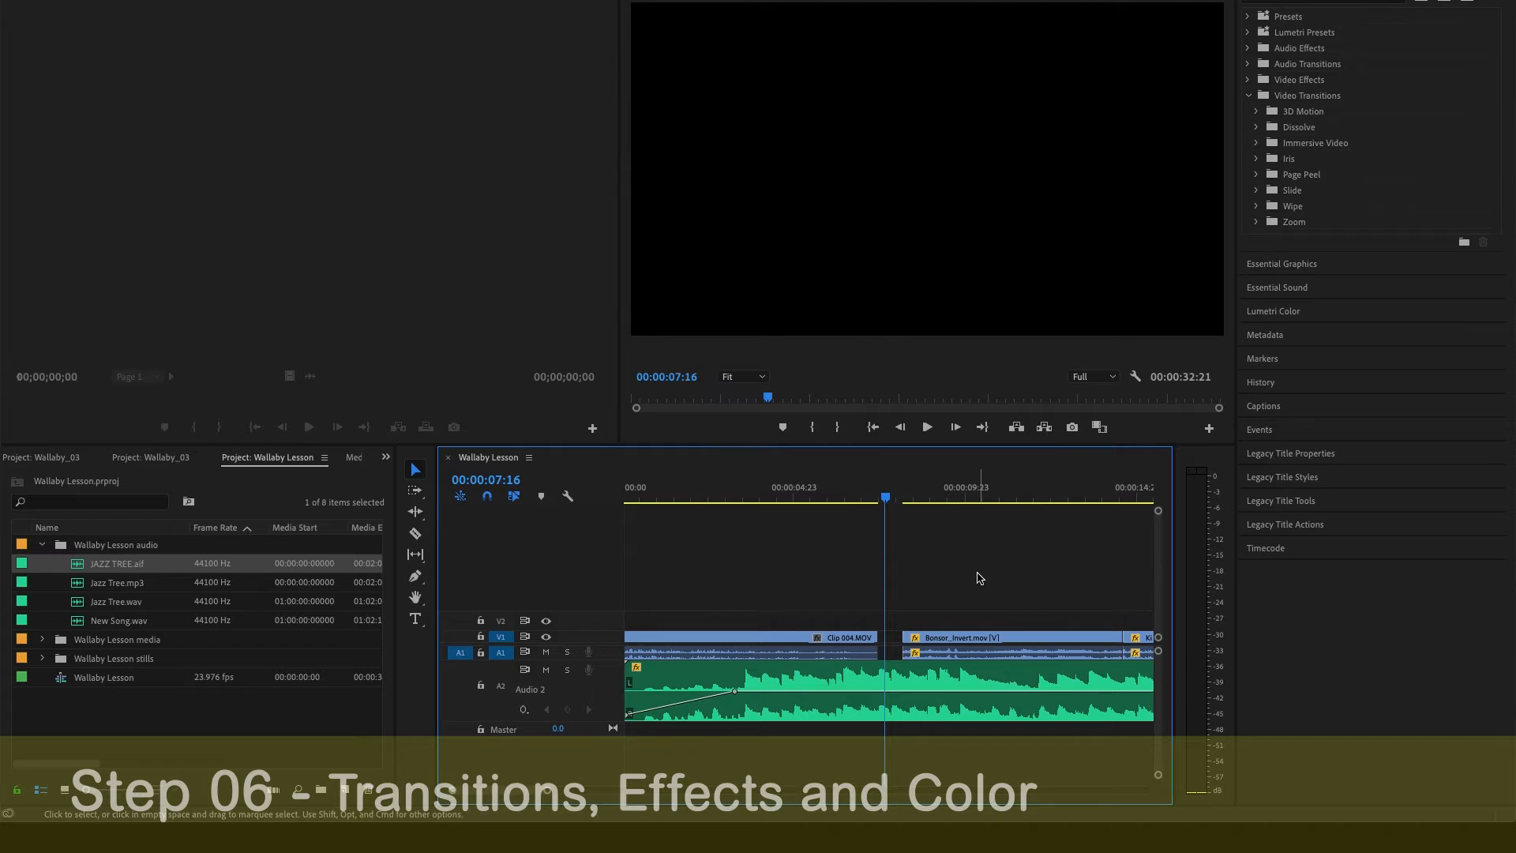
key("minus")
left_click_drag(1109, 607, 818, 655)
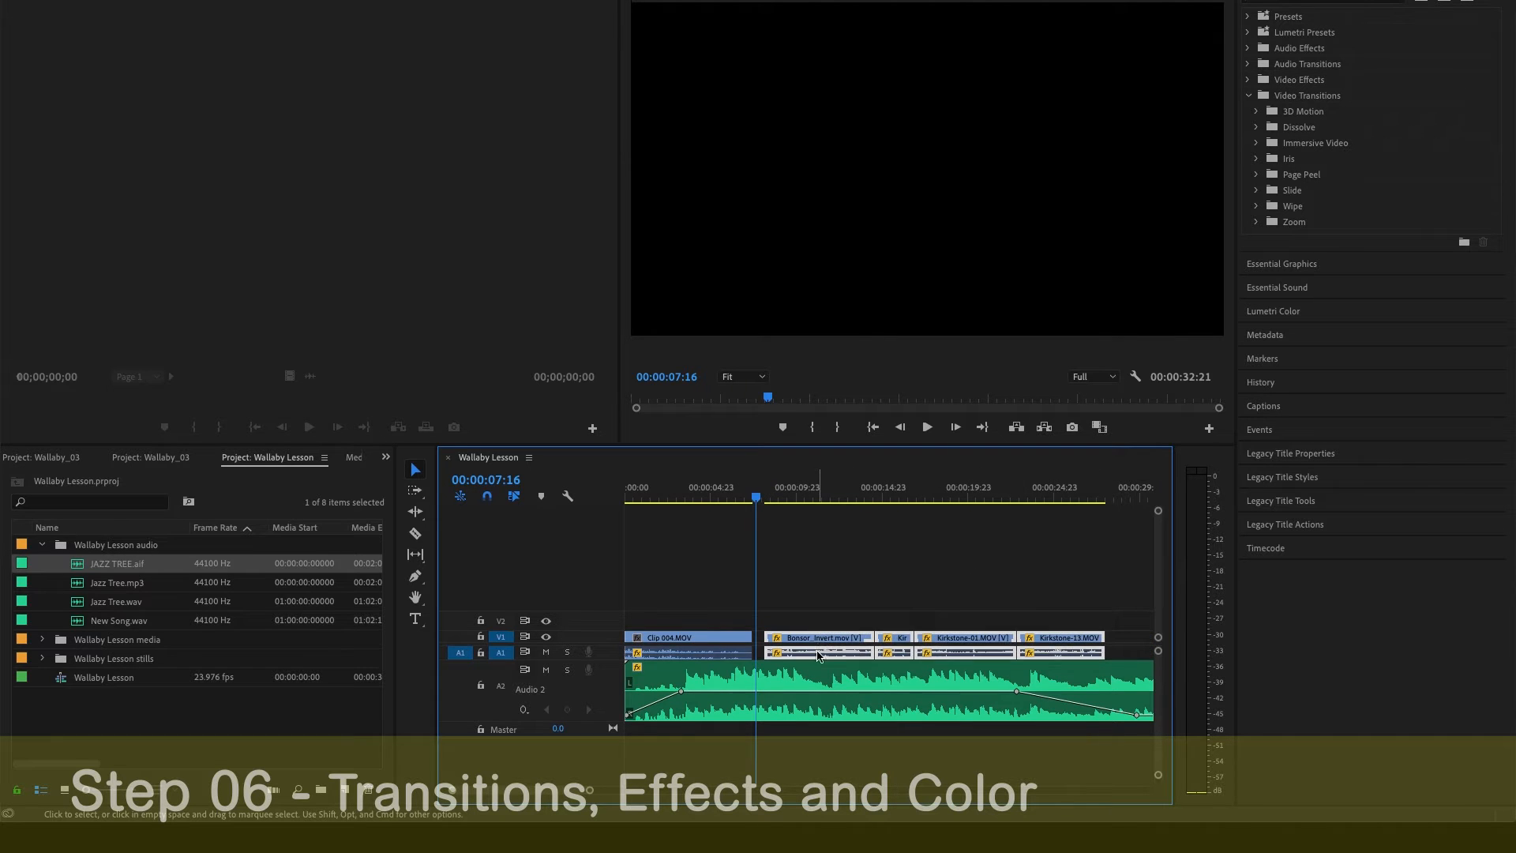
key("equal")
key("equal")
left_click_drag(971, 647, 916, 649)
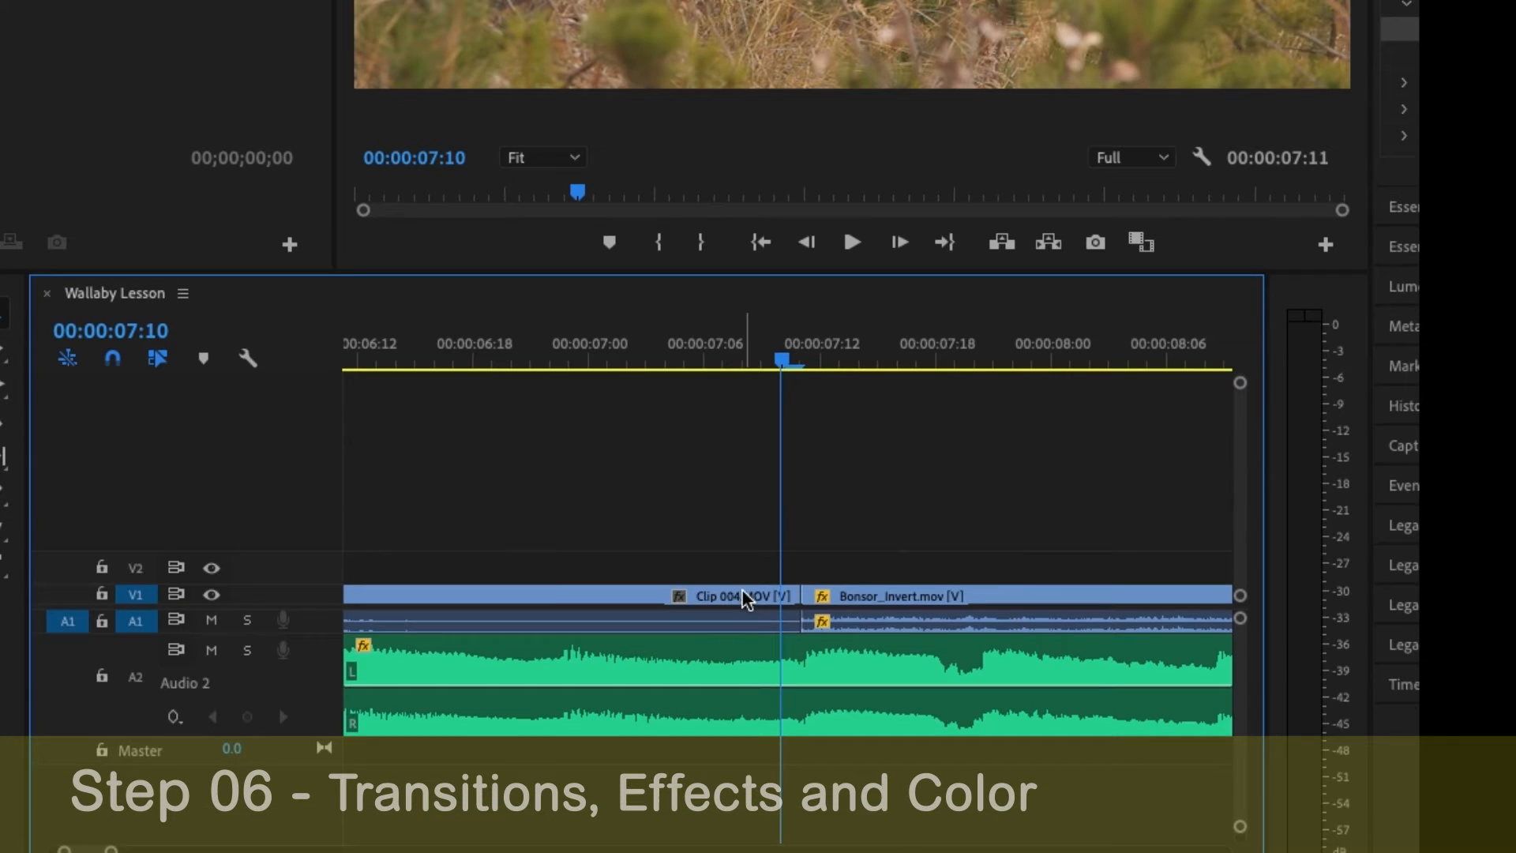
Unlink the video and audio of Clip 004.MOV and try moving its video part separately, up and back into place
left_click(863, 636)
right_click(862, 639)
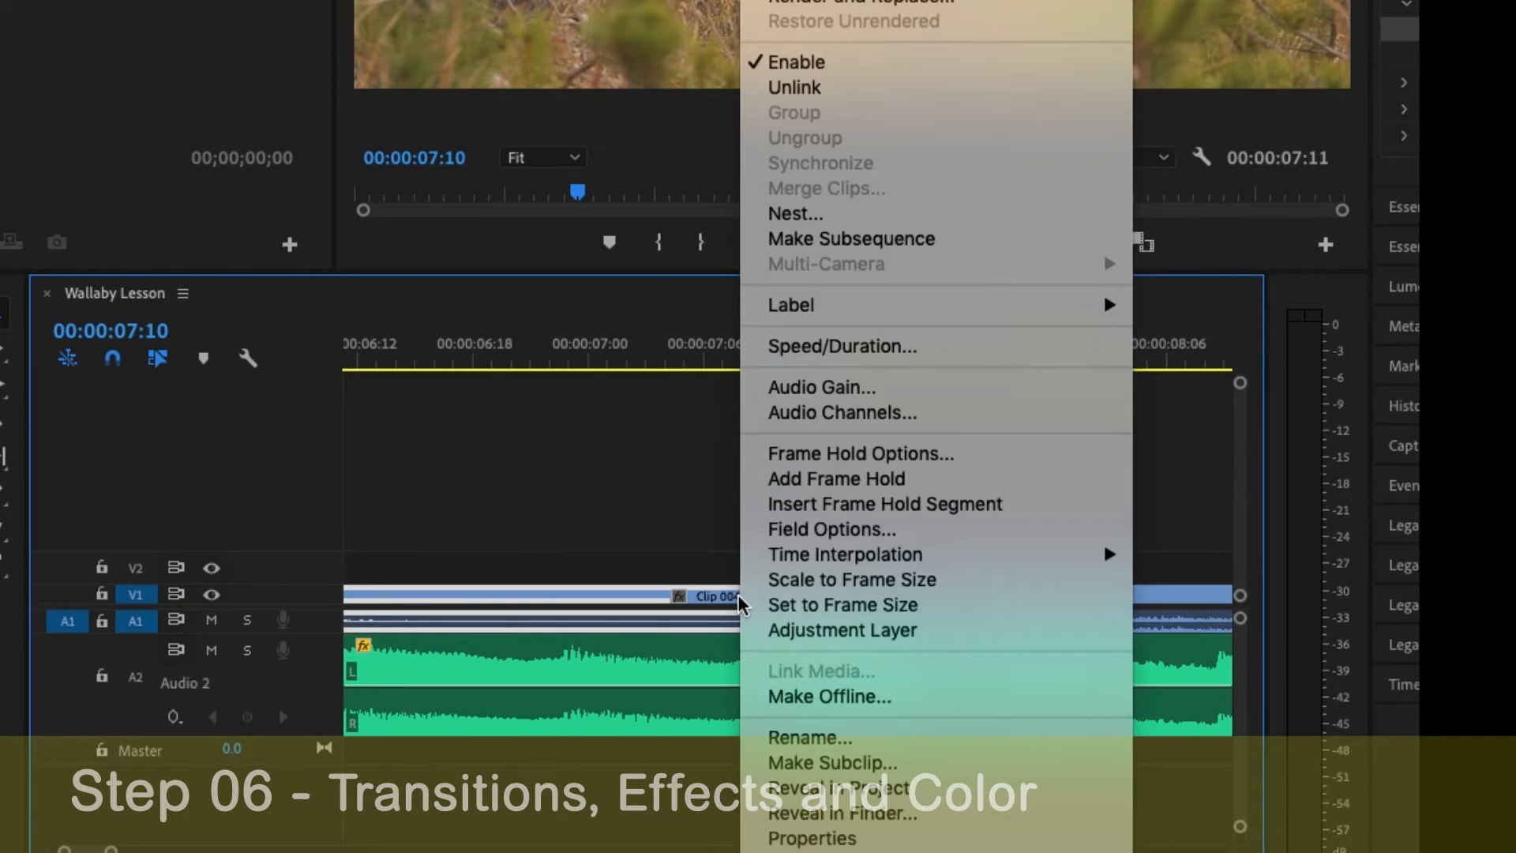
left_click(819, 94)
left_click(771, 542)
left_click(730, 601)
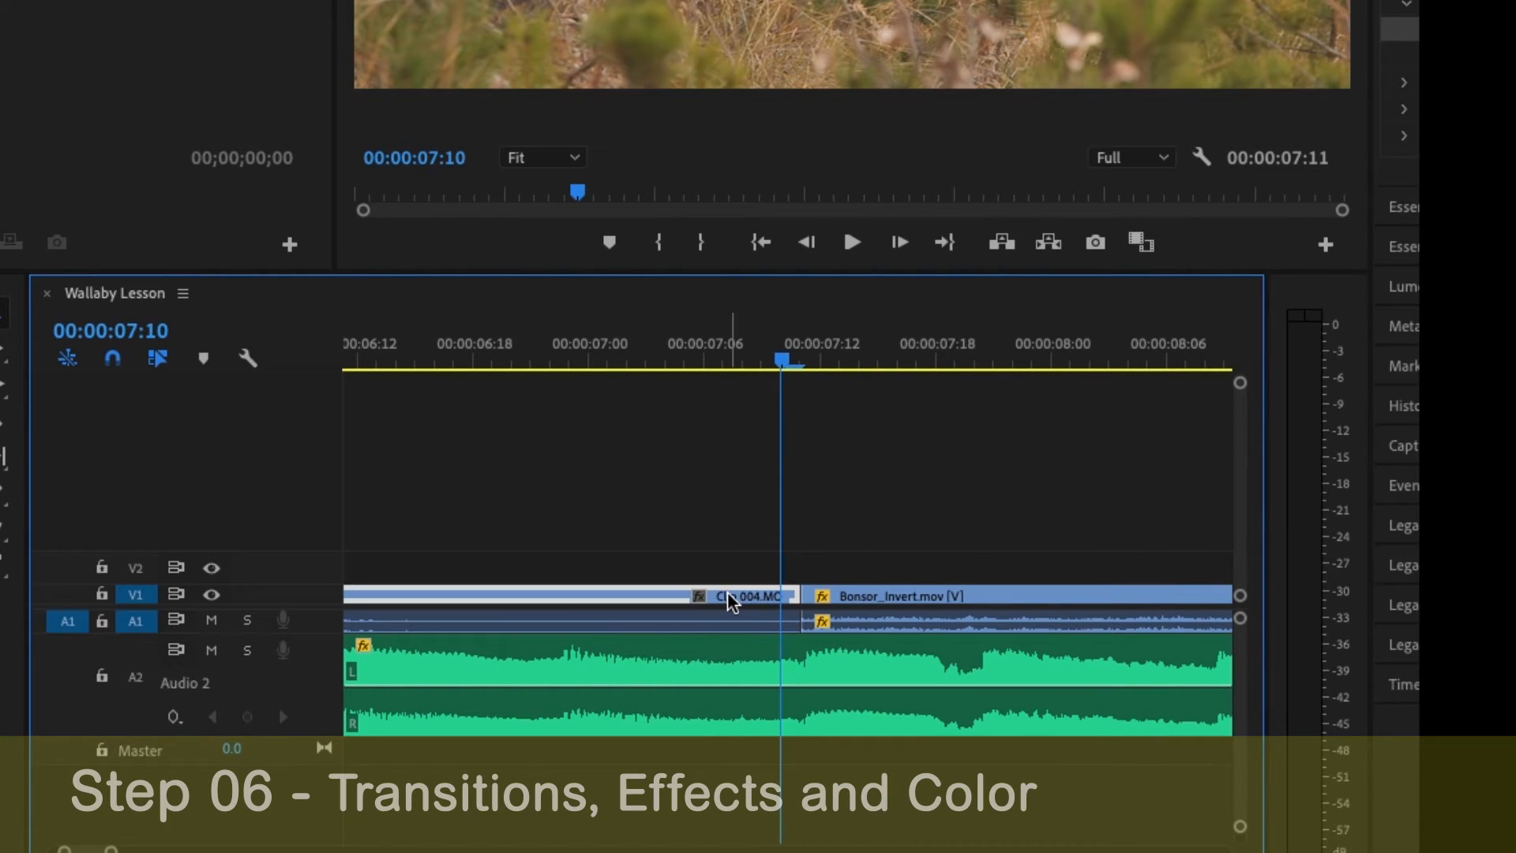
left_click_drag(731, 601, 792, 567)
left_click_drag(698, 570, 720, 600)
Unlink the video and audio of Bonsor_Invert.mov in the timeline
left_click(871, 602)
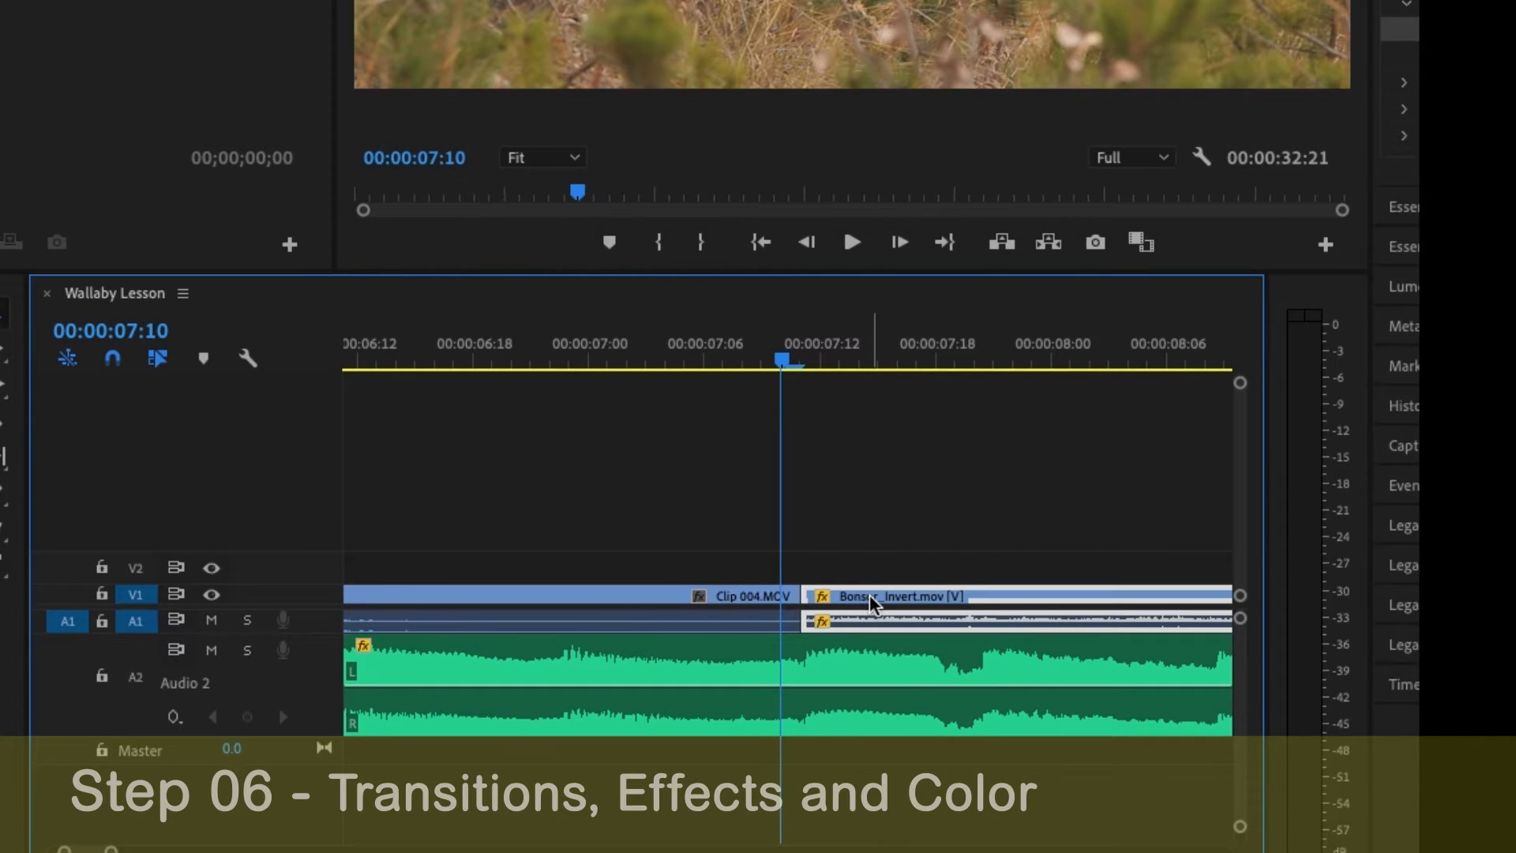
right_click(872, 601)
left_click(934, 88)
mouse_move(844, 603)
left_mouse_down()
mouse_move(839, 569)
mouse_move(671, 573)
mouse_move(807, 570)
mouse_move(869, 599)
left_mouse_up()
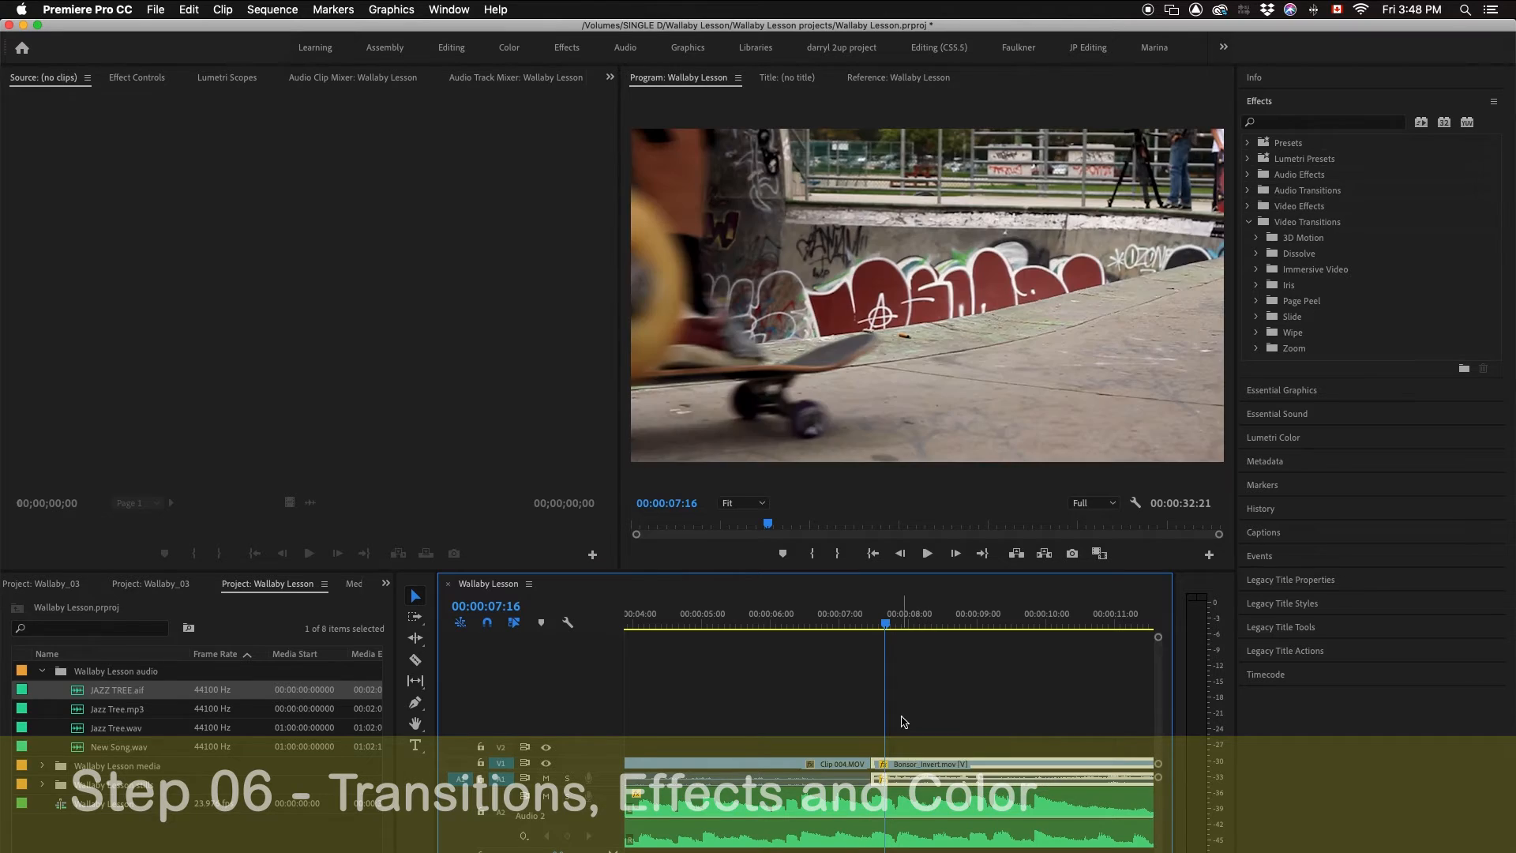
left_click(905, 712)
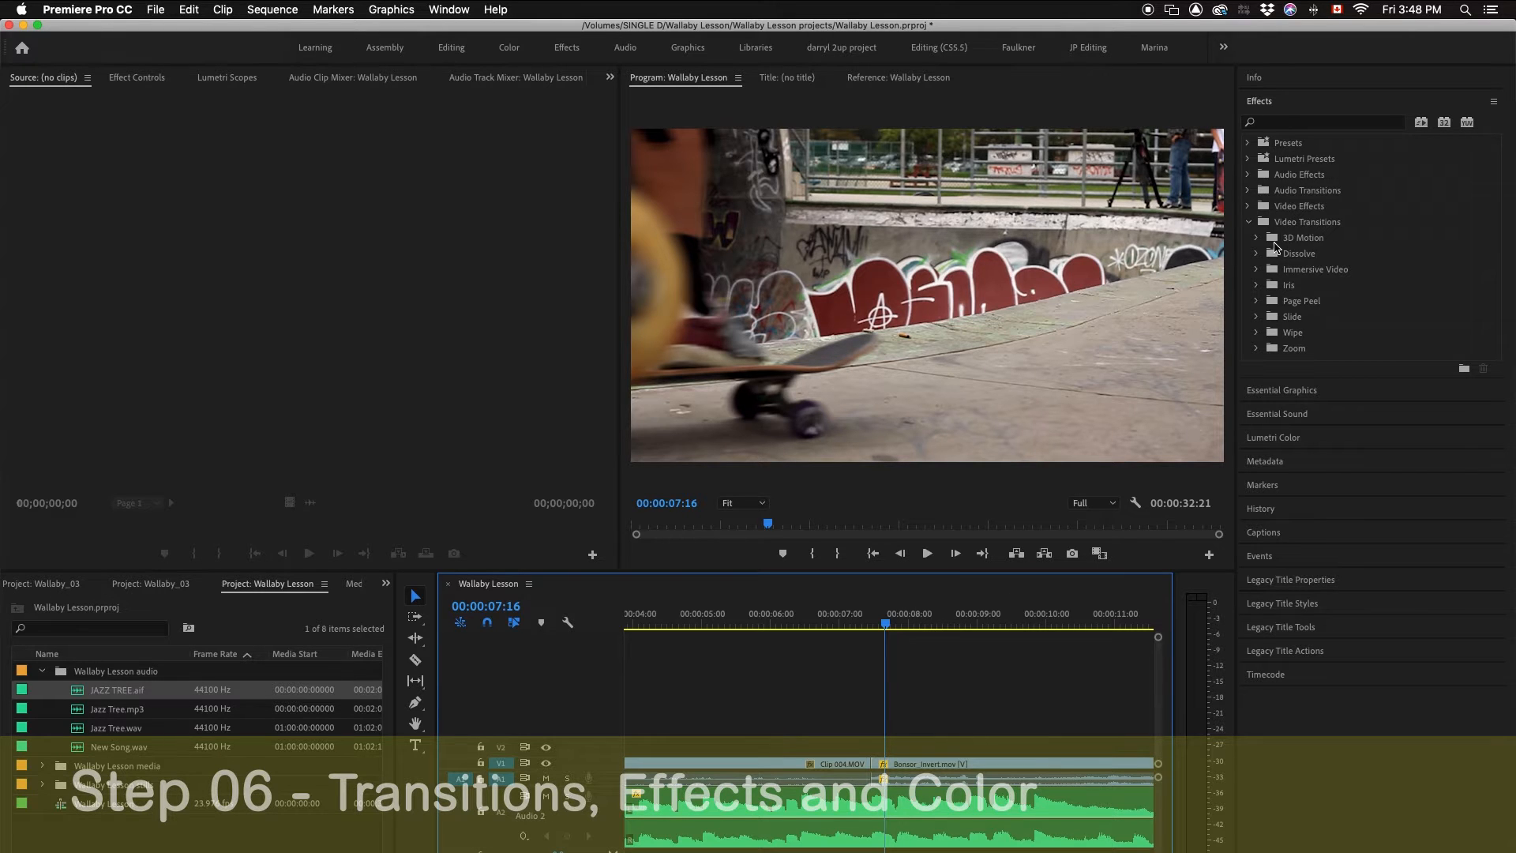
Apply the Dip to White dissolve at the cut between Clip 004.MOV and Bonsor_Invert.mov and play through it
left_click(1249, 223)
left_click(1307, 226)
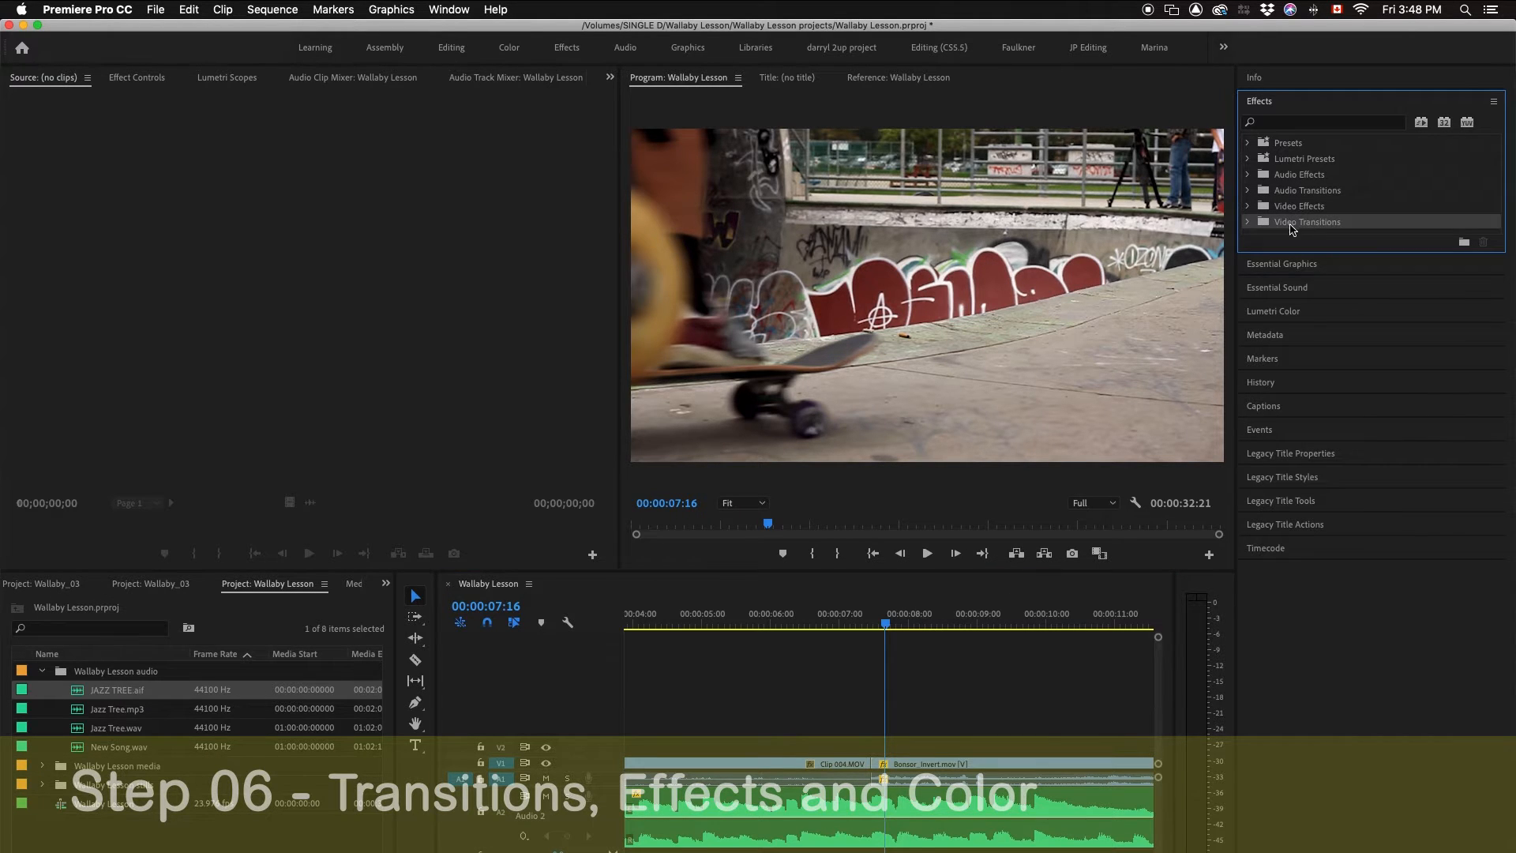
left_click(1249, 223)
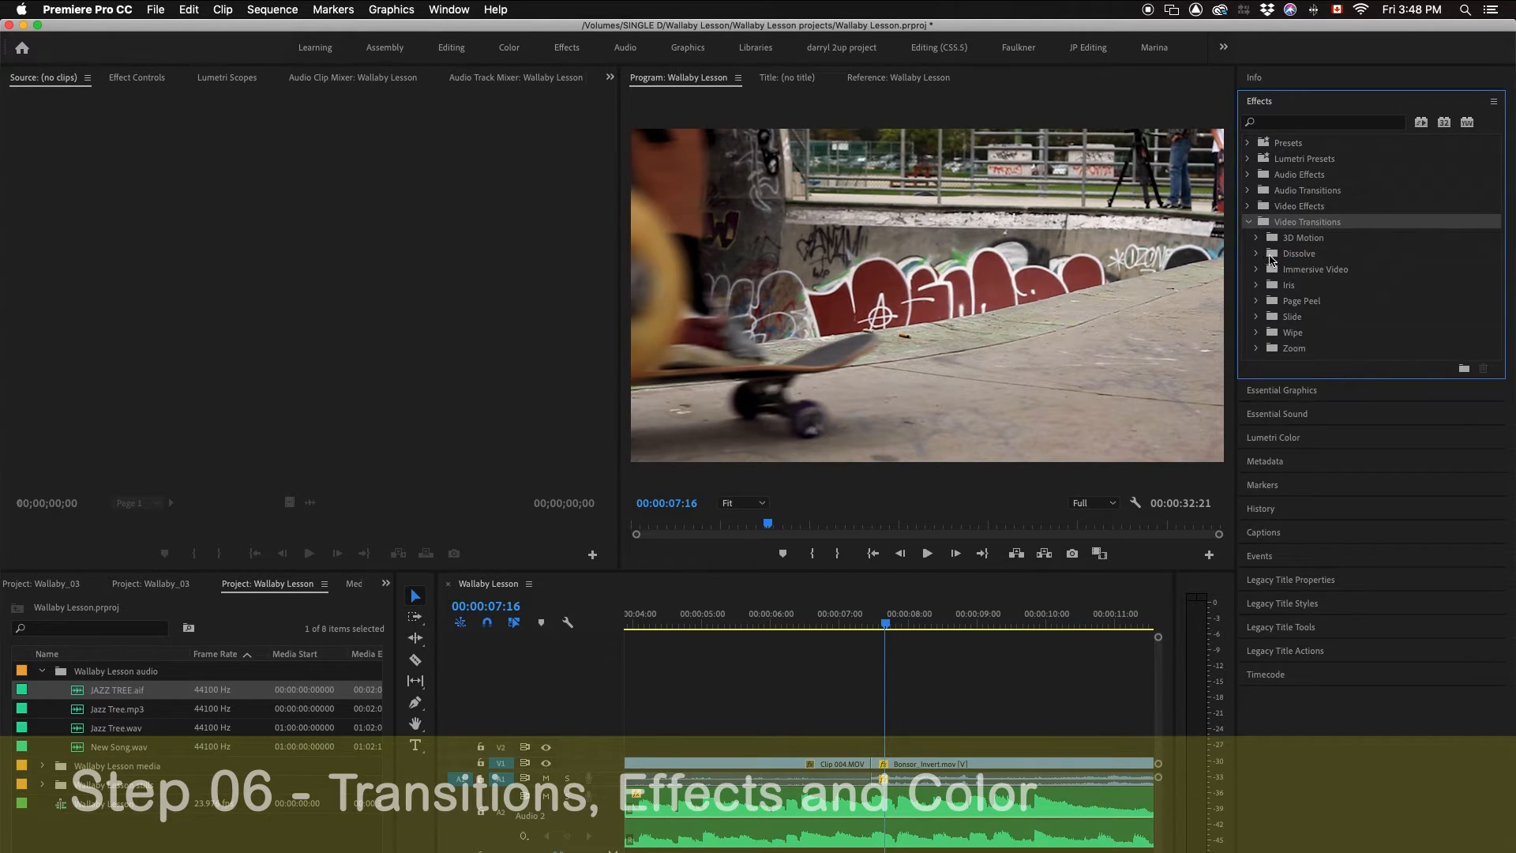
left_click(1293, 256)
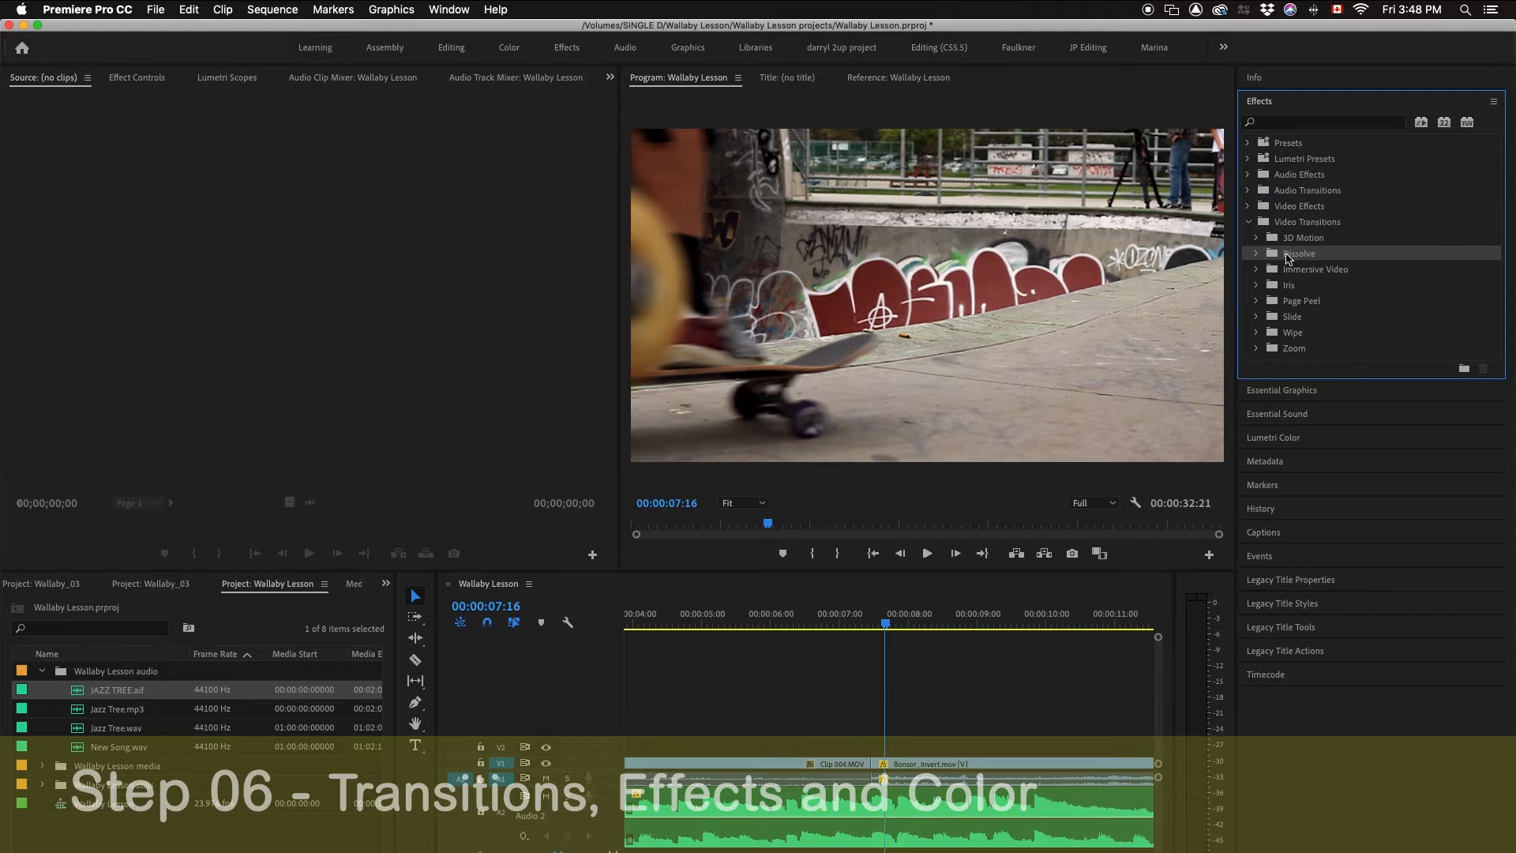
left_click(1256, 255)
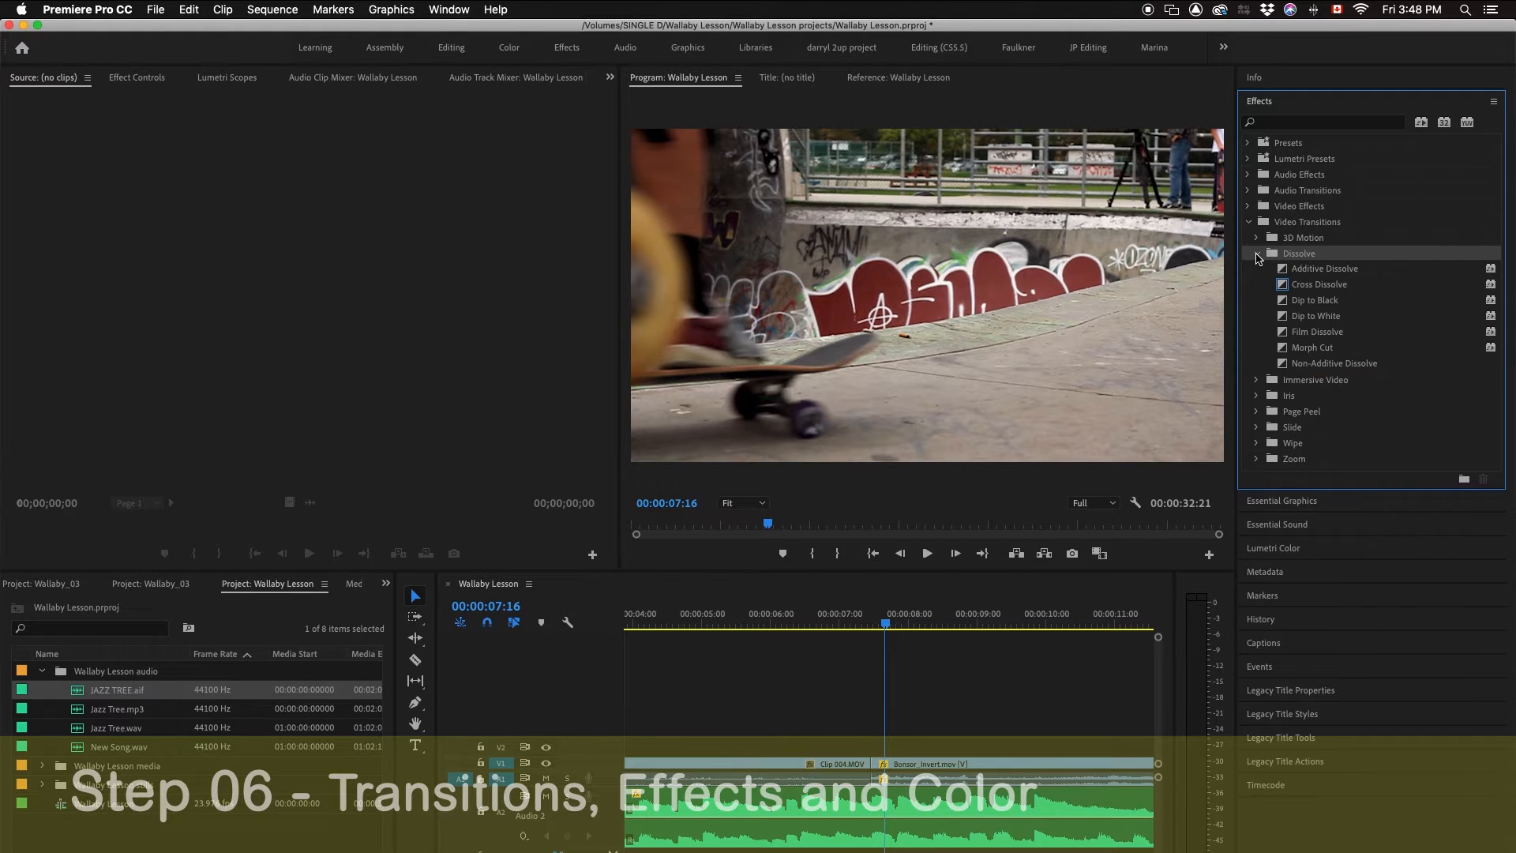
left_click(1308, 318)
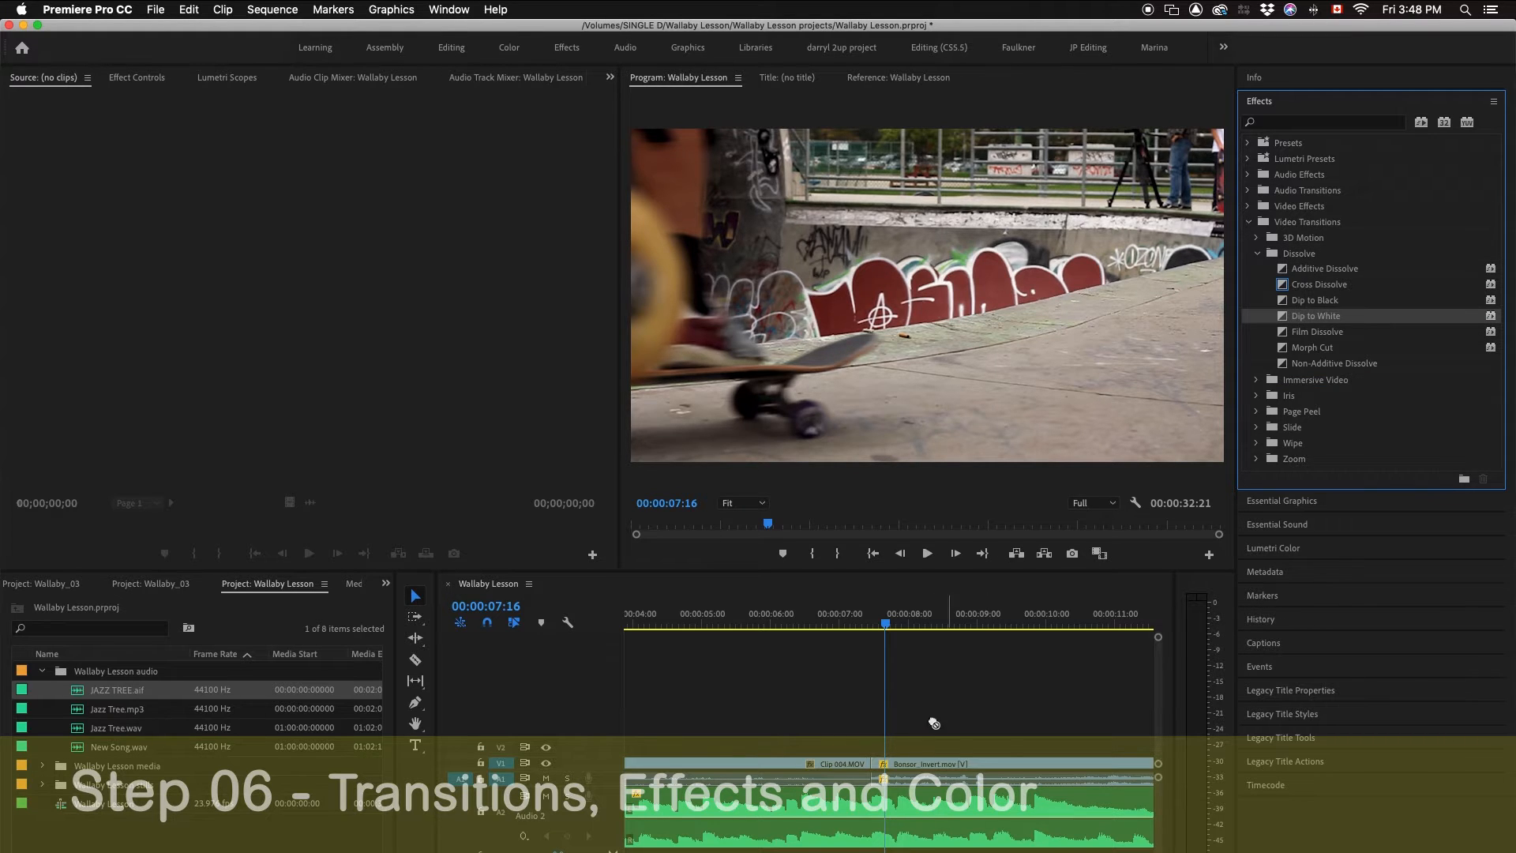
left_click_drag(934, 723, 916, 764)
left_click(898, 770)
left_click(802, 622)
key("space")
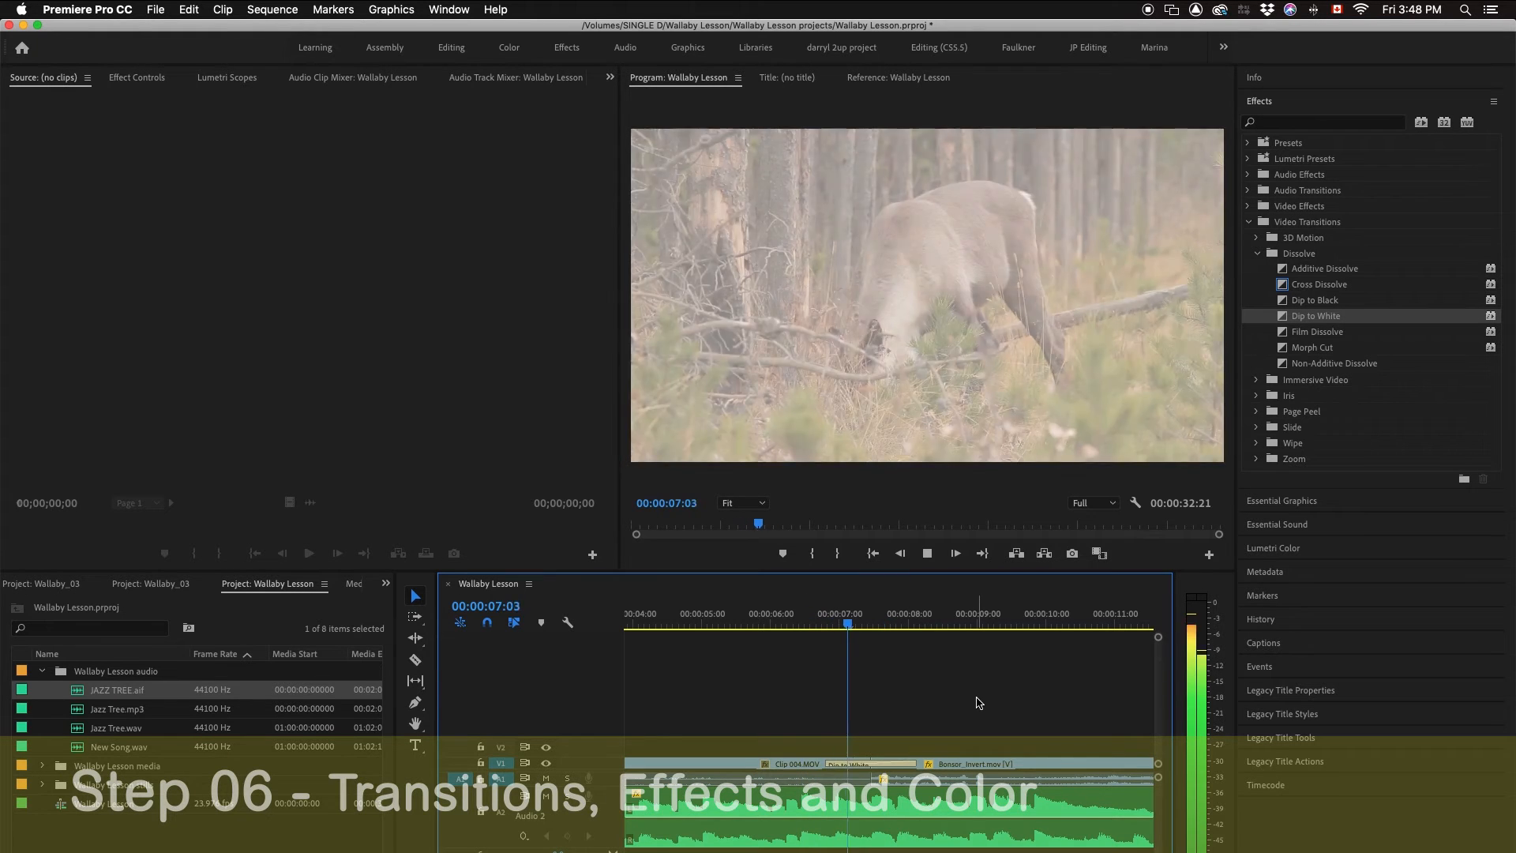
key("space")
Lengthen the Dip to White transition and play the sequence through it again
left_click_drag(912, 764, 948, 764)
left_click(799, 622)
key("space")
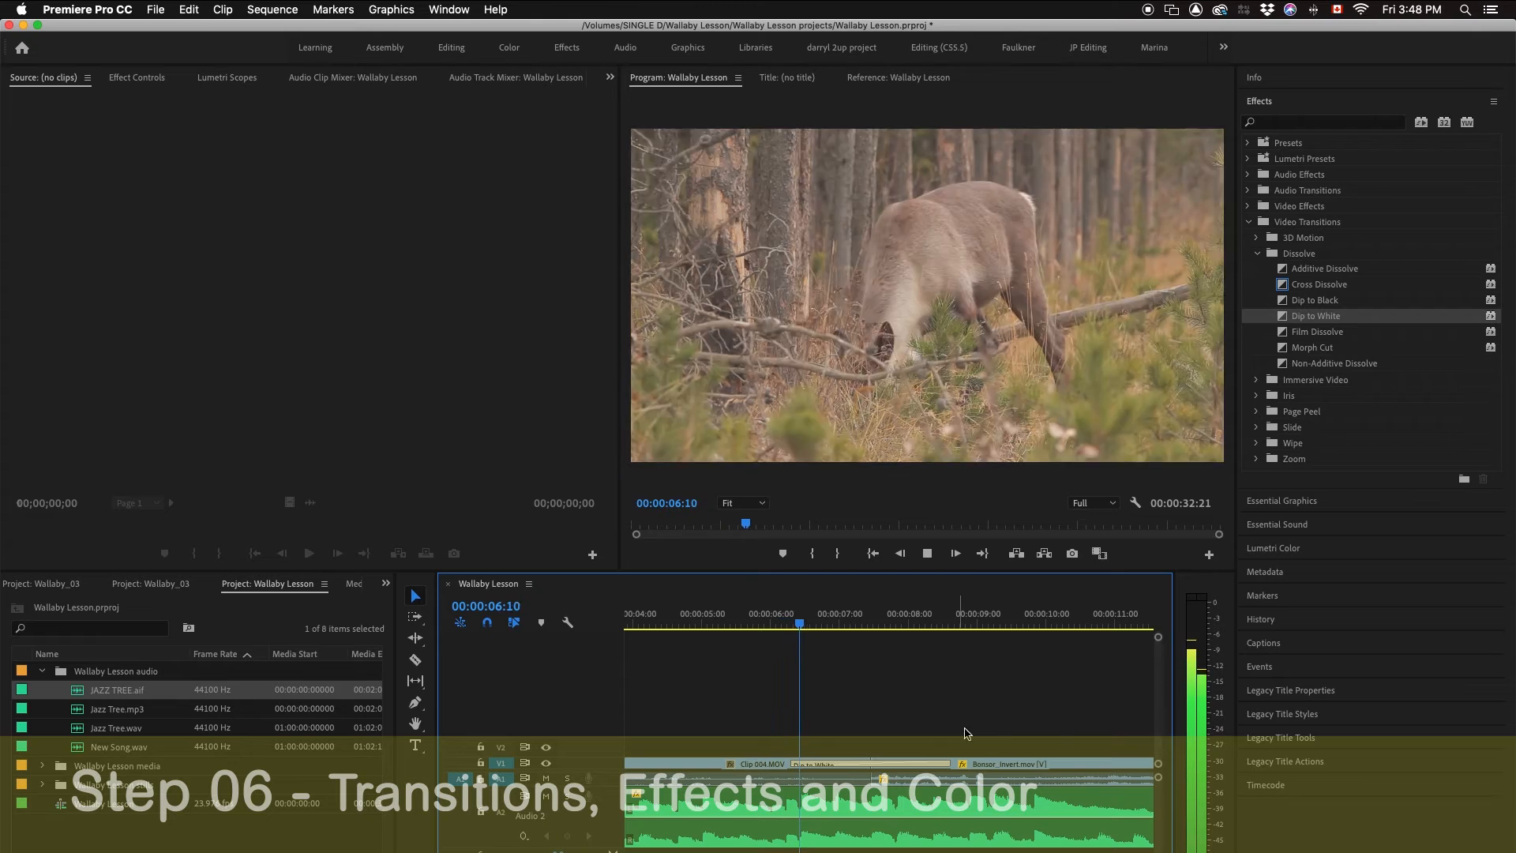
key("space")
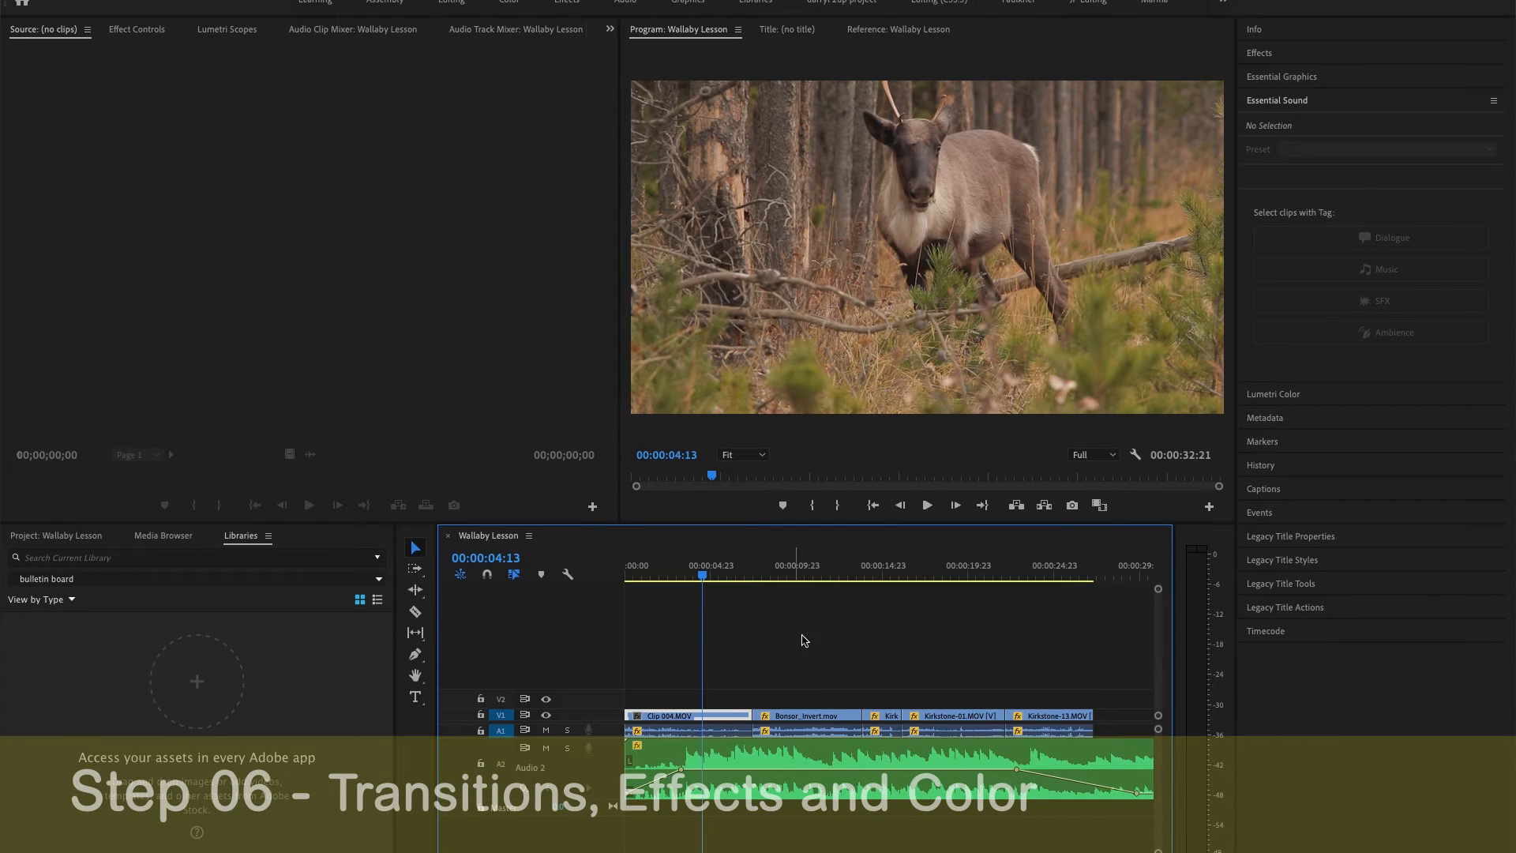
Apply the Gaussian Blur video effect from Blur & Sharpen to Clip 004.MOV on V1
left_click(1260, 53)
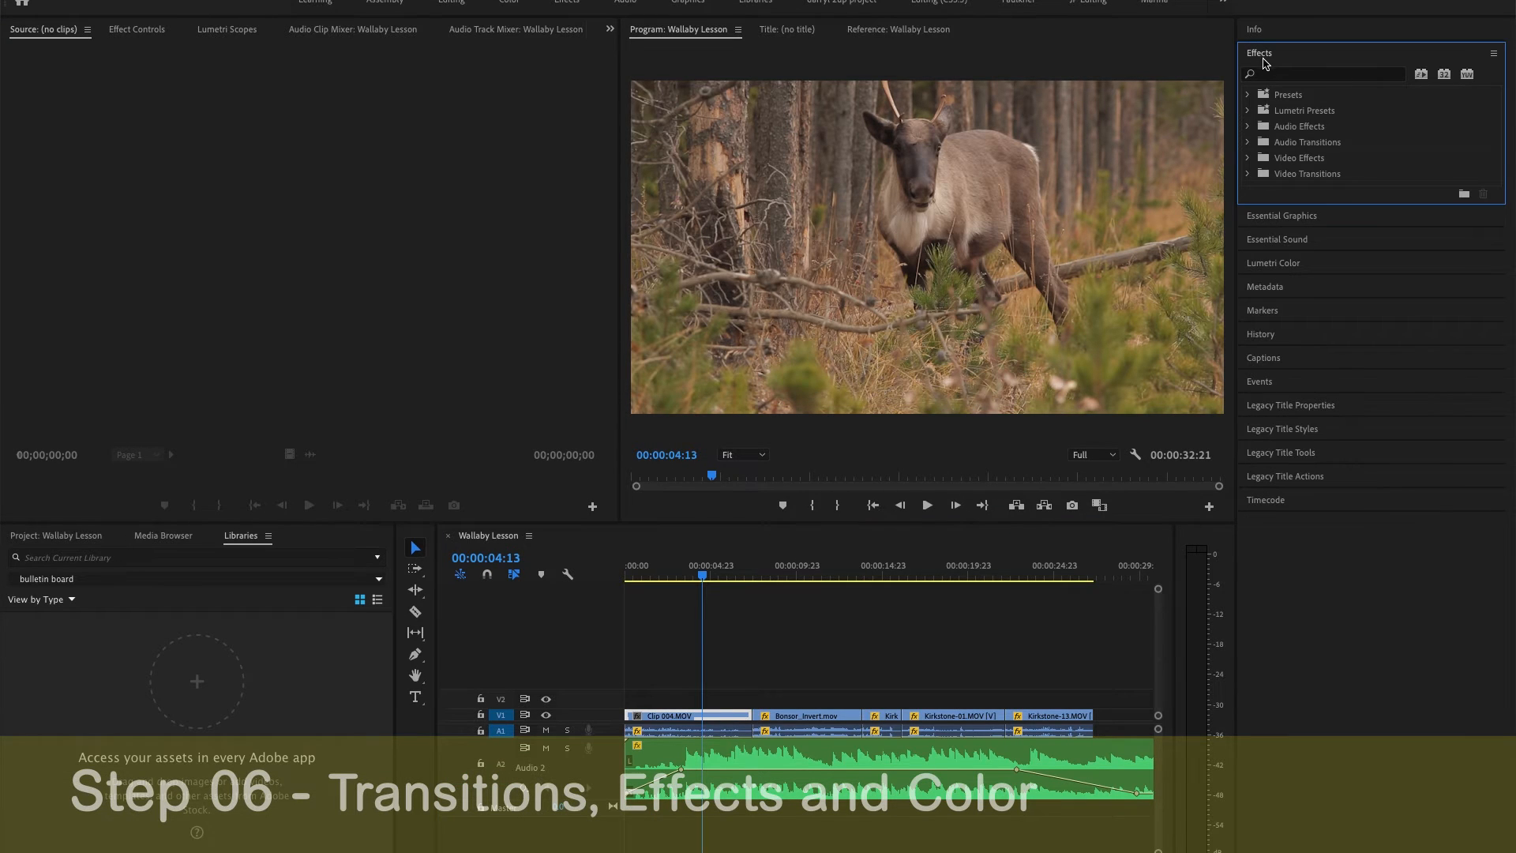
left_click(1248, 158)
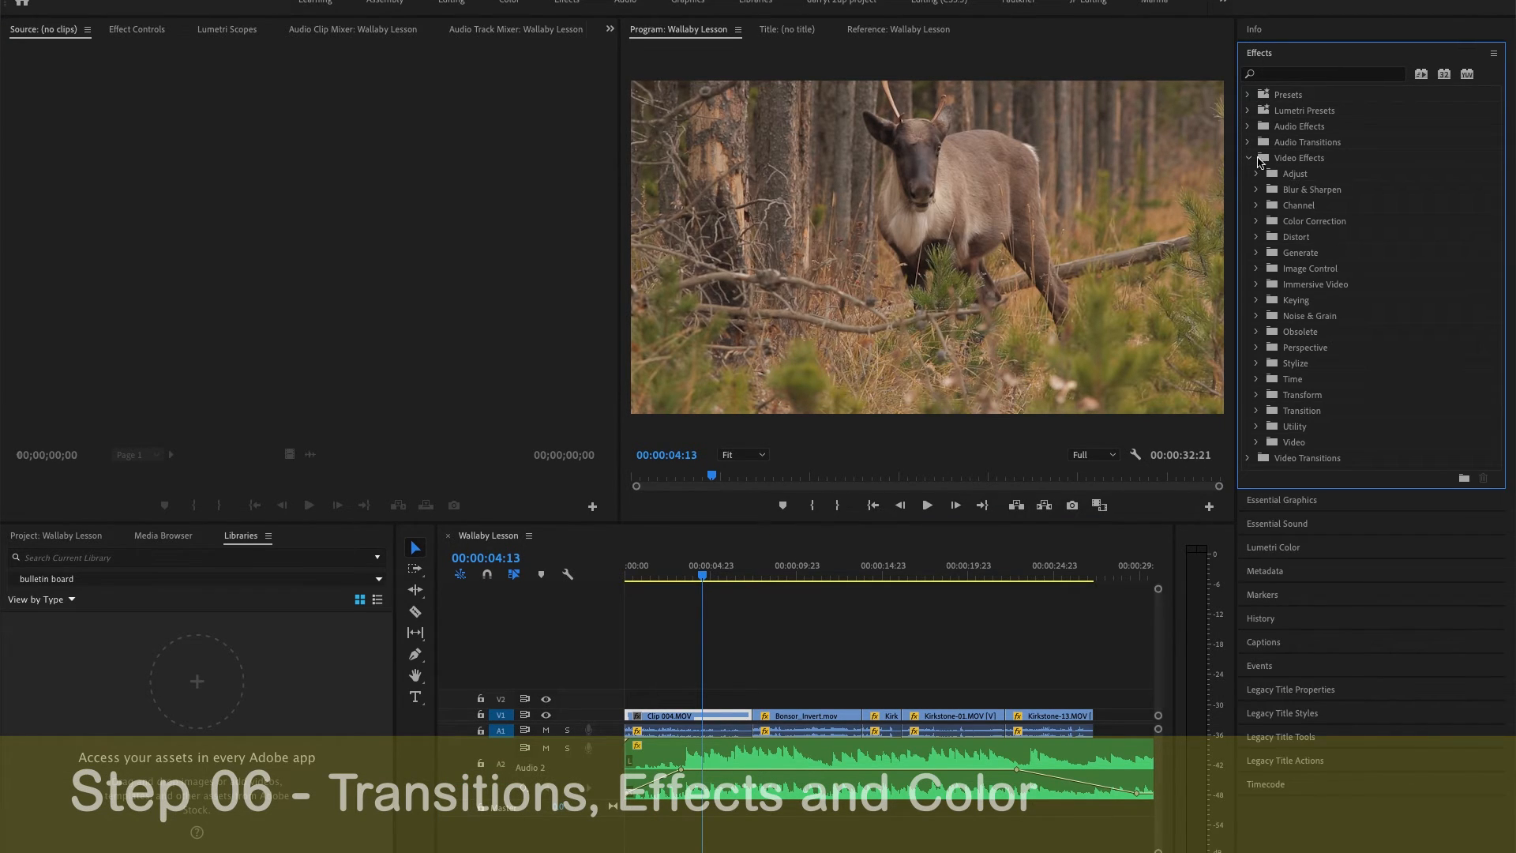
left_click(1257, 190)
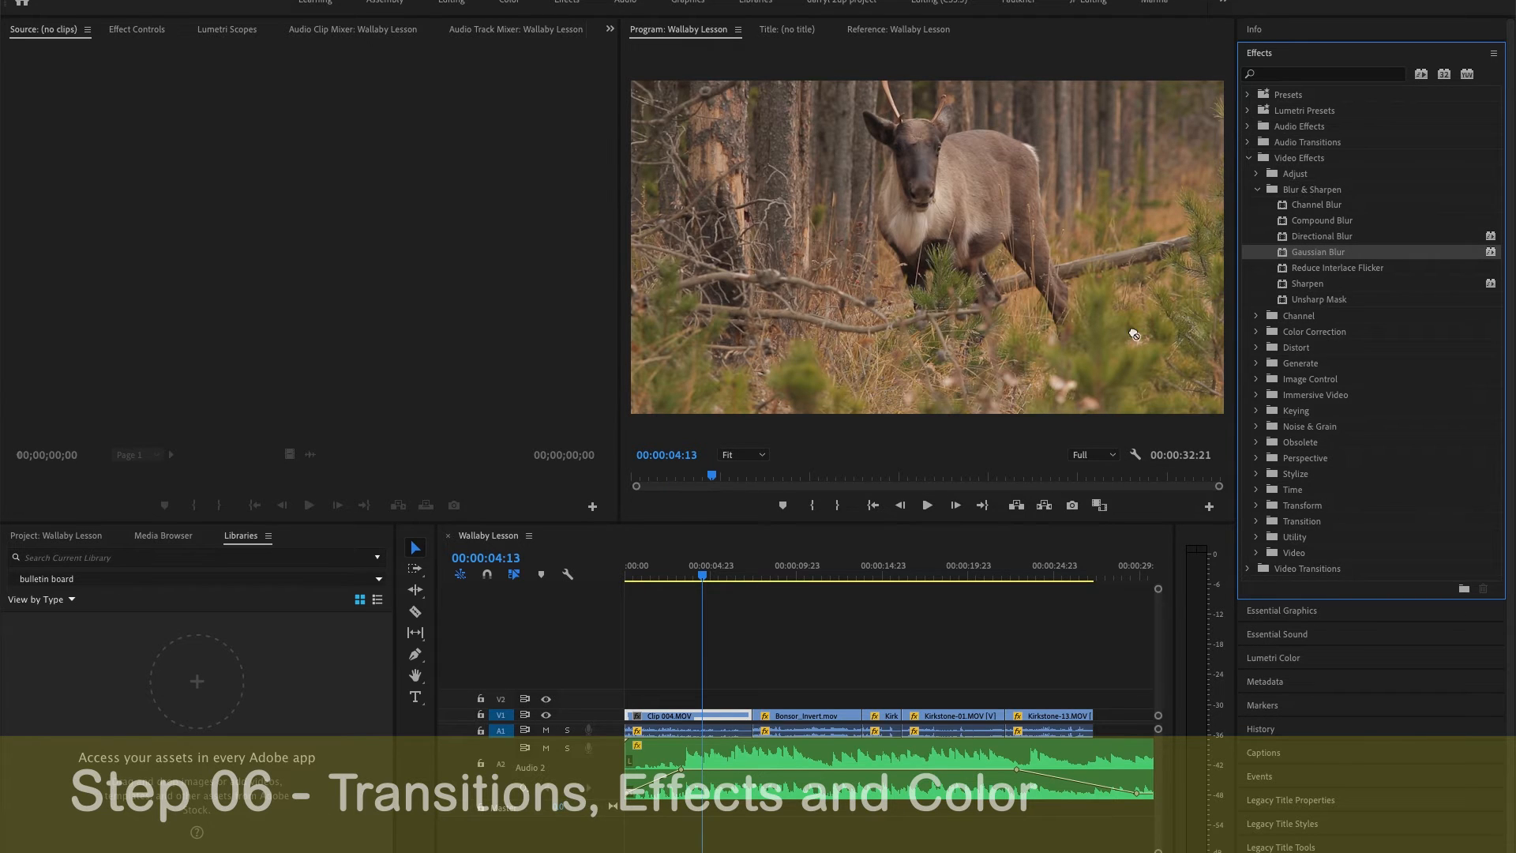
left_click_drag(740, 690, 712, 720)
left_click(724, 719)
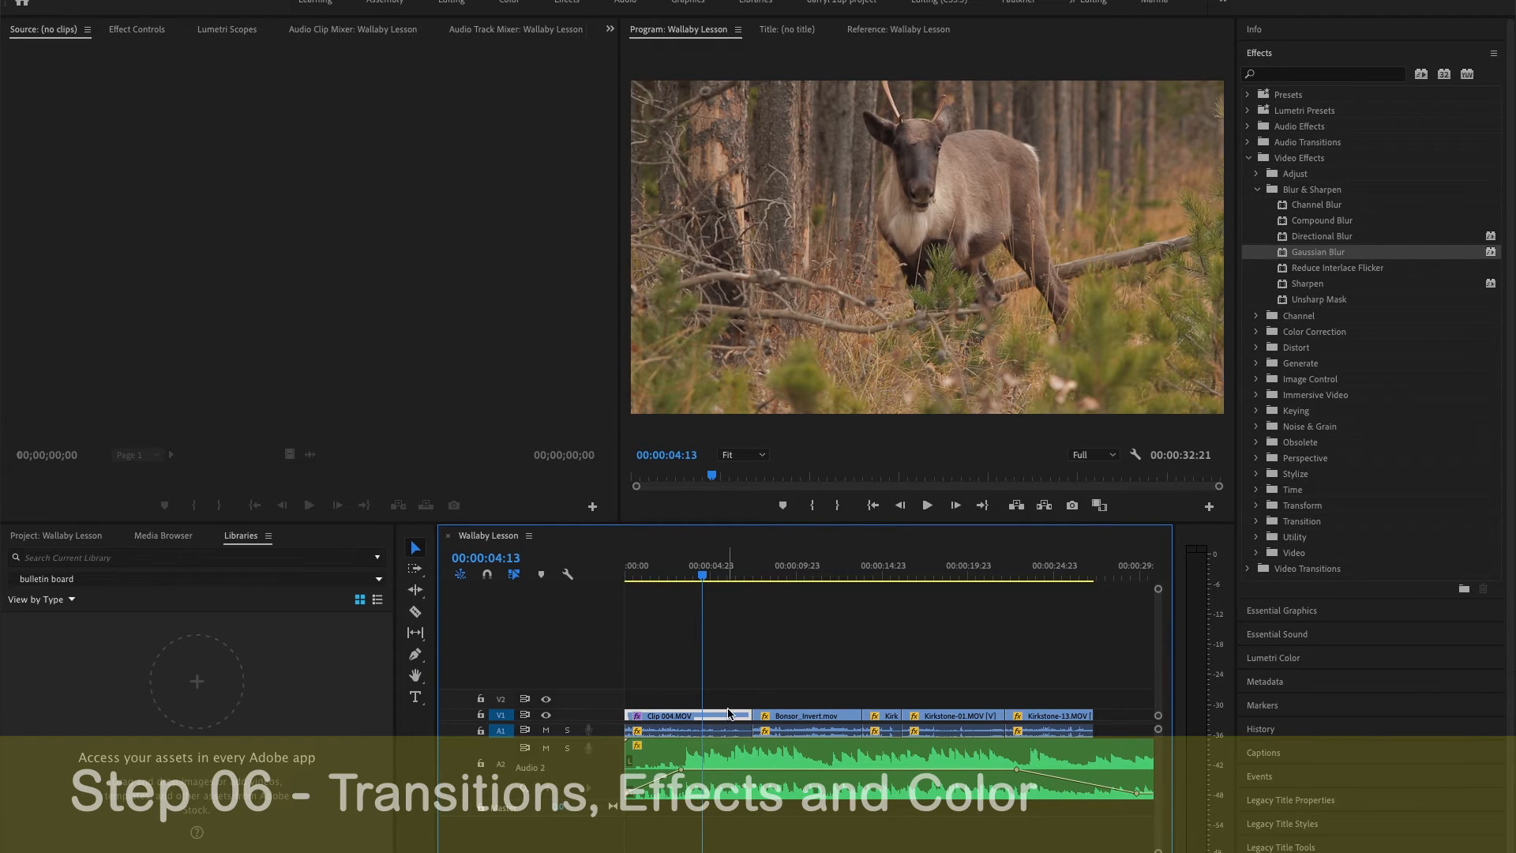
Set the Gaussian Blur's Blurriness on Clip 004.MOV to 0.0 and start its keyframing at 00:00:03:18
left_click(138, 30)
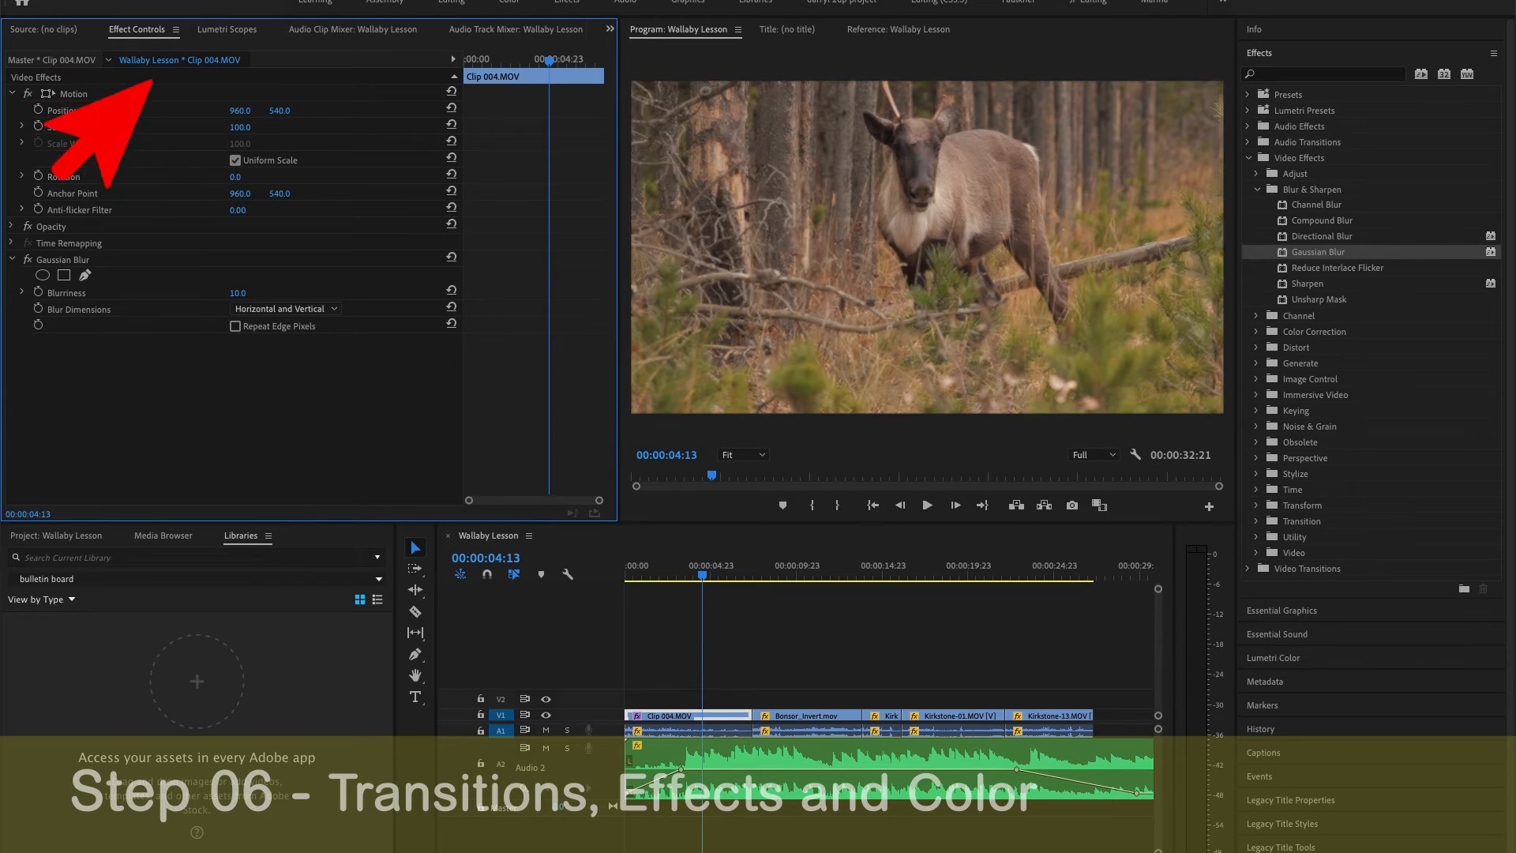
mouse_move(235, 293)
left_mouse_down()
mouse_move(327, 293)
mouse_move(236, 293)
left_mouse_up()
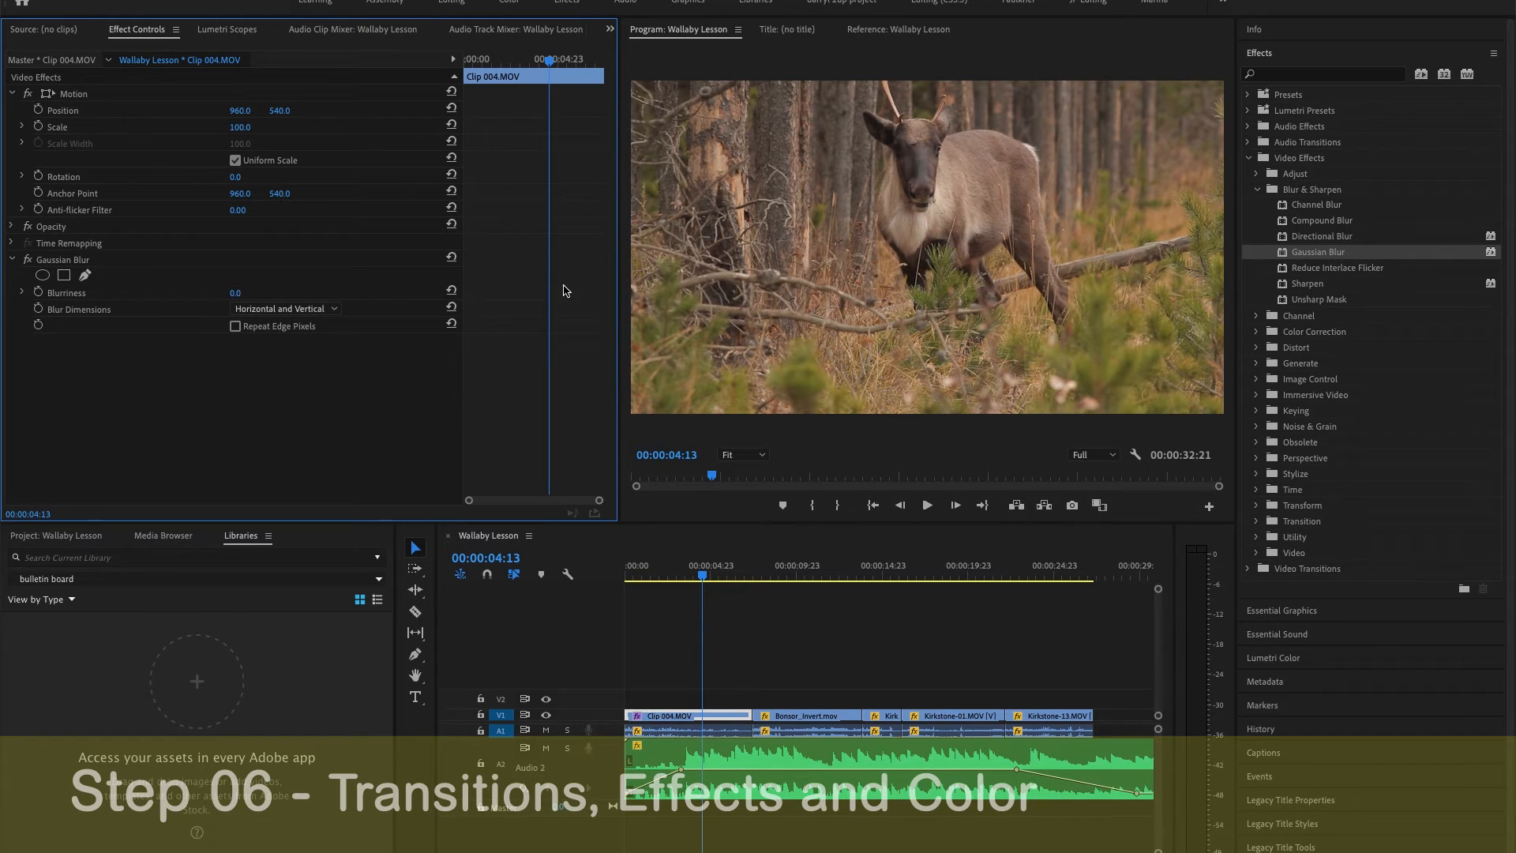
left_click_drag(550, 64, 534, 64)
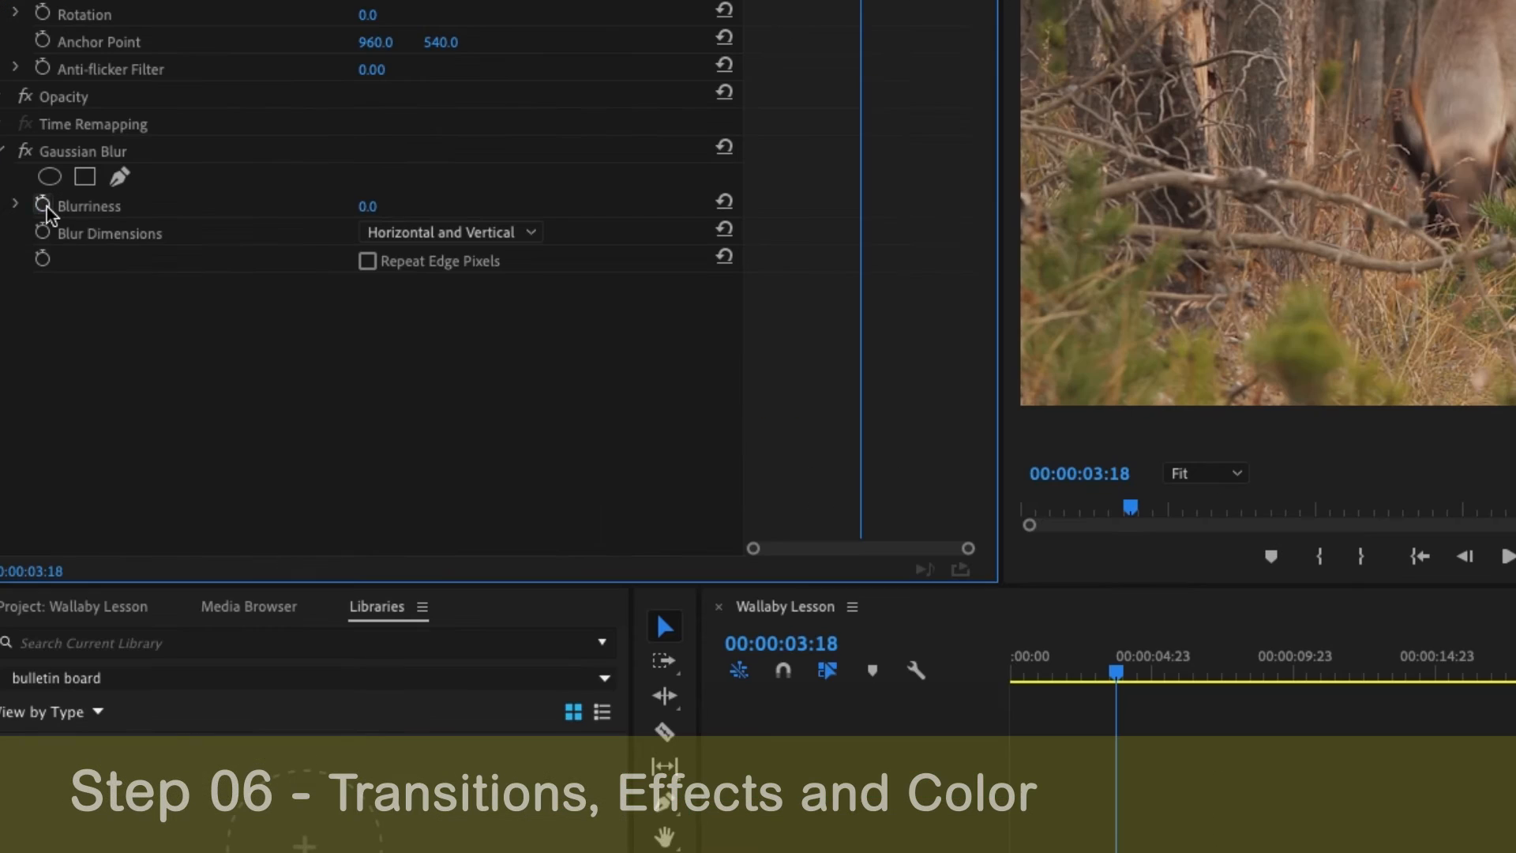
left_click(38, 293)
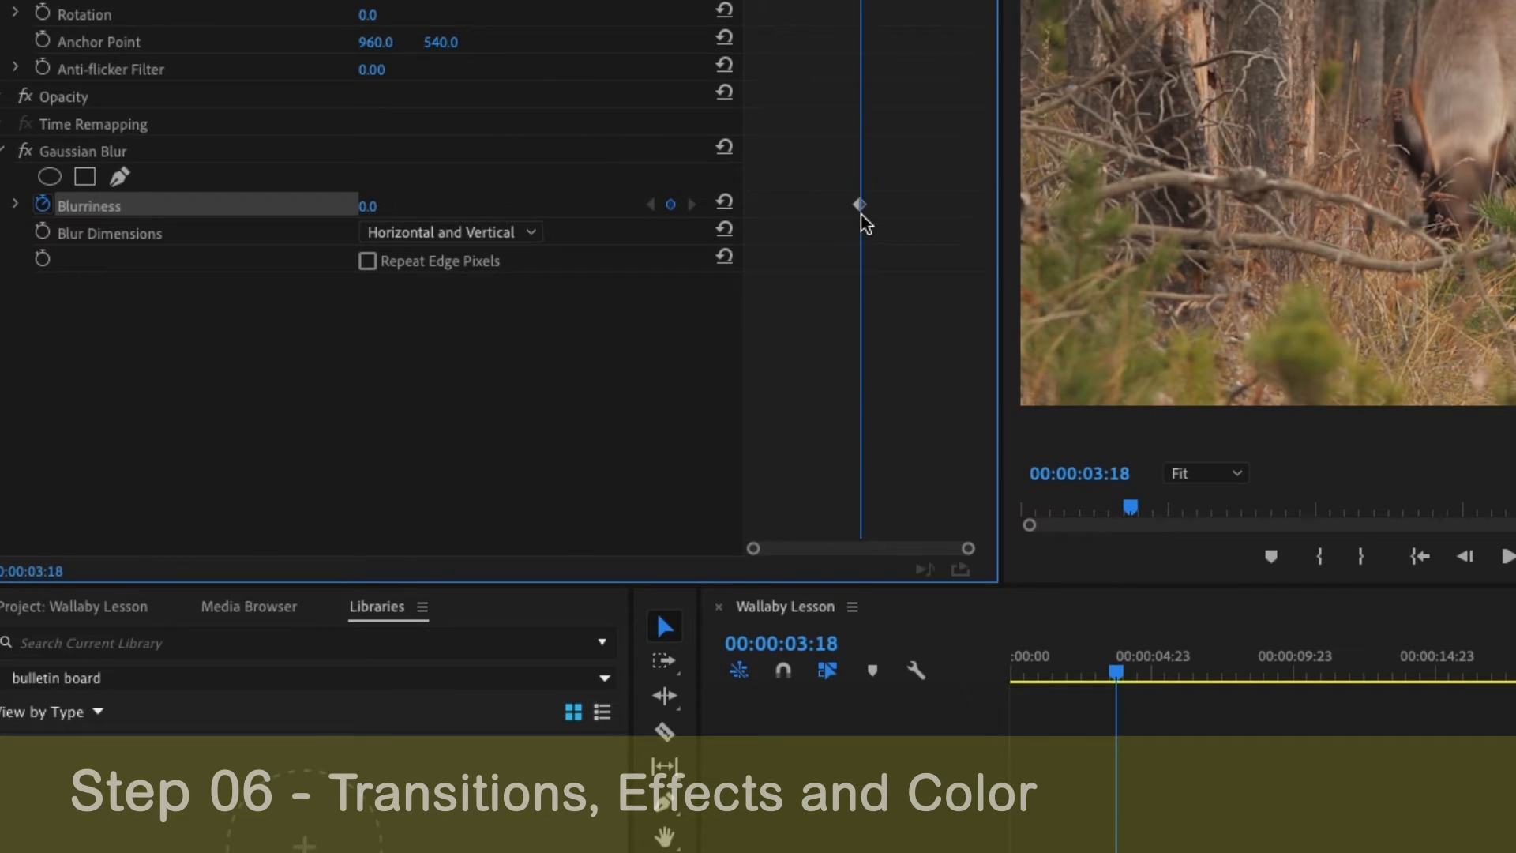
Add a second Blurriness keyframe of about 126 at 00:00:05:09 and scrub back through the blur
left_click_drag(860, 0, 911, 0)
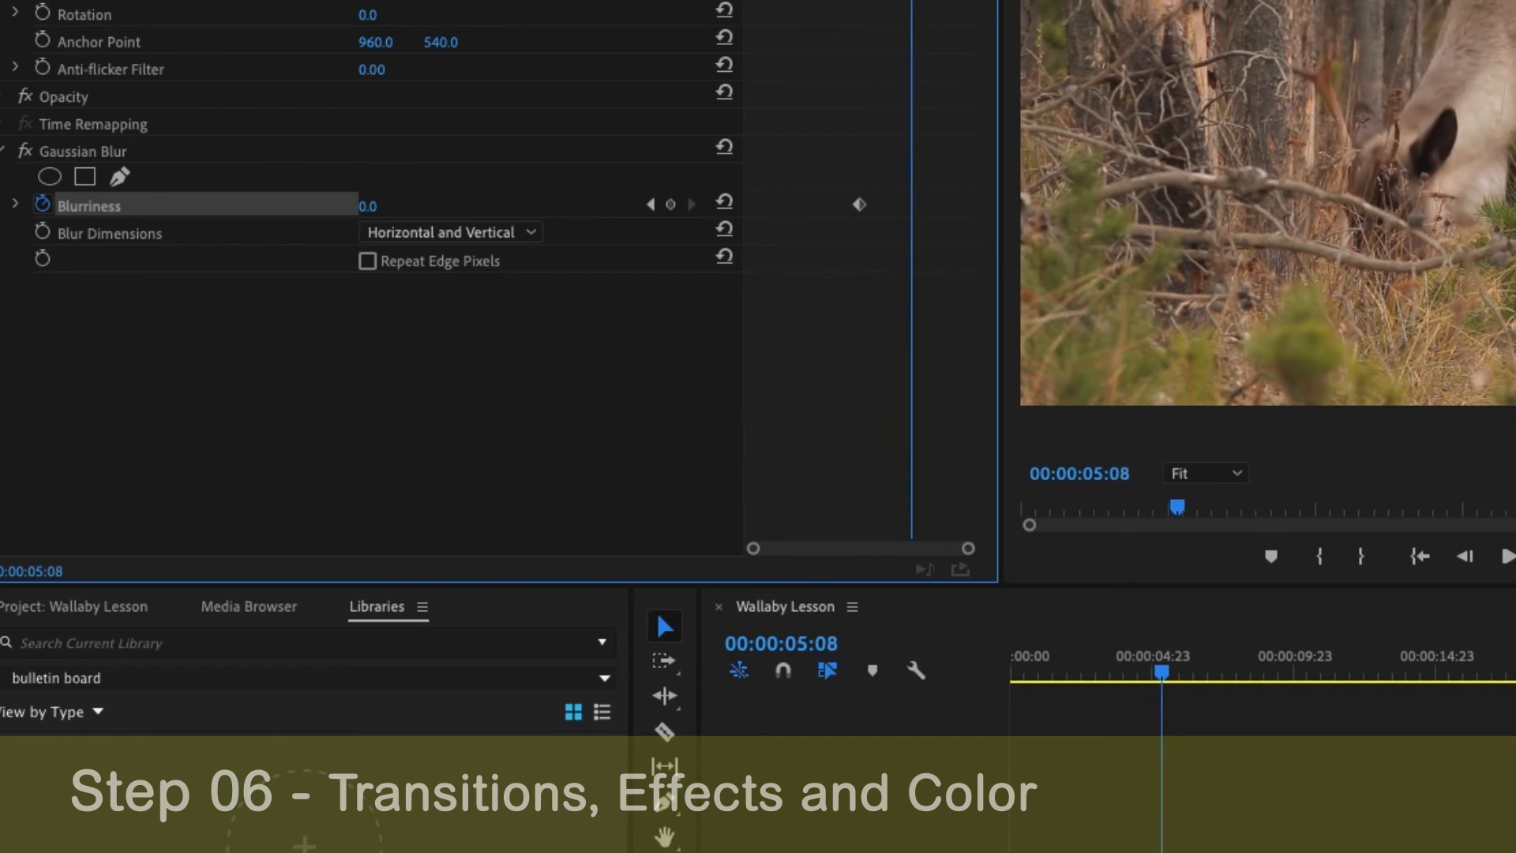
left_click_drag(564, 61, 565, 61)
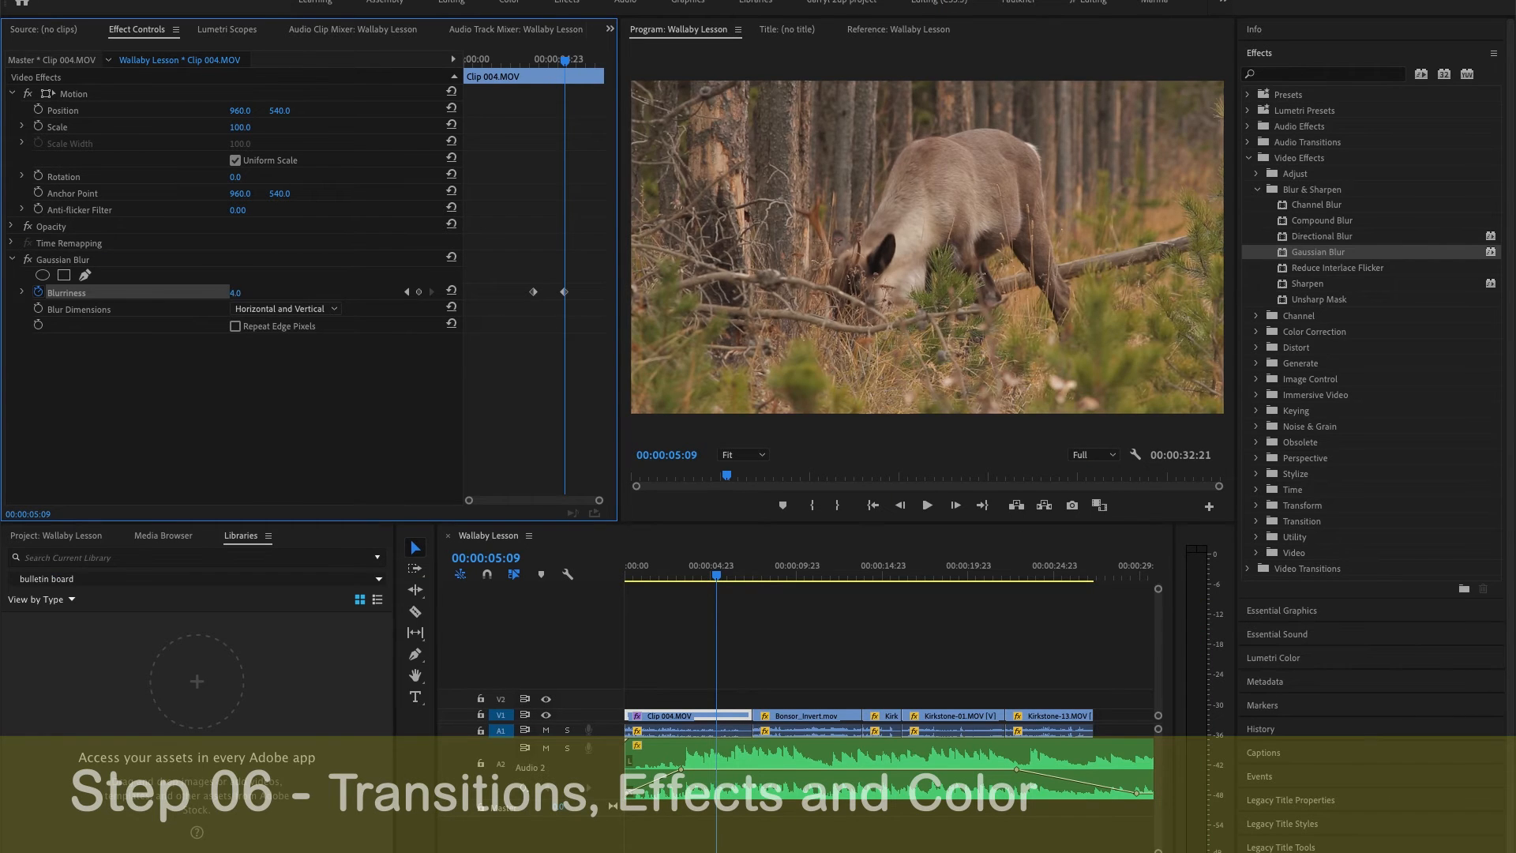
left_click_drag(235, 293, 331, 293)
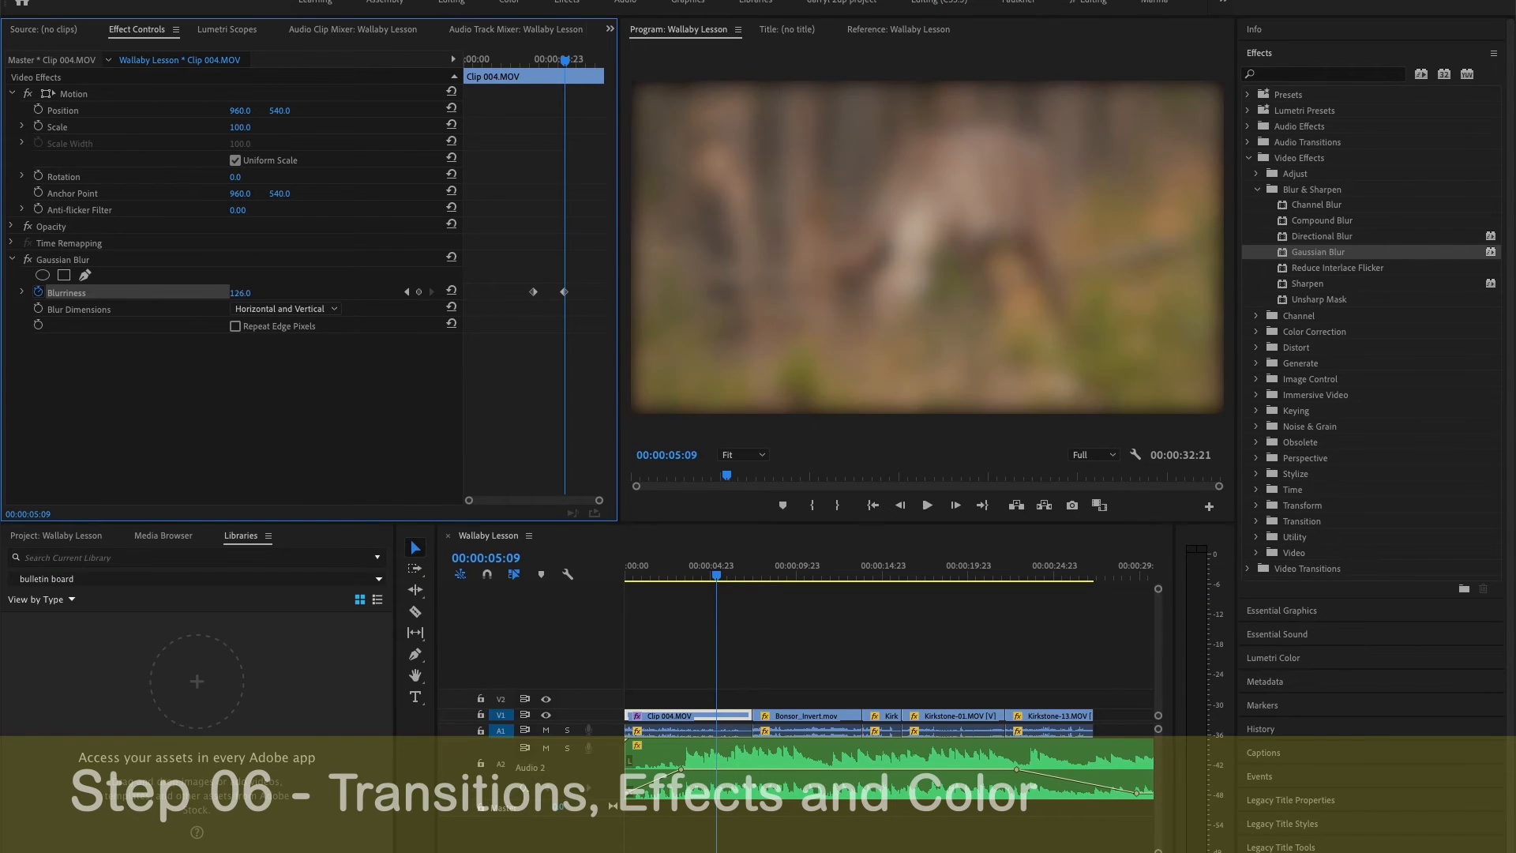
left_click_drag(564, 61, 534, 67)
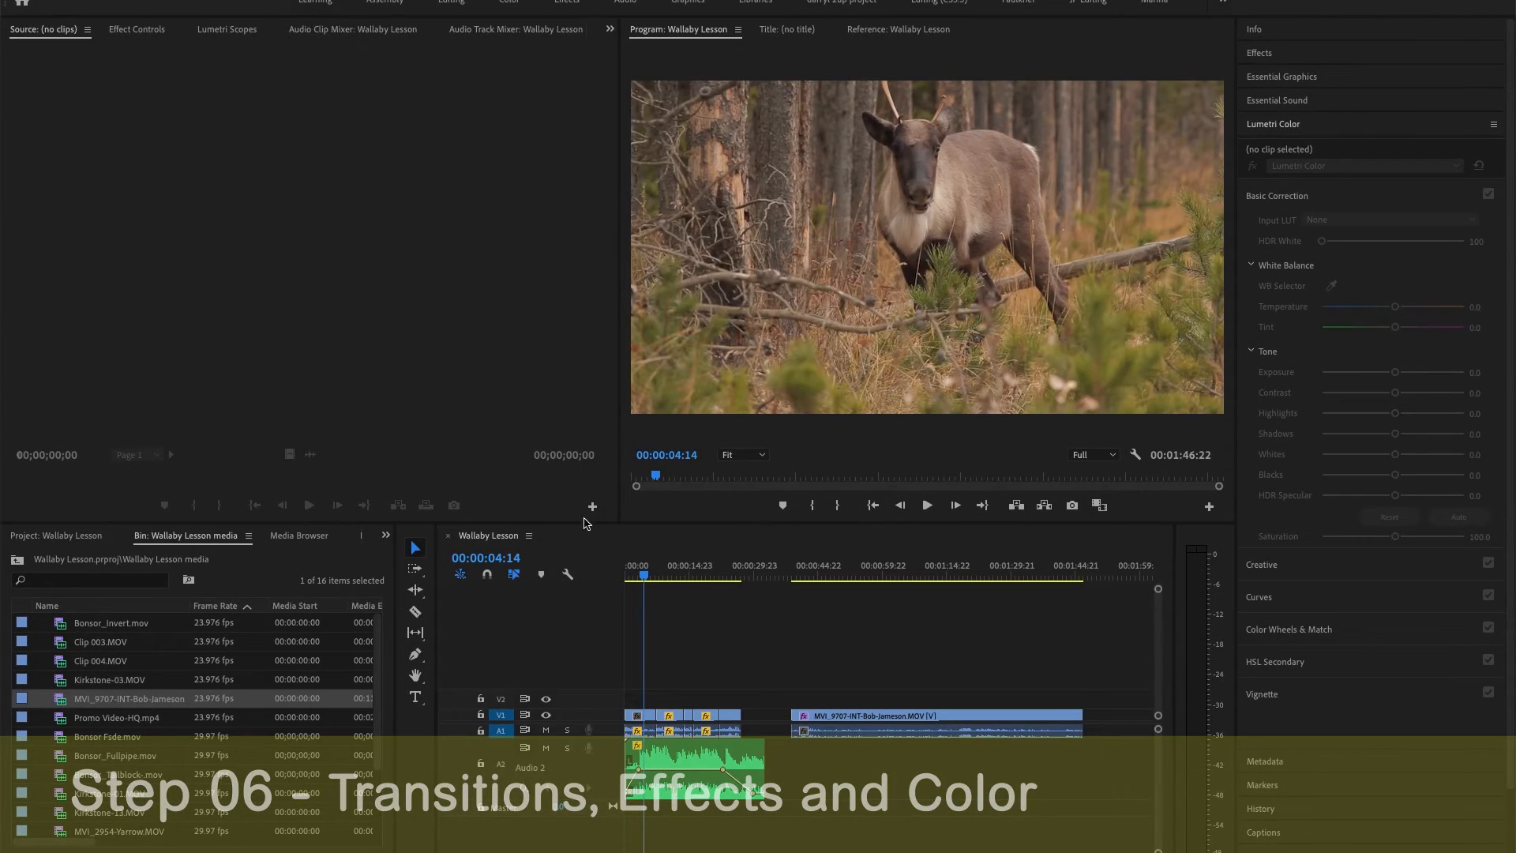
Bring up Lumetri Color and the Lumetri Scopes with the Waveform (RGB) display for Clip 004.MOV
left_click(645, 719)
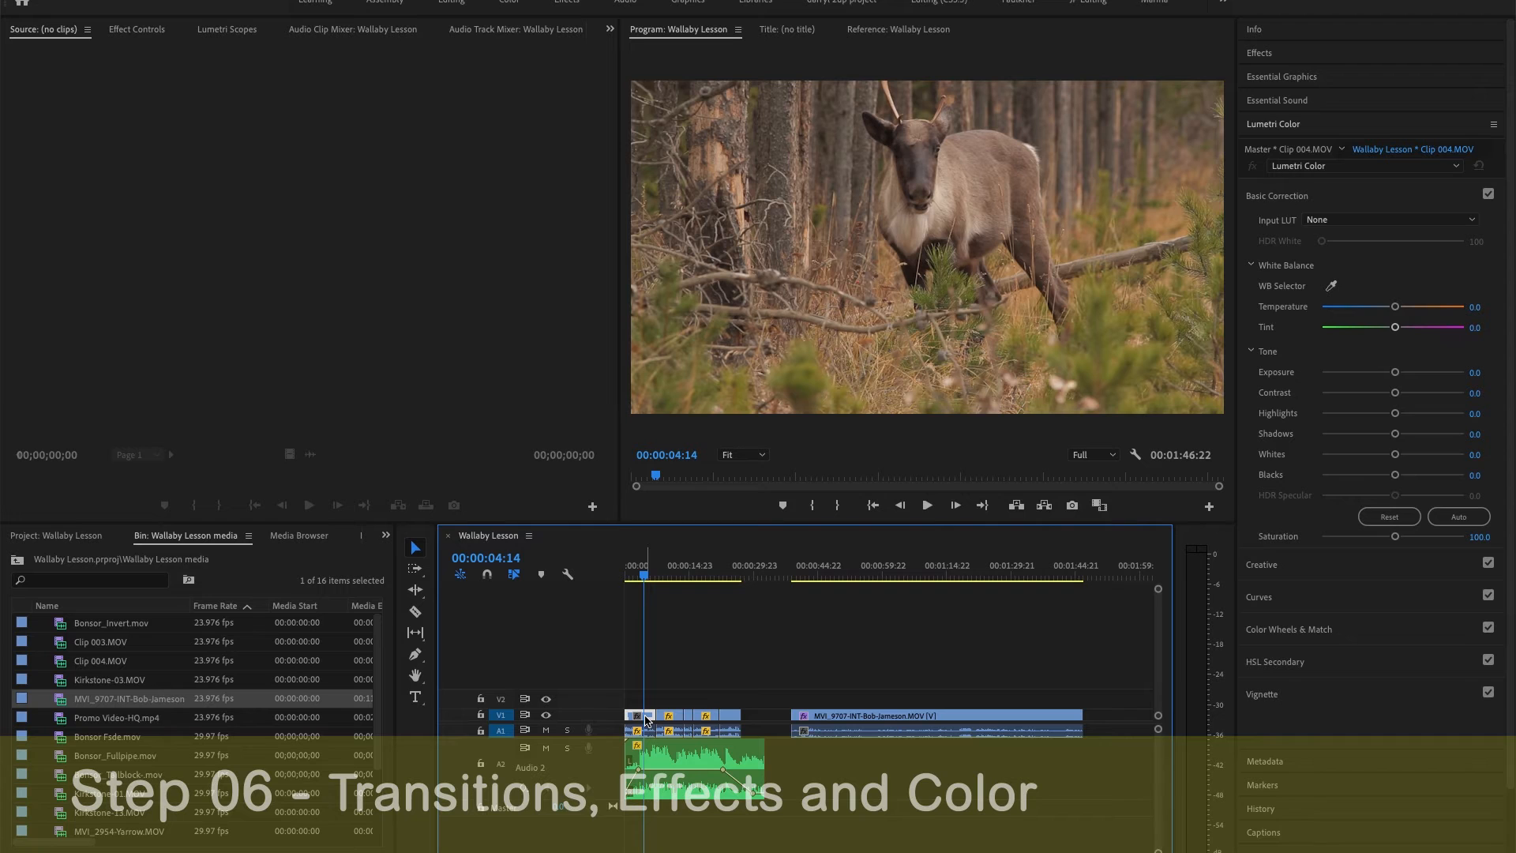
left_click(1277, 126)
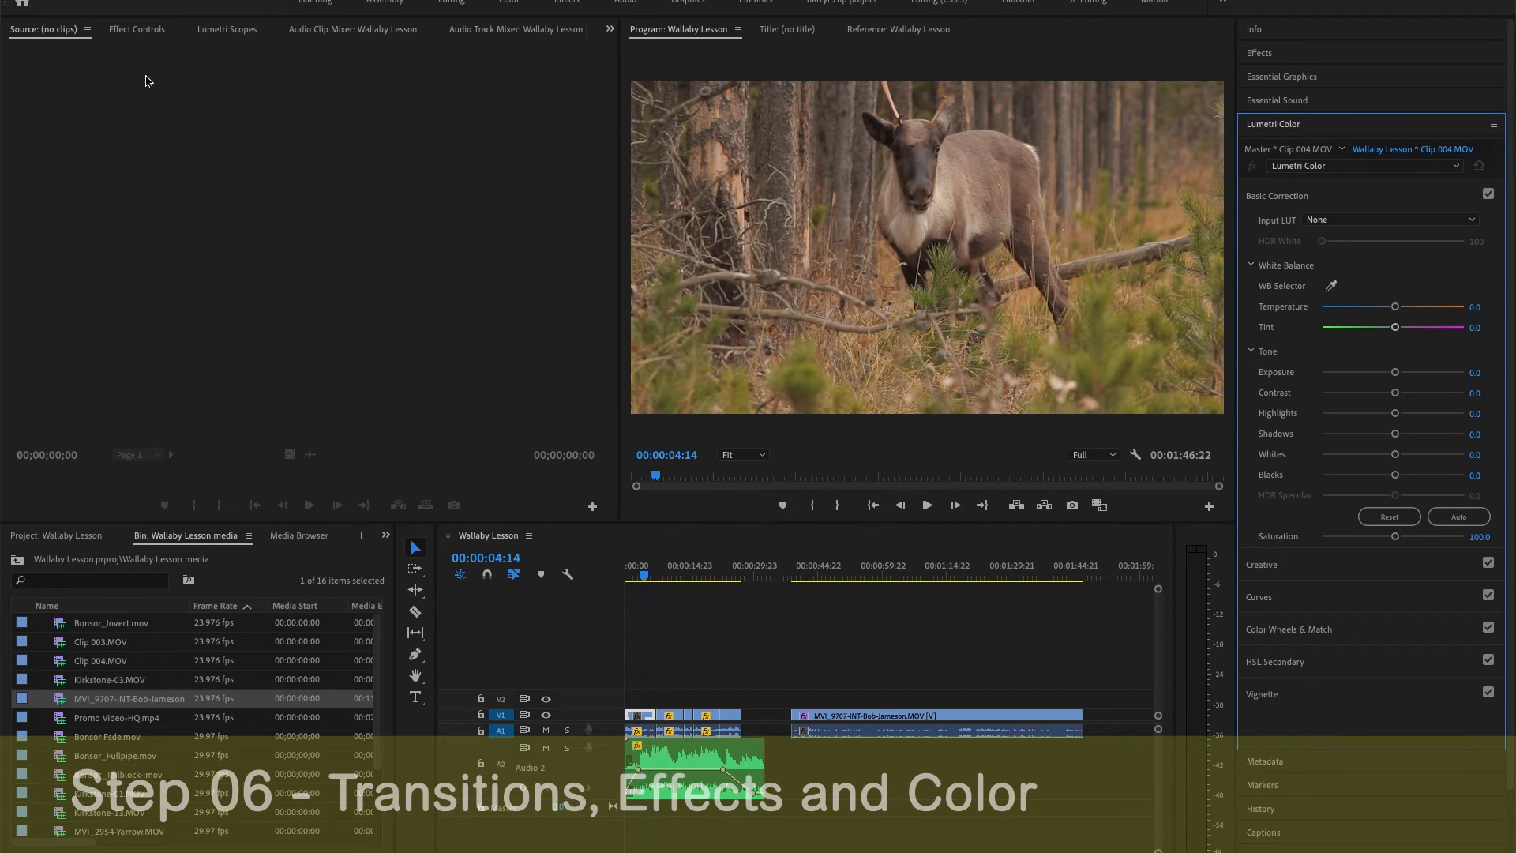
left_click(136, 30)
left_click(227, 30)
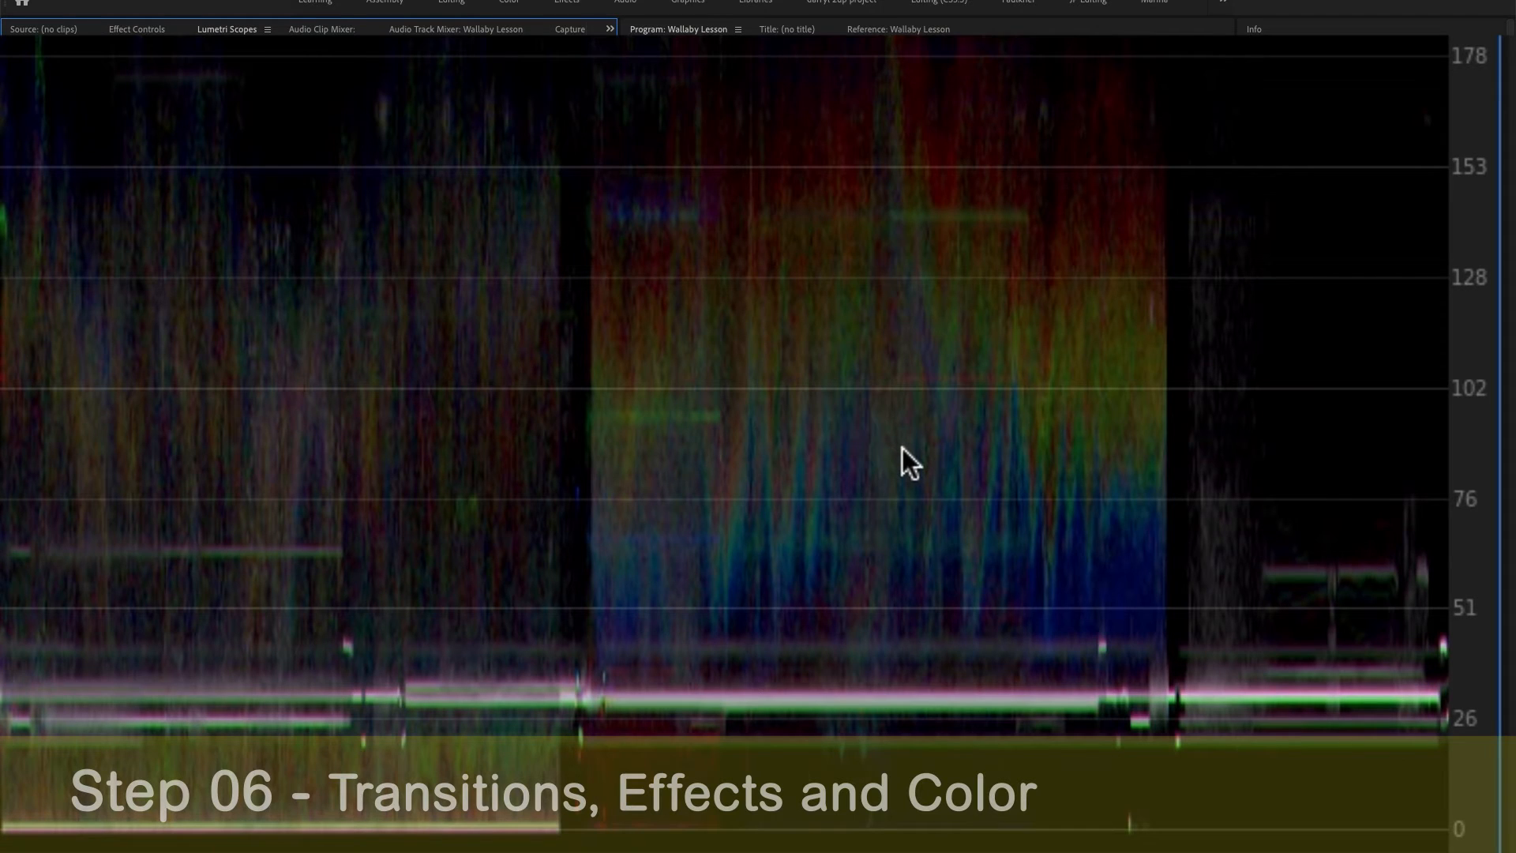
right_click(902, 449)
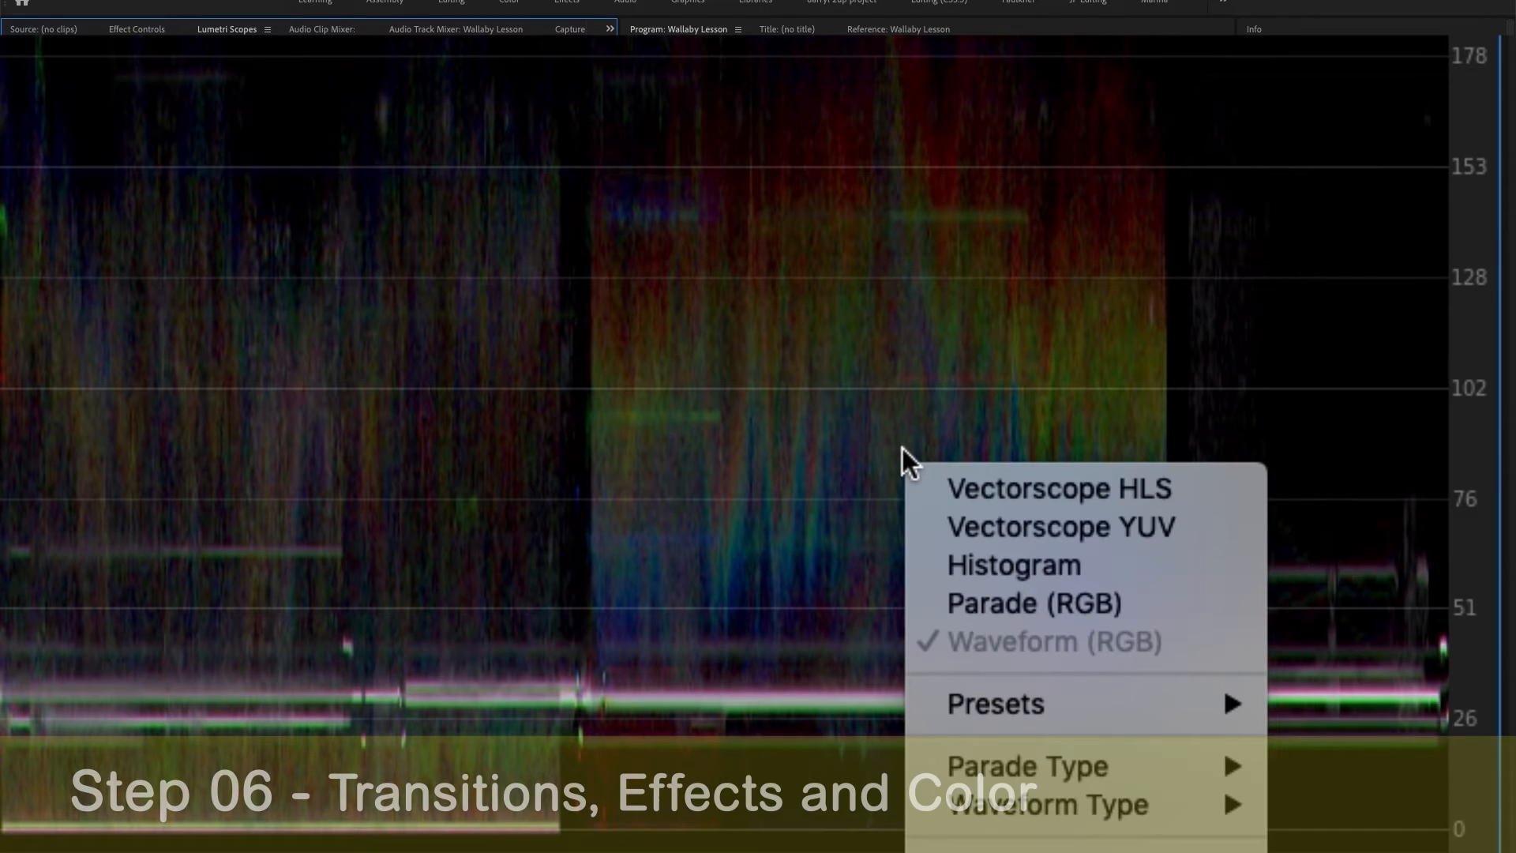
left_click(1117, 647)
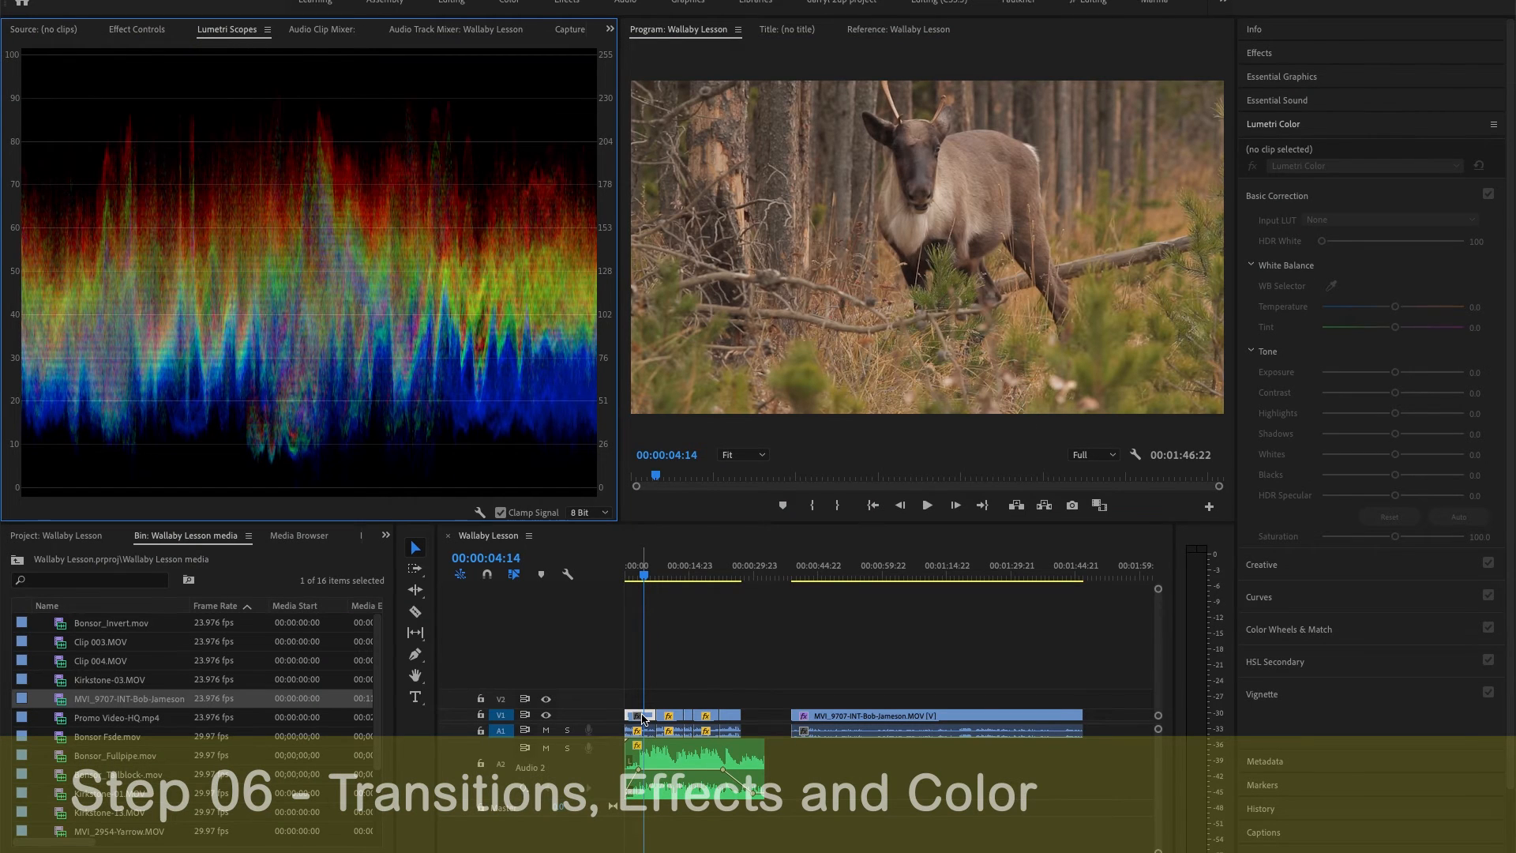
left_click(643, 717)
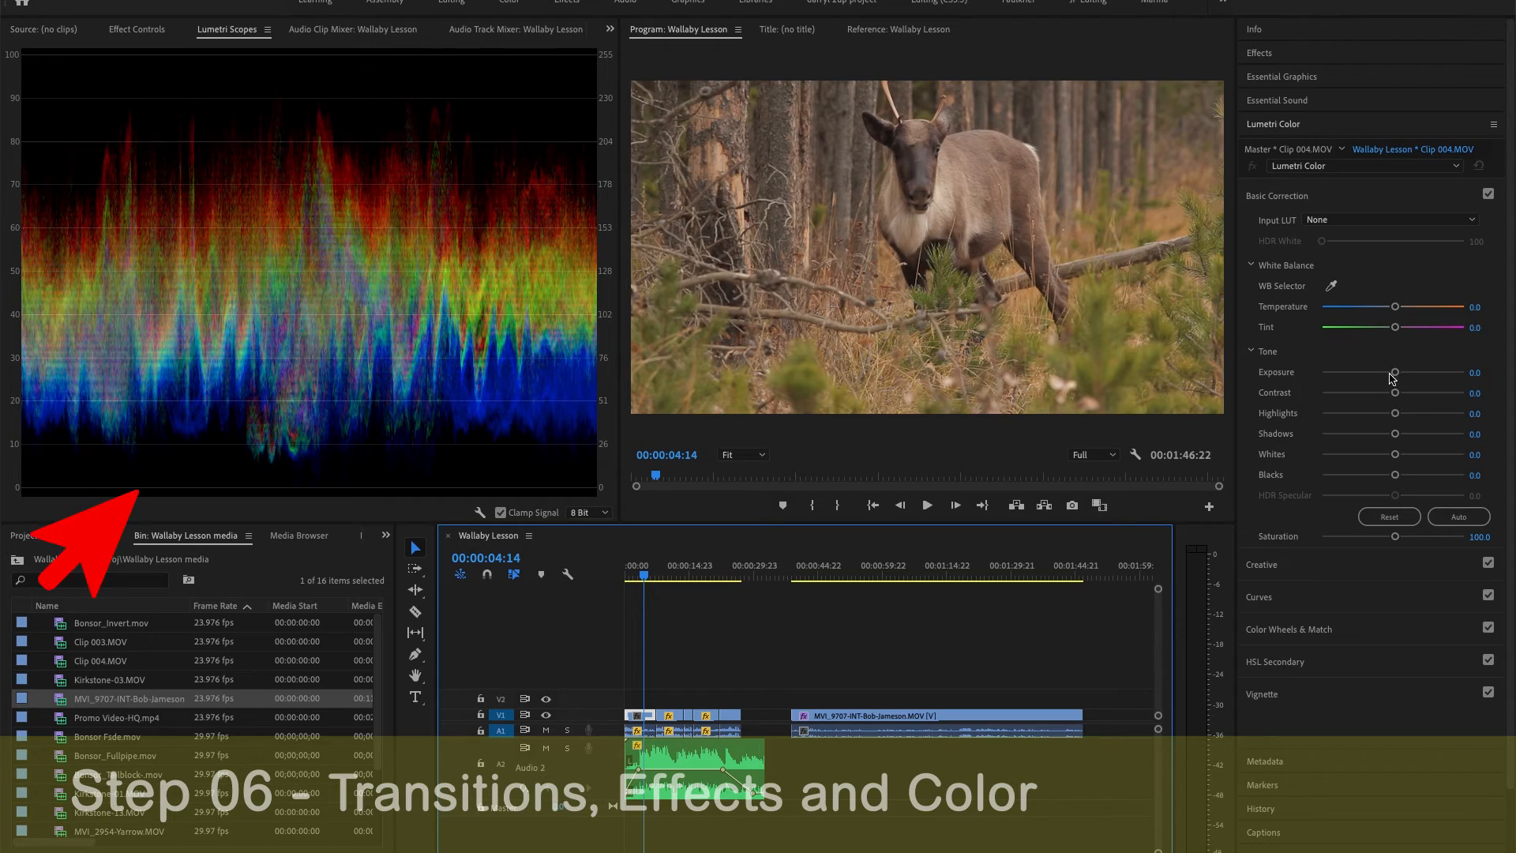
Set Clip 004.MOV's Lumetri tone to Exposure 0.3, Highlights -8.3, Shadows -33.7, Whites 20.4 and Blacks -1.7
left_click_drag(1395, 372, 1398, 373)
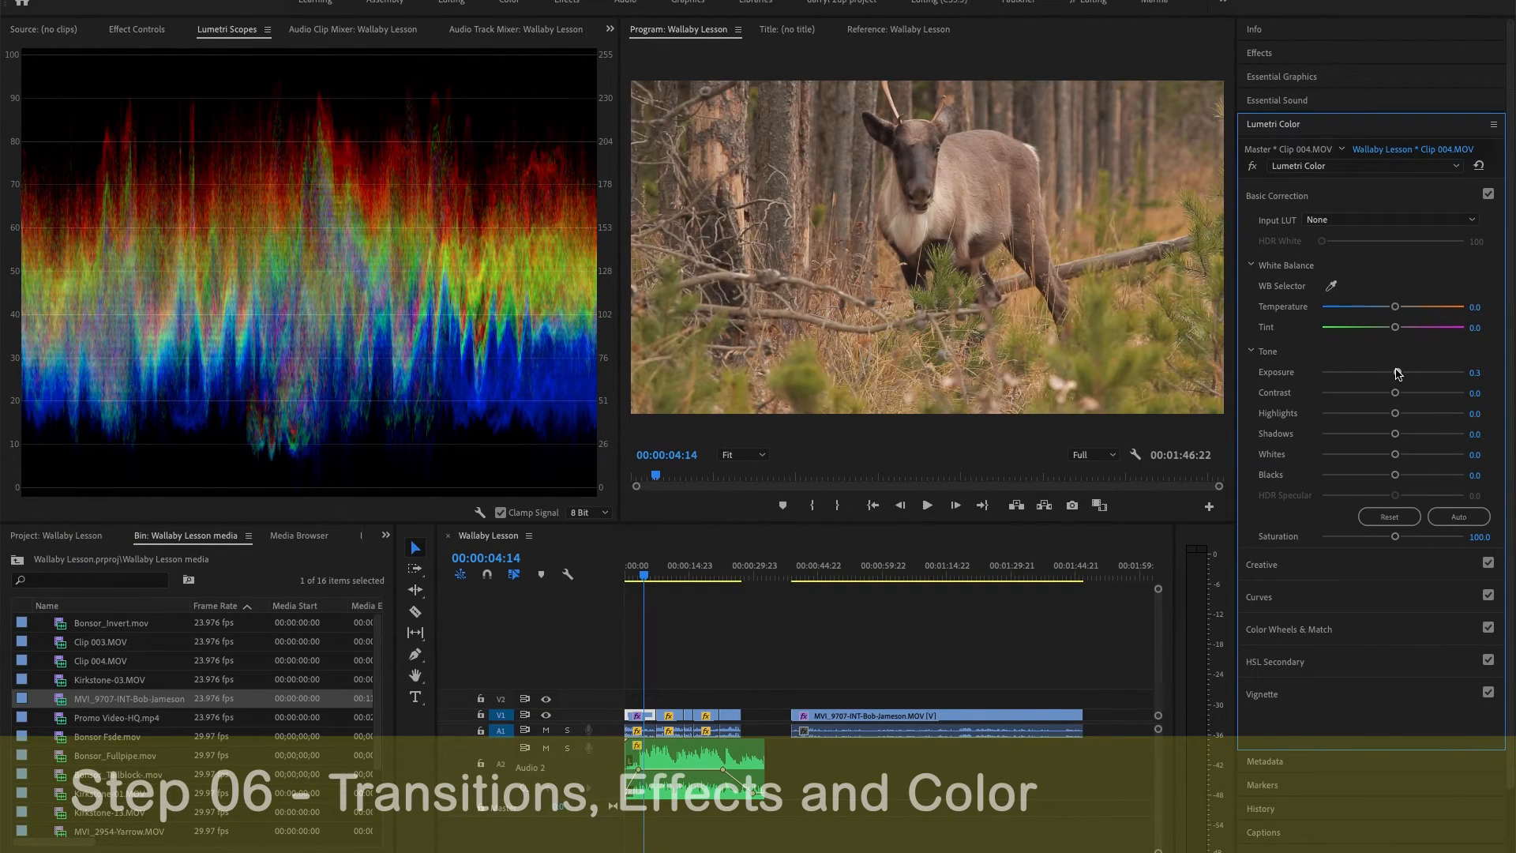
mouse_move(1395, 412)
left_mouse_down()
mouse_move(1348, 413)
mouse_move(1388, 413)
left_mouse_up()
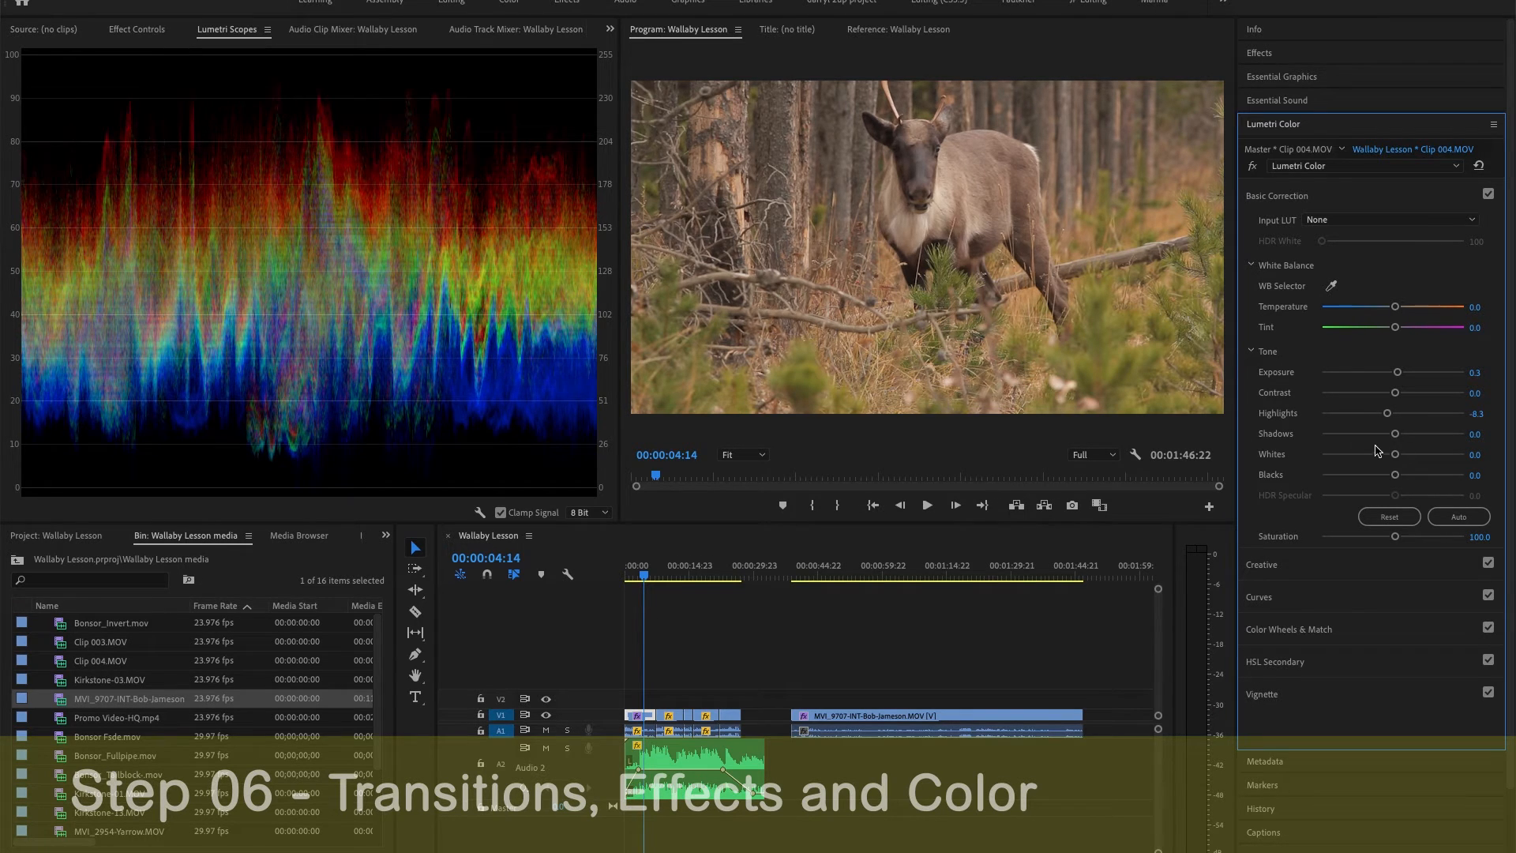
mouse_move(1394, 434)
left_mouse_down()
mouse_move(1355, 436)
mouse_move(1387, 434)
mouse_move(1369, 434)
left_mouse_up()
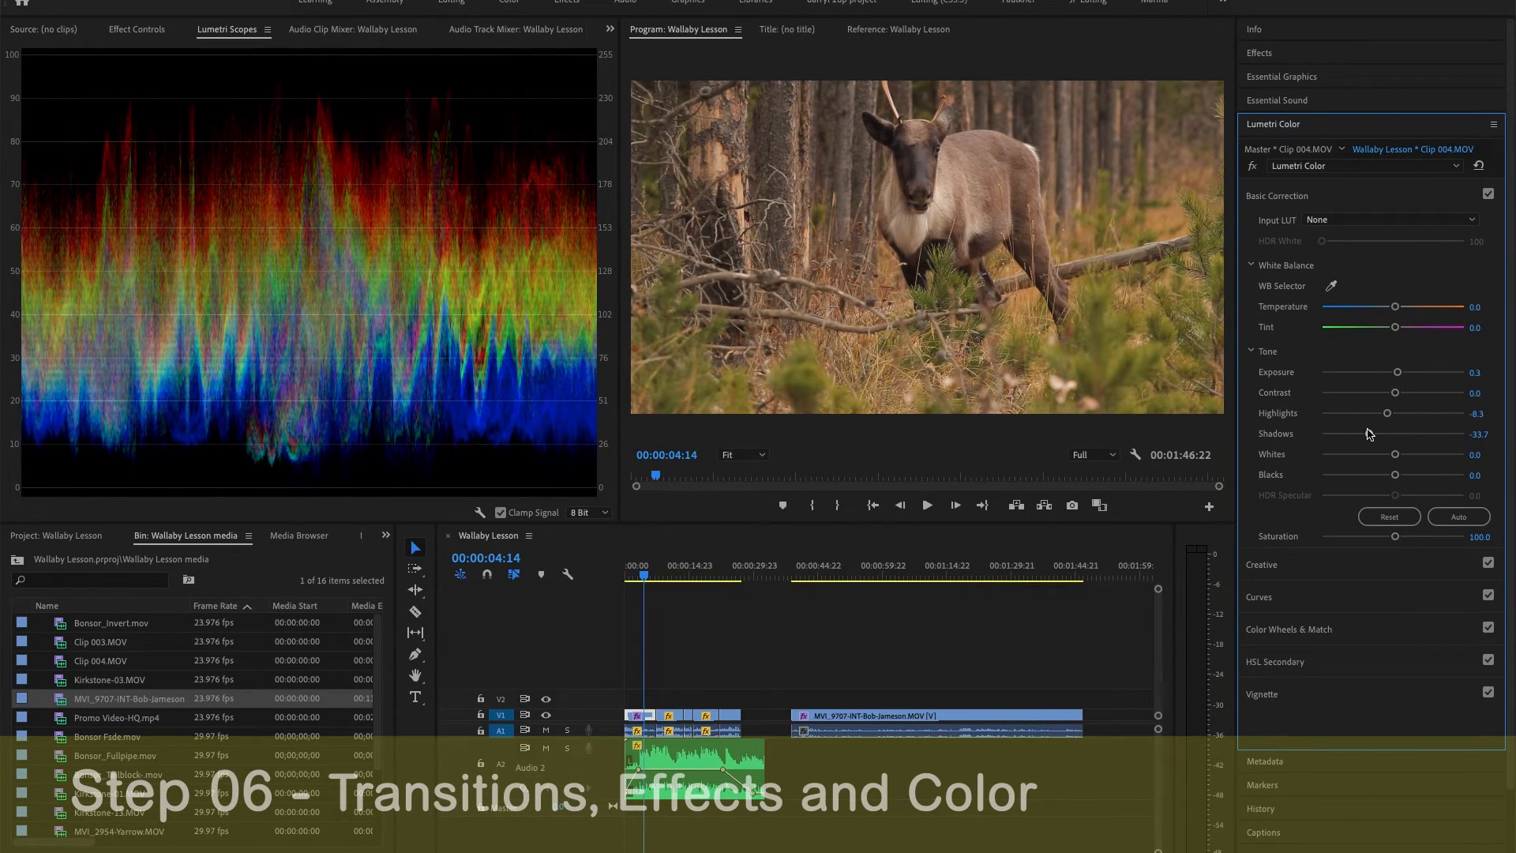
mouse_move(1395, 454)
left_mouse_down()
mouse_move(1425, 454)
mouse_move(1398, 454)
mouse_move(1379, 475)
mouse_move(1393, 475)
left_mouse_up()
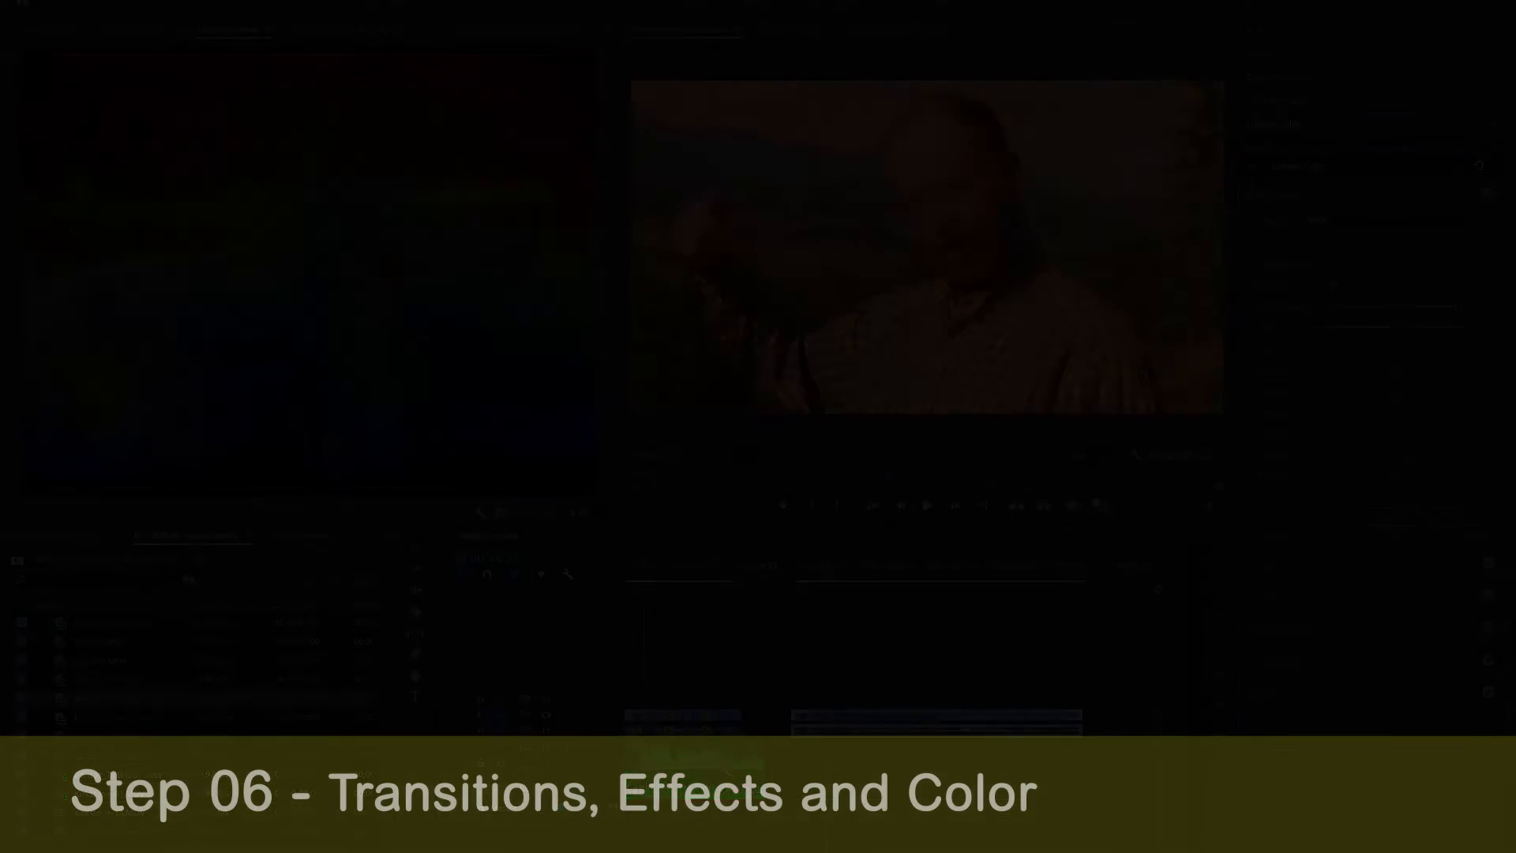
Add the Vectorscope YUV to the Lumetri Scopes and reduce the MVI_9707 interview clip's Temperature to about 2.8 and Saturation to about 103.9
right_click(402, 253)
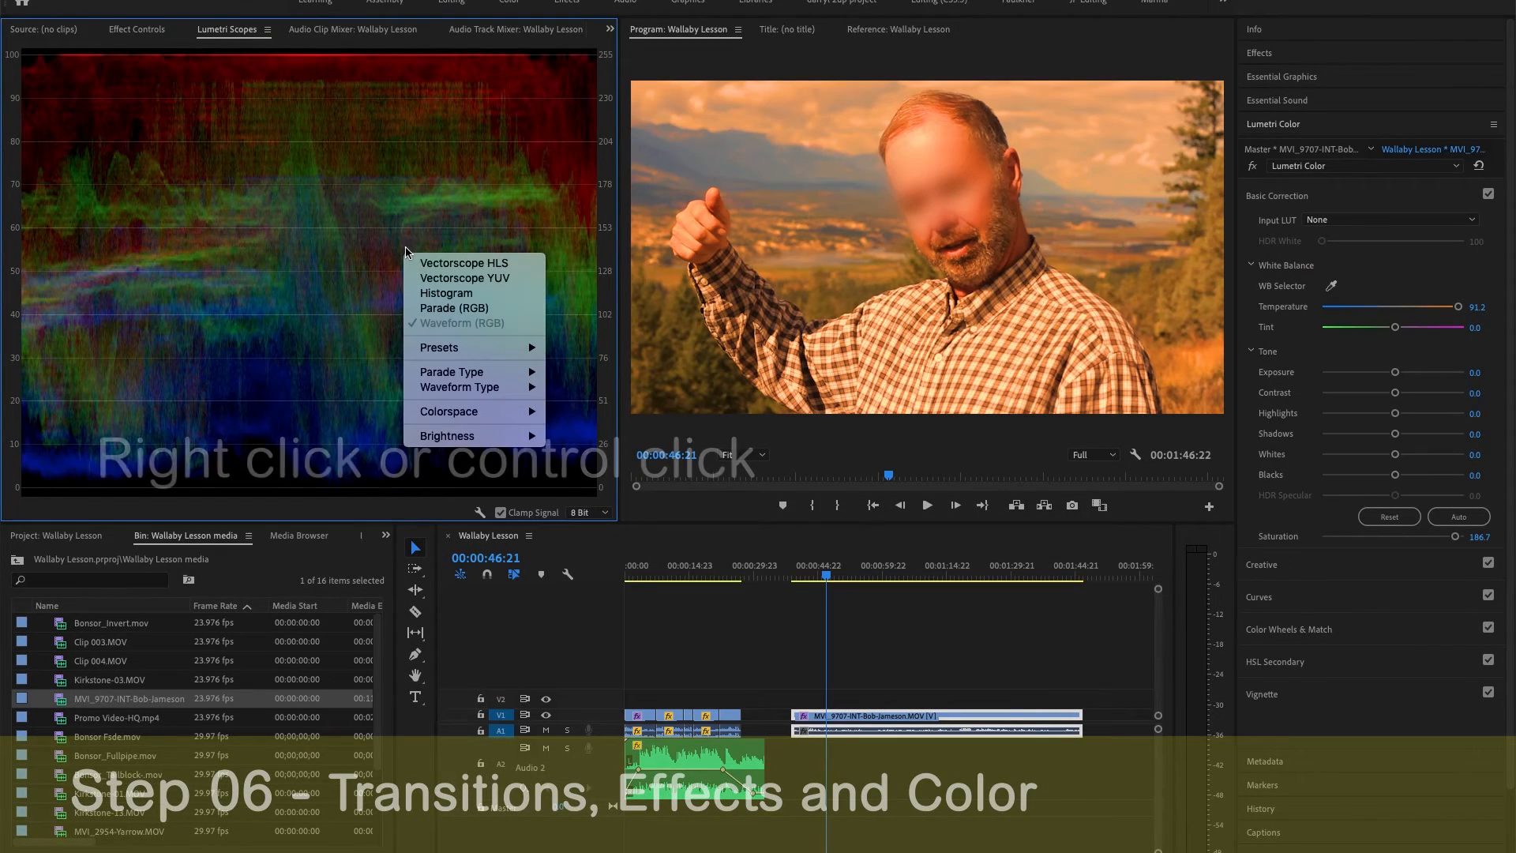
left_click(464, 284)
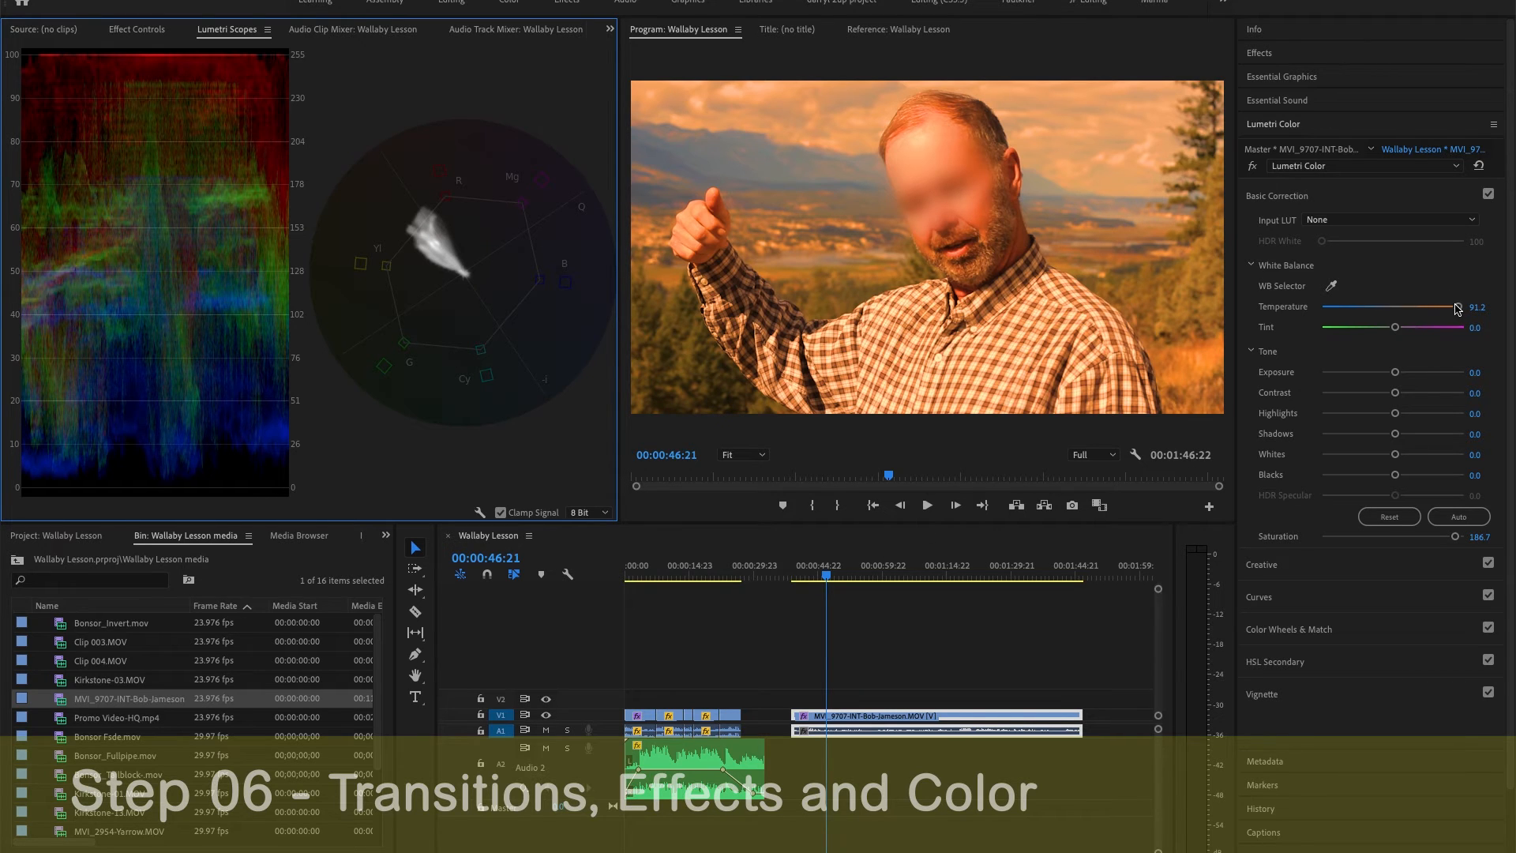
left_click_drag(1458, 307, 1396, 314)
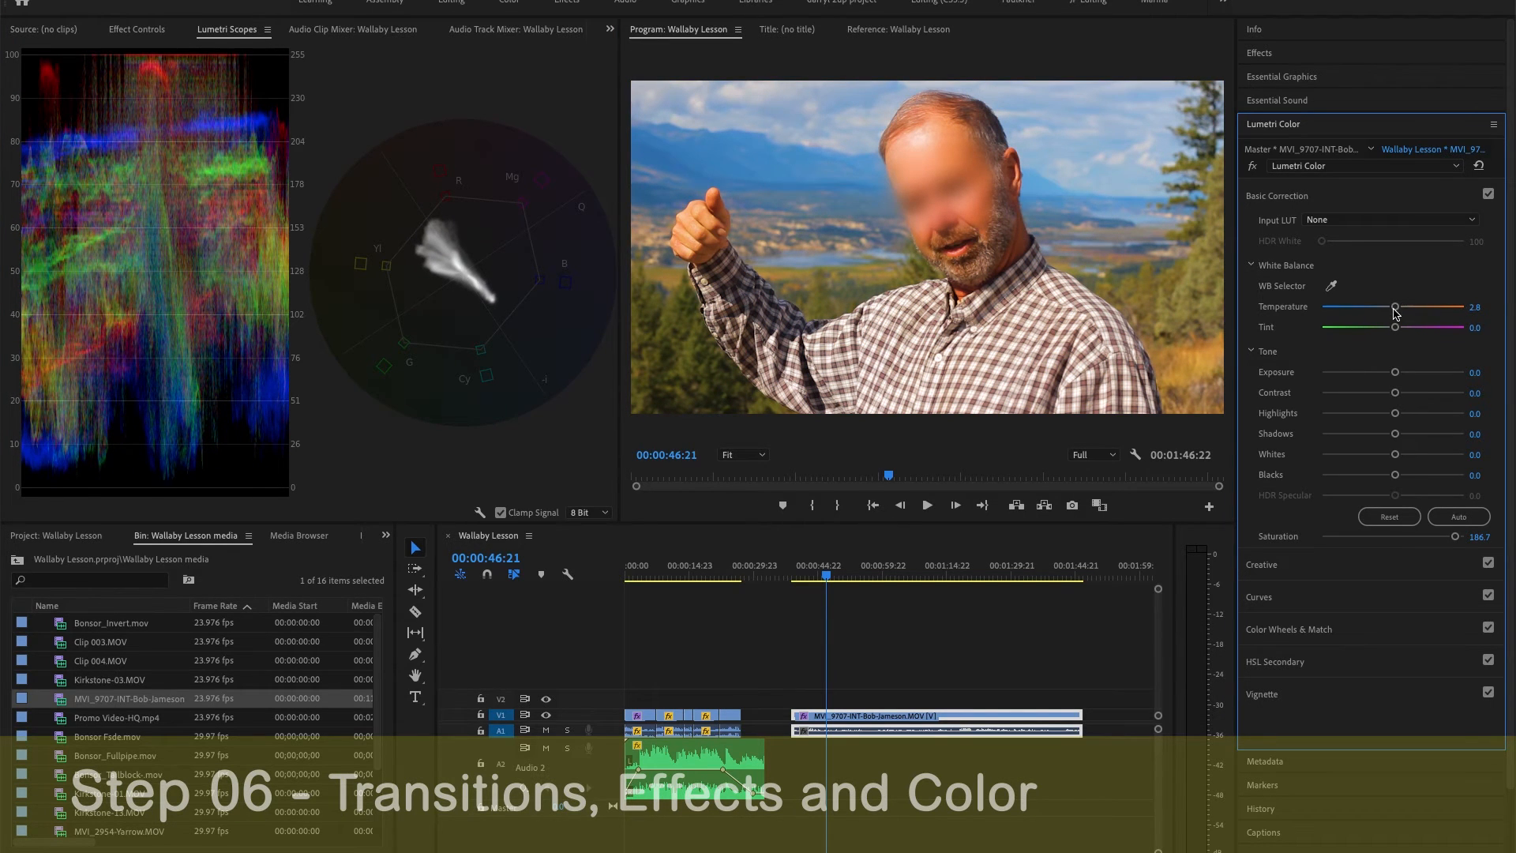
left_click_drag(1455, 537, 1395, 540)
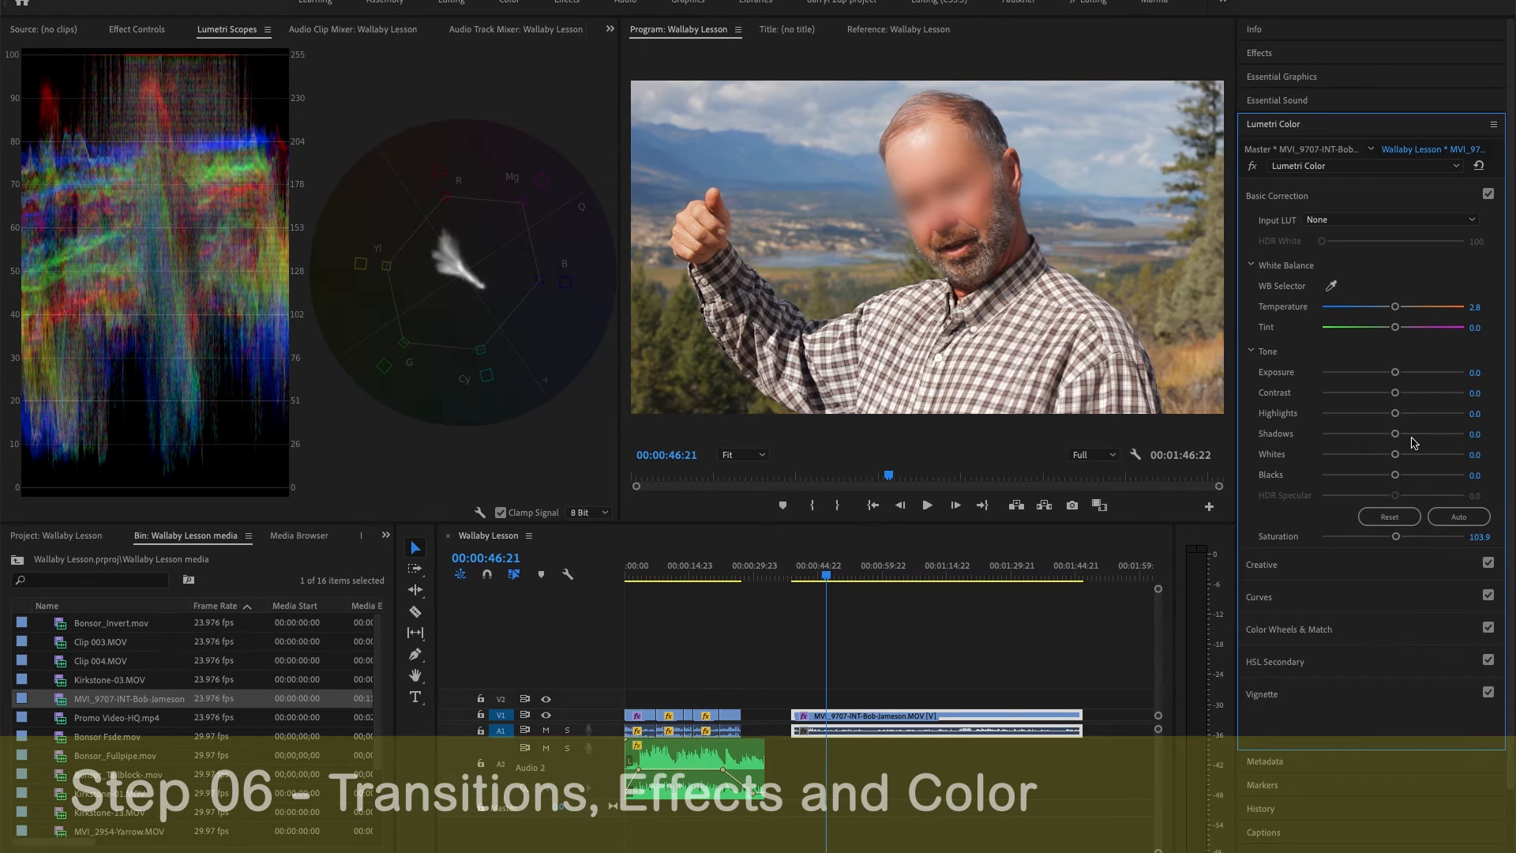
mouse_move(1394, 310)
left_mouse_down()
mouse_move(1374, 311)
mouse_move(1392, 311)
mouse_move(1393, 330)
left_mouse_up()
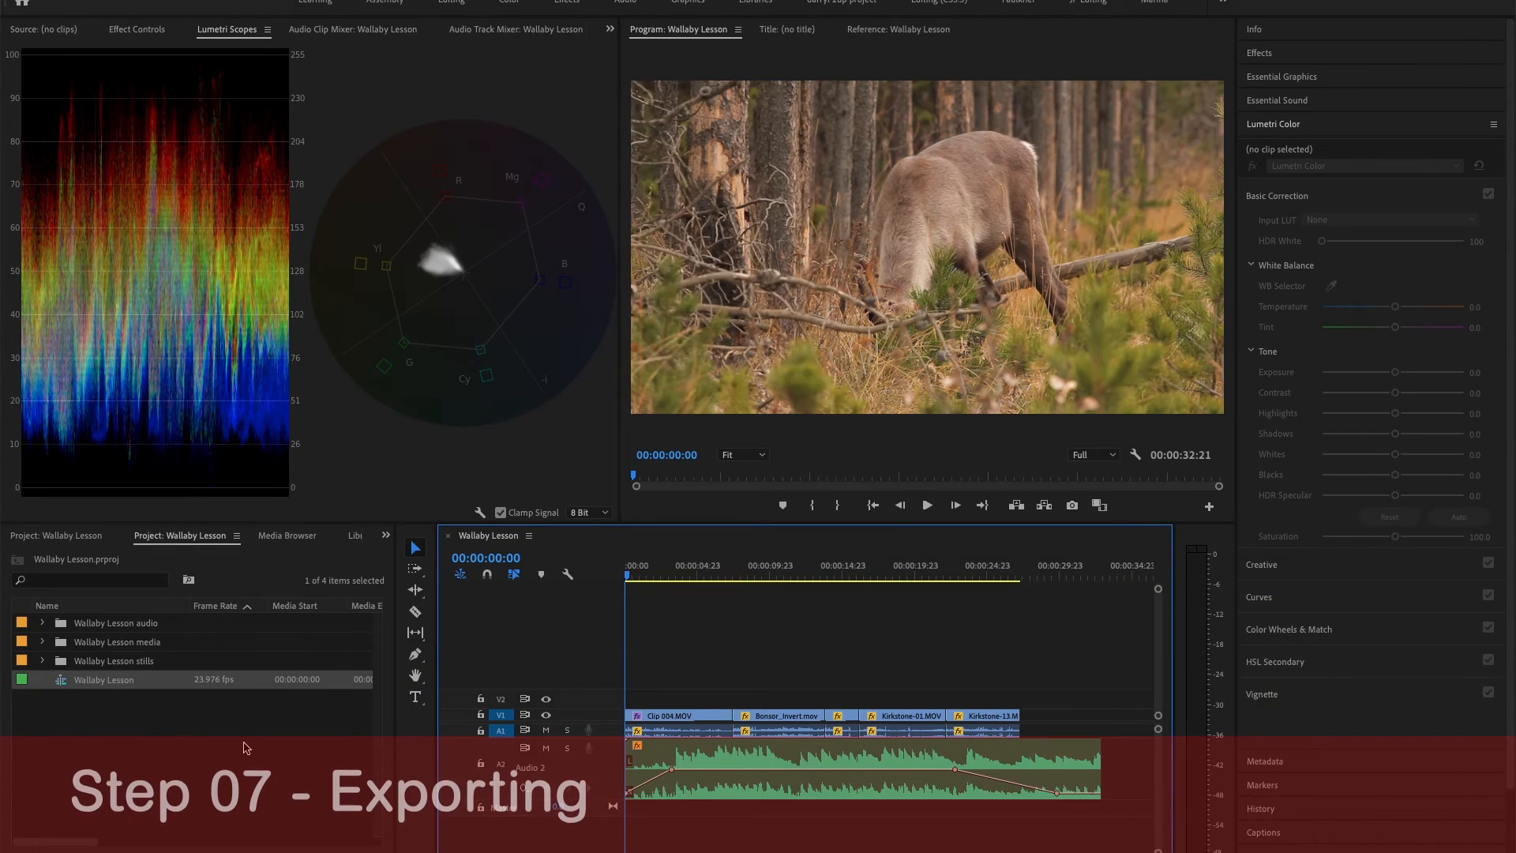
Duplicate the Wallaby Lesson sequence in the project
left_click(99, 685)
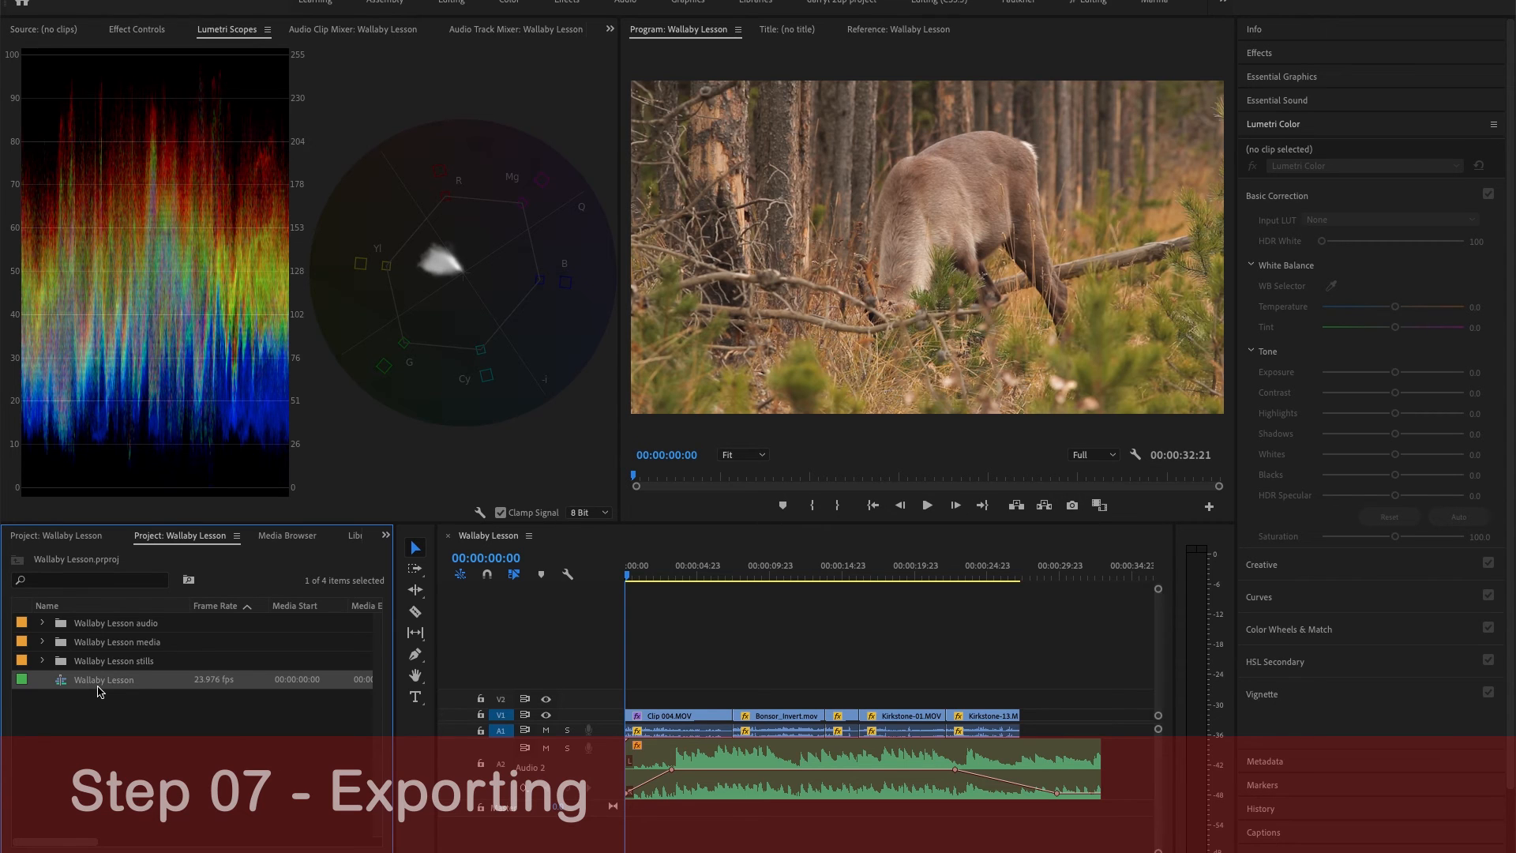
right_click(62, 685)
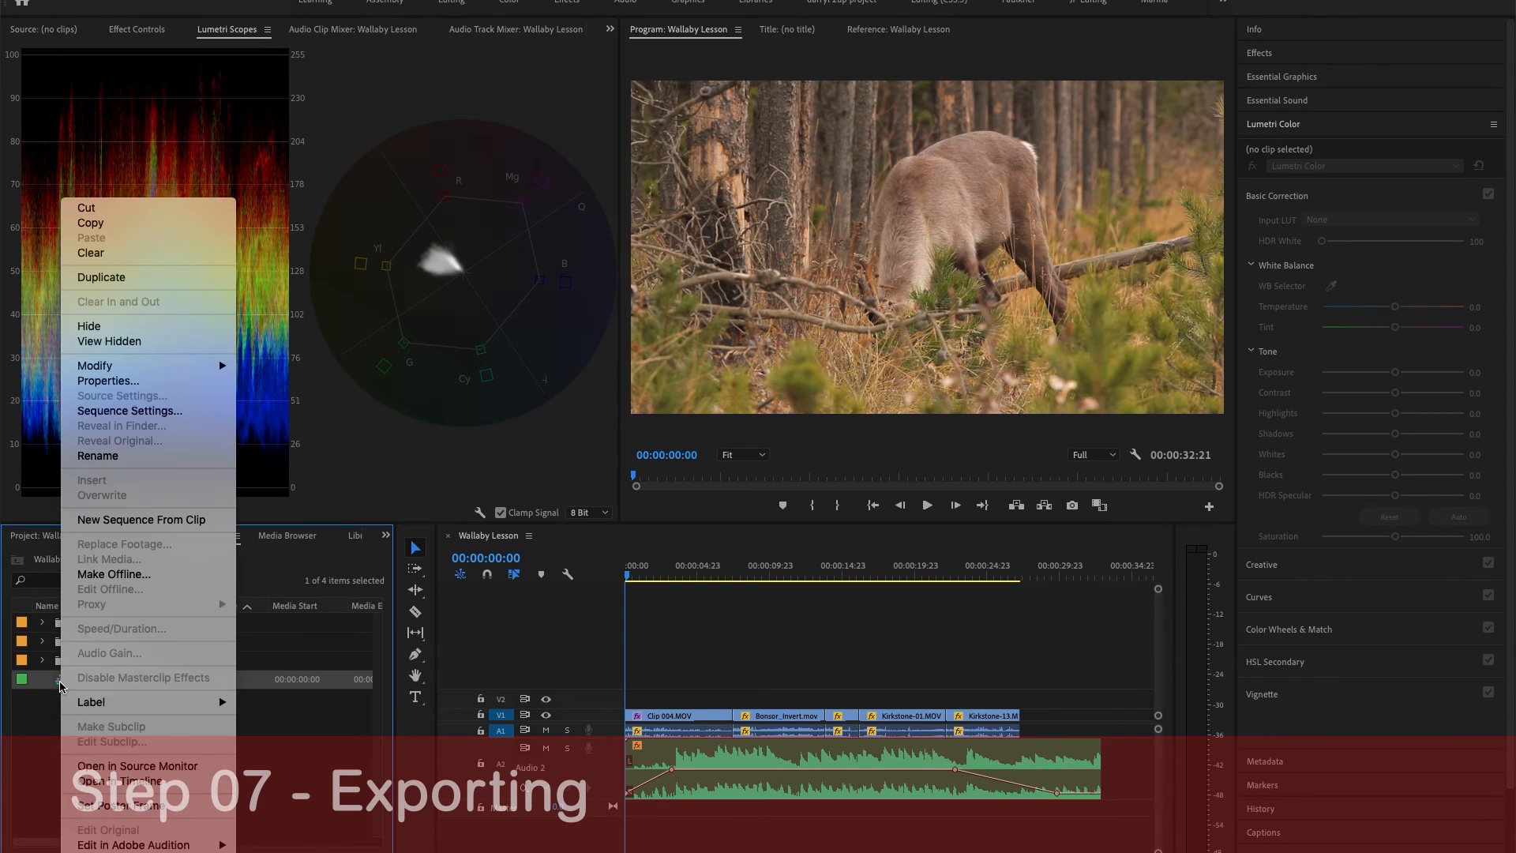
left_click(137, 277)
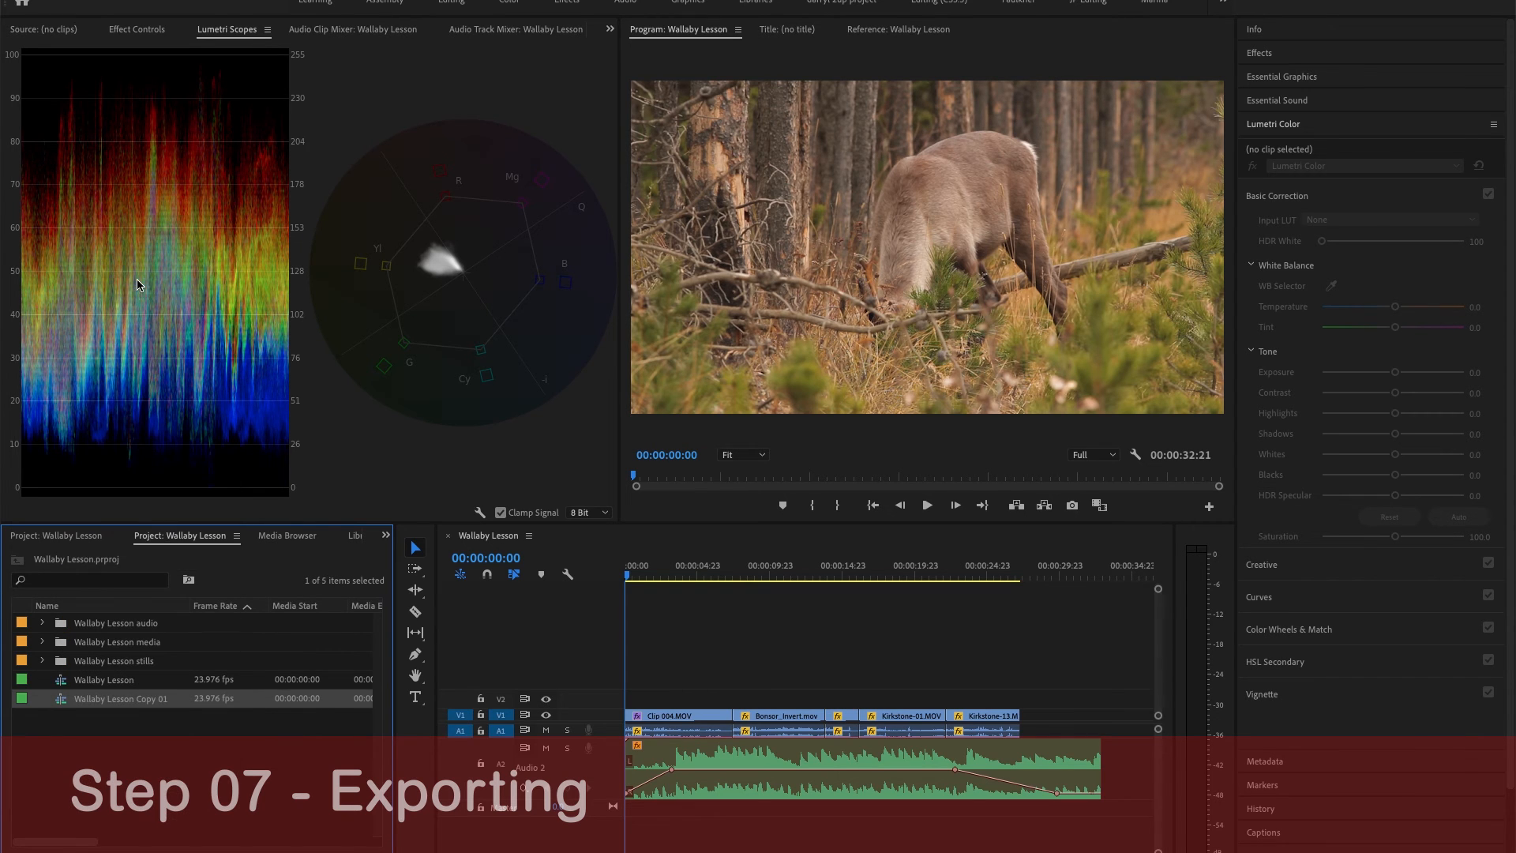
Rename the duplicated sequence as Wallaby Lesson V1
left_click(135, 702)
left_click(125, 700)
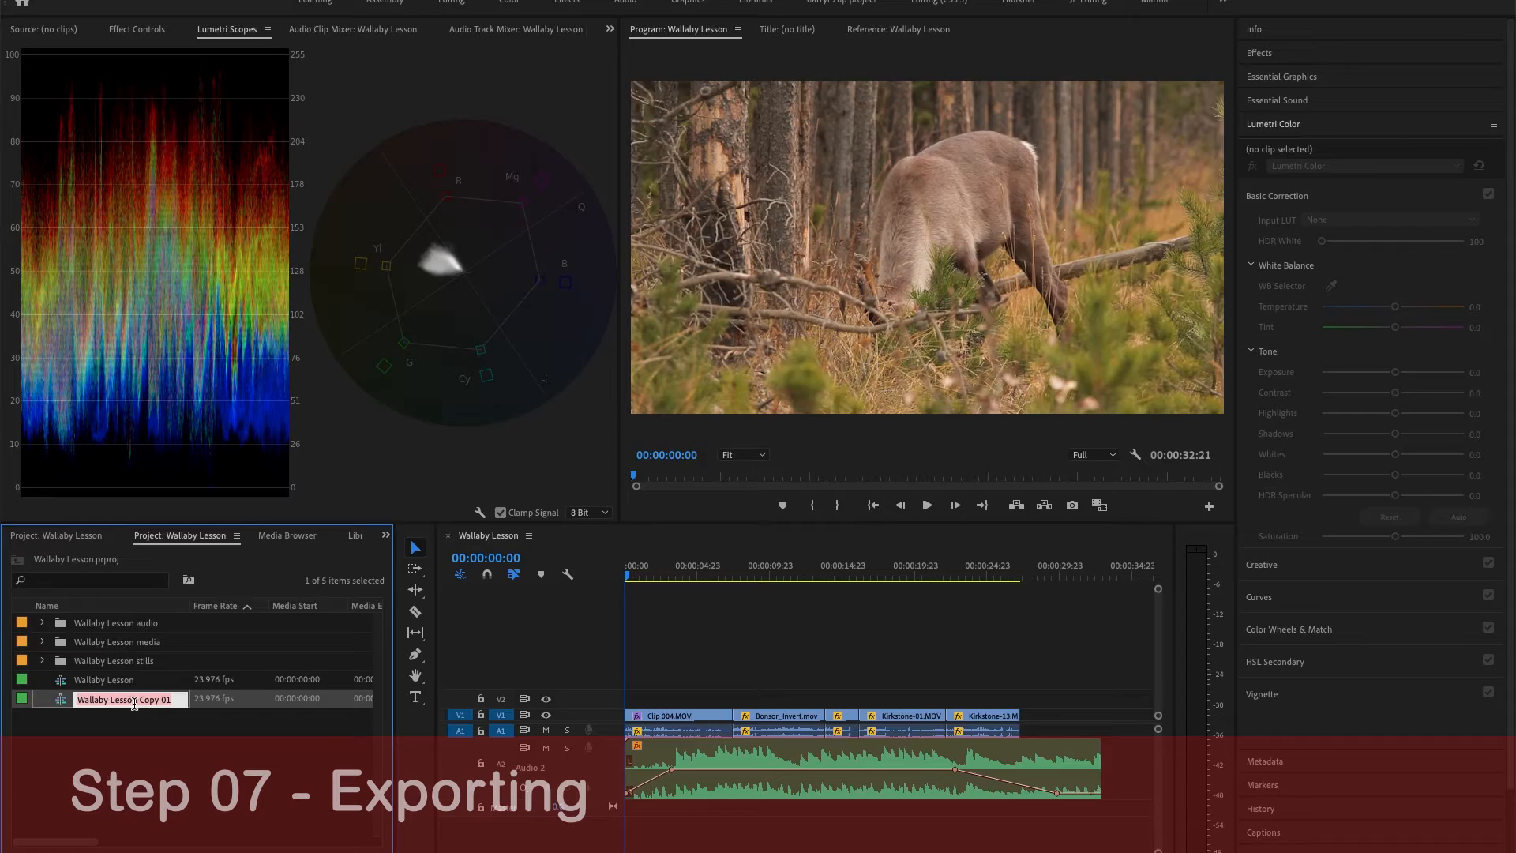
left_click(142, 701)
left_click_drag(137, 700, 146, 700)
left_click_drag(476, 723, 626, 723)
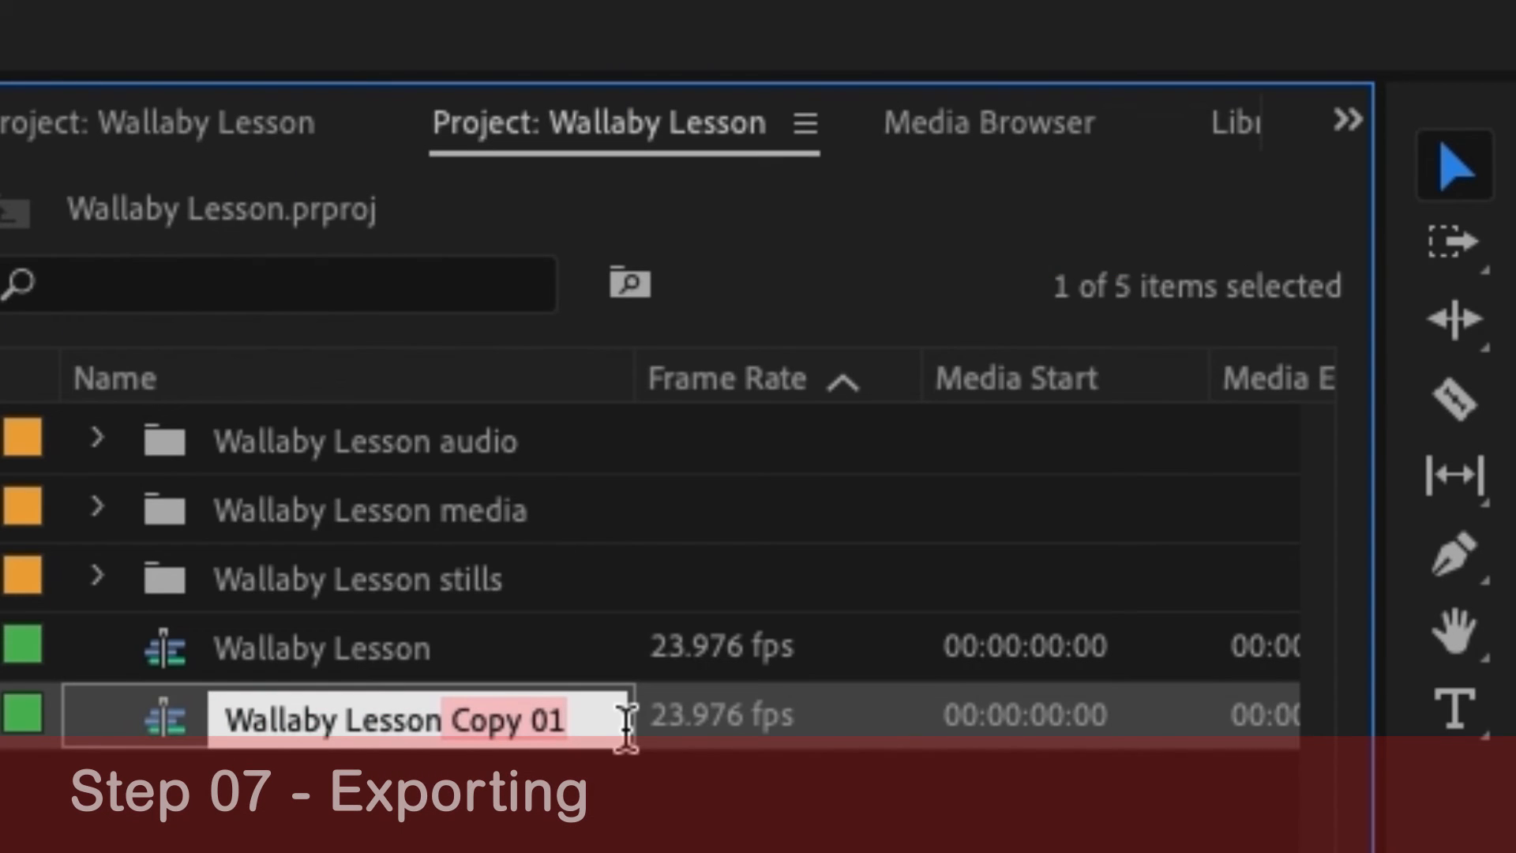
key("BackSpace")
type("V1")
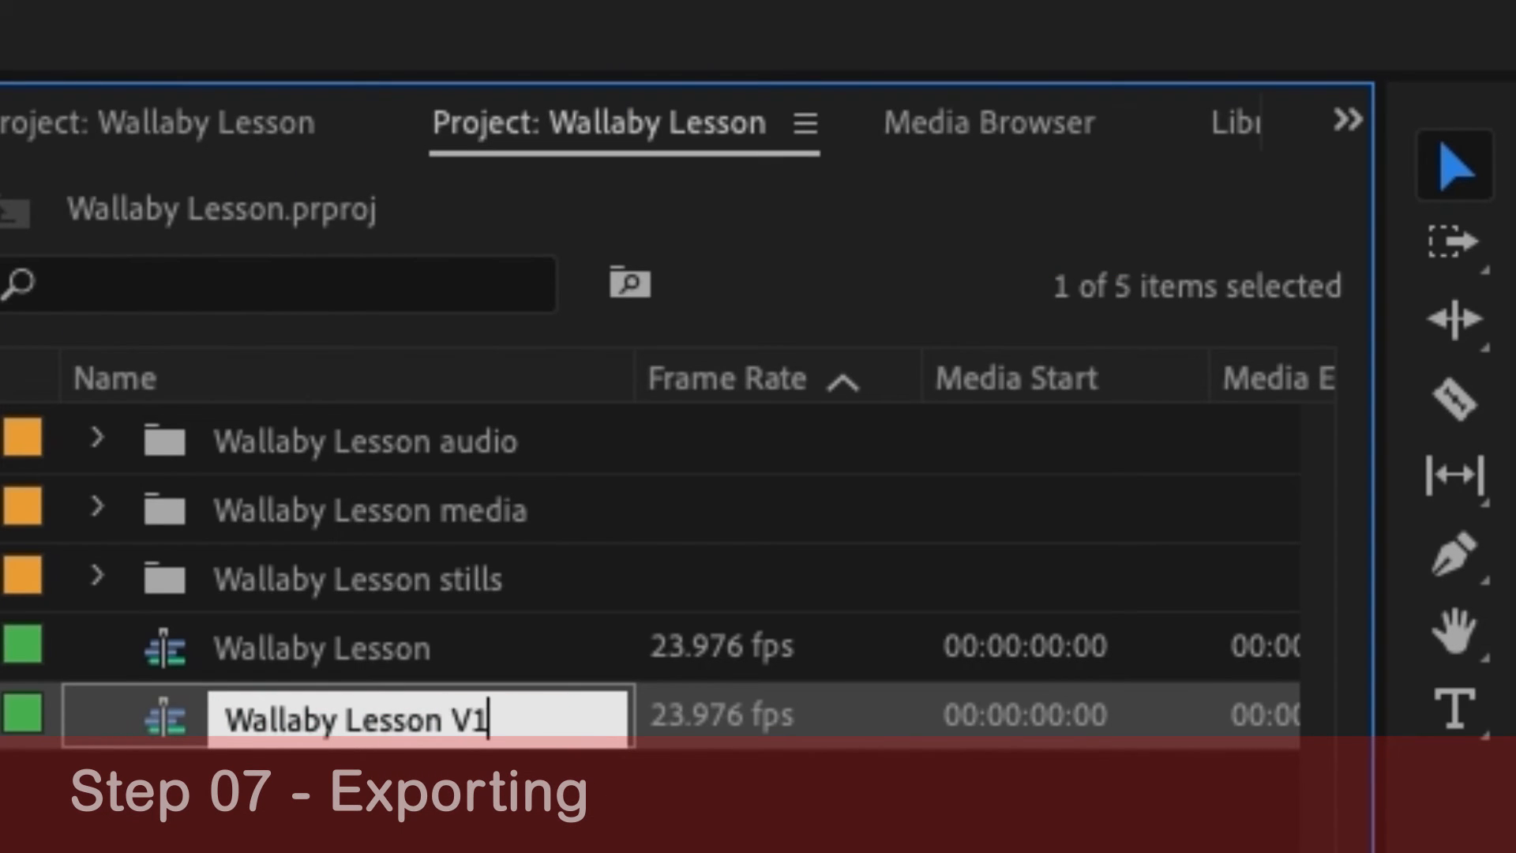
key("Return")
Open the Wallaby Lesson V1 sequence in the timeline and select it in the project
left_click(170, 727)
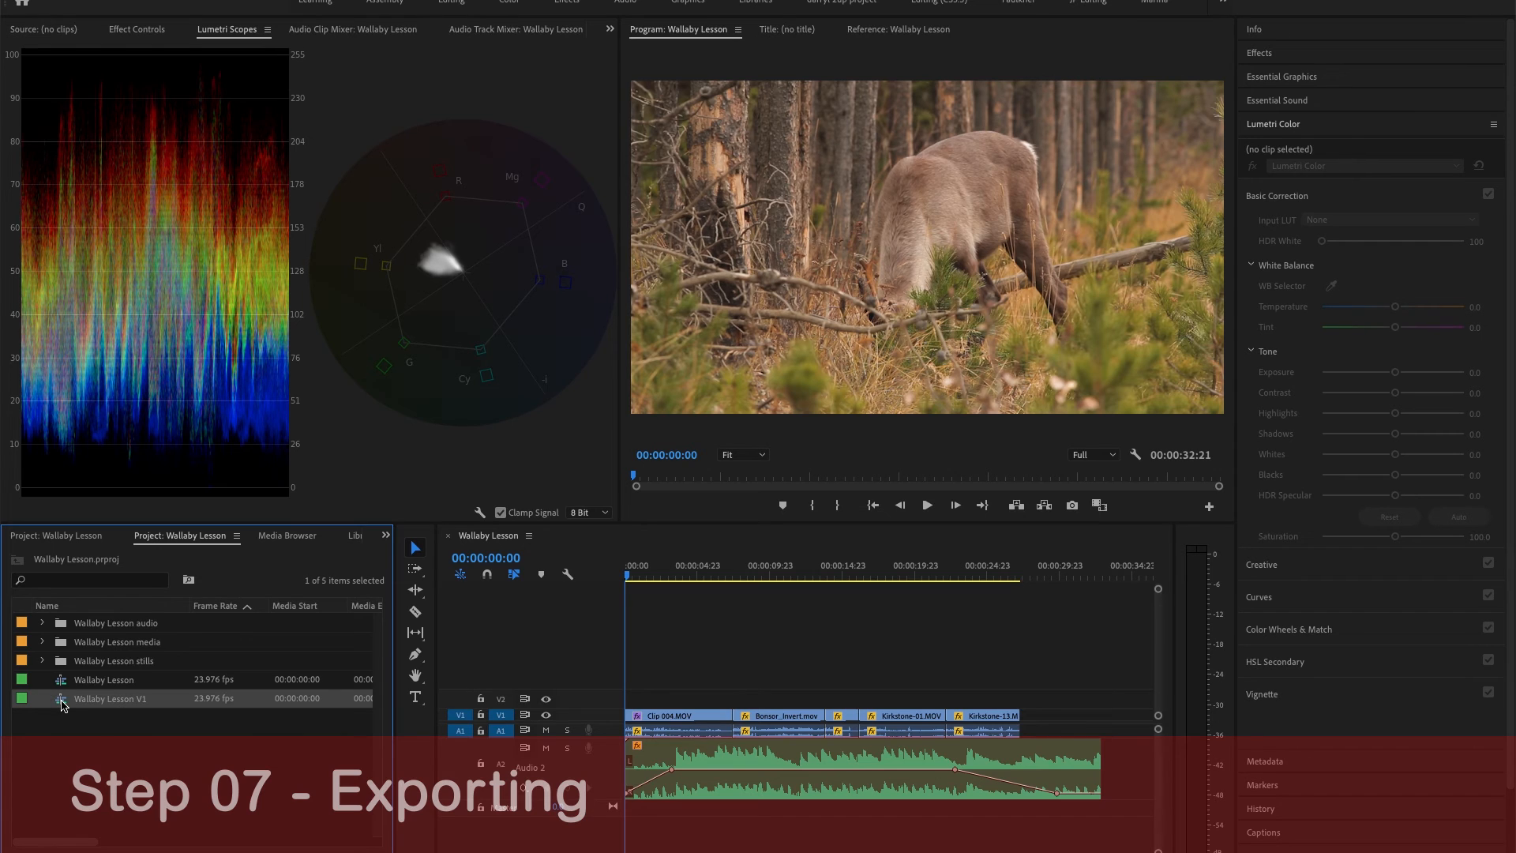
double_click(63, 705)
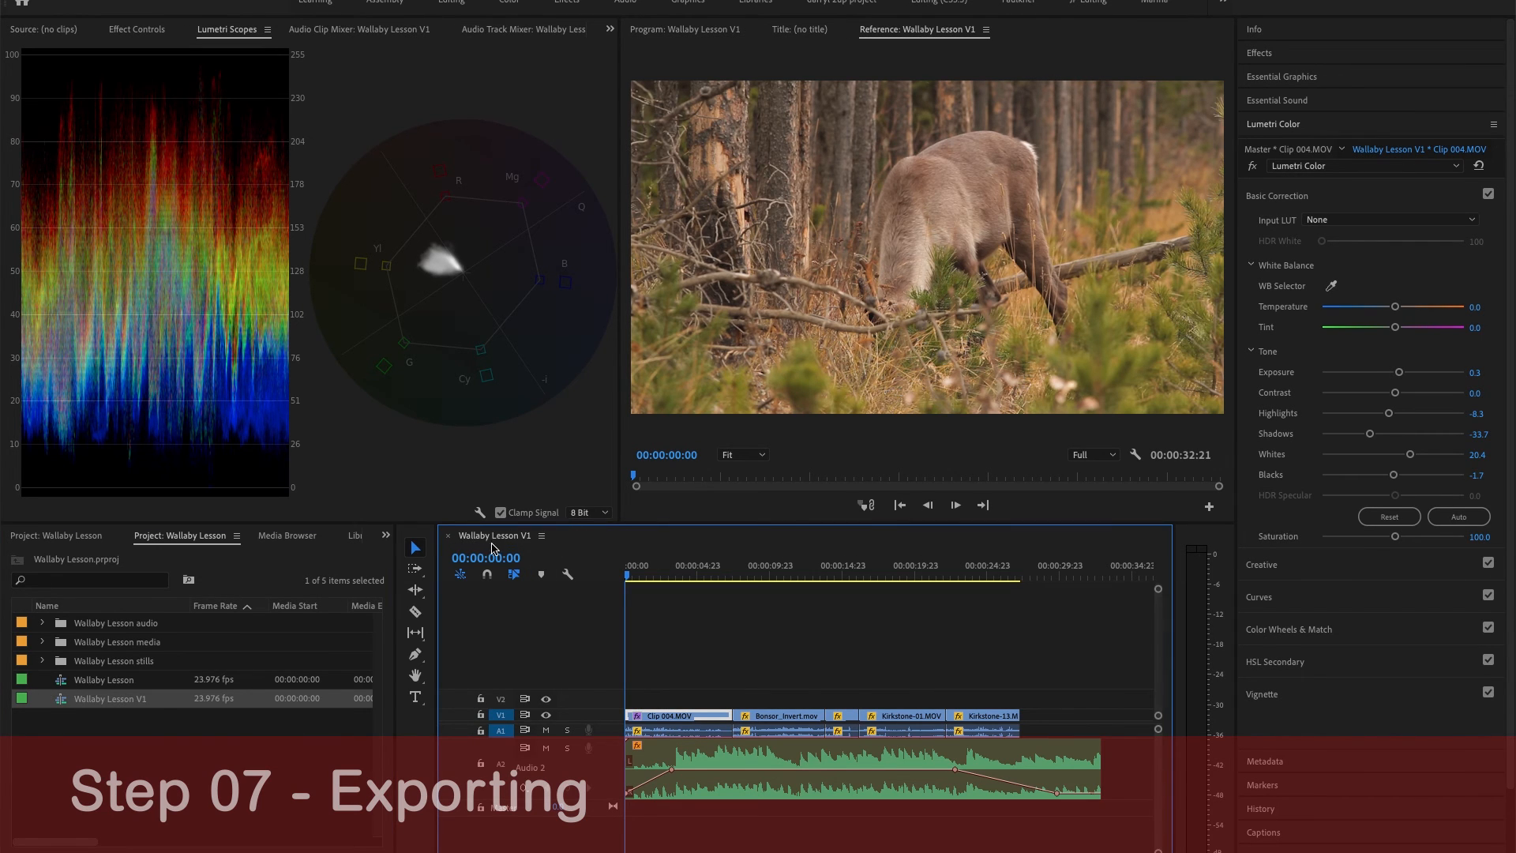
left_click(199, 742)
left_click(63, 702)
Start a media export of Wallaby Lesson V1 in H.264 format with the Match Source - Medium bitrate preset
left_click(156, 11)
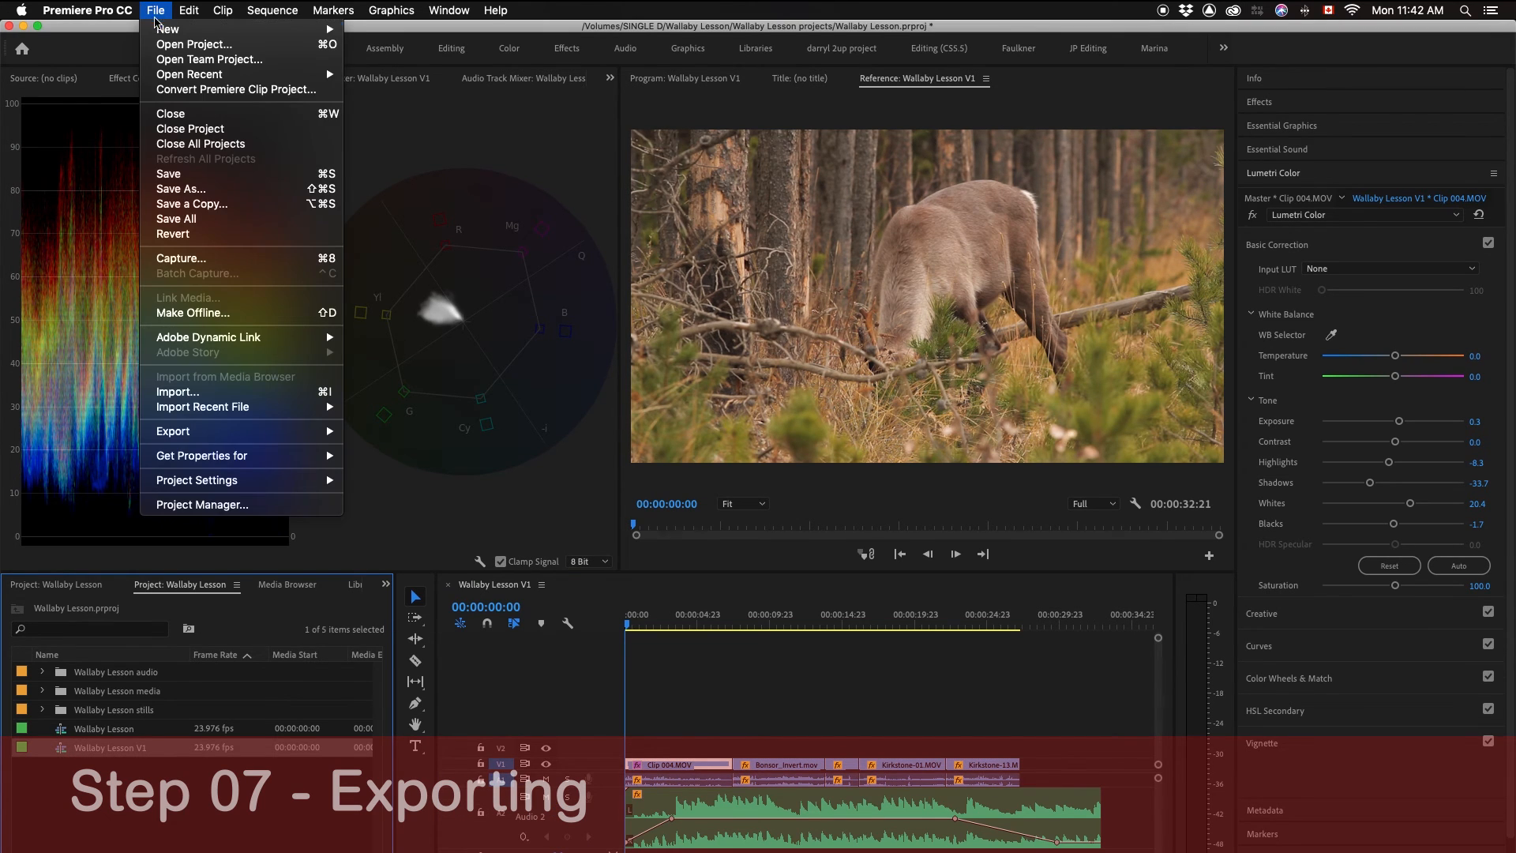
mouse_move(202, 433)
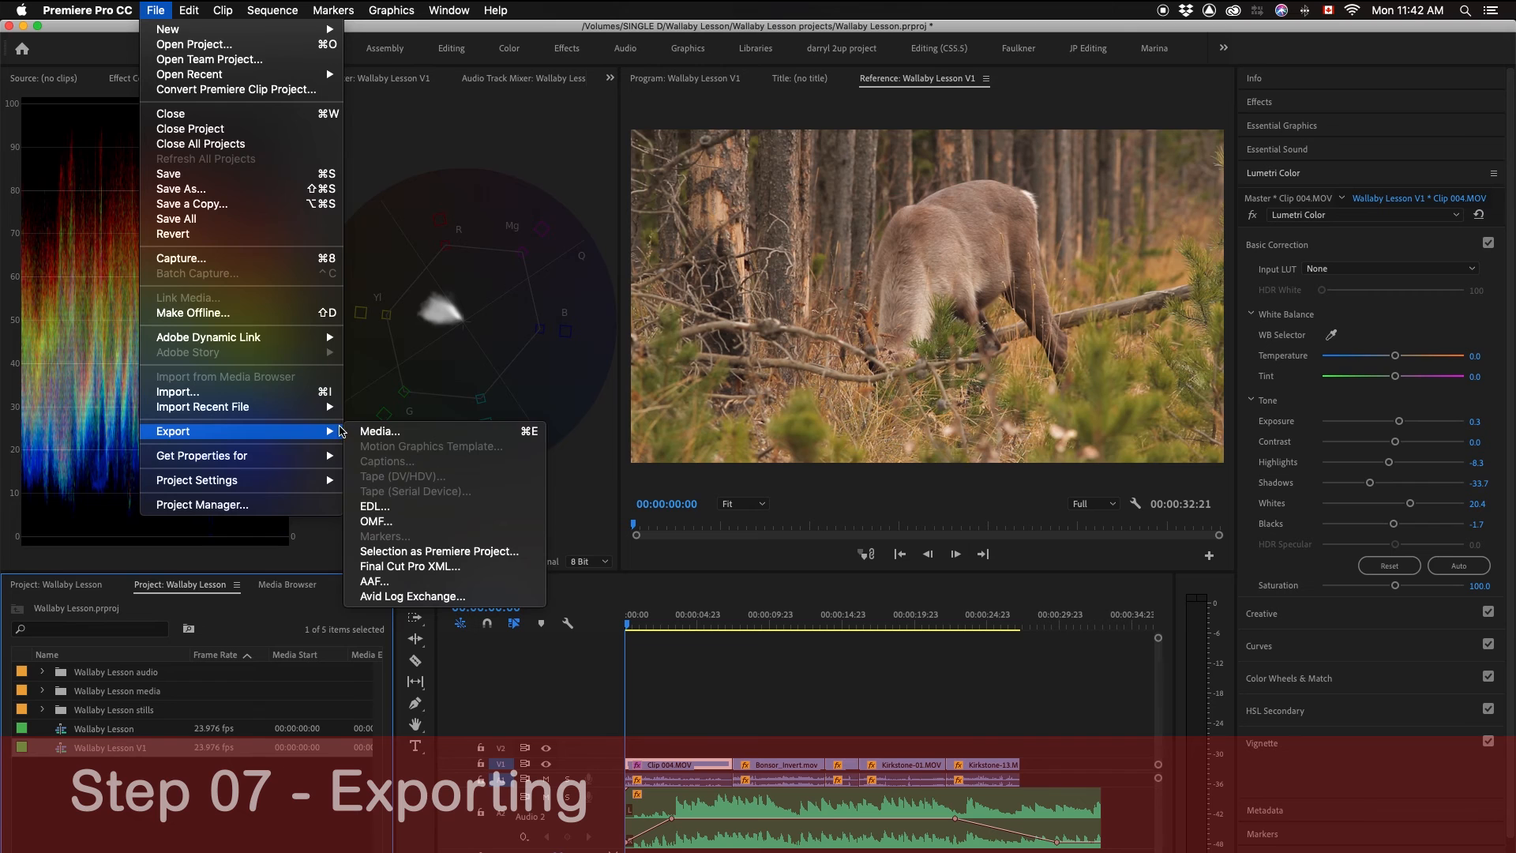
left_click(387, 433)
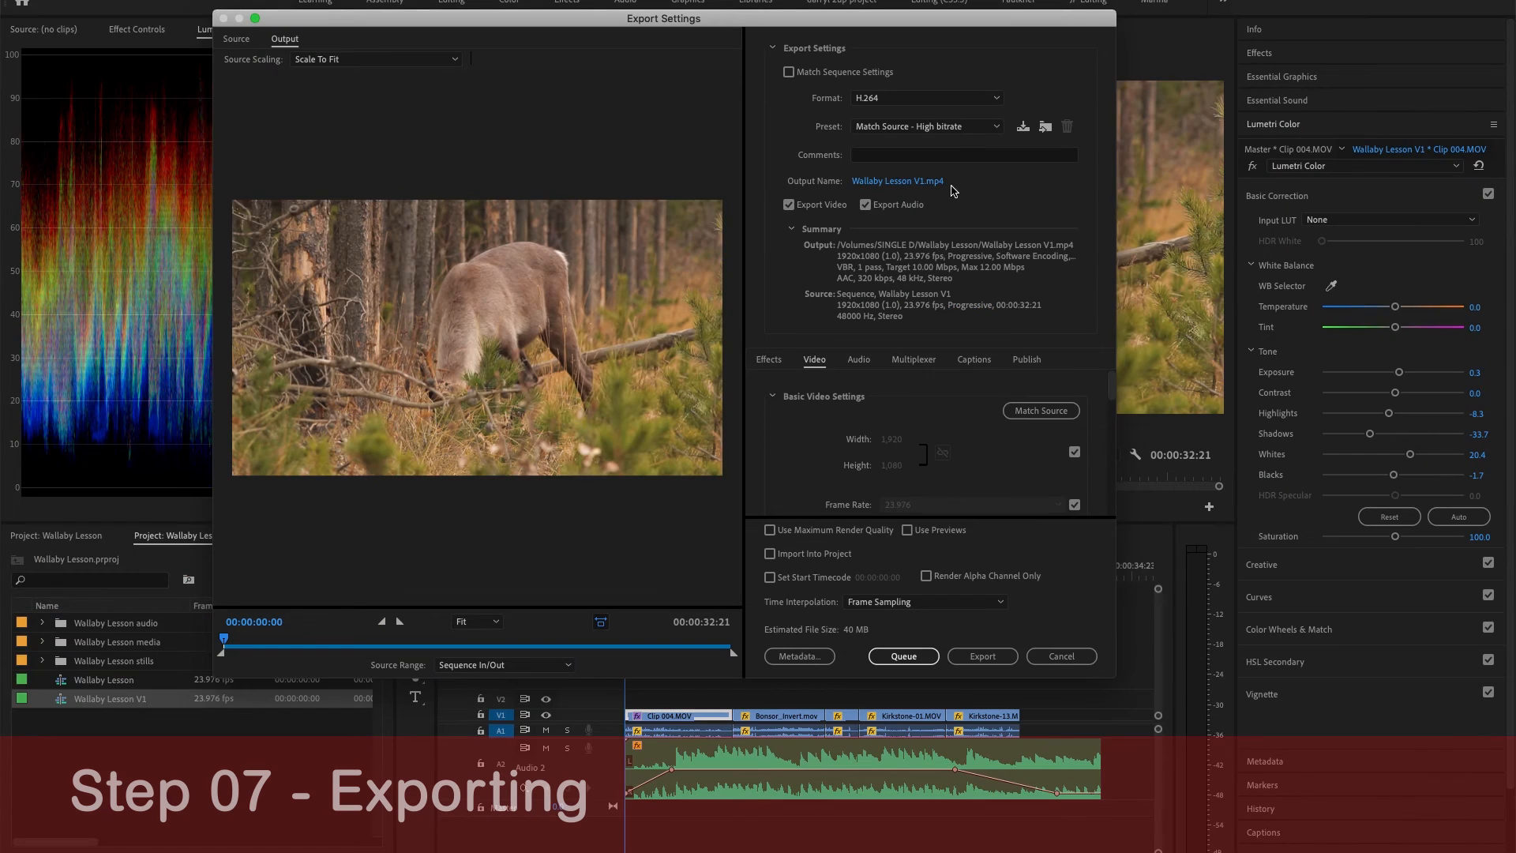
left_click(952, 128)
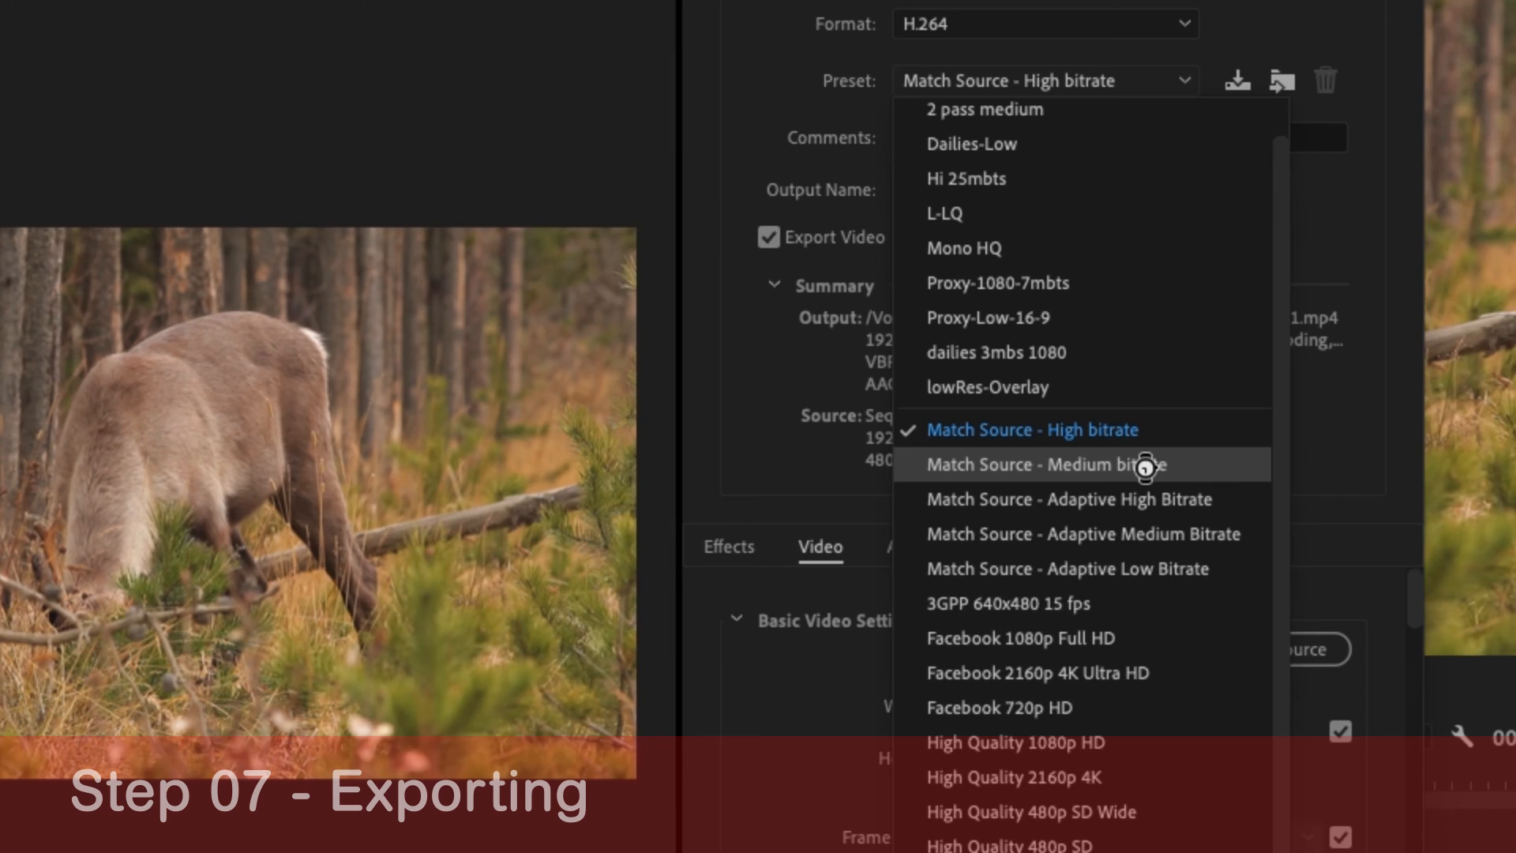
left_click(1145, 466)
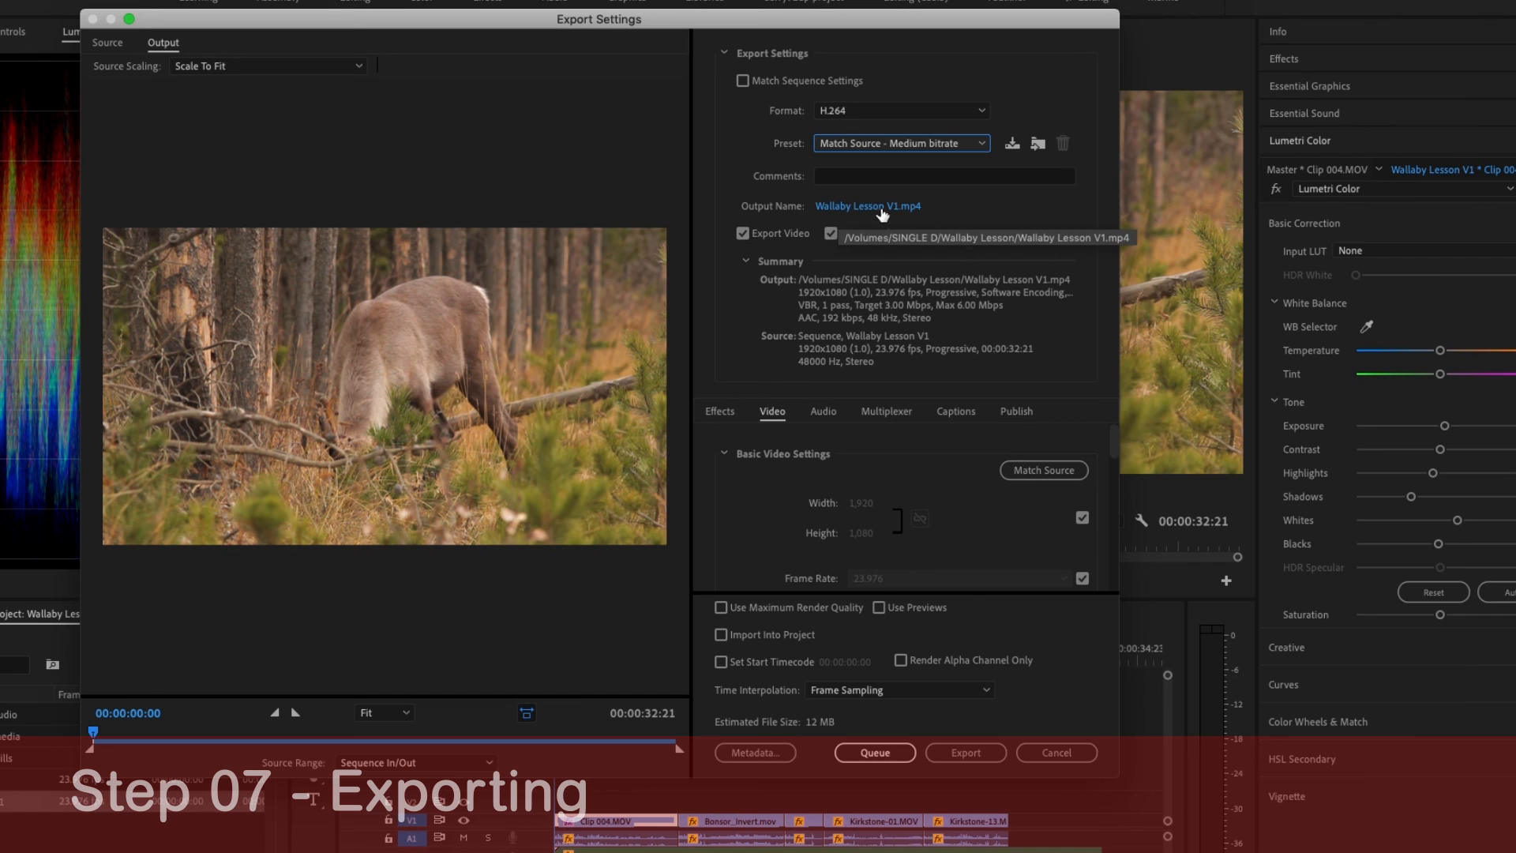
Set the output location of Wallaby Lesson V1.mp4 to the Wallaby Lesson previews folder and export the video
left_click(888, 102)
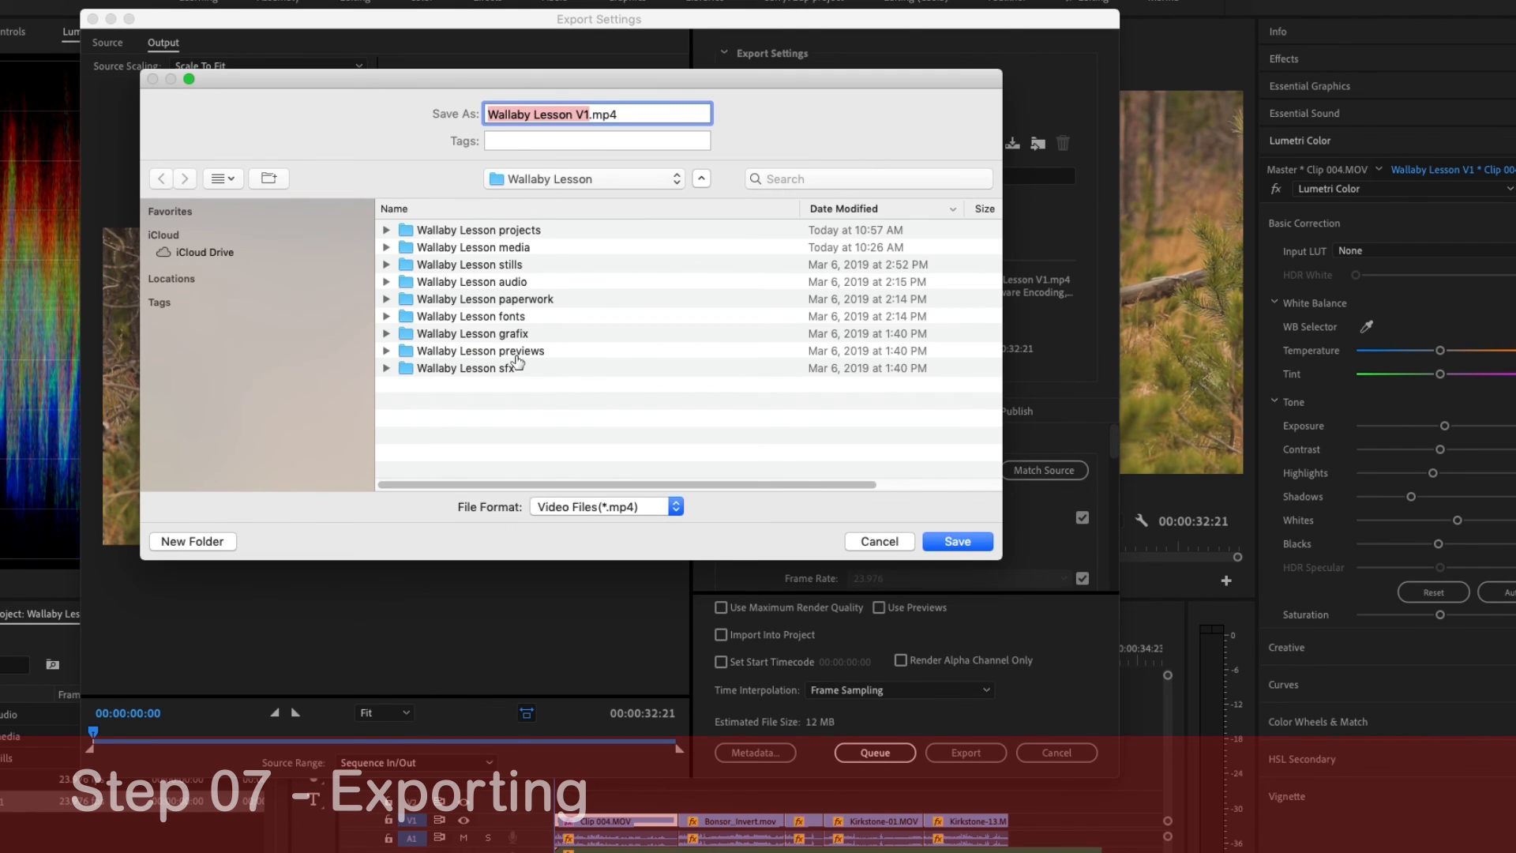
left_click(516, 352)
double_click(405, 352)
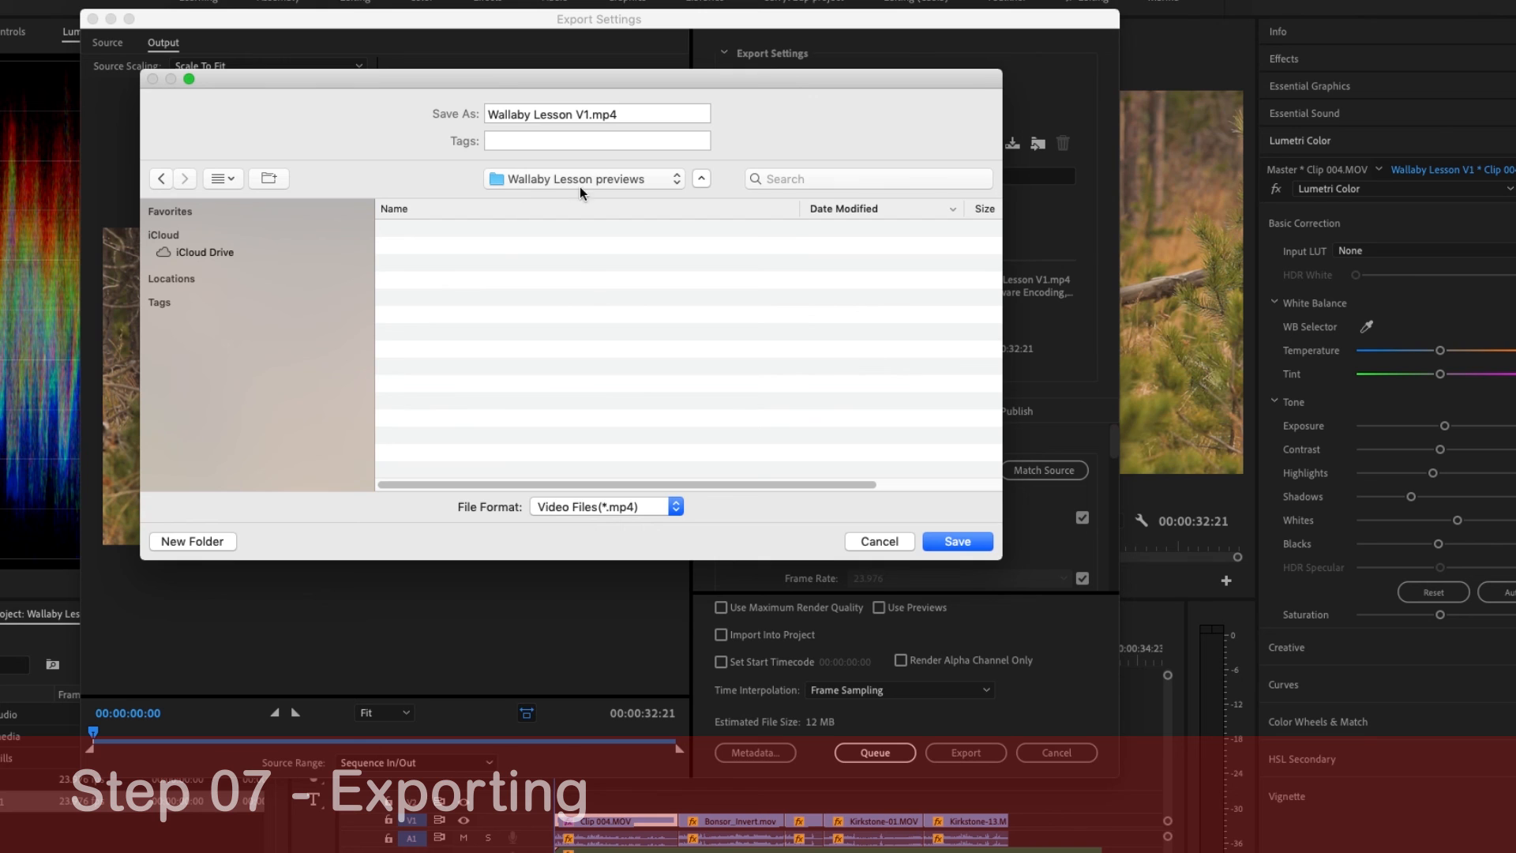
left_click(958, 544)
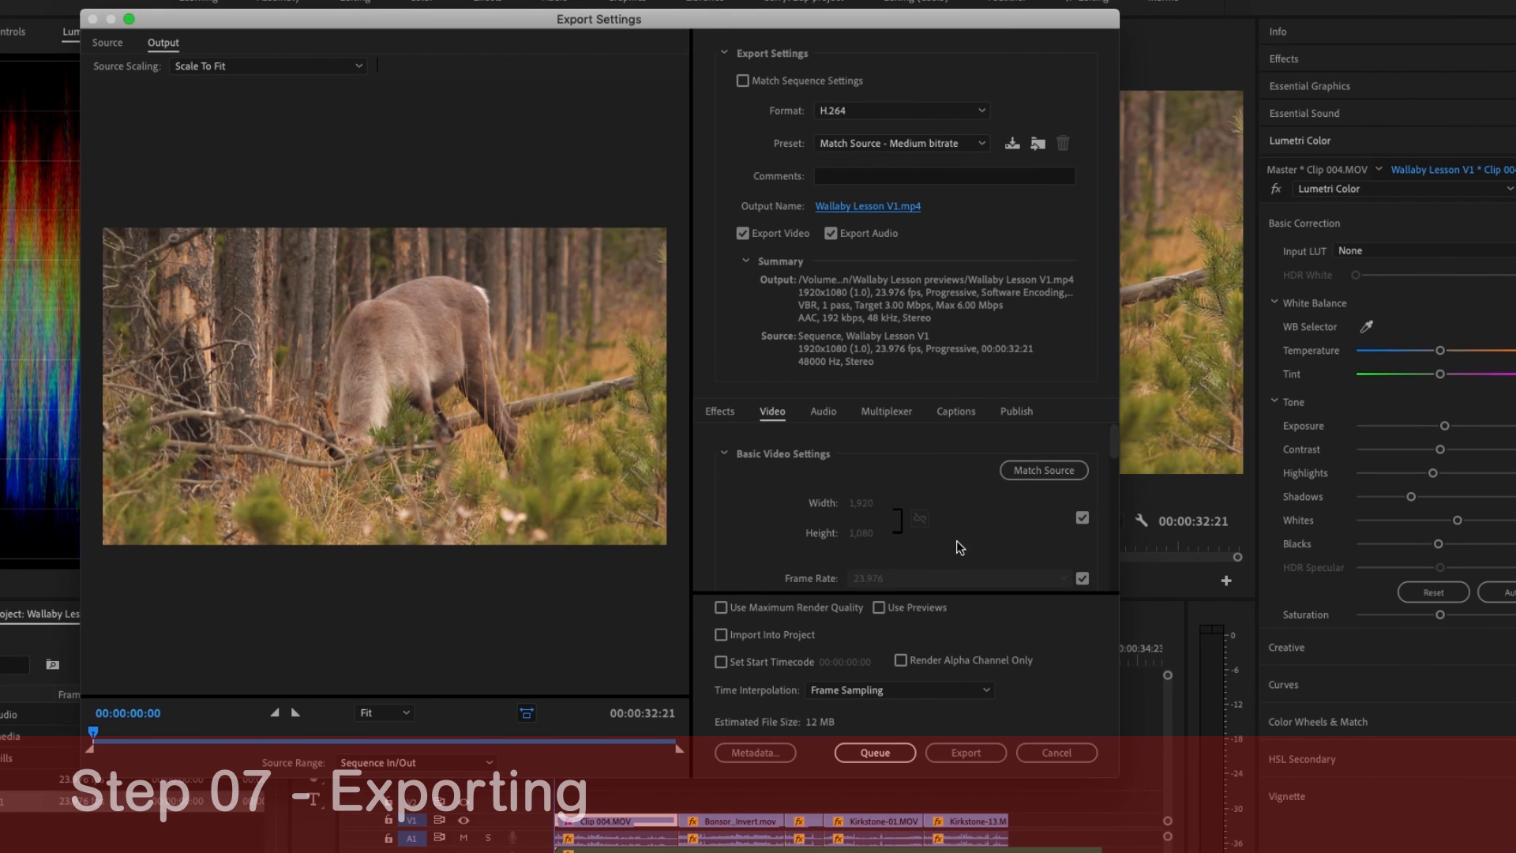
left_click(966, 754)
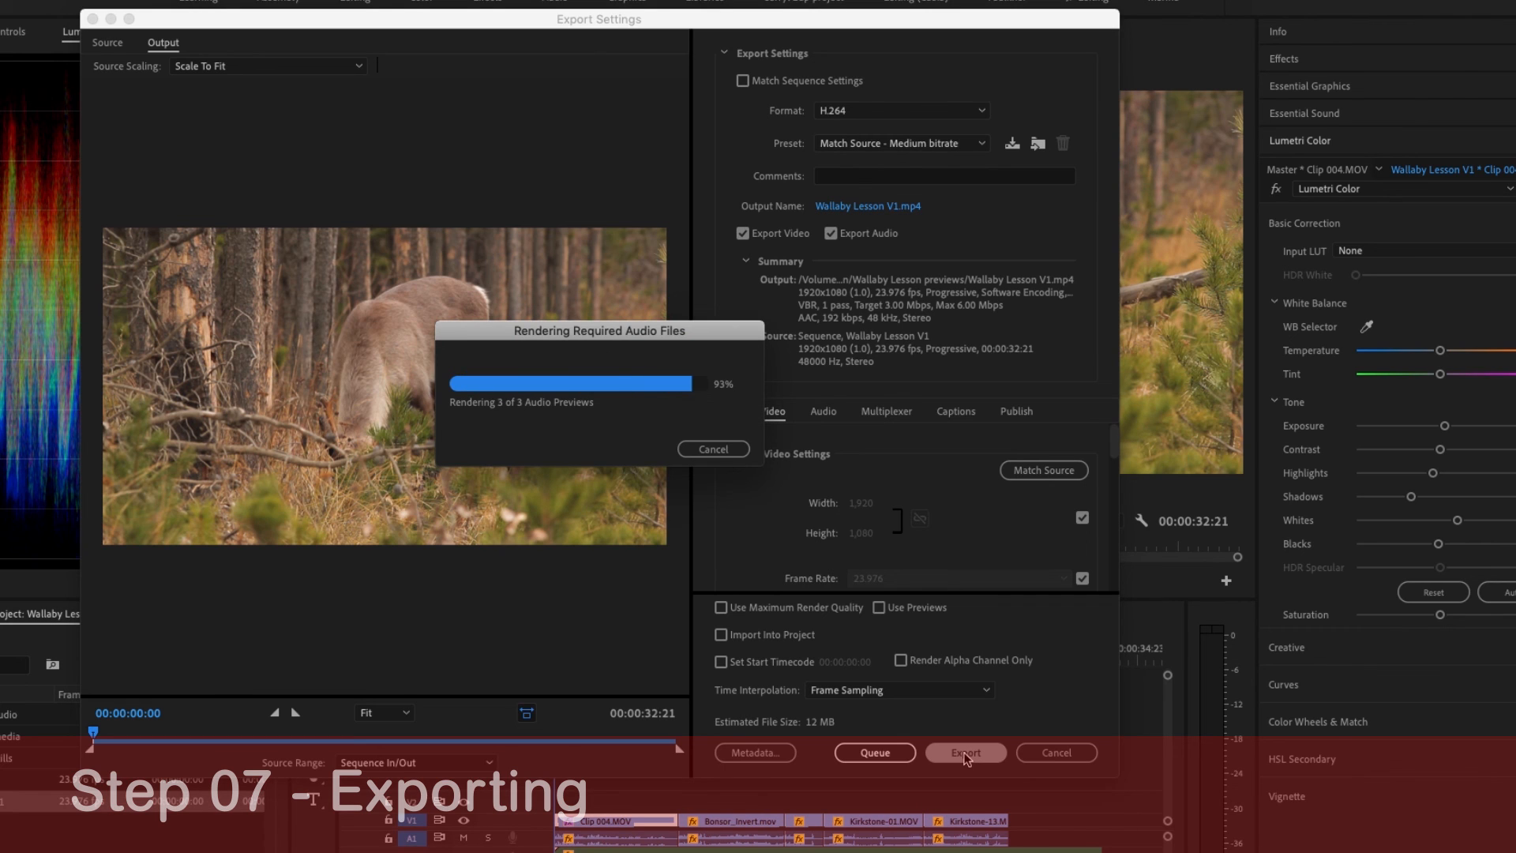